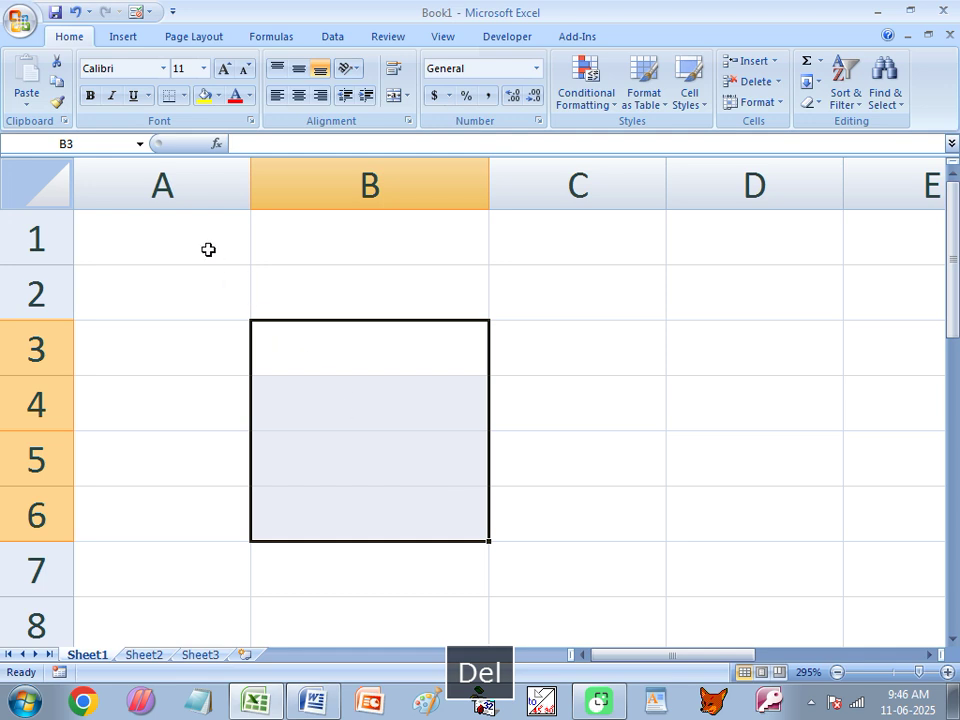
- Enter the column headings Per in A1 and Result in B1
click(208, 251)
text(Per)
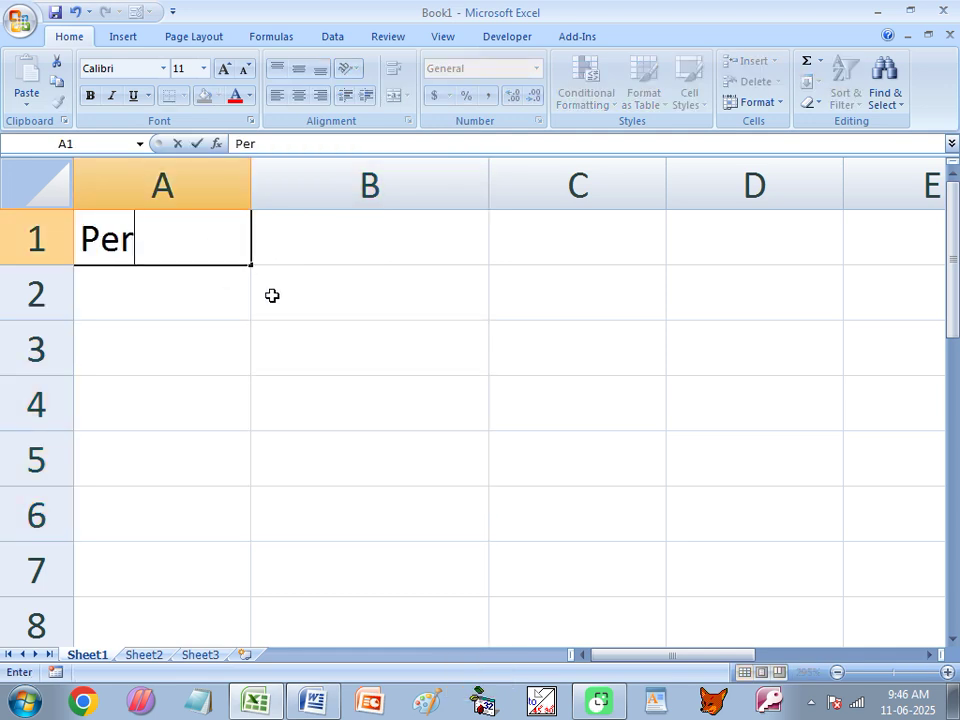
key(Tab)
text(Re)
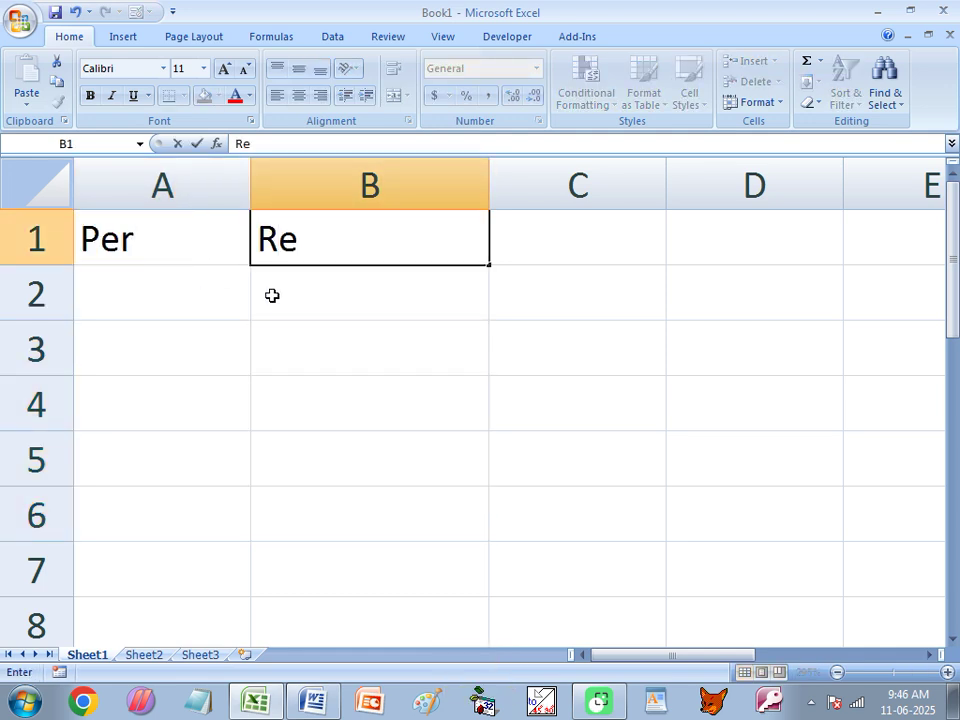
text(sult)
key(Return)
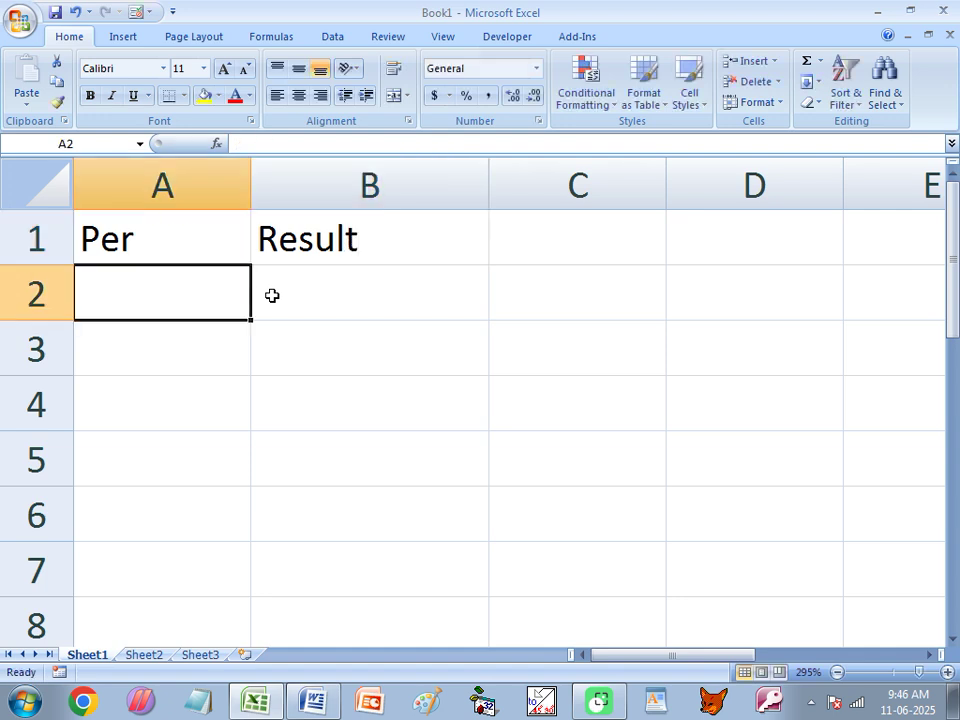
- Fill the Per column from A2 to A7 with 85, 25, 68, 95, 23356 and 54
text(85)
key(Return)
text(25)
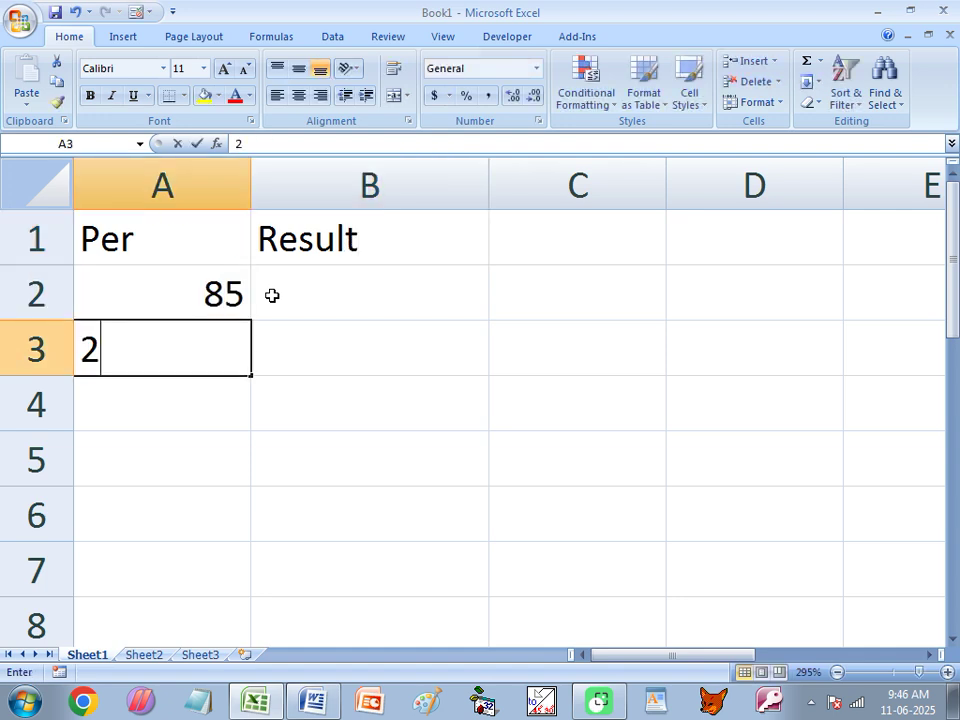
key(Return)
text(68)
key(Return)
text(95)
key(Return)
text(23356)
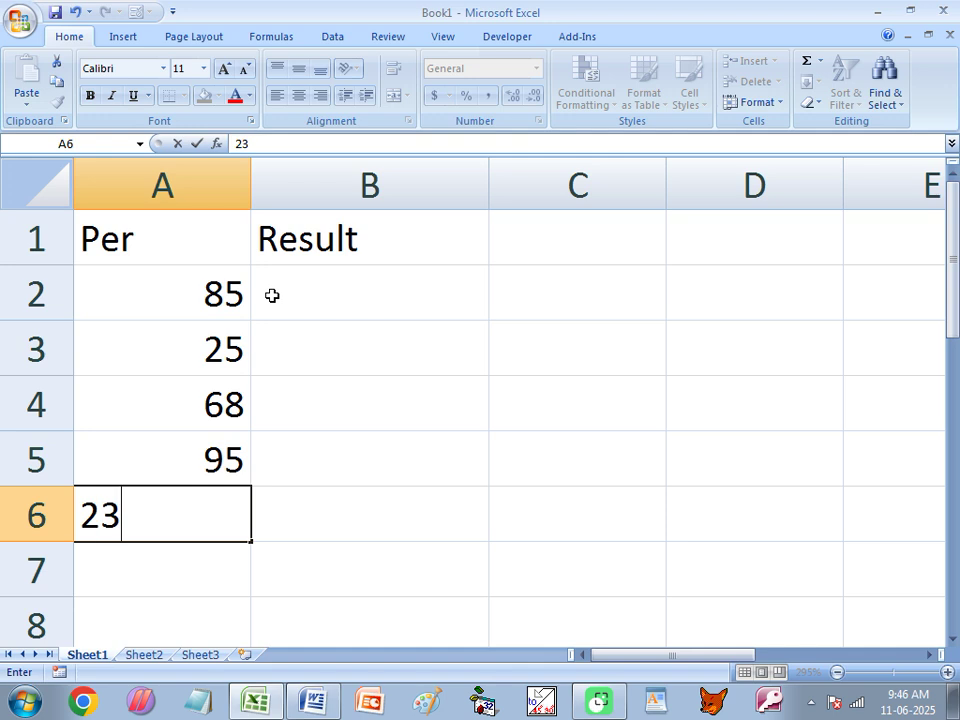
key(Return)
text(54)
key(Return)
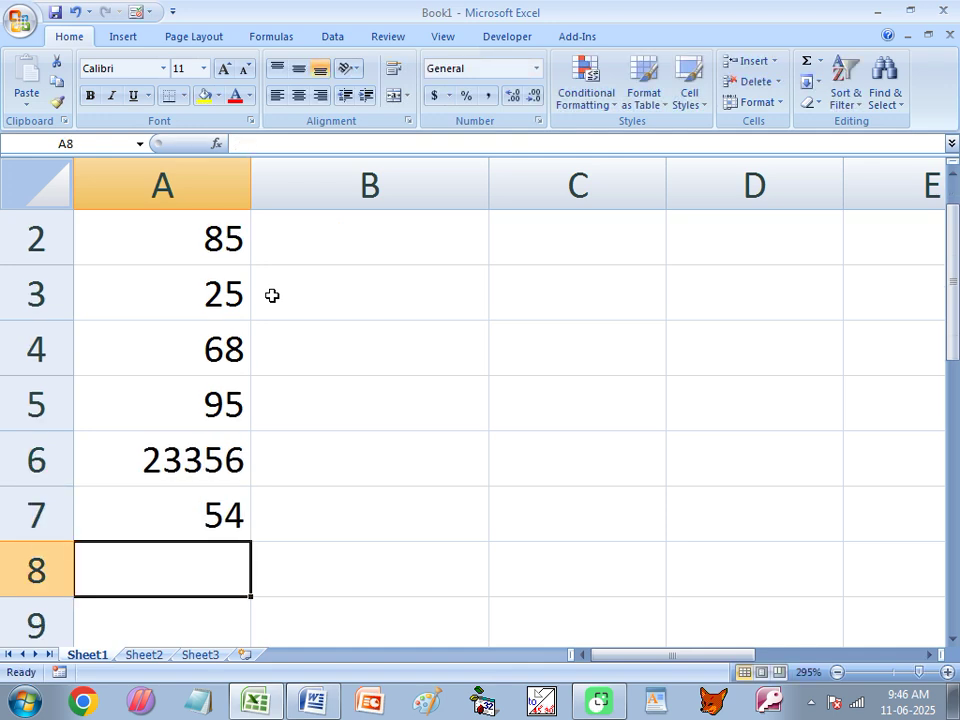
- Correct the mistyped percentage in cell A6 to 49
click(223, 444)
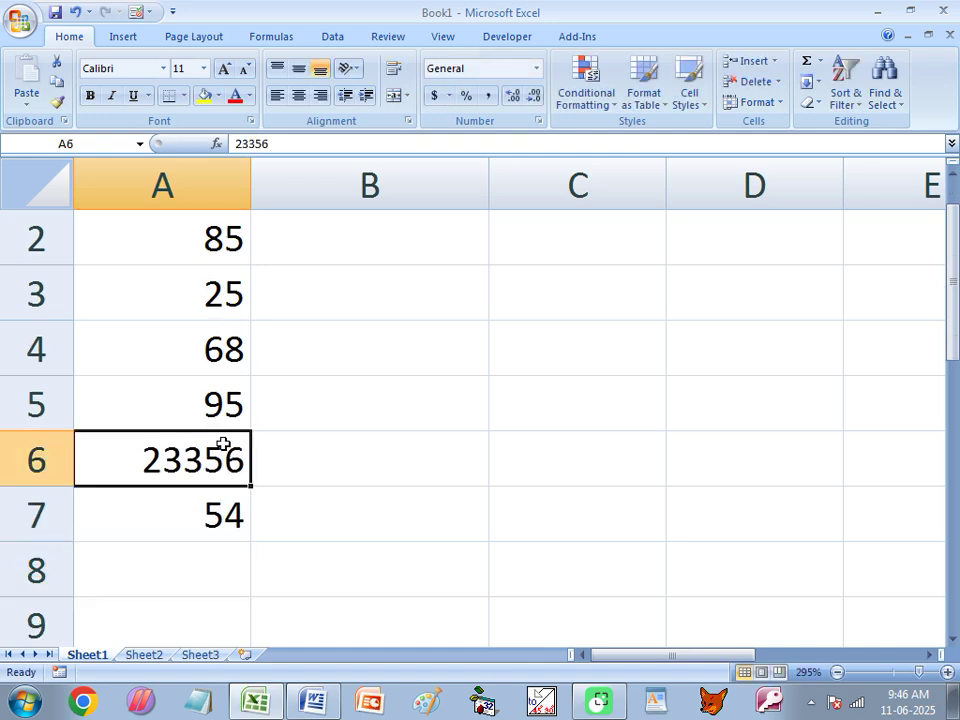
text(49)
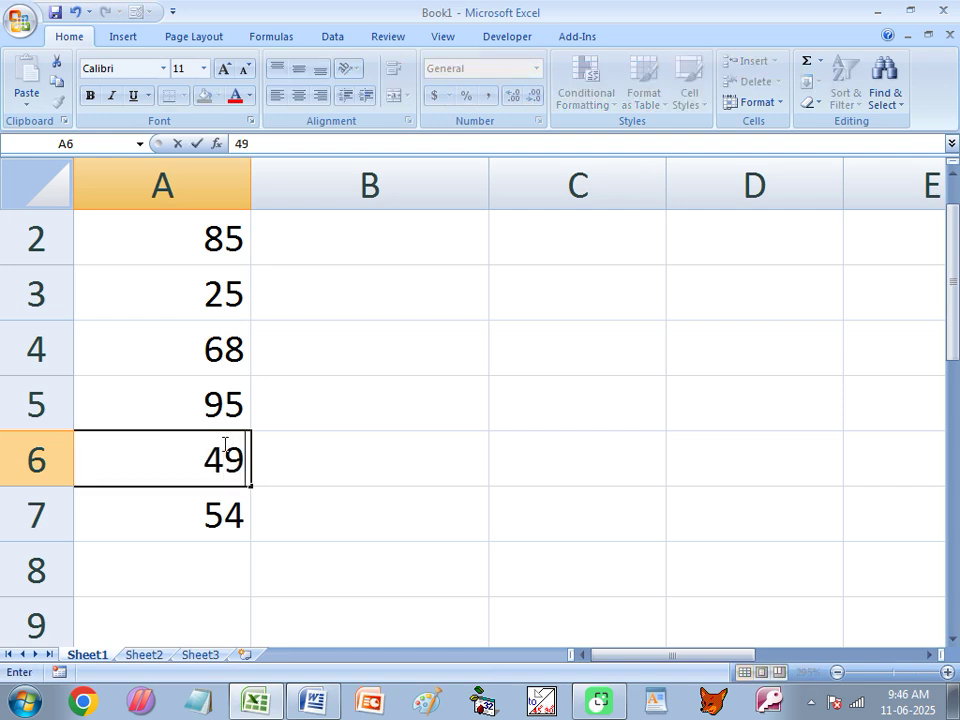
key(Return)
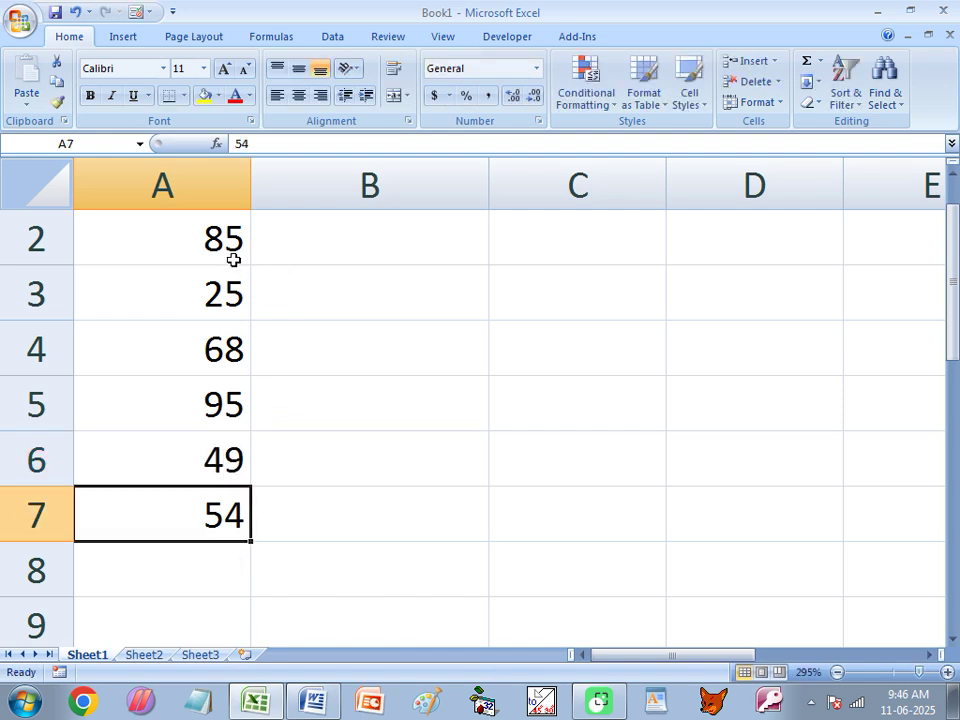
scroll(197, 324, up, 1)
click(302, 300)
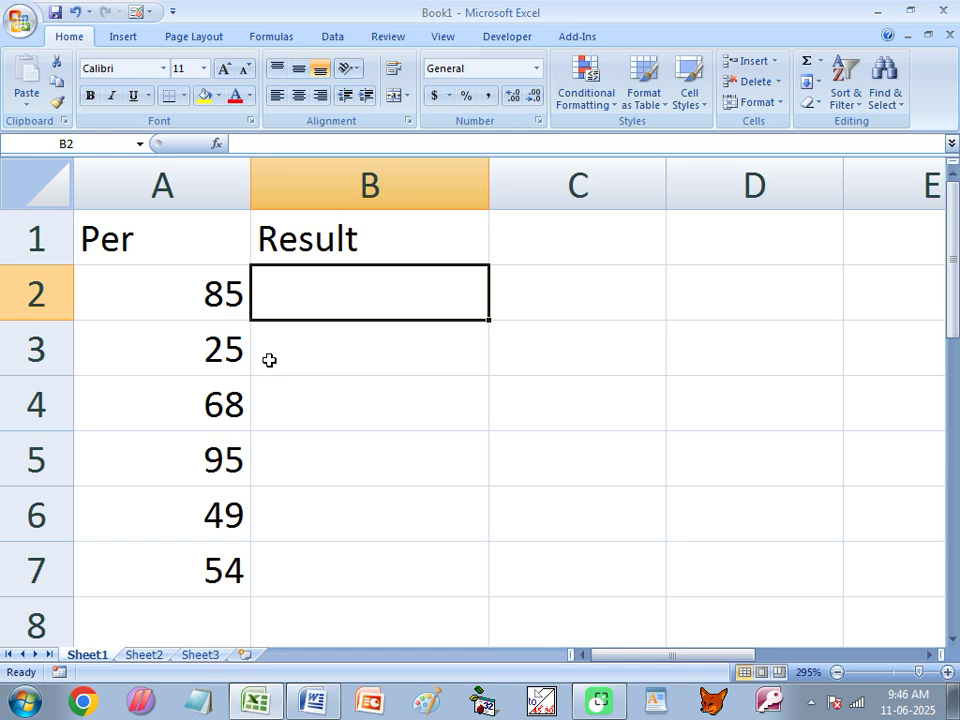
click(317, 335)
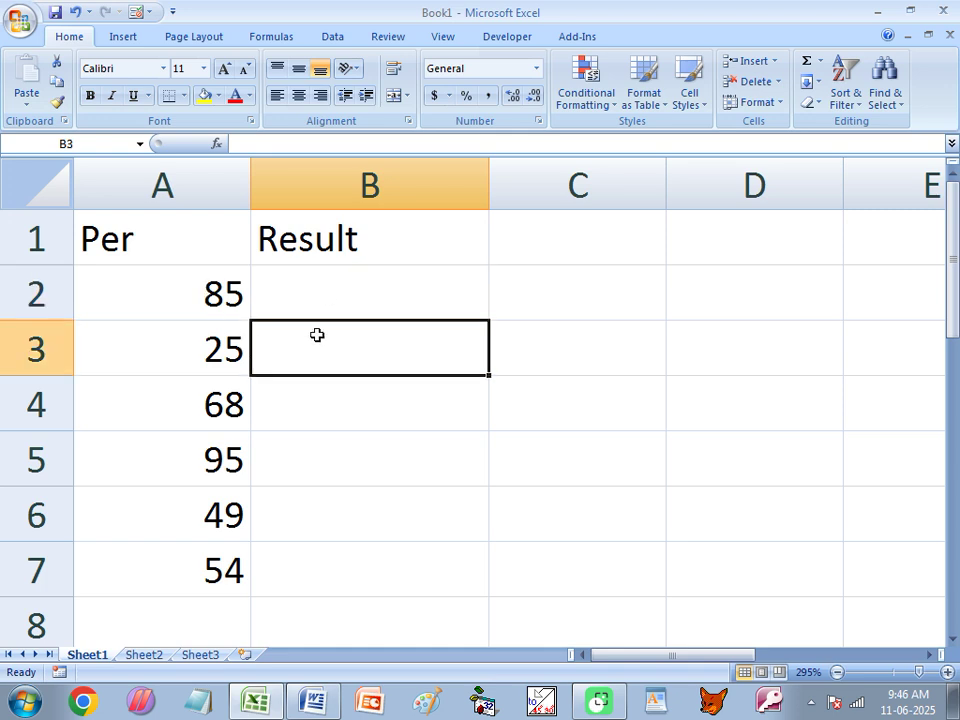
click(311, 398)
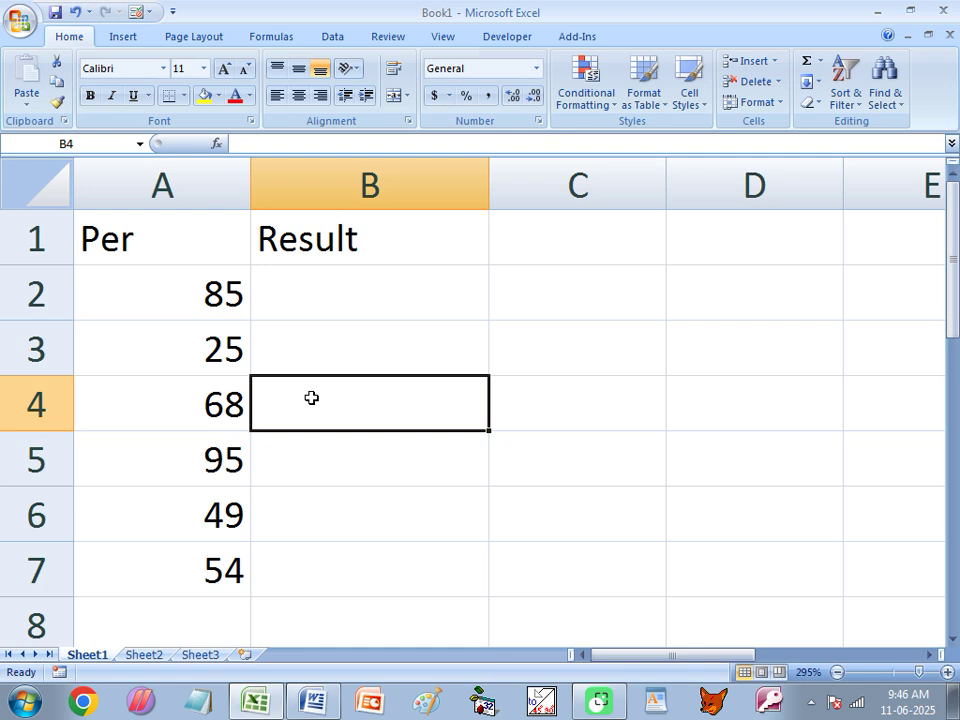
click(311, 456)
click(311, 510)
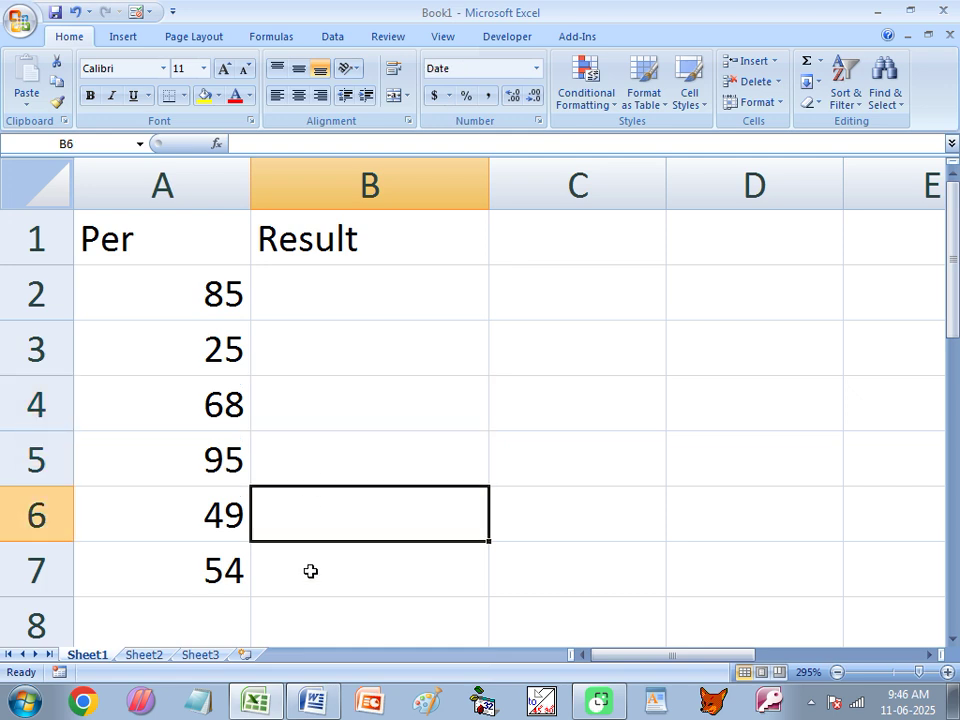
click(310, 571)
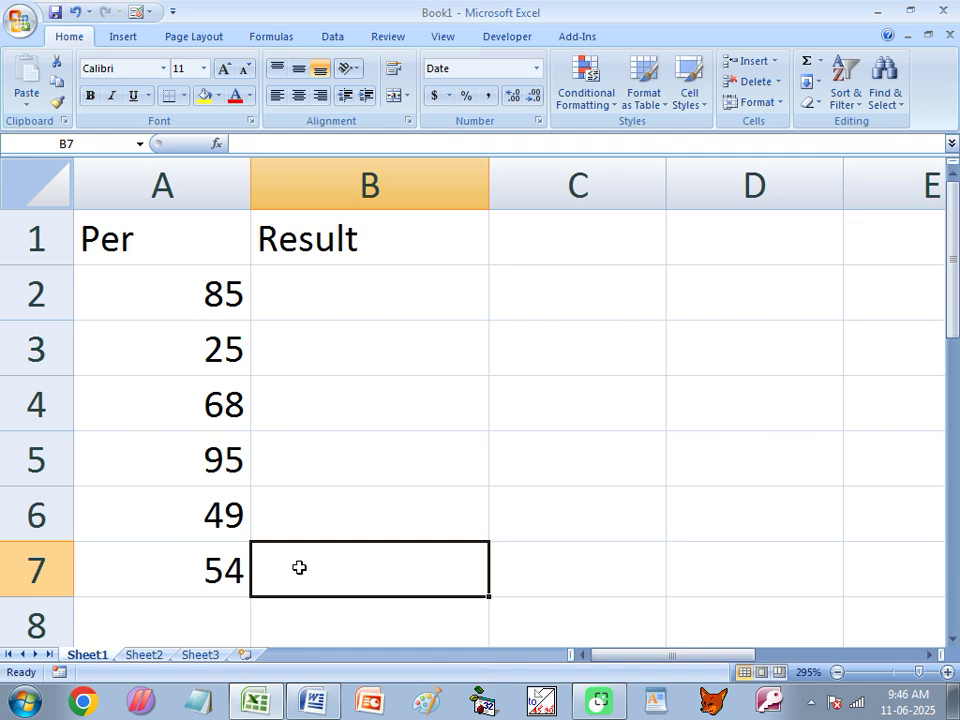
click(356, 313)
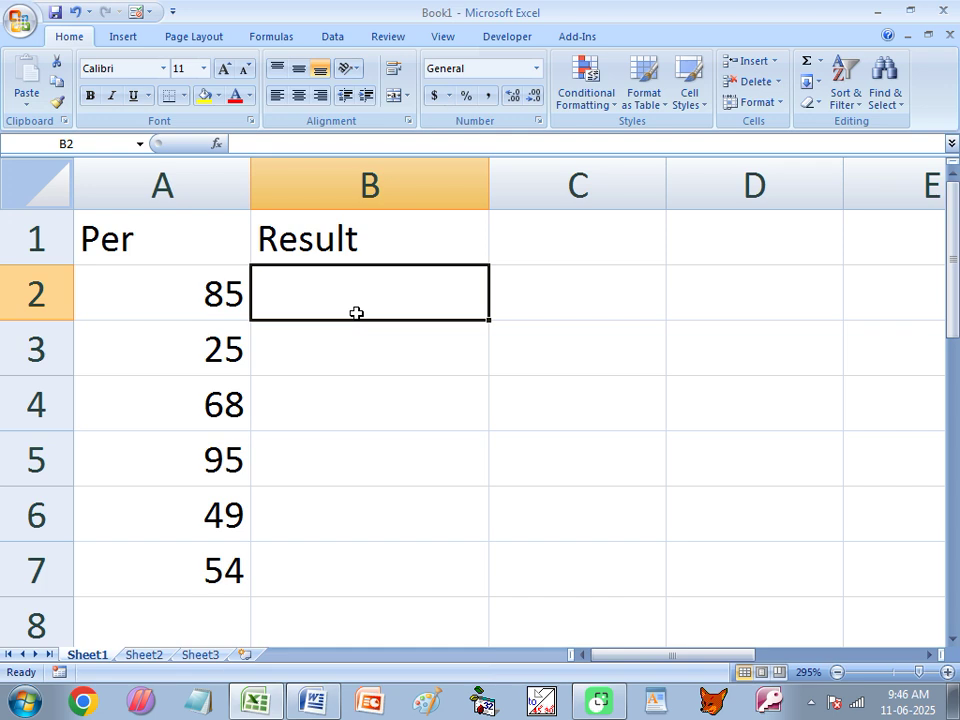
click(212, 298)
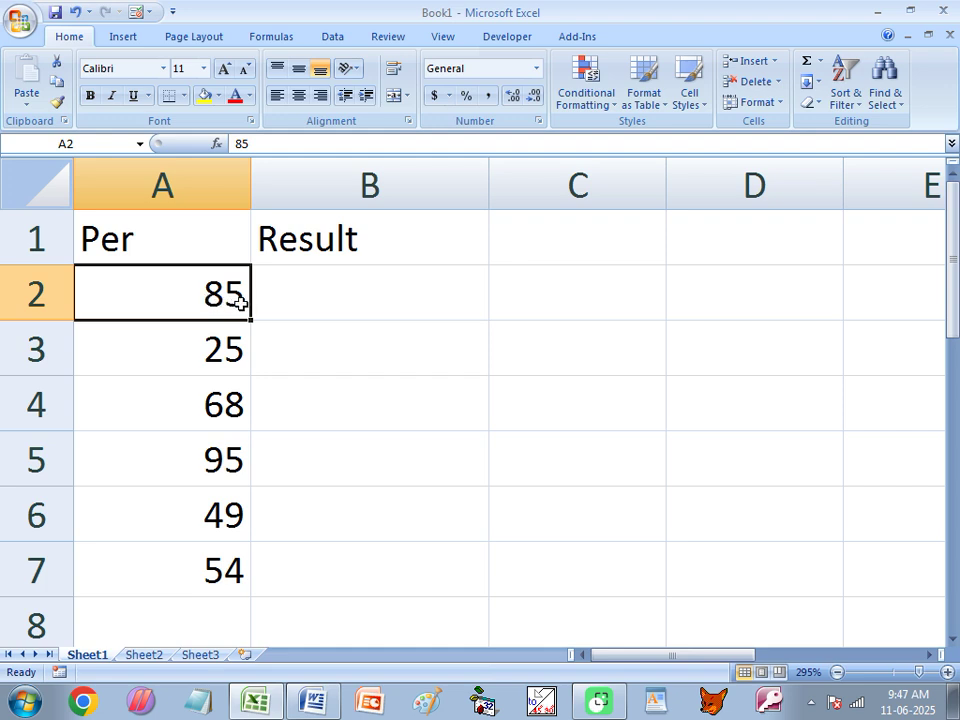
- Begin an IF formula in B2 that tests A2>=50 and gives Good if true and Bad if false
click(300, 298)
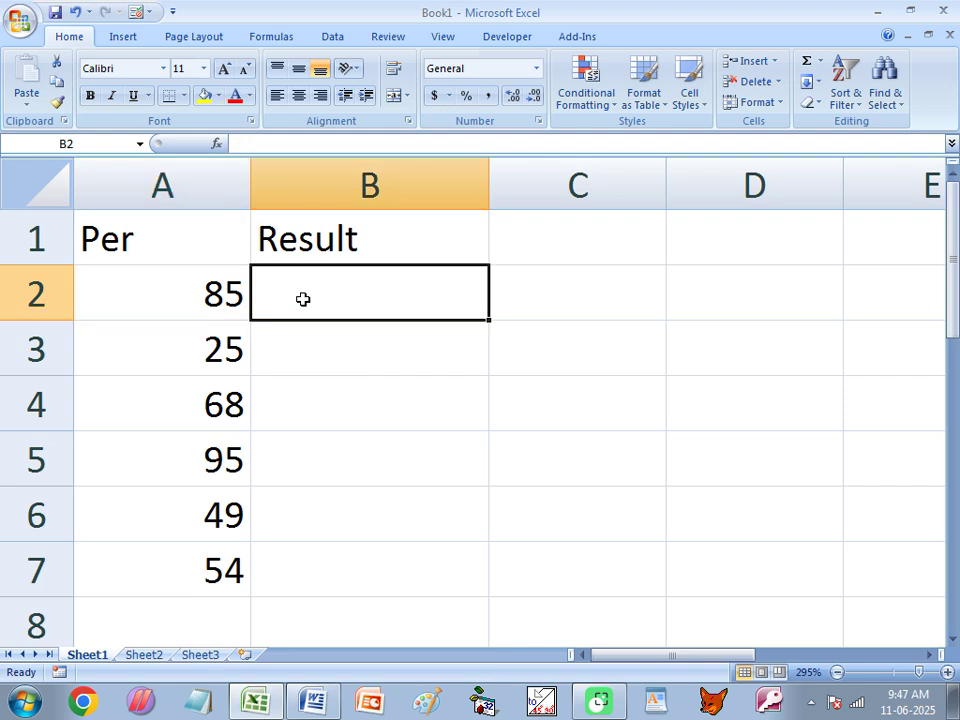
text(=if)
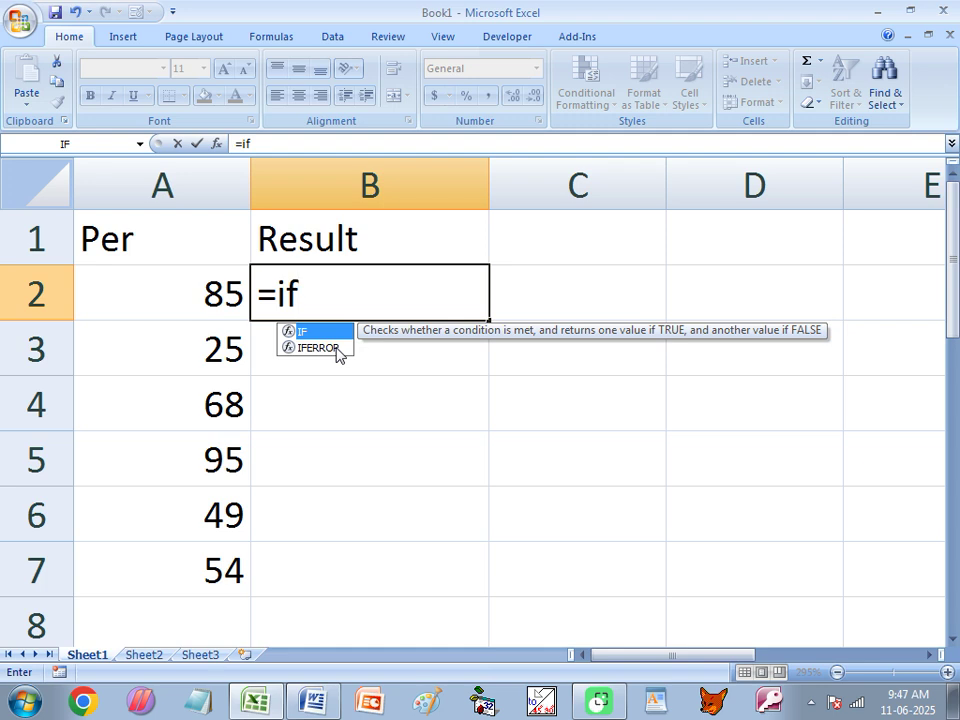
key(Tab)
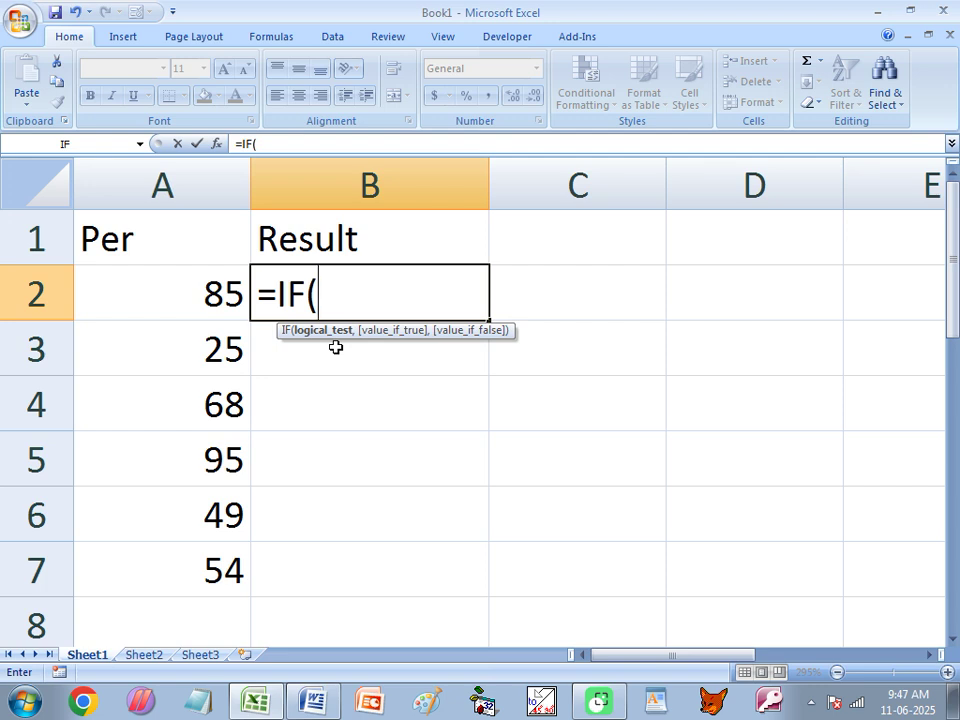
key(Left)
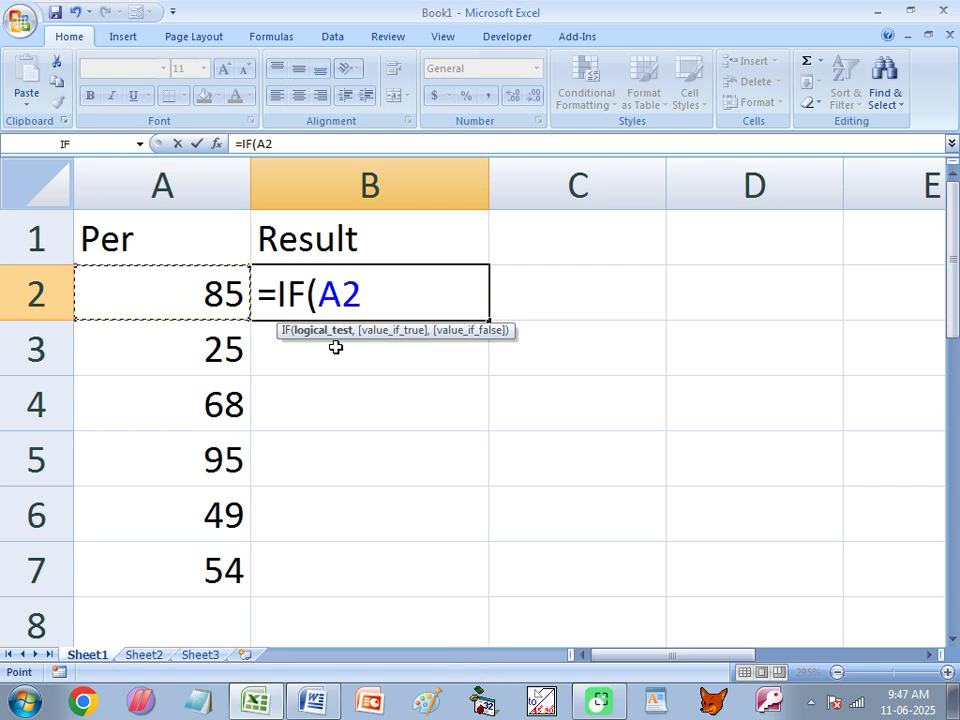
text(>=50)
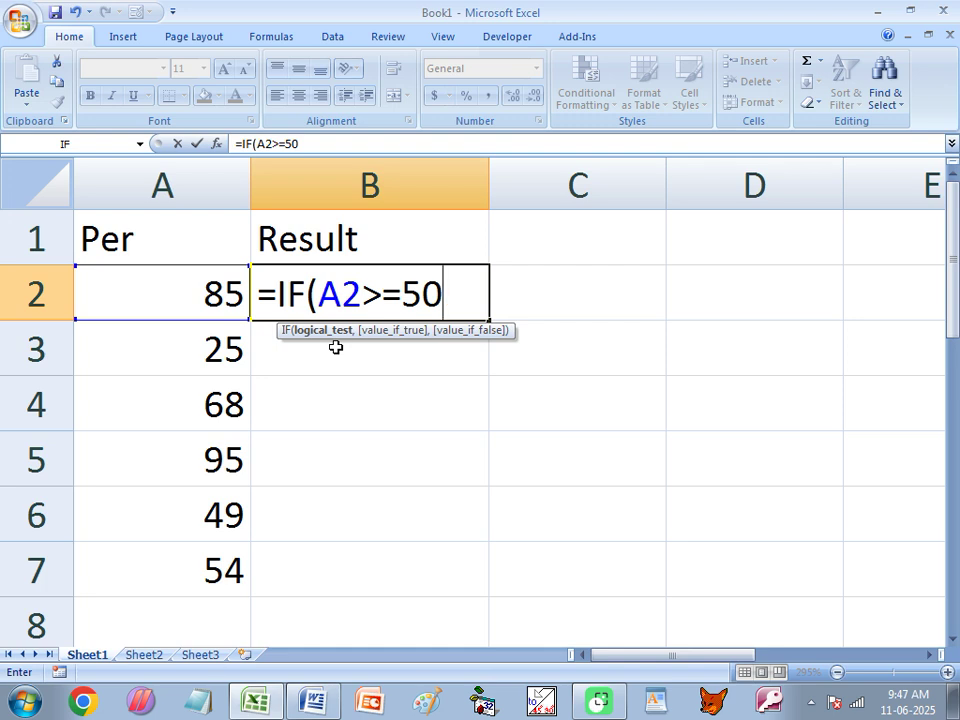
text(,)
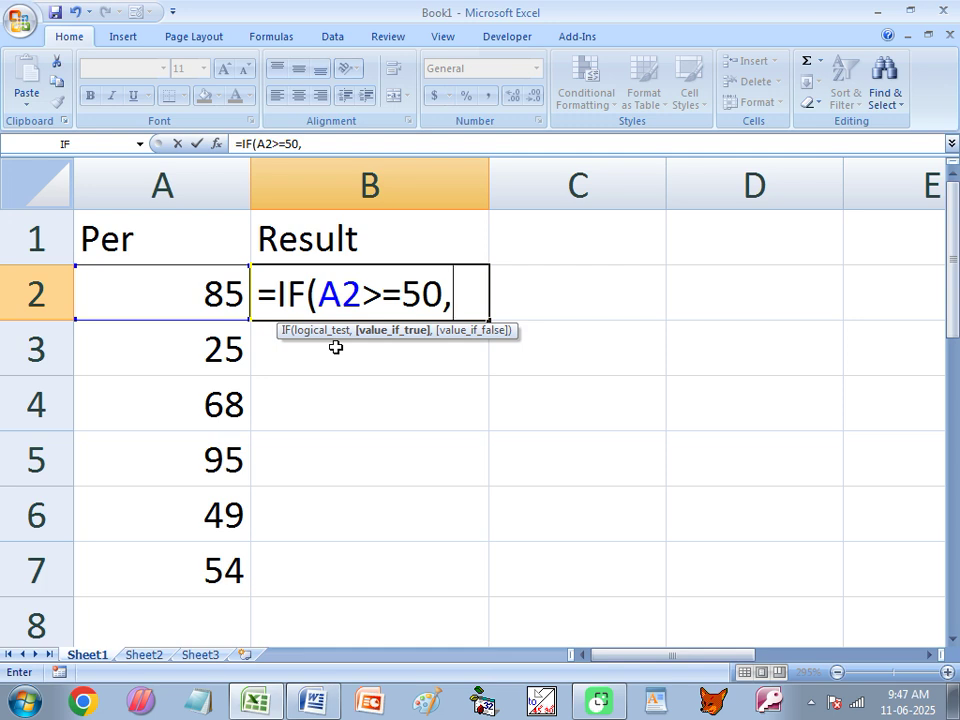
text(Good)
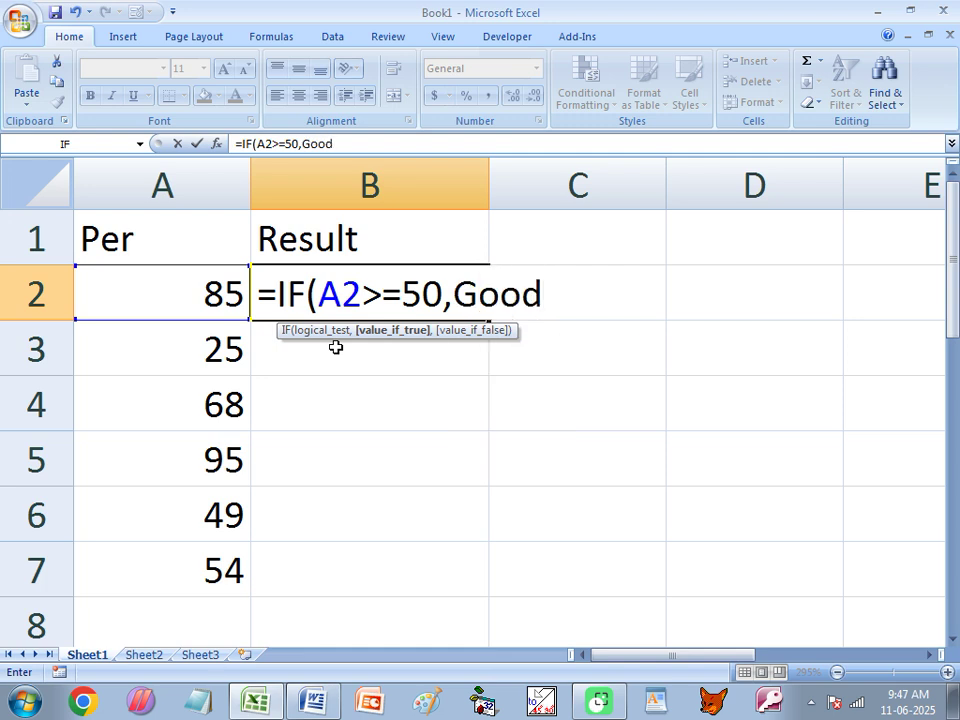
text(,Bad)
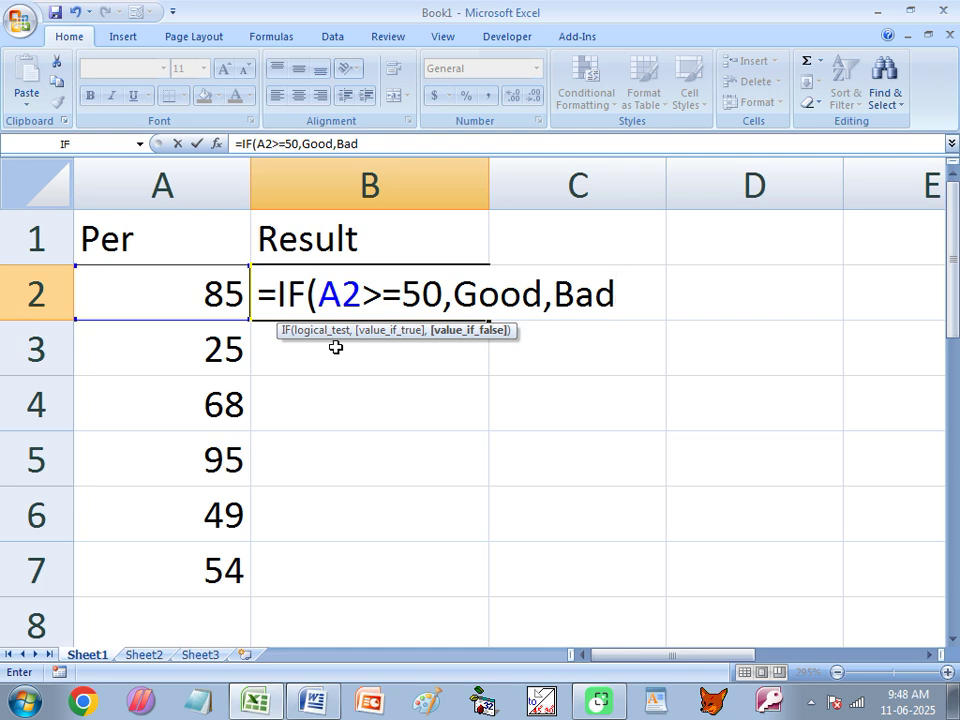
- Enclose both result texts, Good and Bad, in double quotation marks within the B2 formula
mouse_move(453, 295)
mouse_down()
mouse_move(541, 295)
mouse_move(457, 295)
mouse_up()
text(")
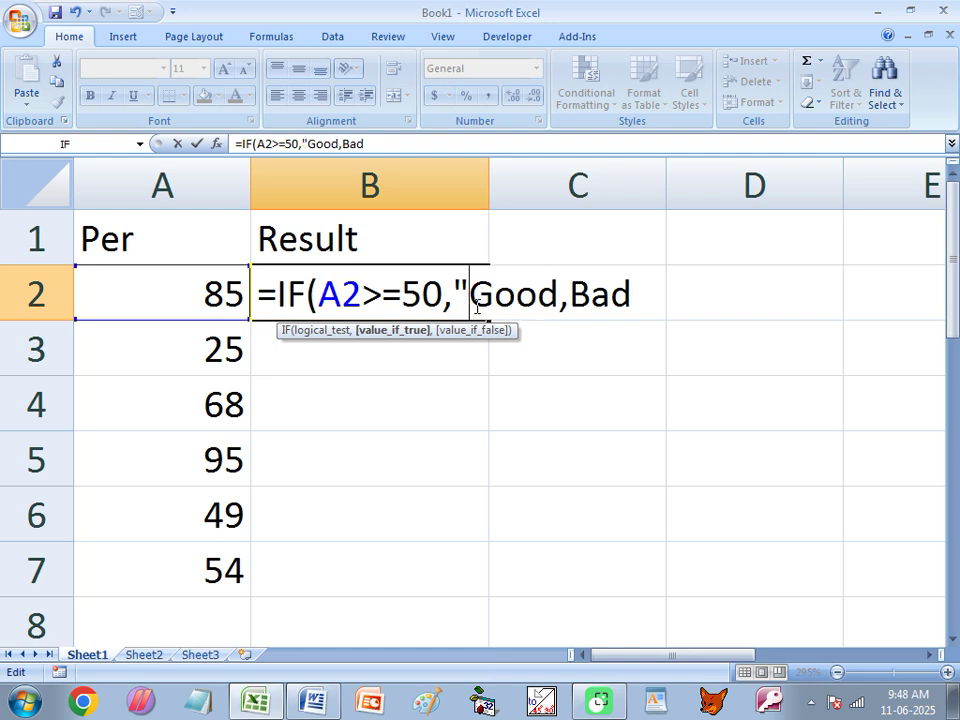
click(559, 295)
text(")
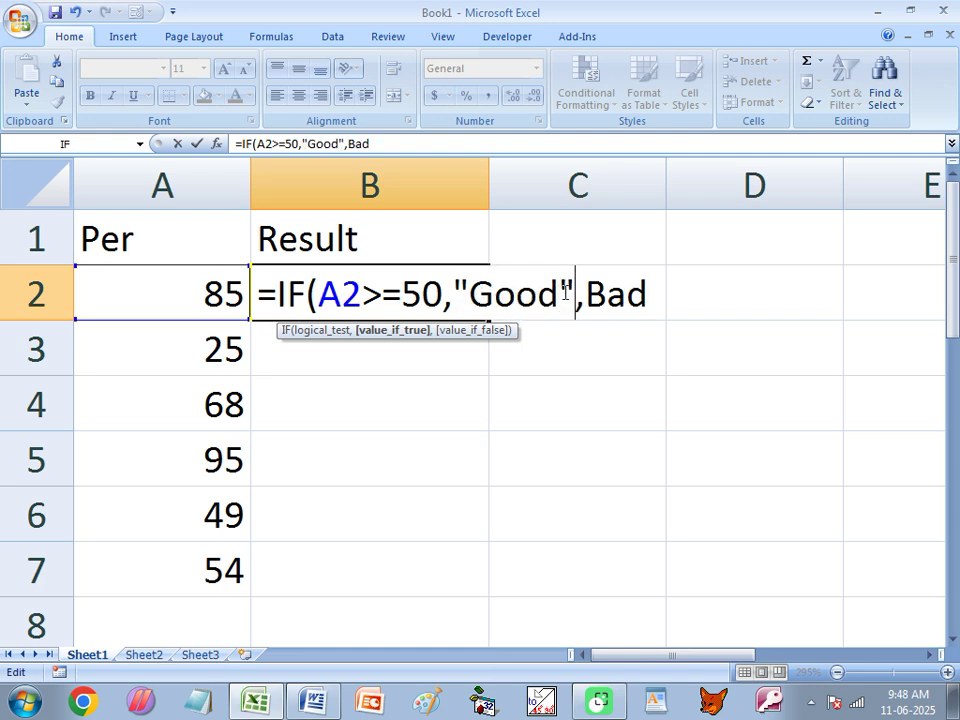
click(586, 294)
text(")
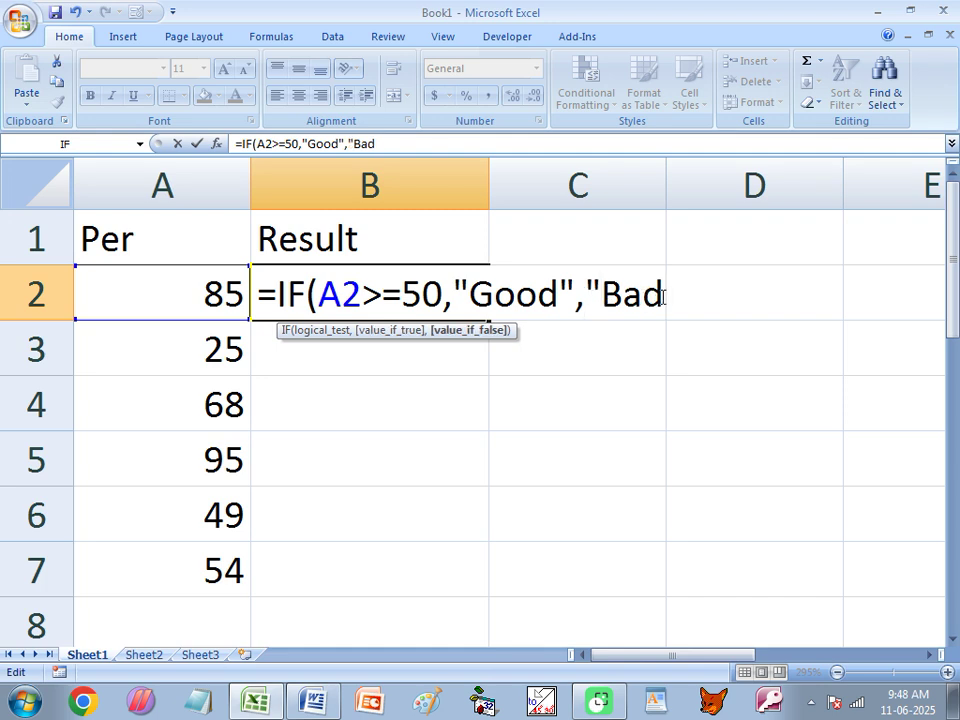
click(665, 295)
text(")
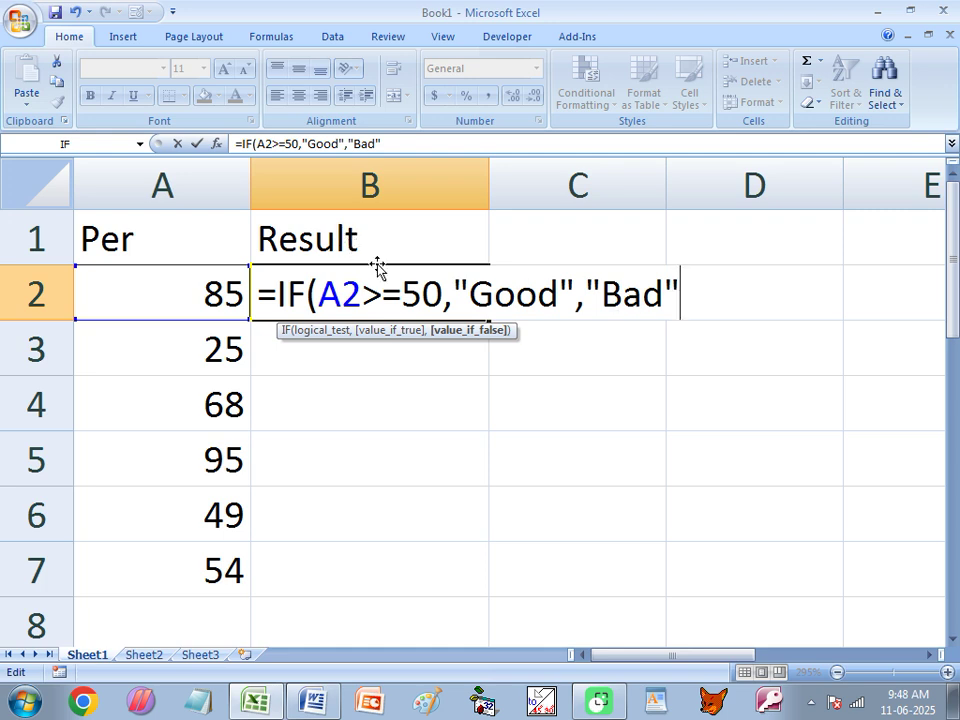
- Finish the IF formula in B2 with a closing parenthesis and commit it to the cell
drag(402, 290, 440, 288)
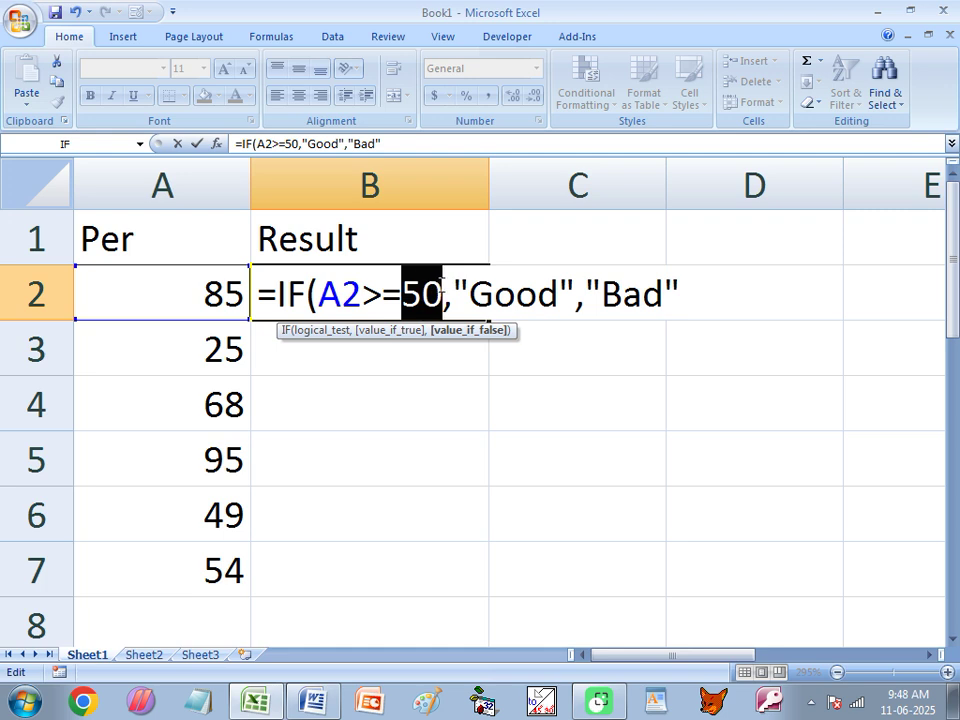
click(675, 290)
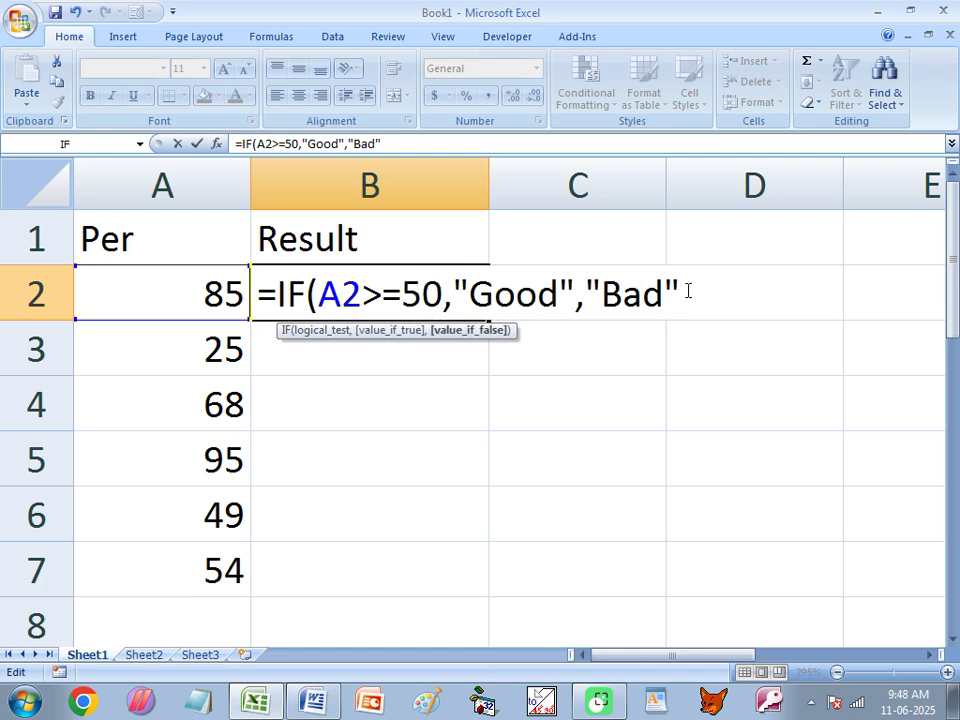
text())
click(538, 294)
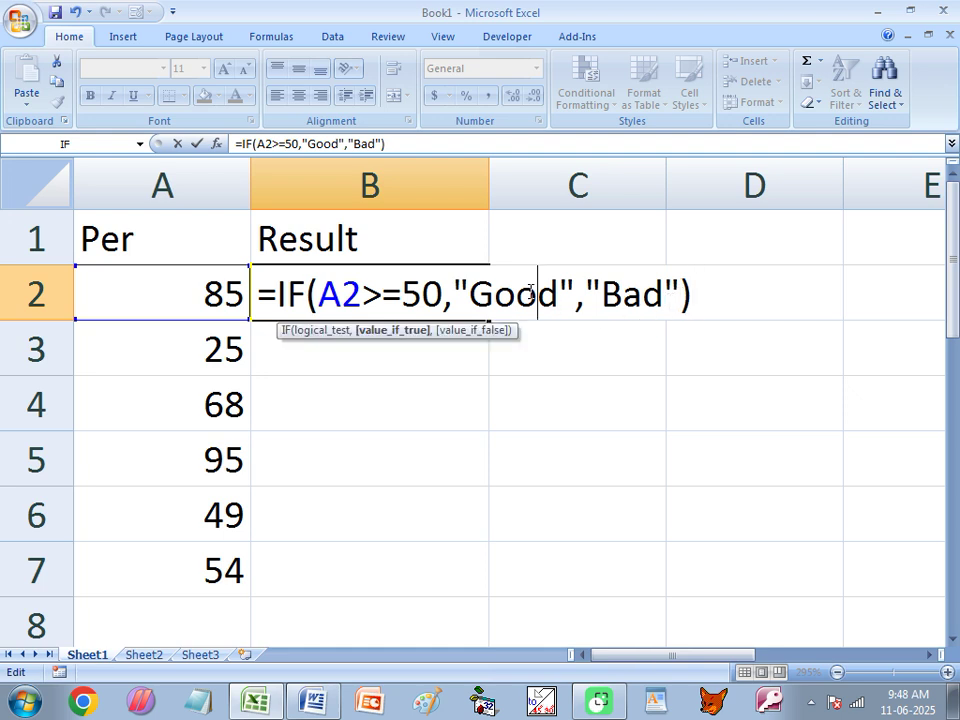
click(600, 292)
drag(318, 294, 665, 294)
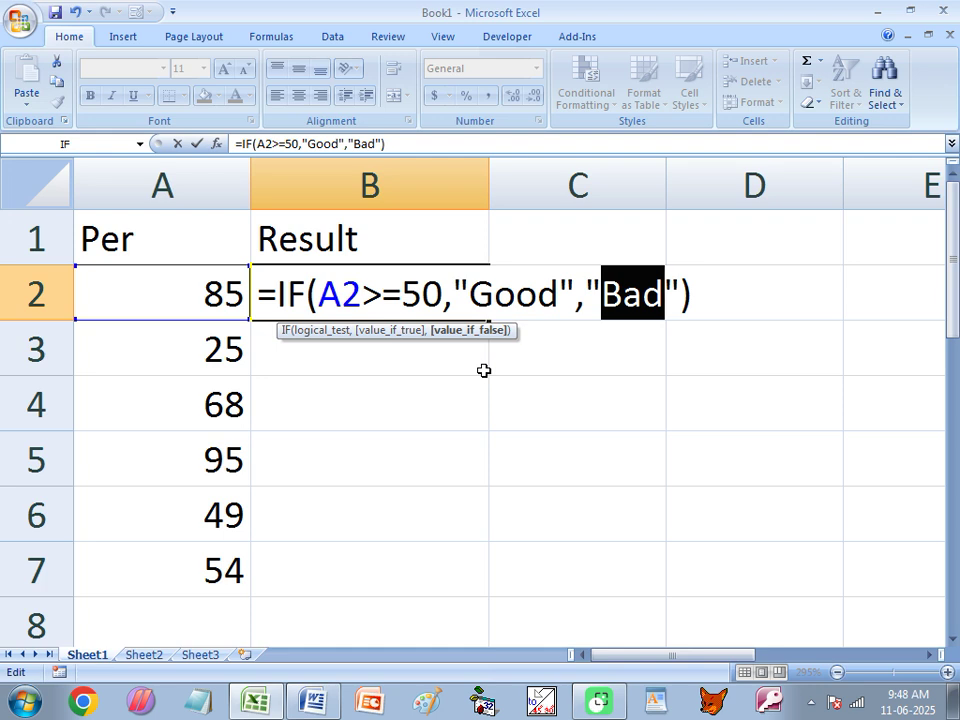
key(Return)
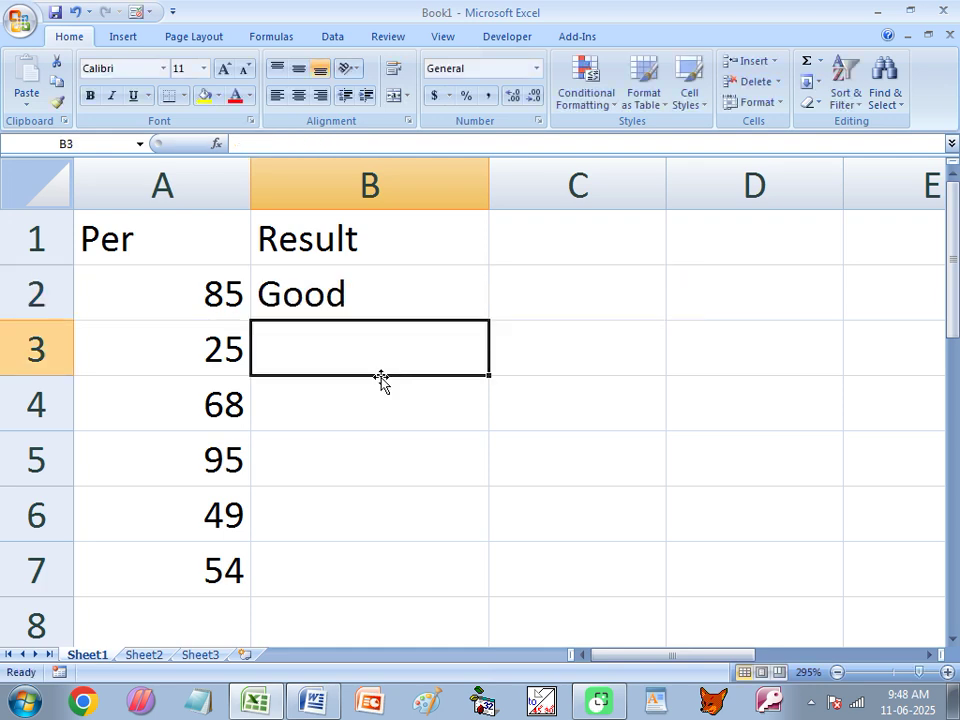
click(313, 295)
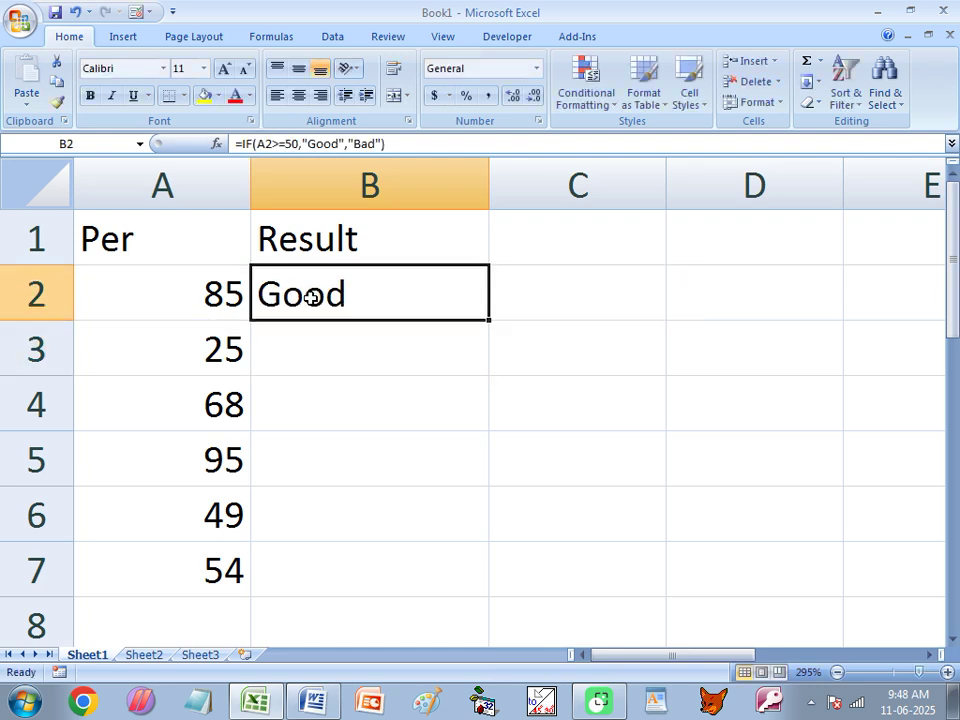
click(214, 293)
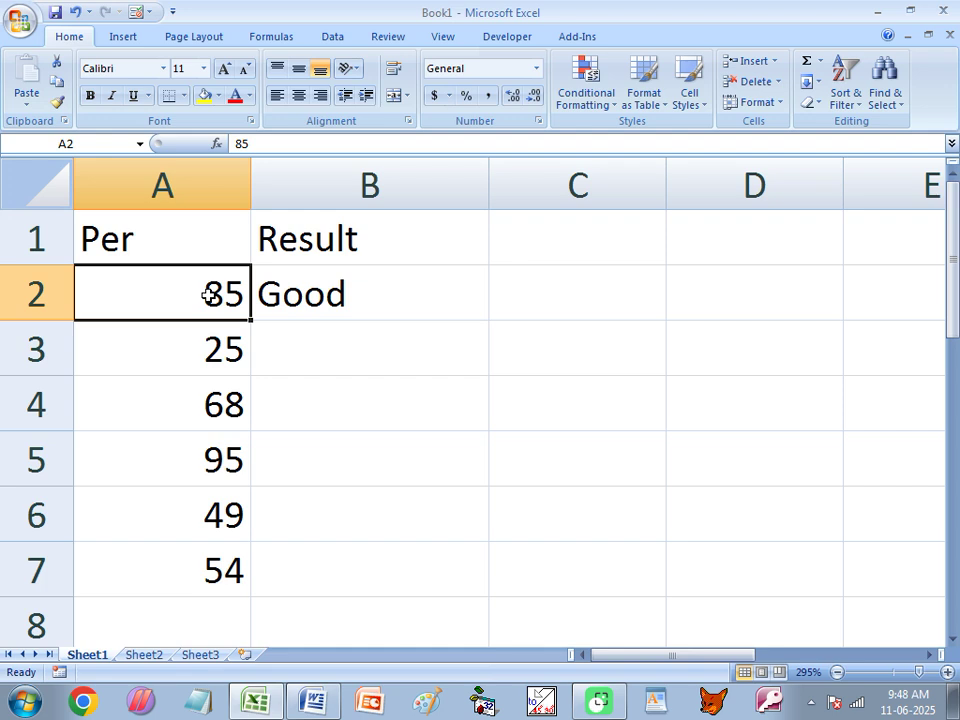
- Test the IF formula by changing the percentage in A2 to 39 and finally to 87
text(39)
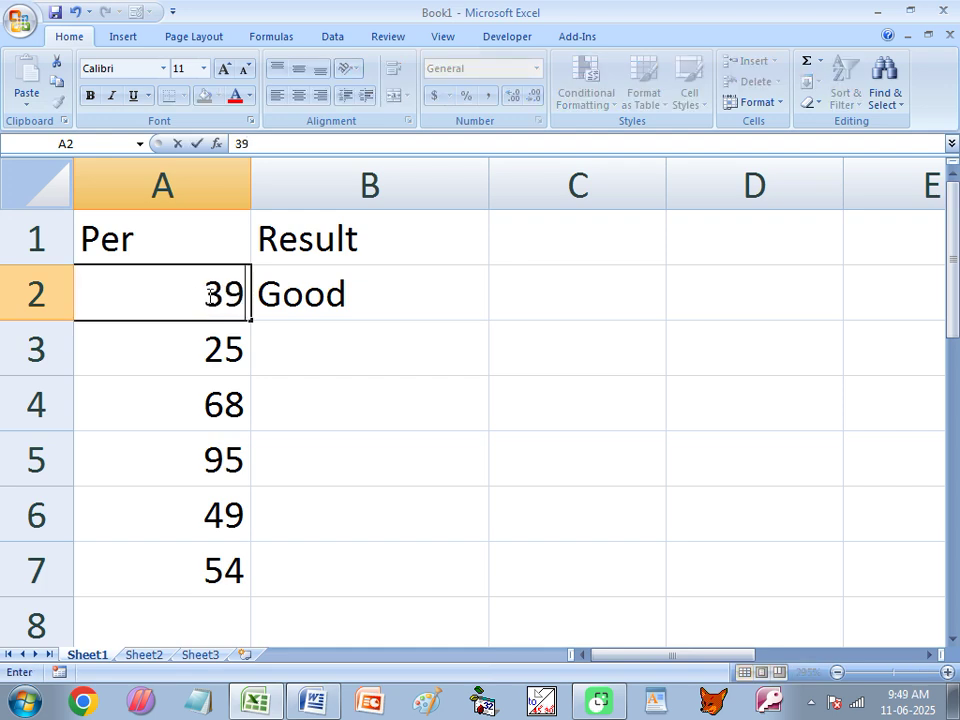
key(Return)
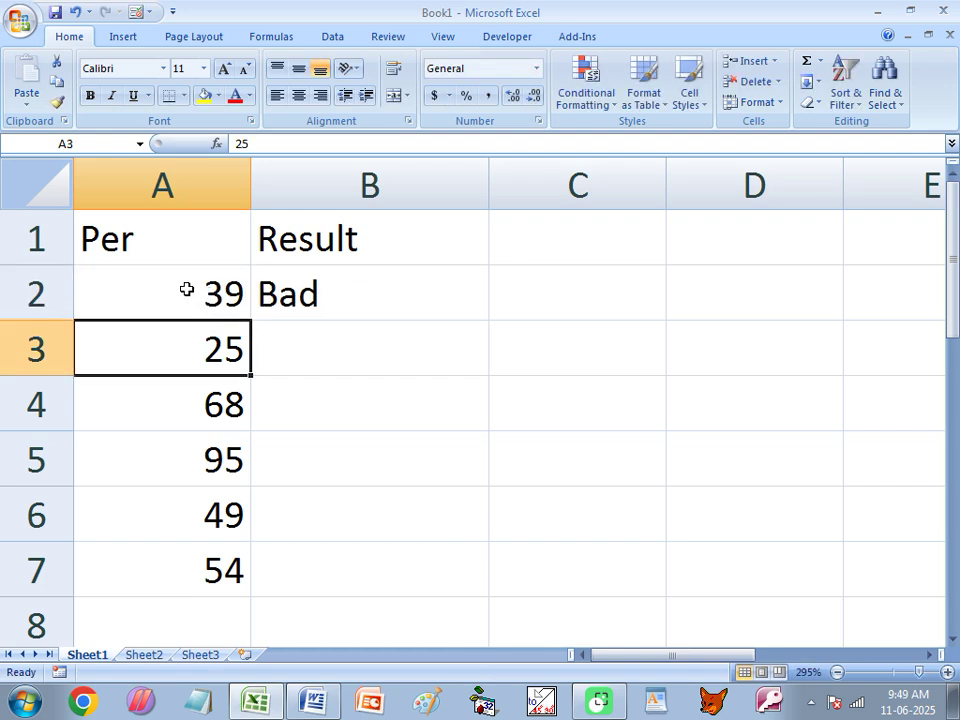
click(191, 293)
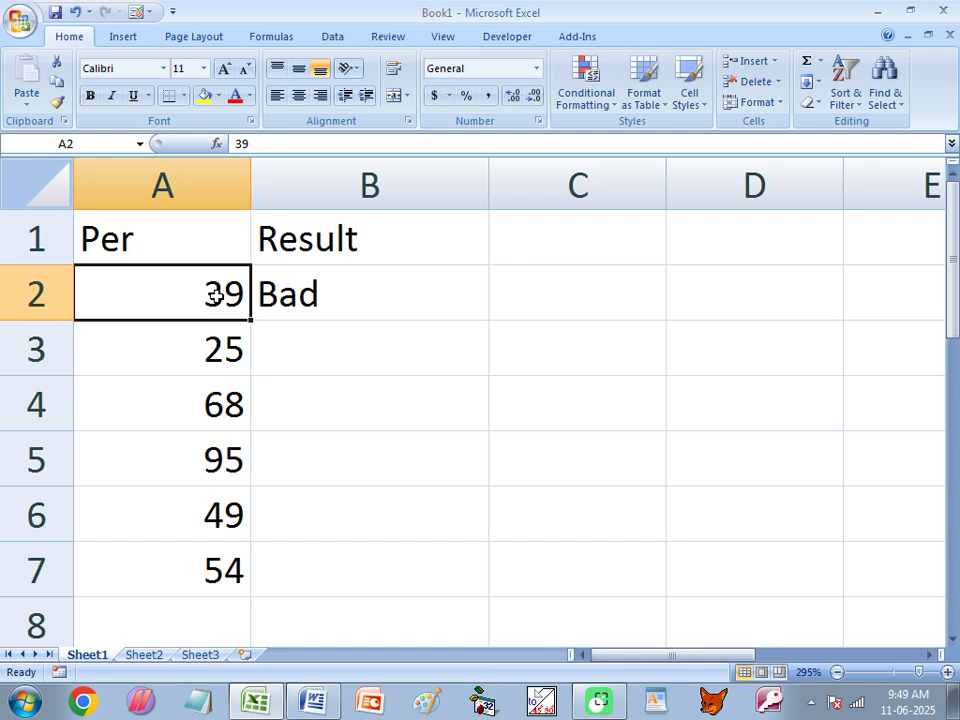
text(87)
key(Return)
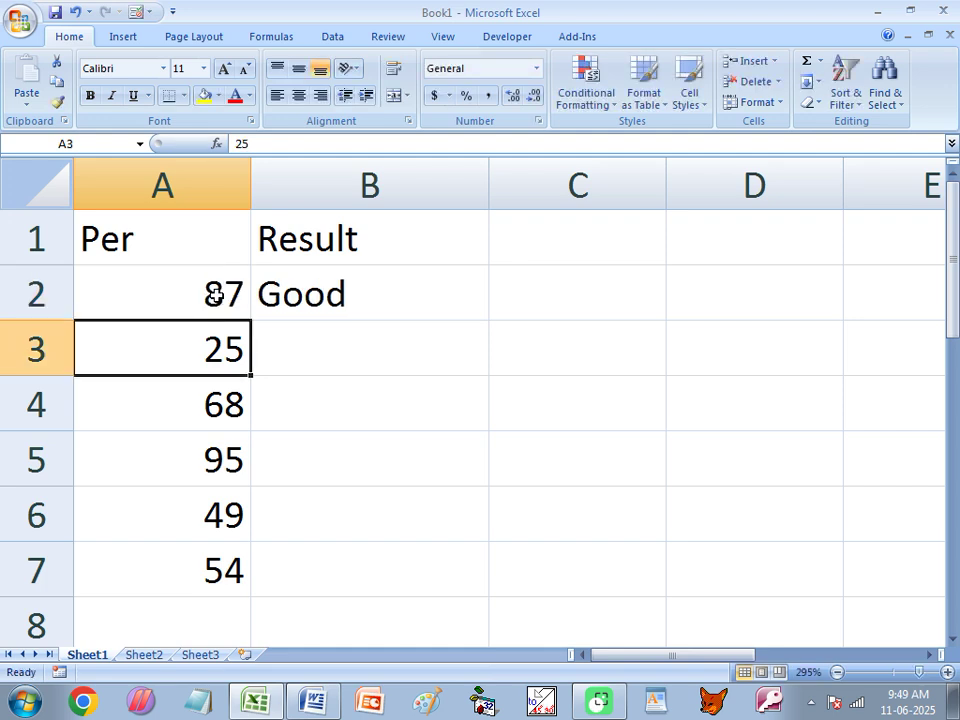
- Fill the IF formula from B2 down through B7 to grade the remaining percentages
click(297, 348)
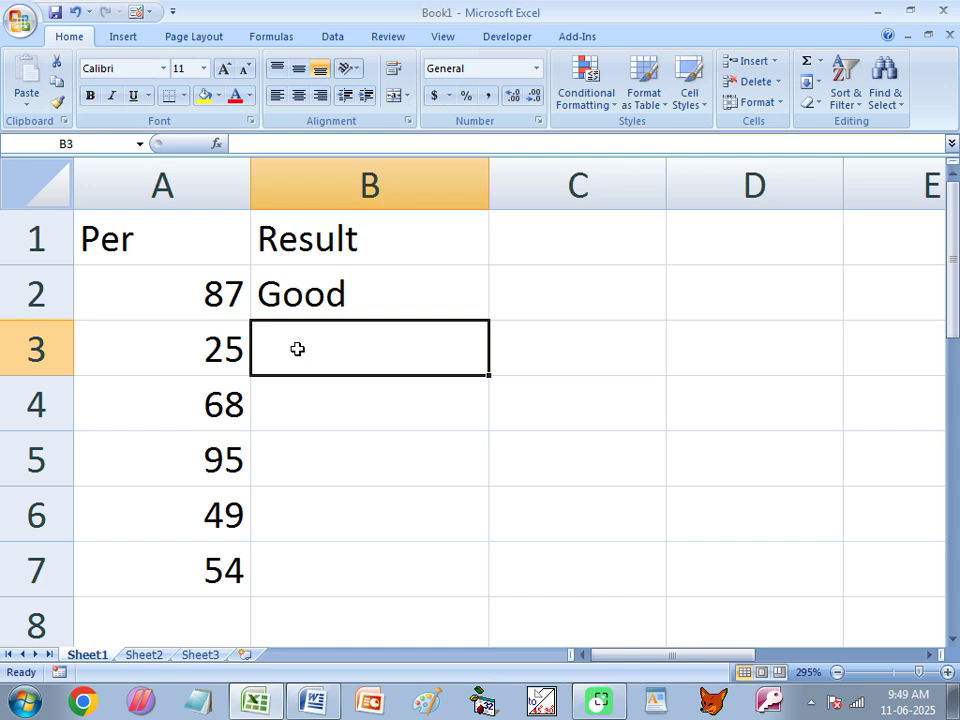
click(203, 295)
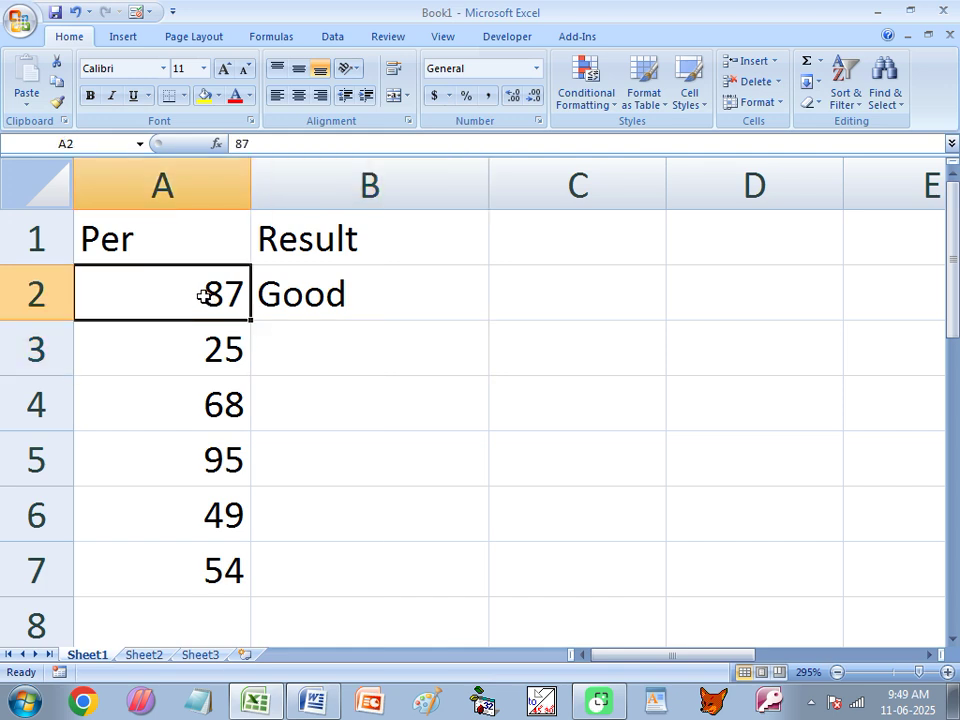
click(195, 356)
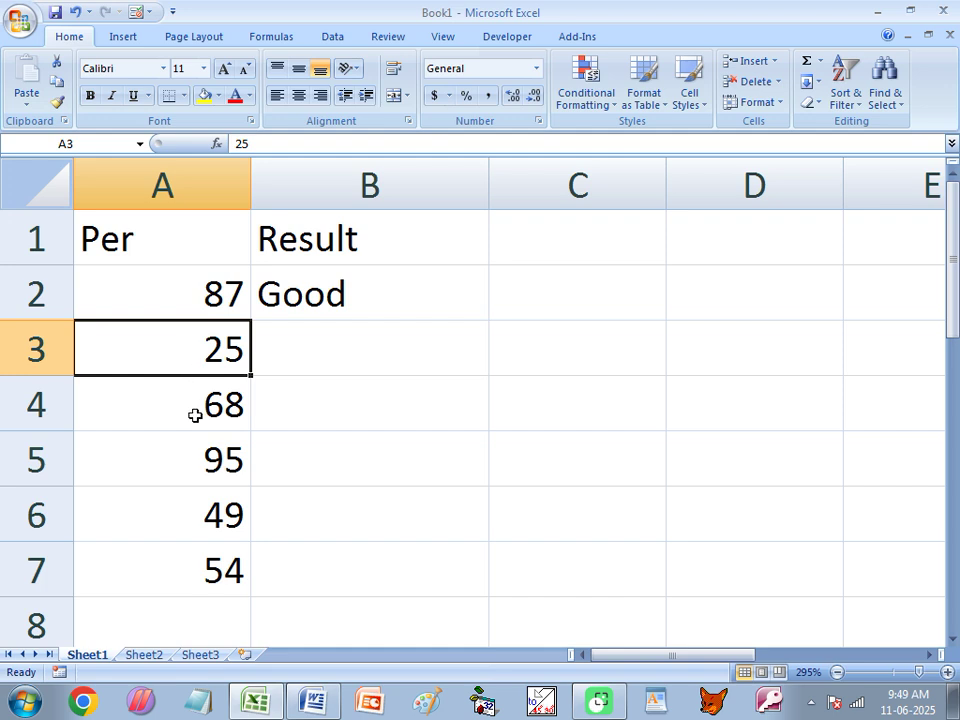
click(329, 293)
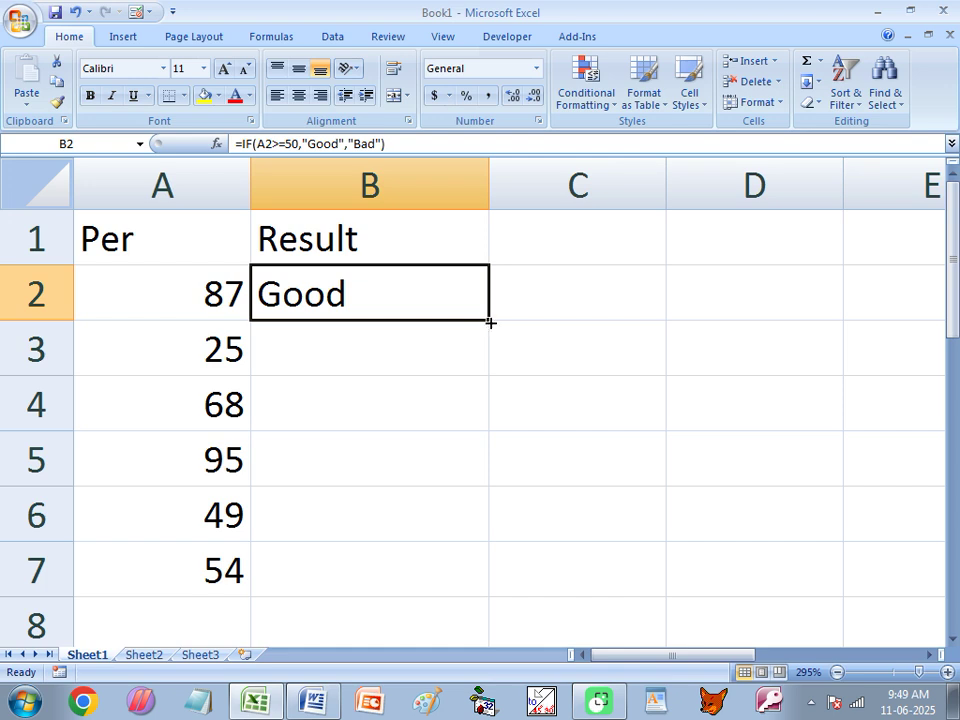
drag(490, 322, 476, 597)
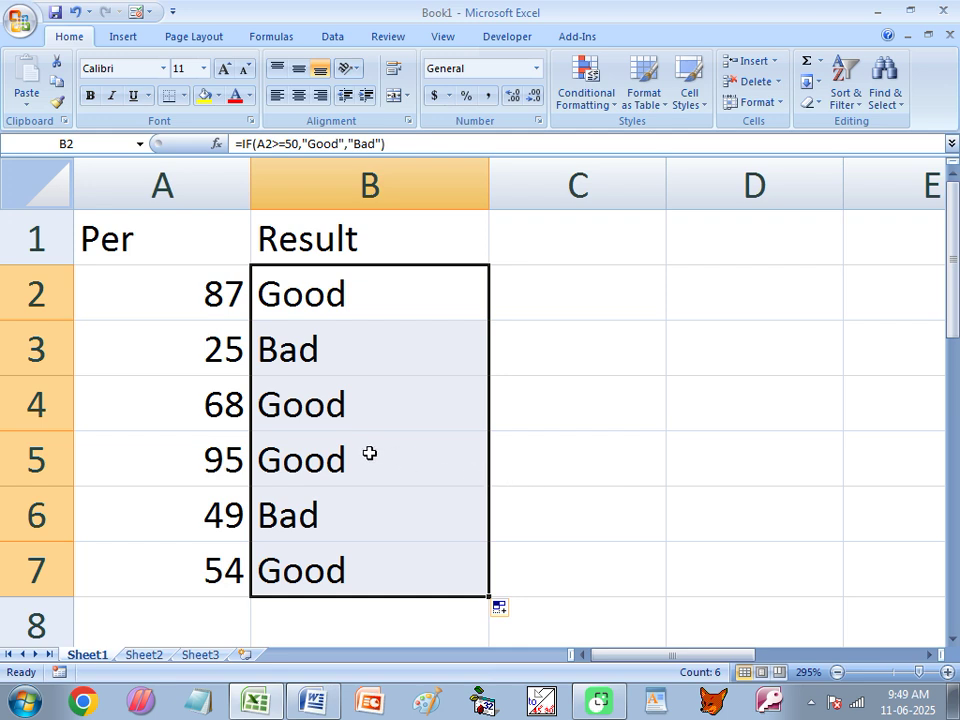
- Examine the filled IF formulas in column B, comparing which percentage cell each row's formula refers to
click(303, 297)
click(300, 346)
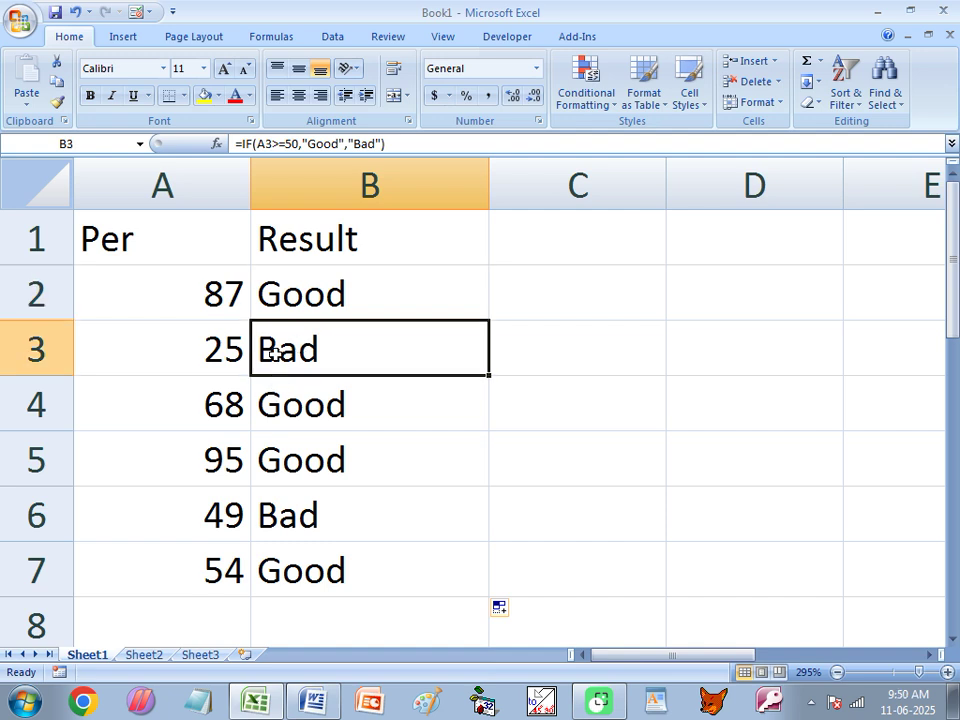
click(308, 258)
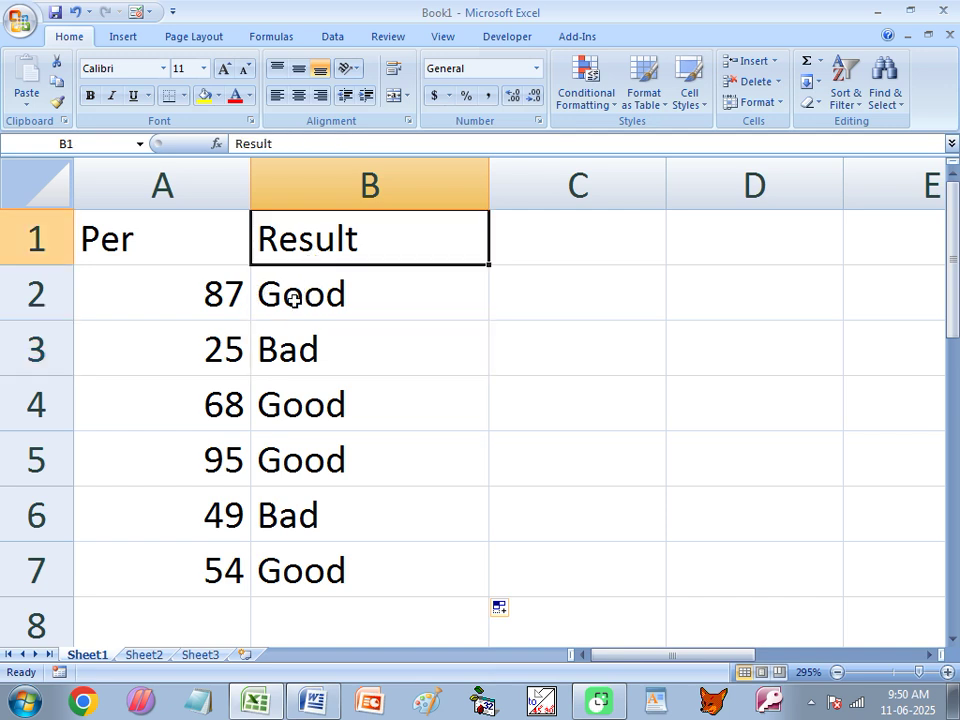
click(292, 296)
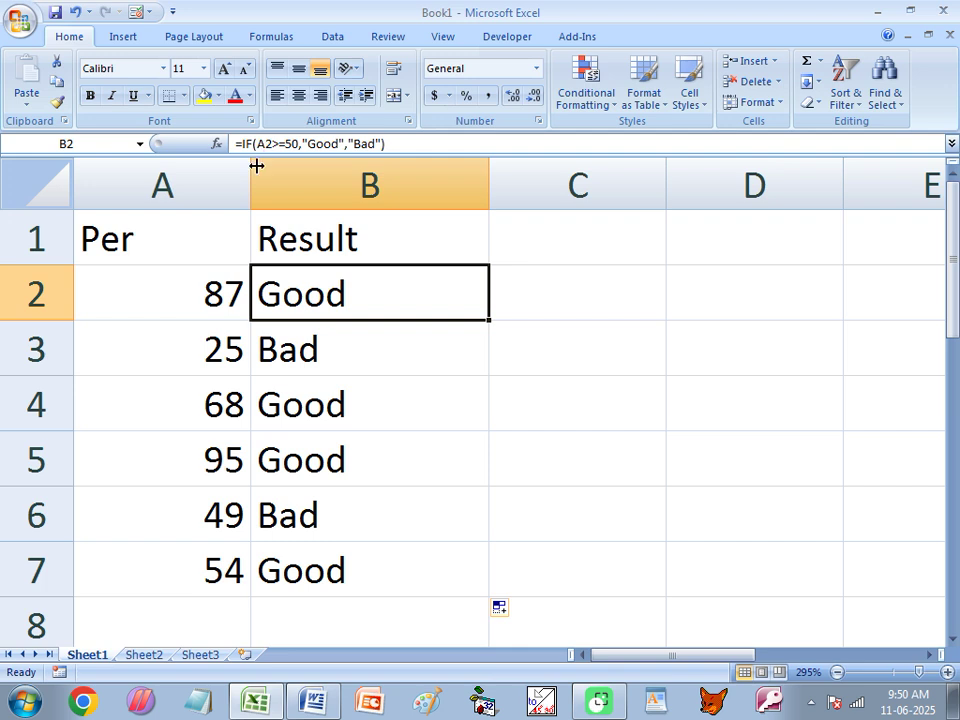
click(284, 361)
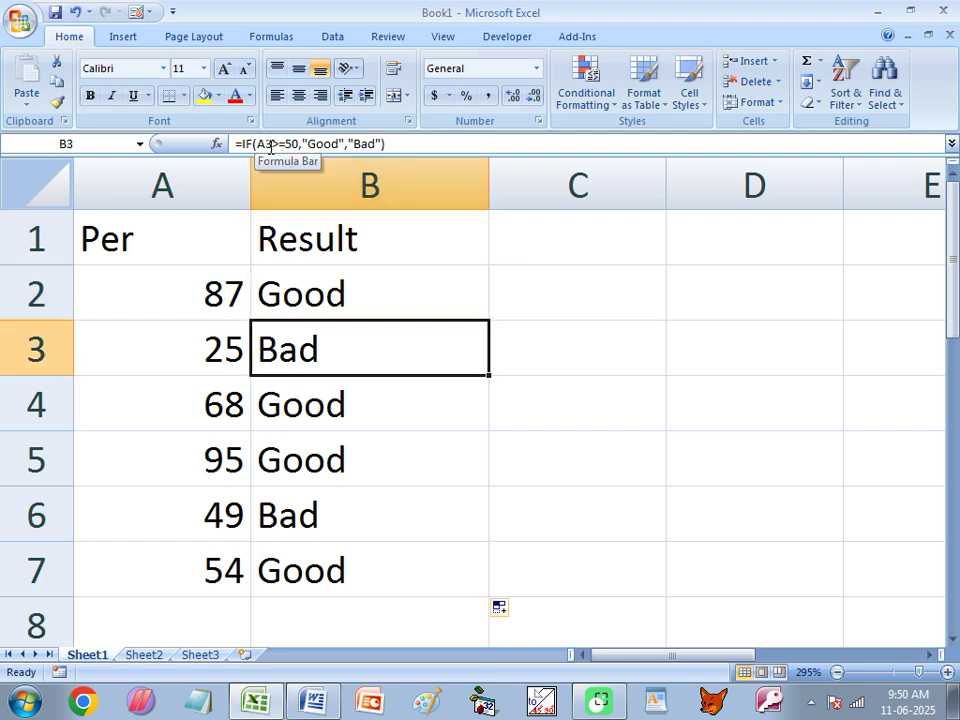
click(306, 409)
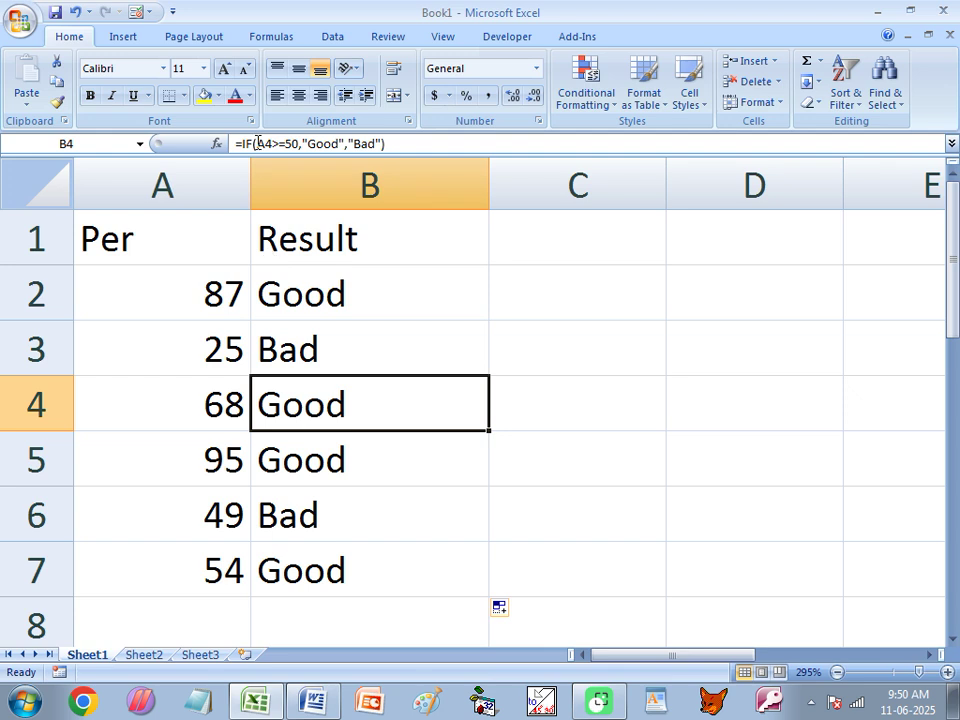
click(282, 460)
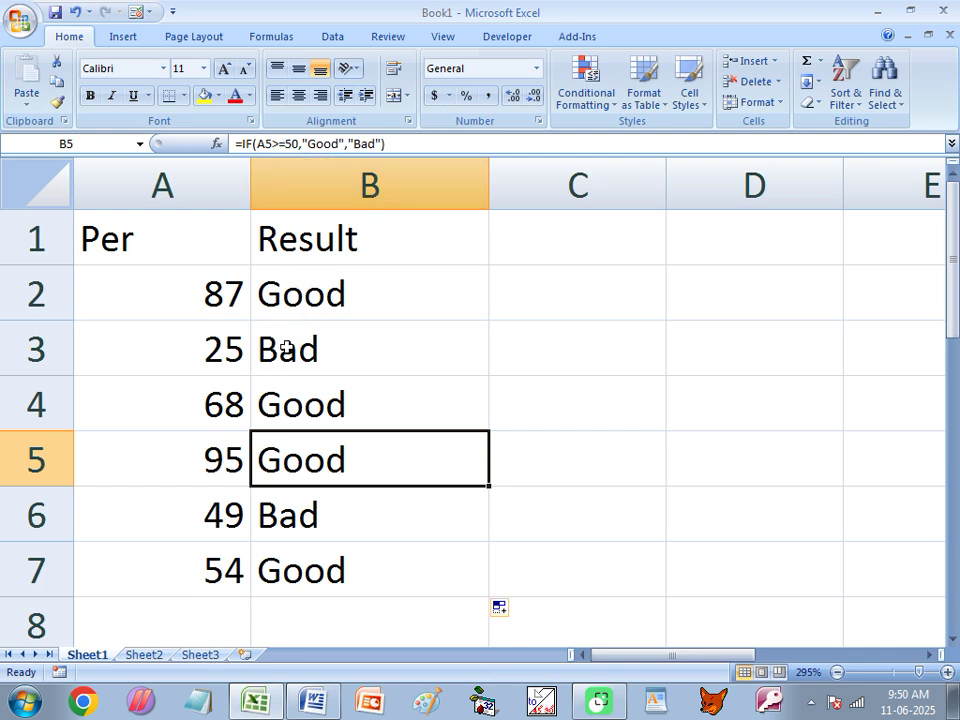
drag(286, 348, 300, 568)
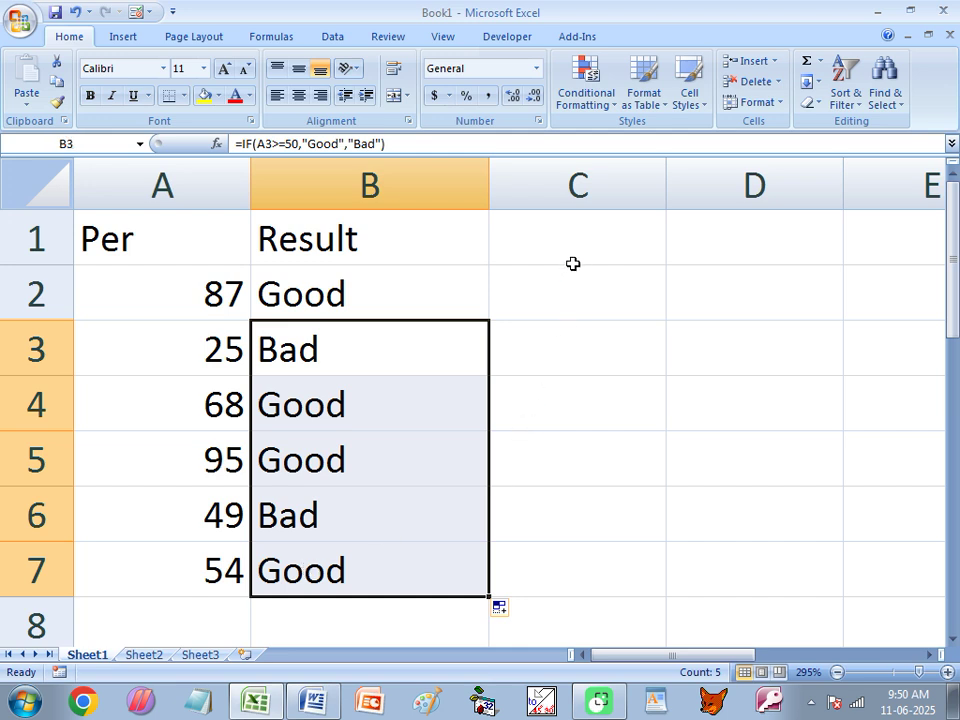
- Enter the headings "Input Your age" in C1 and "You are" in D1, and fit column C's width to its text
click(574, 262)
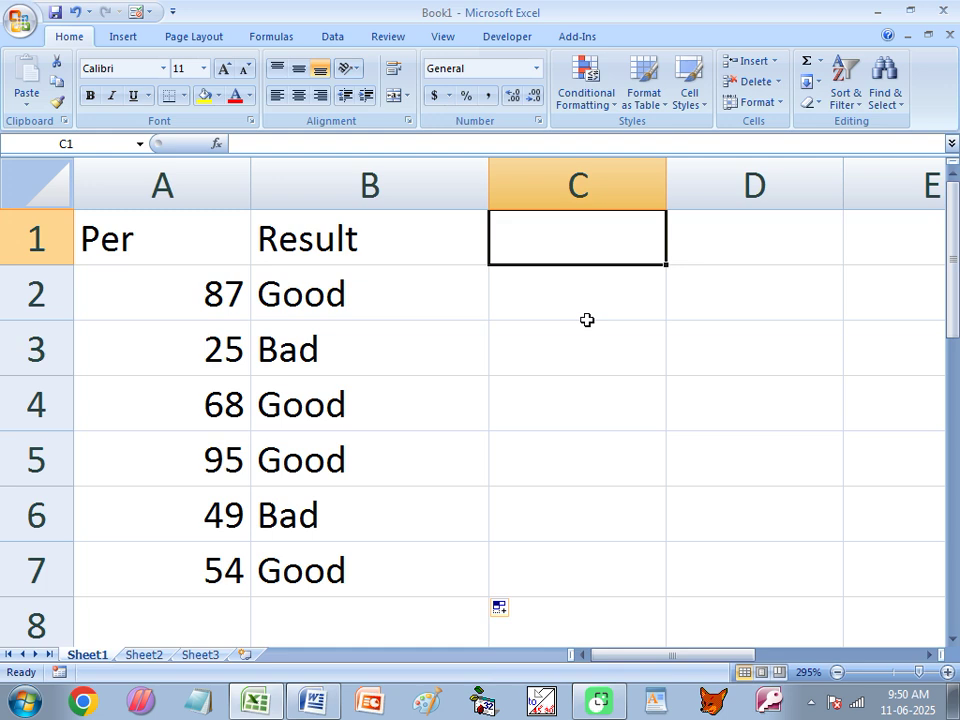
text(Input)
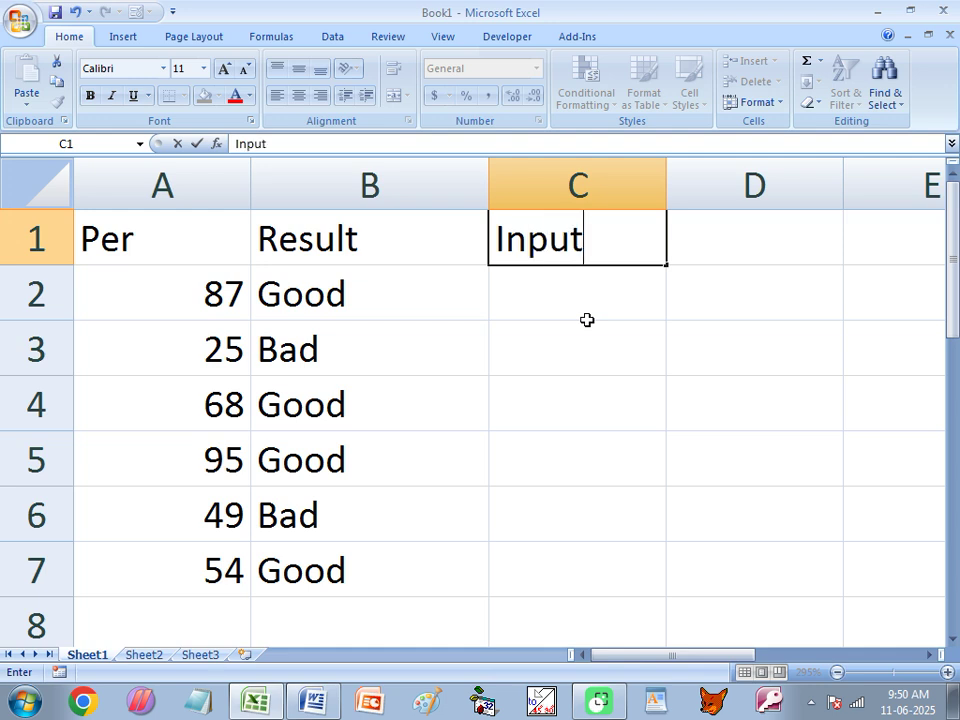
text( Yout)
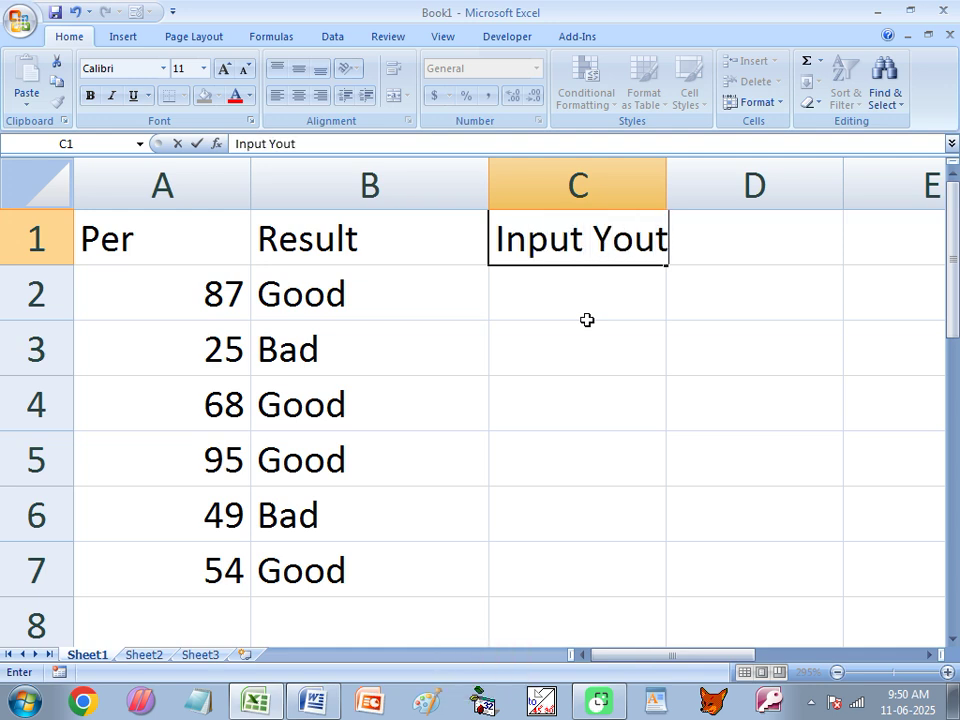
key(BackSpace)
text(r age)
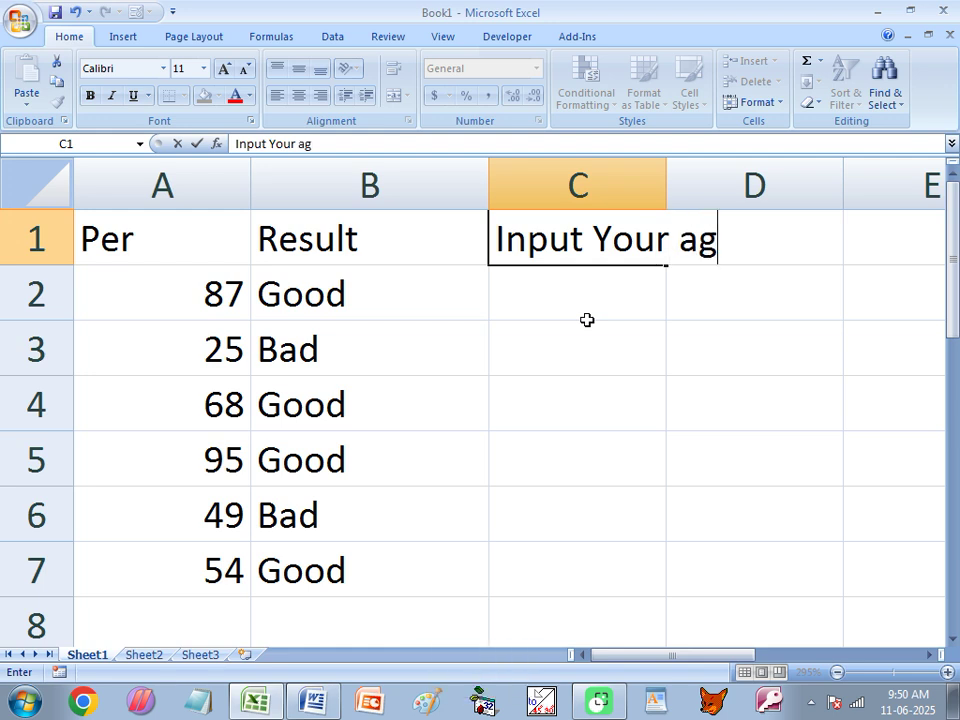
key(Tab)
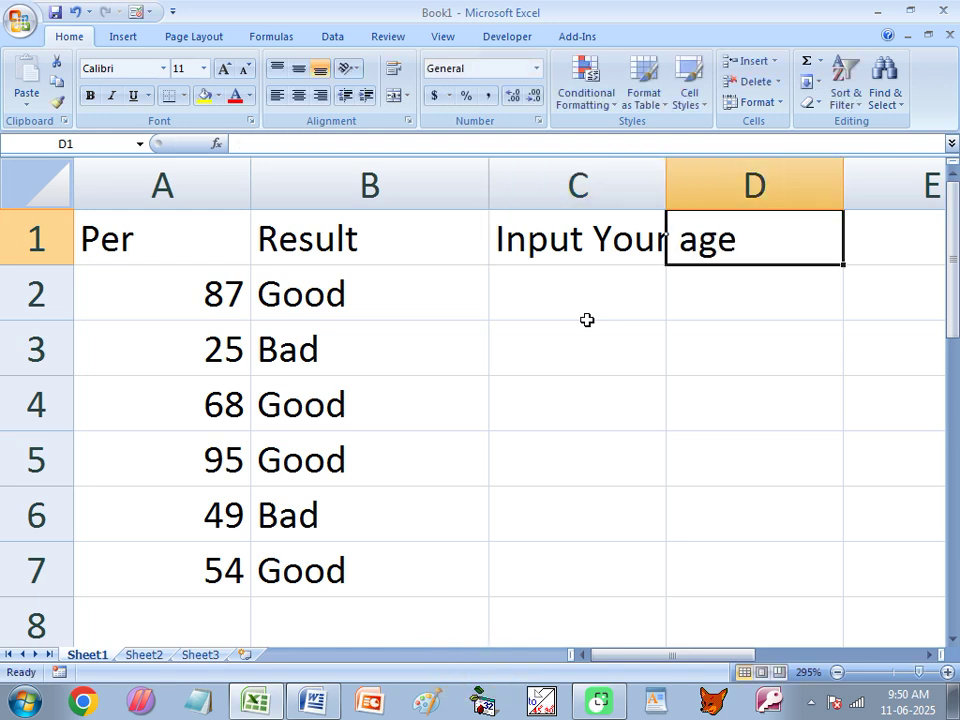
text(You are)
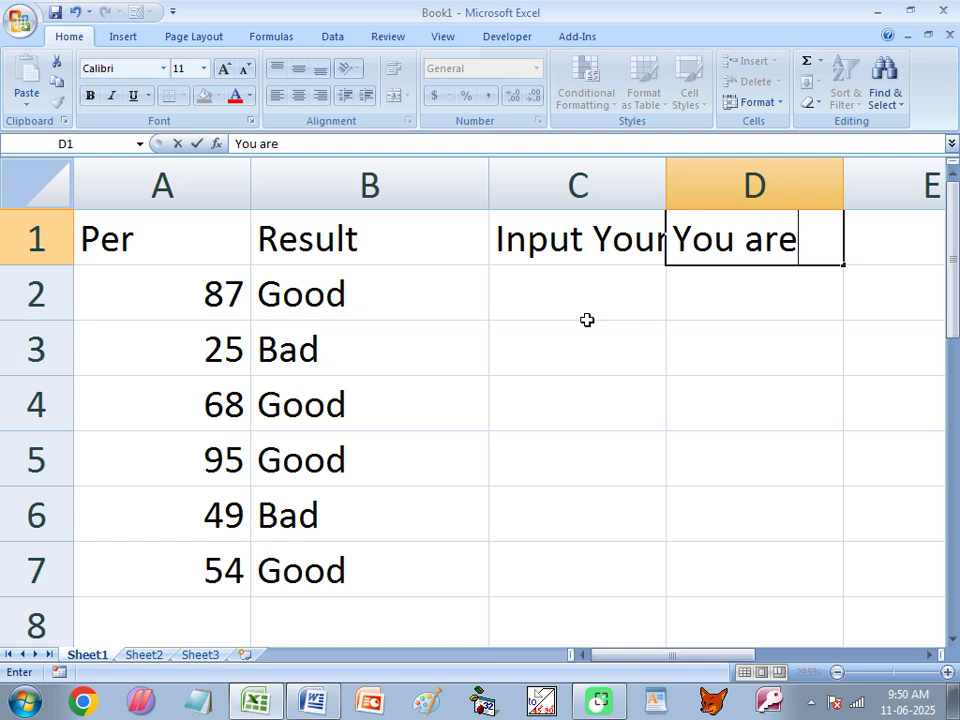
click(587, 318)
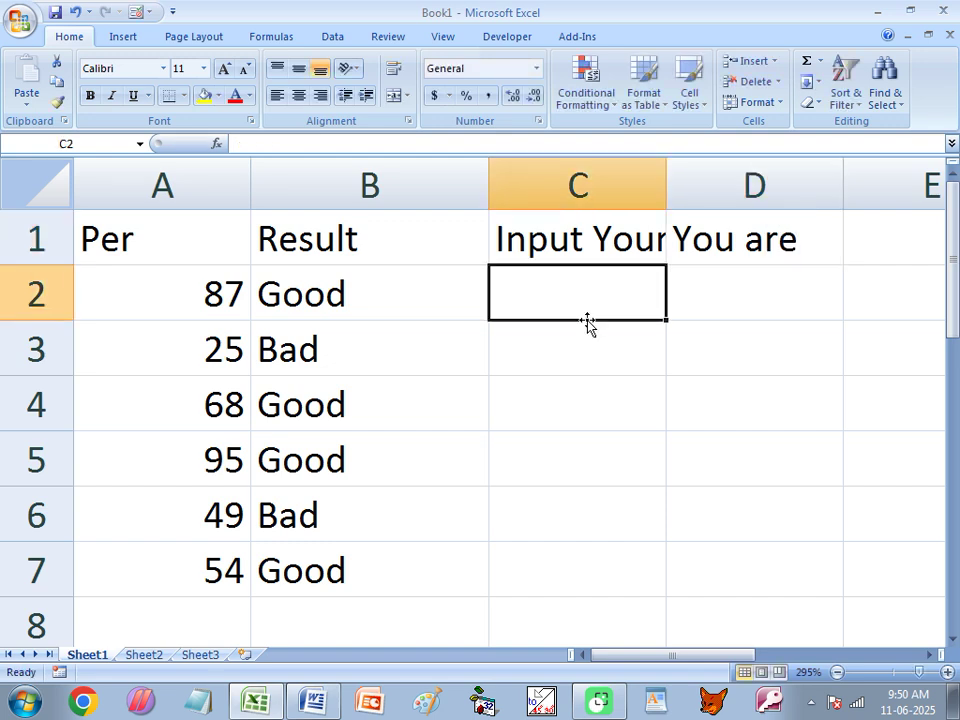
double_click(665, 178)
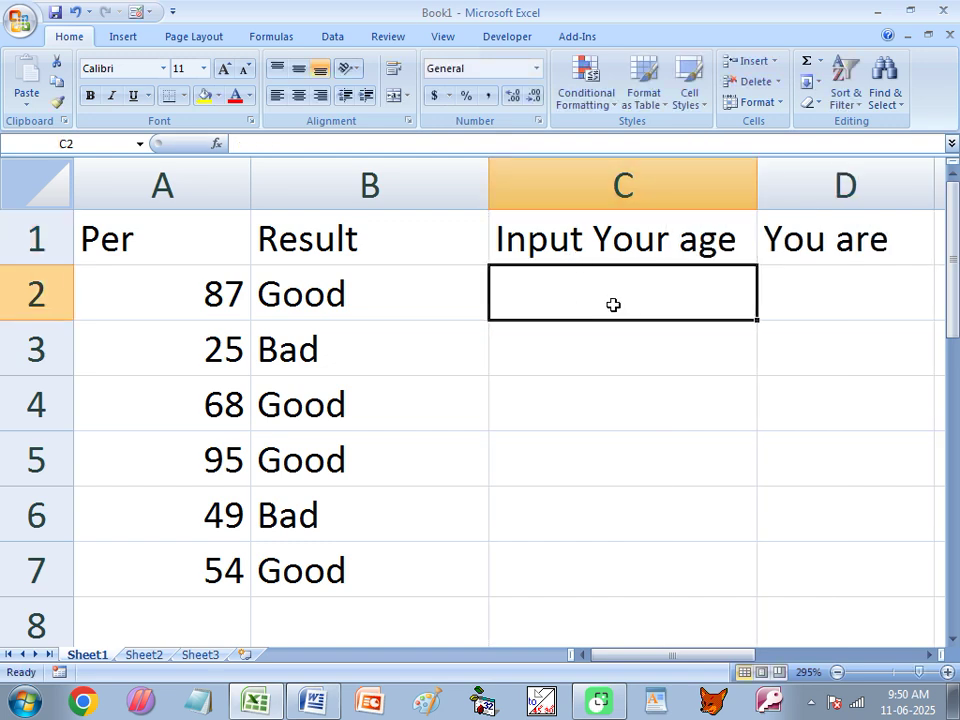
- Enter the ages 18, 17, 15, 21, 24 and 13 in cells C2 through C7
text(18)
key(Return)
text(17)
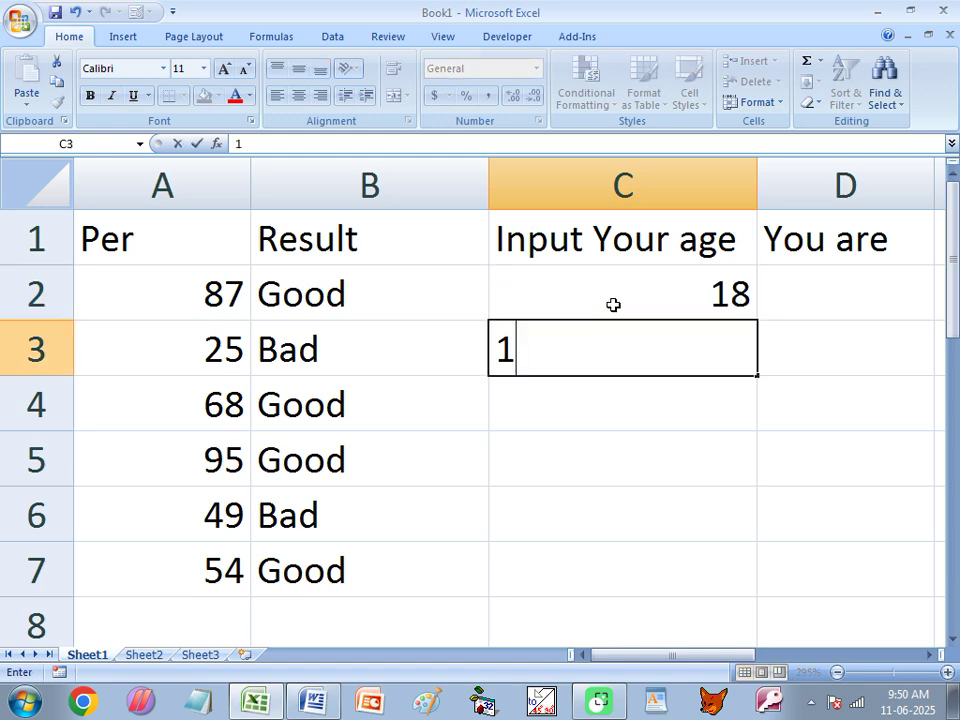
key(Return)
text(15)
key(Return)
text(21)
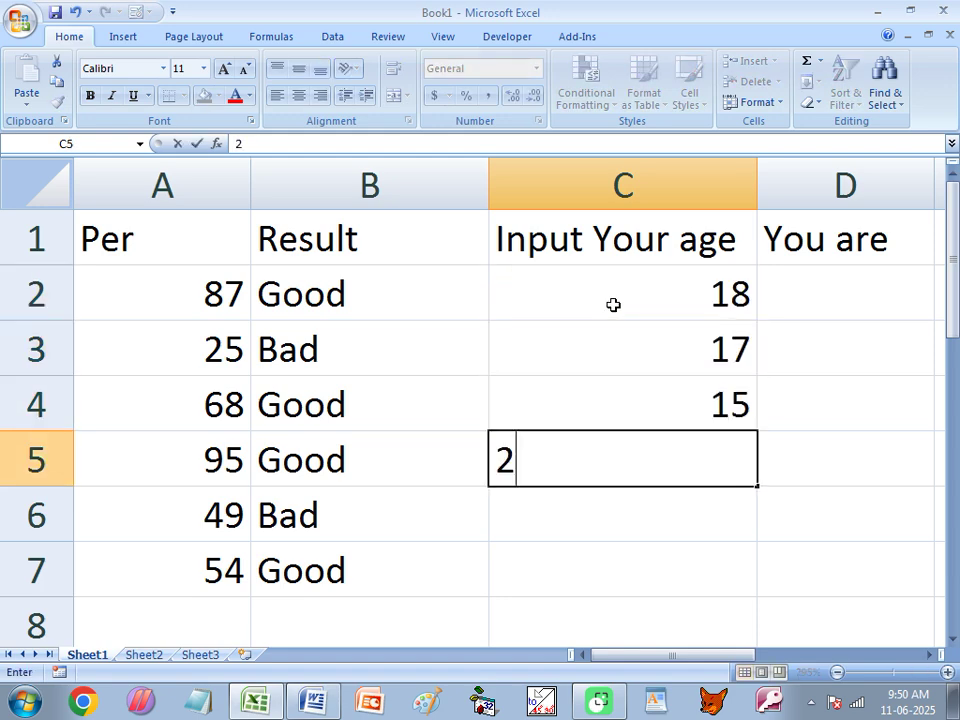
key(Return)
text(24)
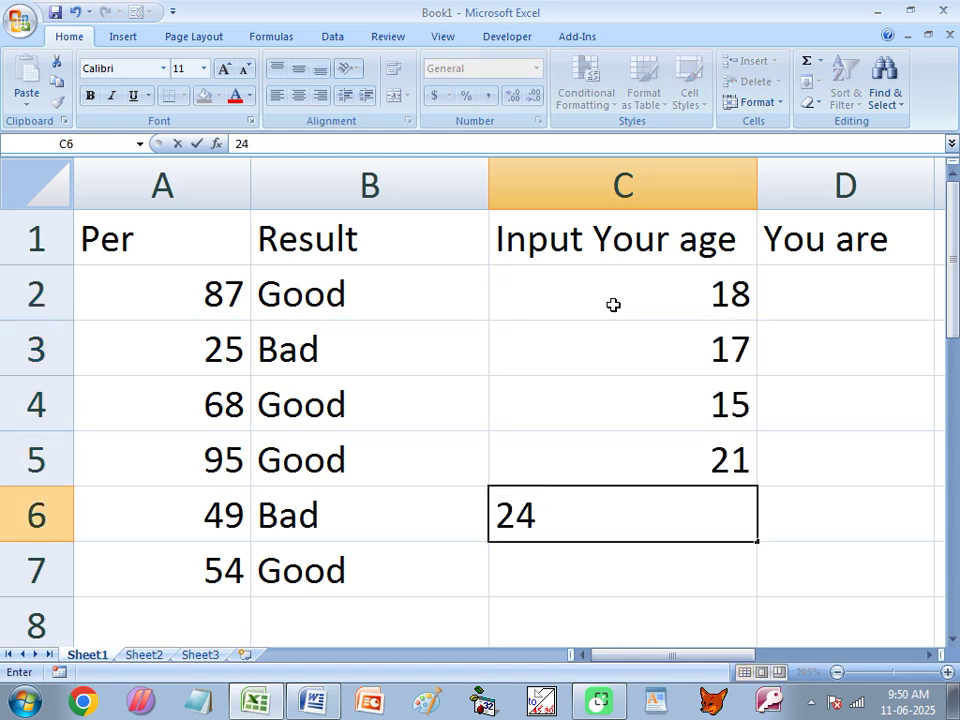
key(Return)
text(1)
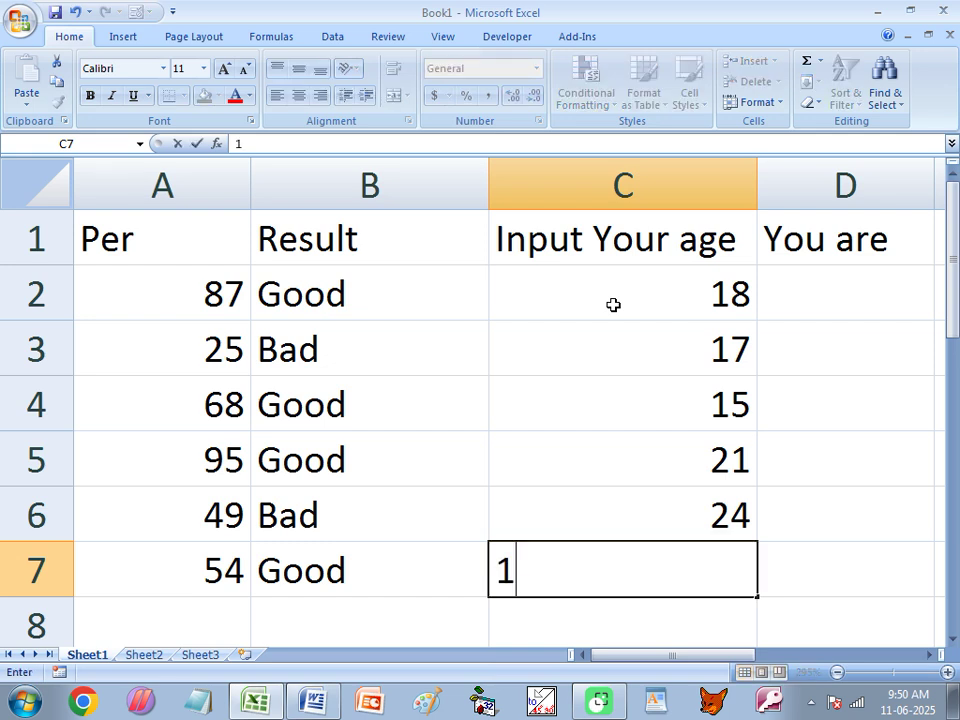
text(3)
key(Return)
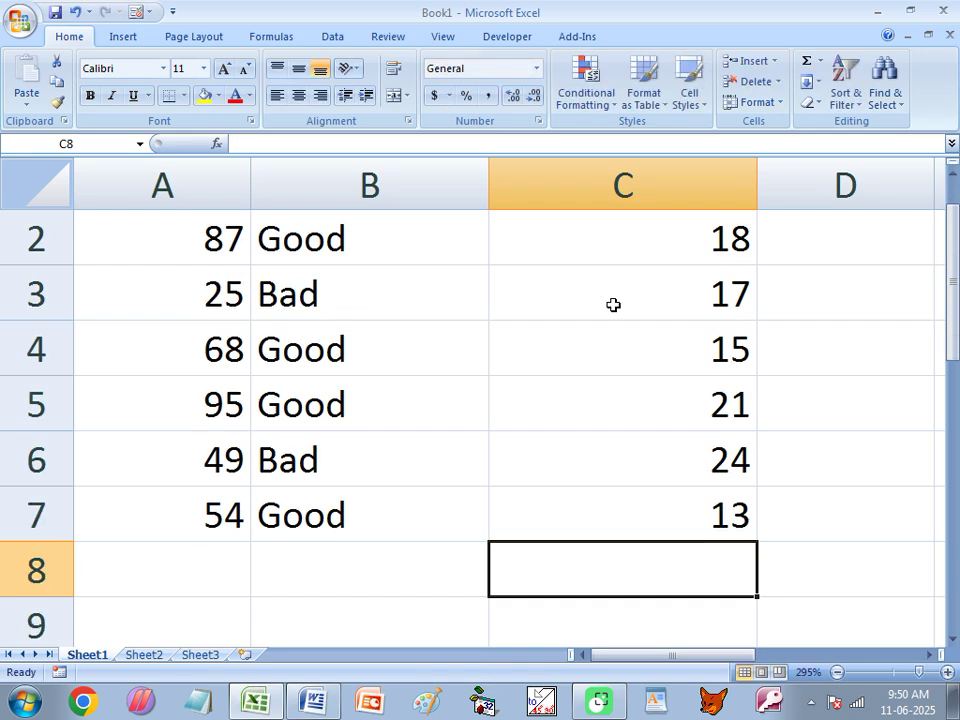
- Start an IF formula in D2 that tests whether the age in C2 is greater than or equal to 18
scroll(613, 305, up, 1)
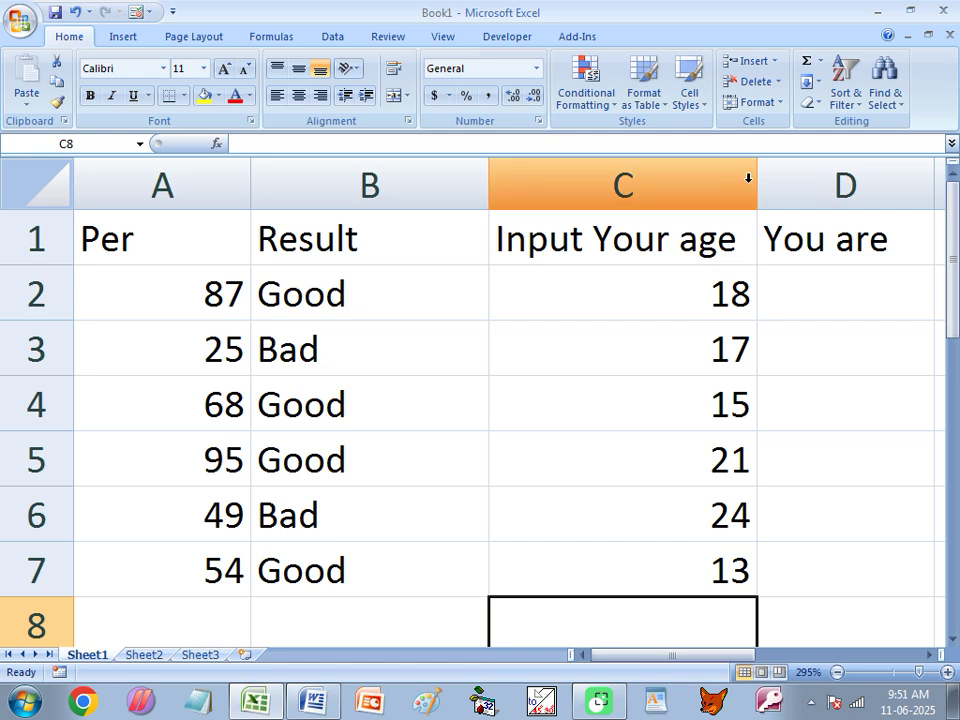
click(812, 303)
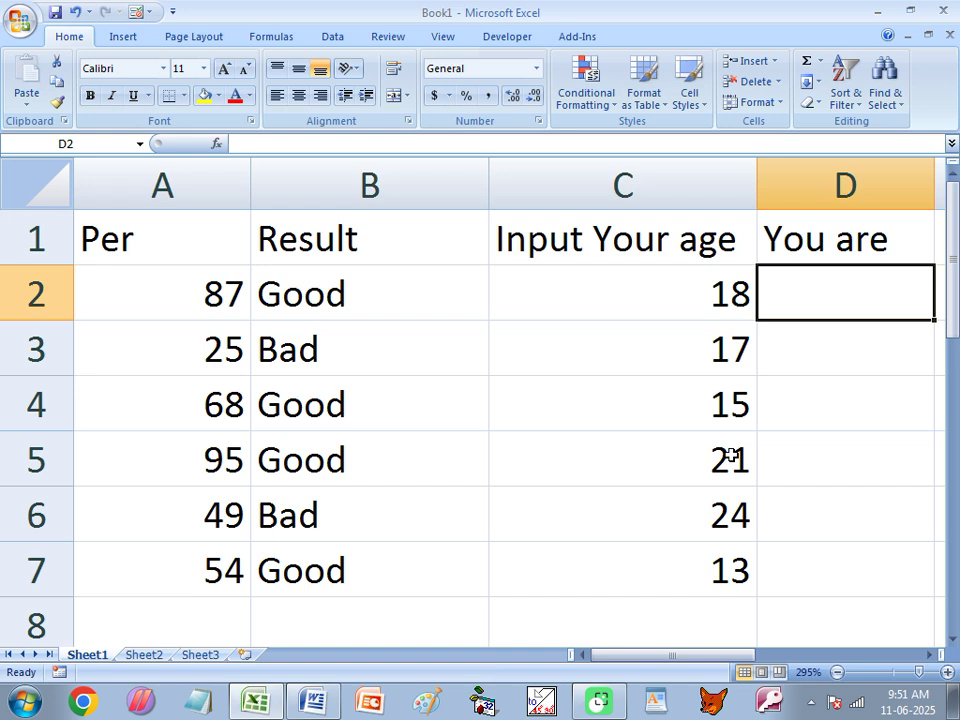
text(=)
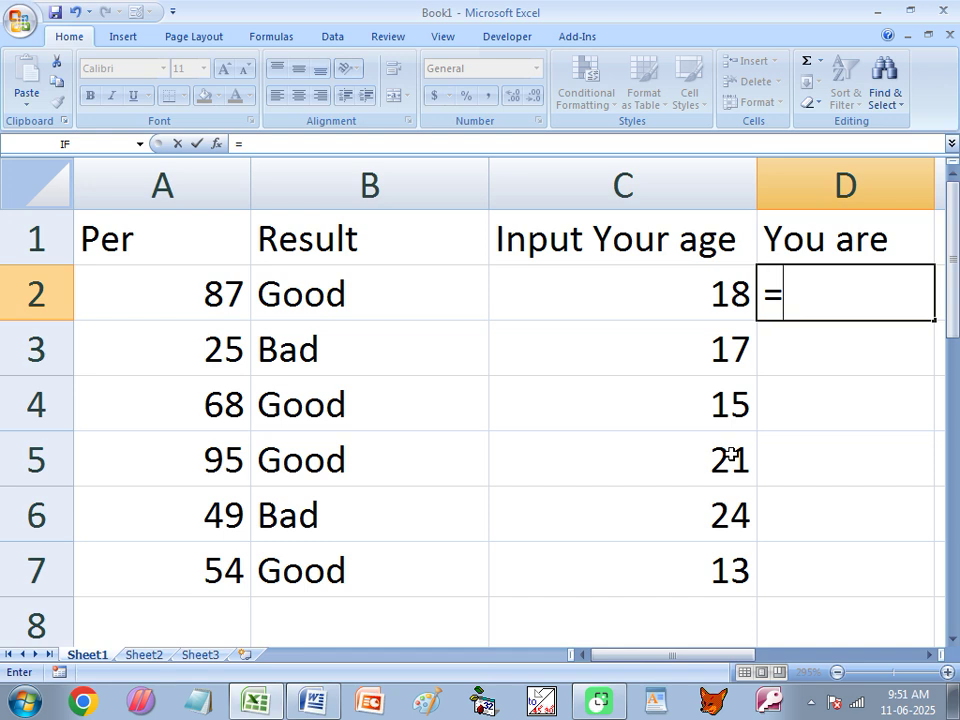
text(if)
key(Tab)
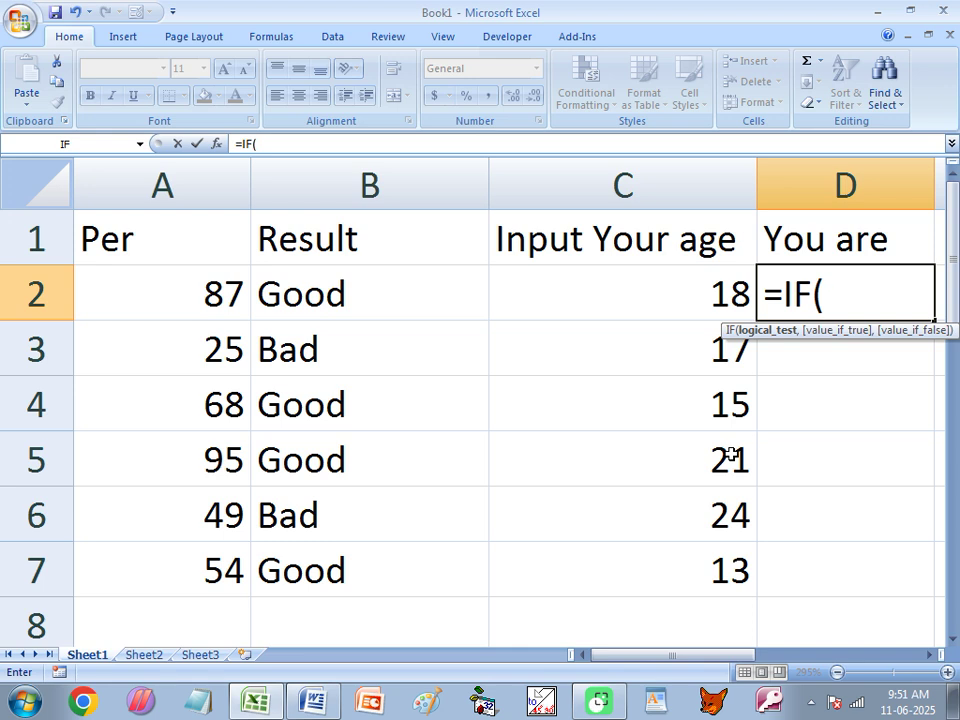
click(715, 294)
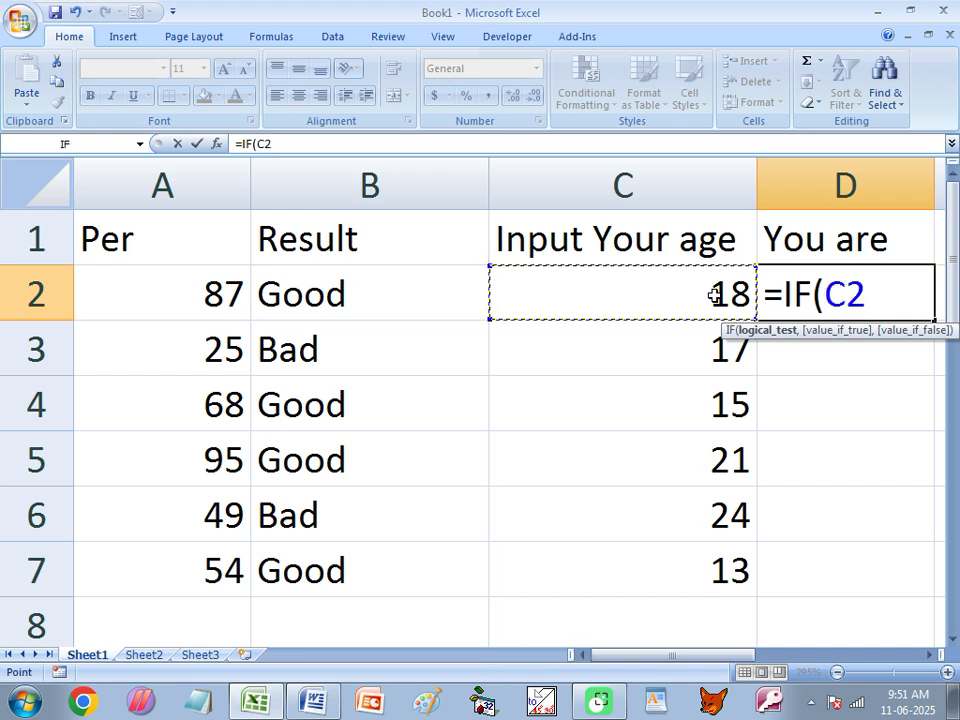
text(>=)
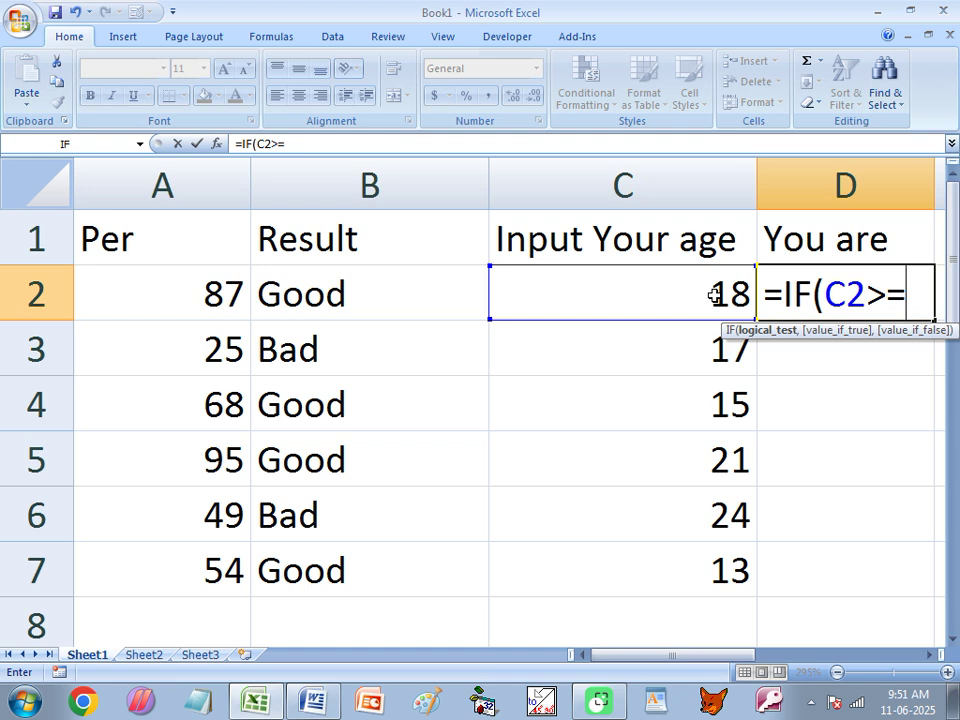
text(18)
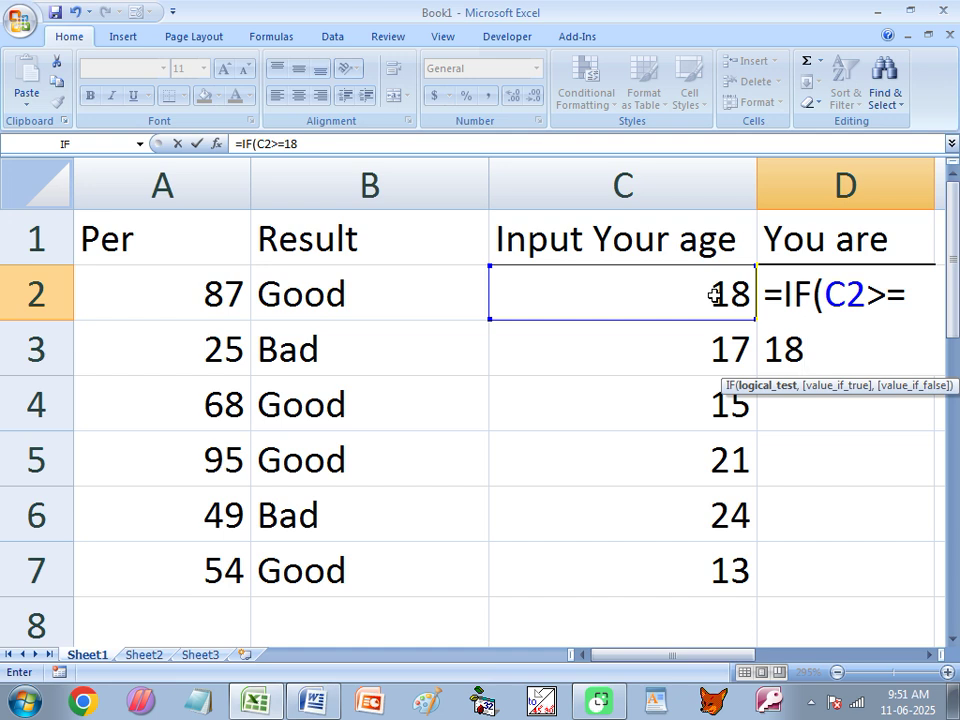
- Complete the D2 formula with "Adult" if true and "Minor" if false, and fill it down through D7
text(,)
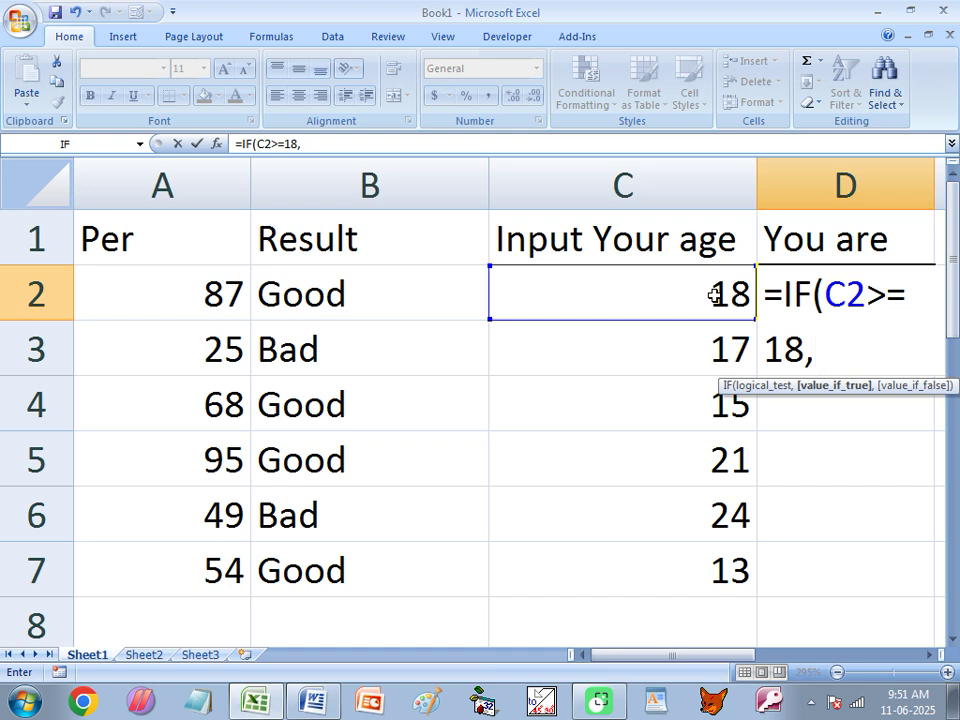
text("Adult)
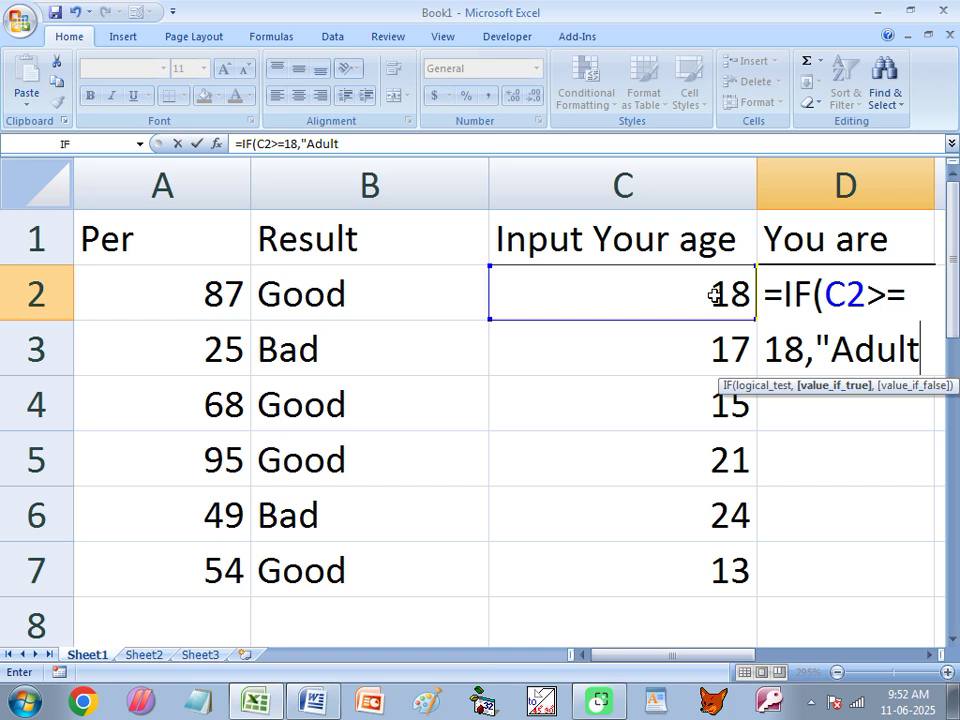
text(","M)
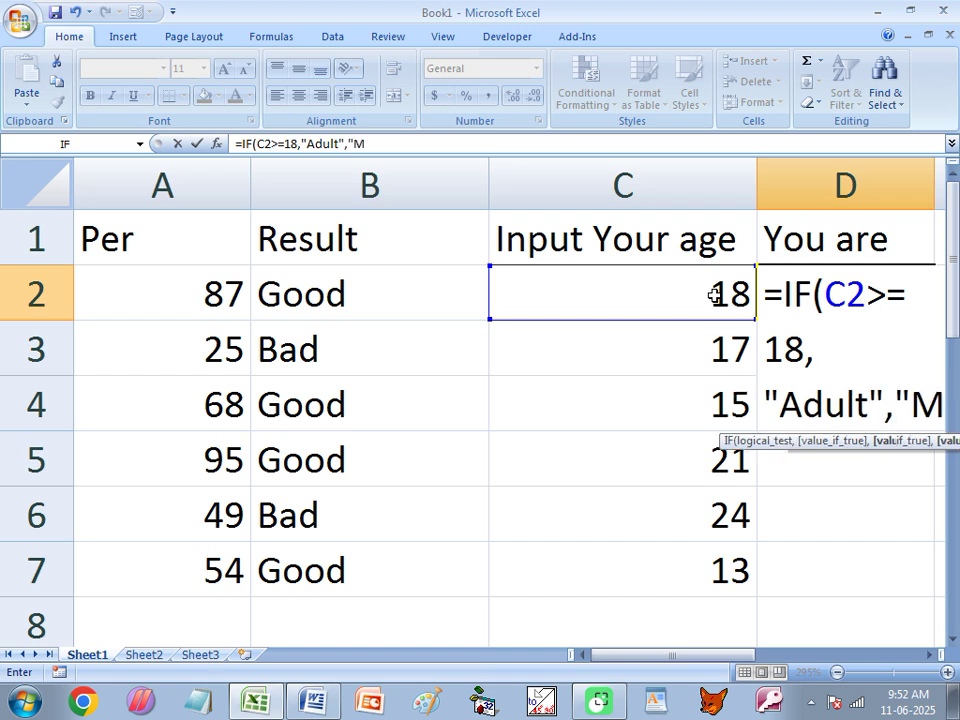
text(inor)
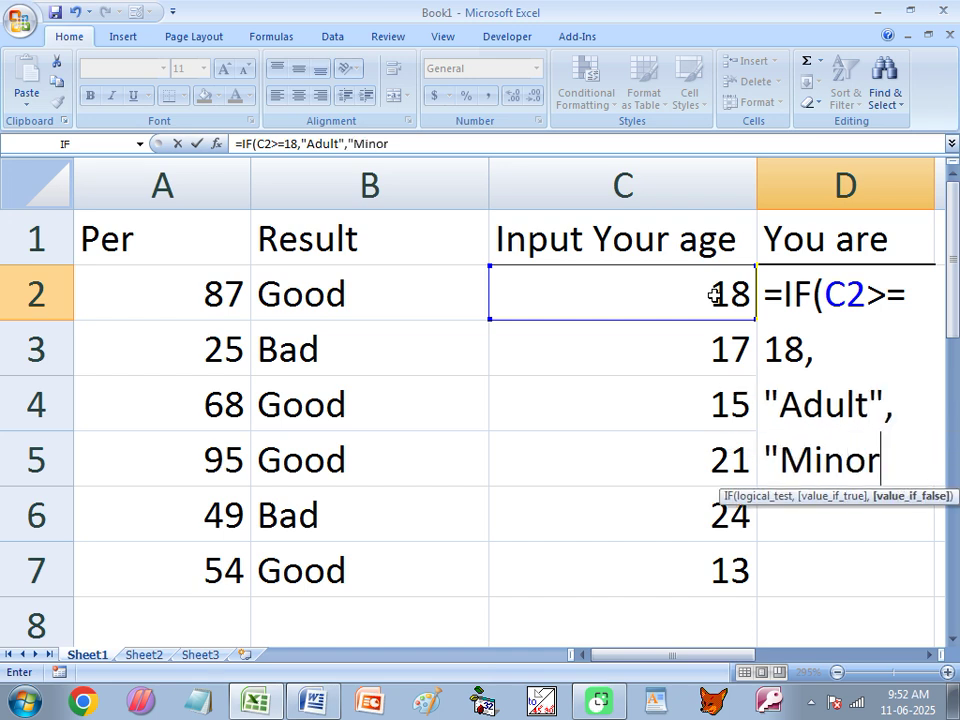
text("))
key(Return)
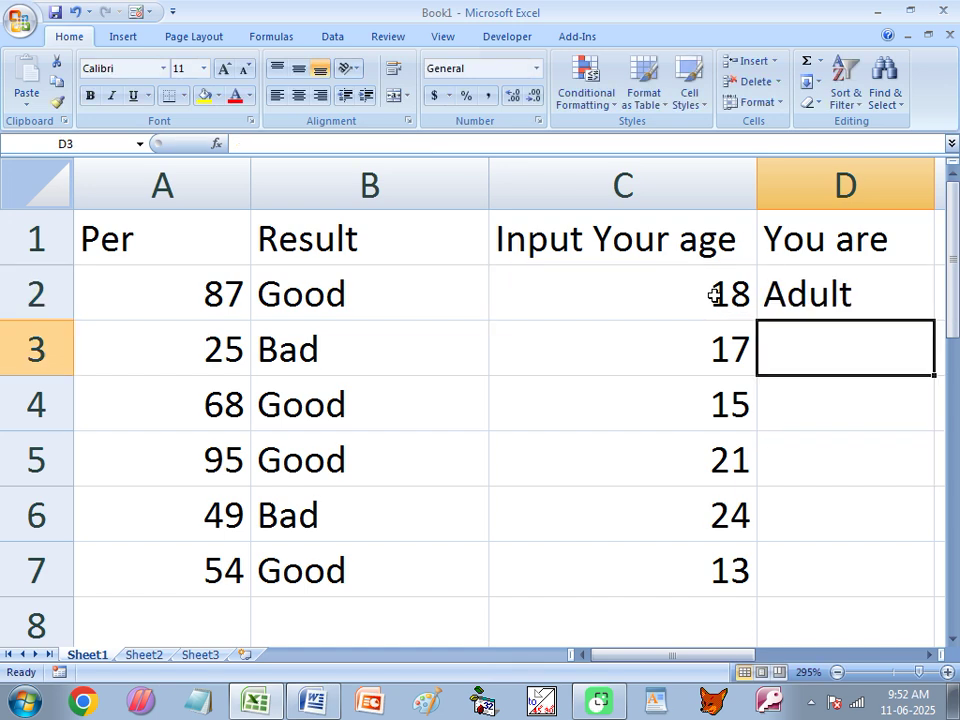
click(797, 300)
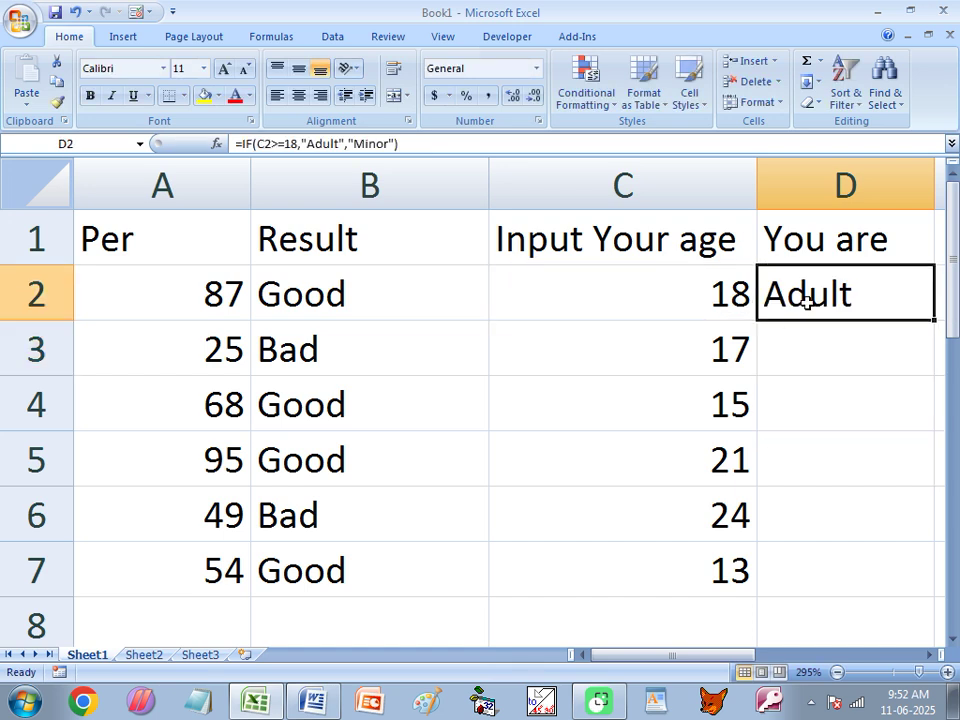
double_click(934, 320)
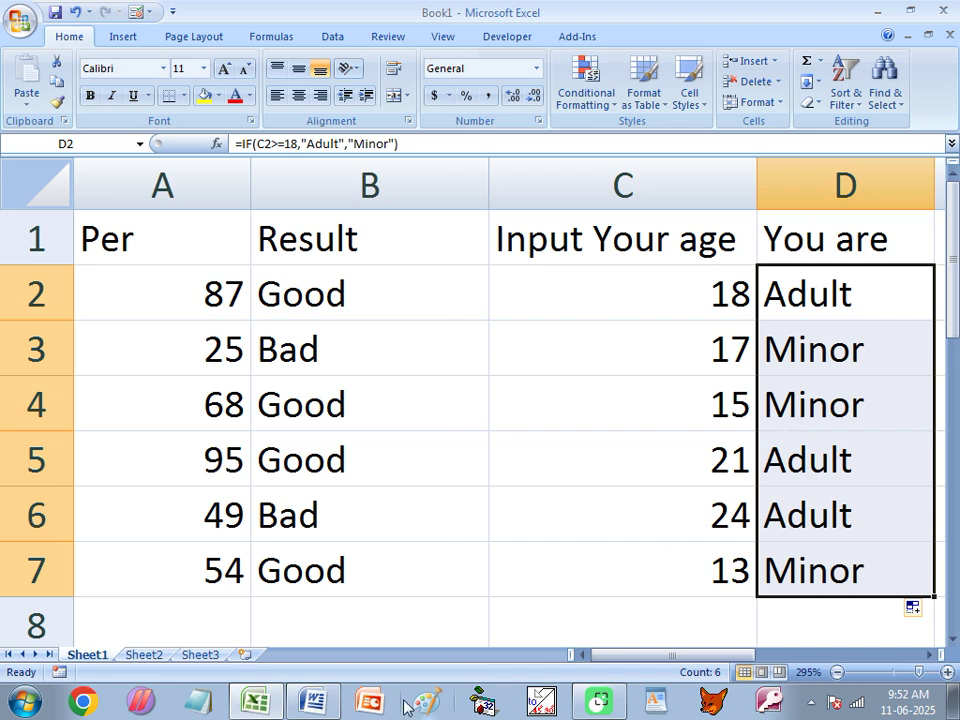
- Switch to the Word document Class of CITA.docx and examine the Course and Fees example with its IF formula
mouse_move(257, 702)
click(314, 702)
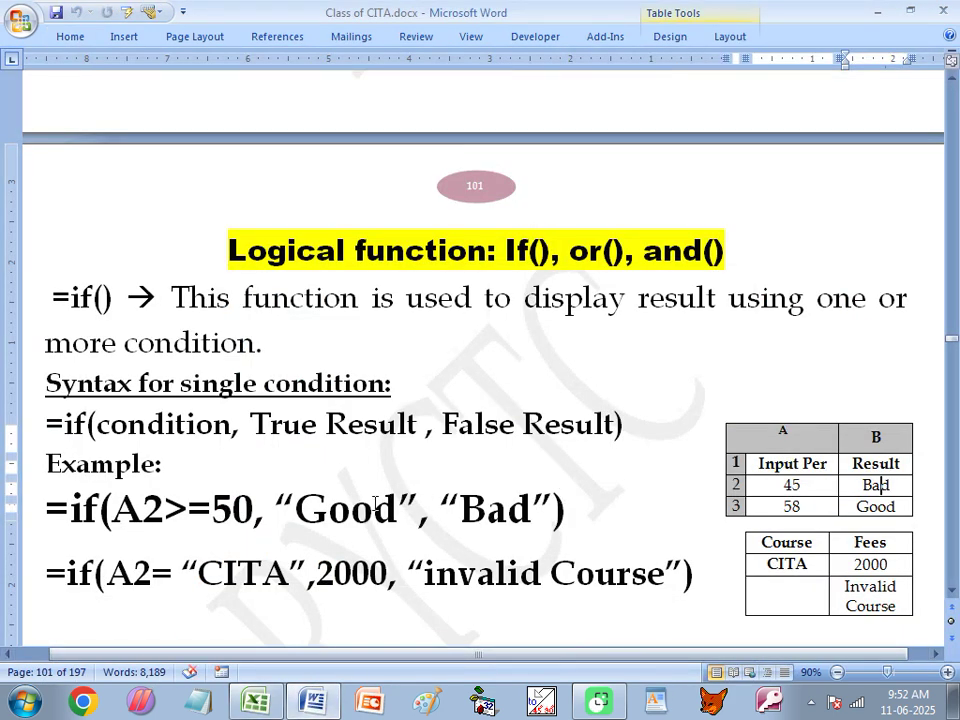
scroll(459, 466, down, 1)
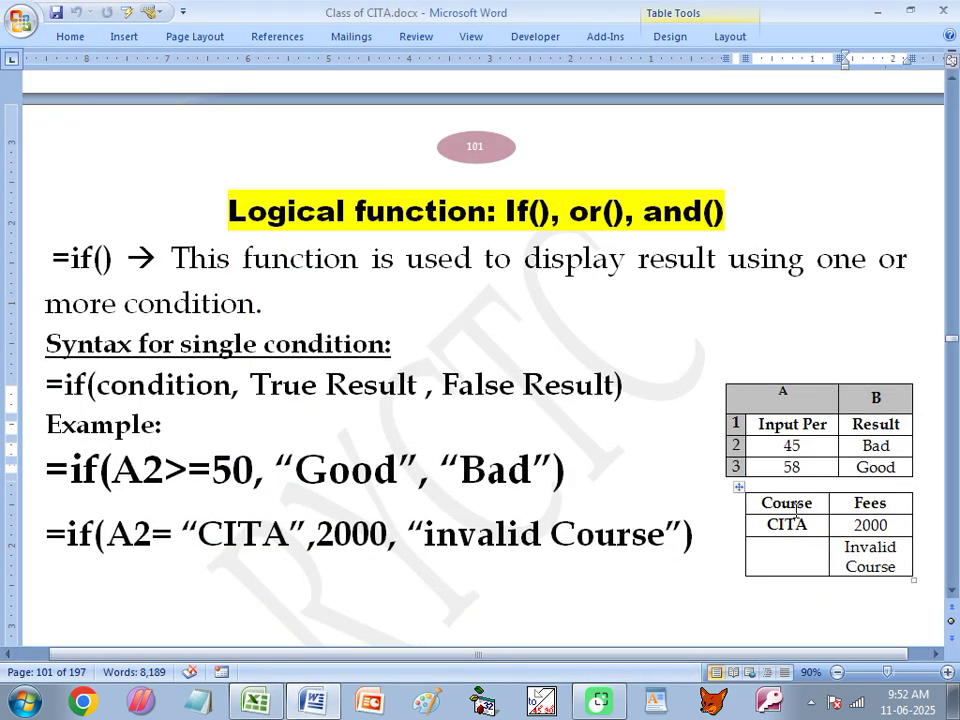
drag(811, 504, 769, 508)
click(880, 525)
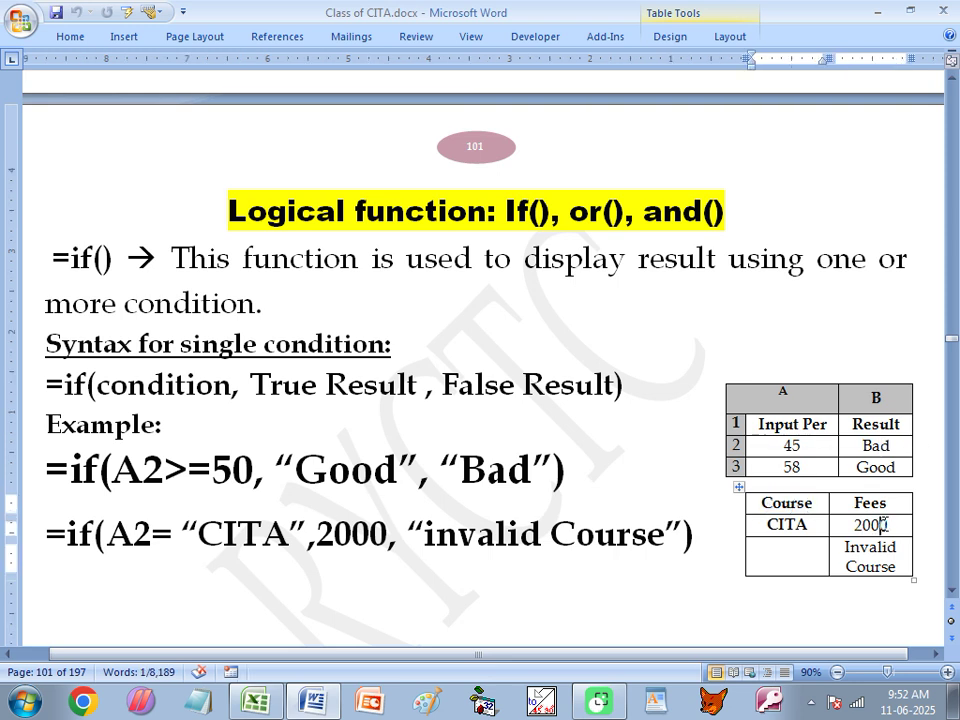
drag(891, 525, 853, 527)
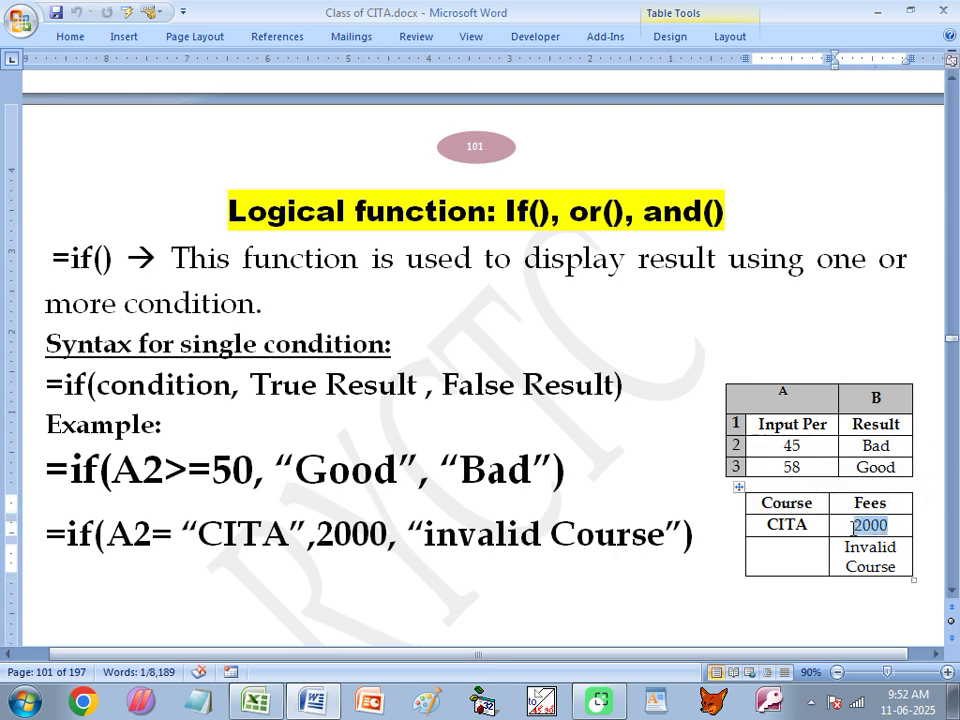
click(317, 531)
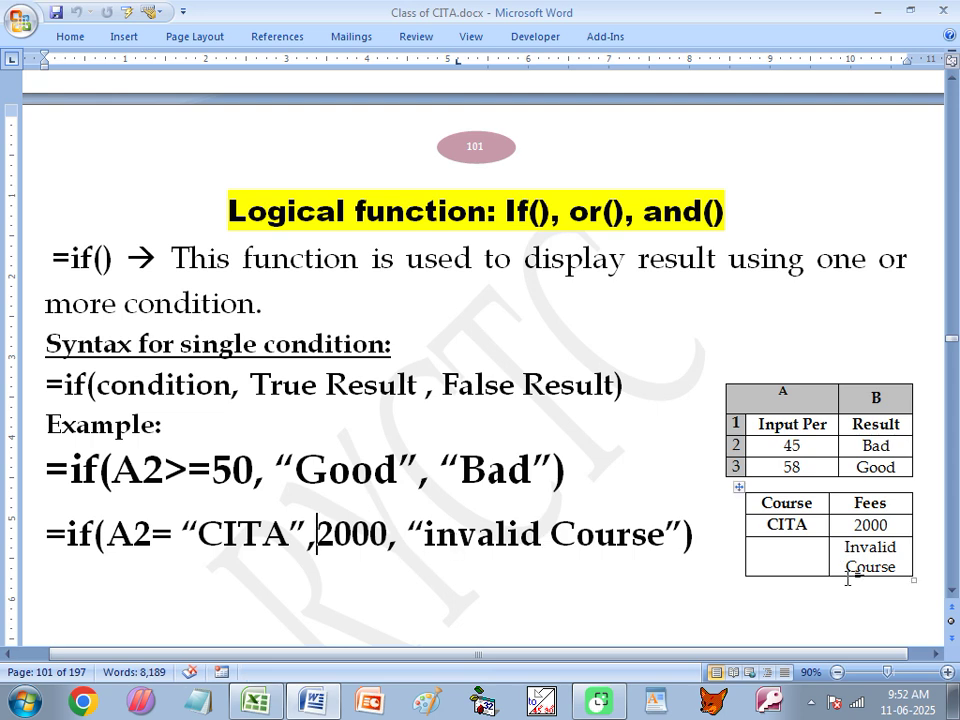
- Return to the Excel workbook and enter the headings "Course" in A9 and "Fees" in B9
click(257, 700)
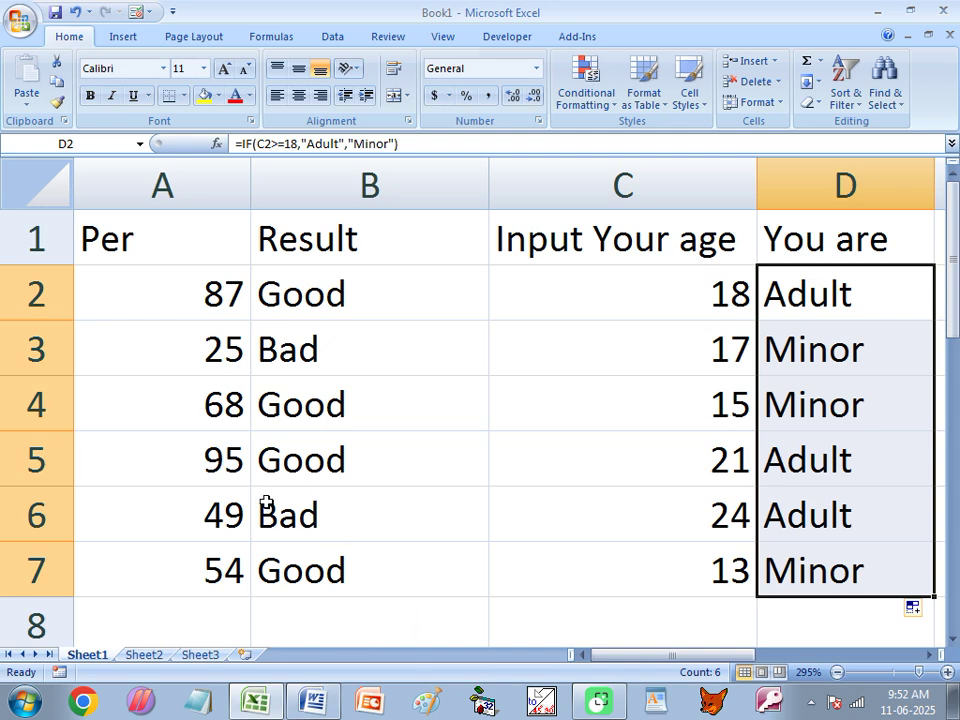
scroll(266, 503, down, 3)
scroll(266, 502, up, 1)
click(182, 347)
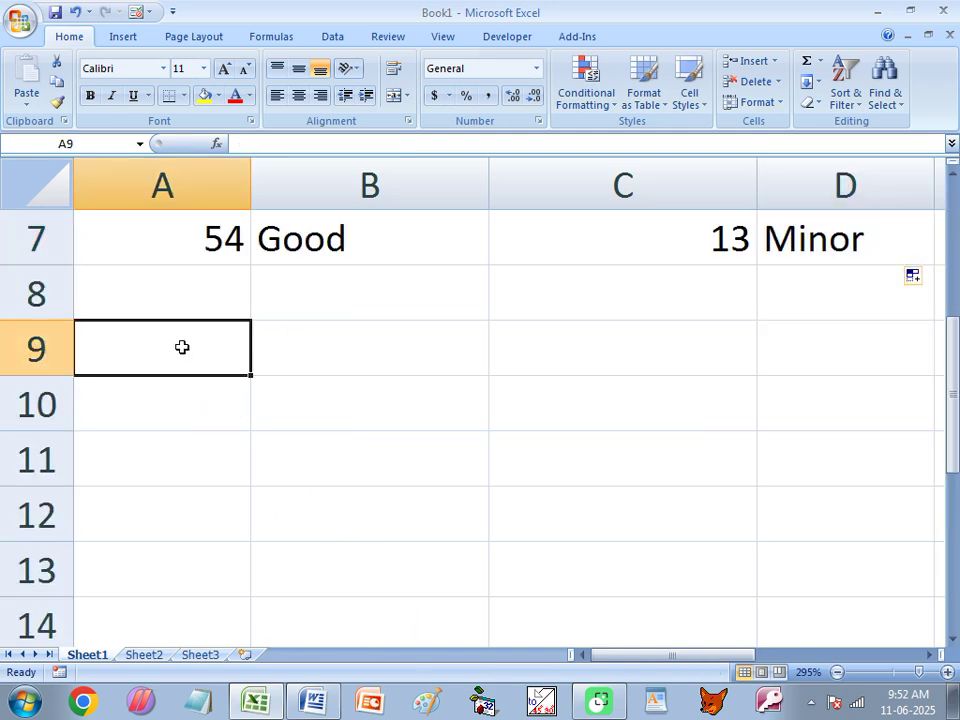
text(urse)
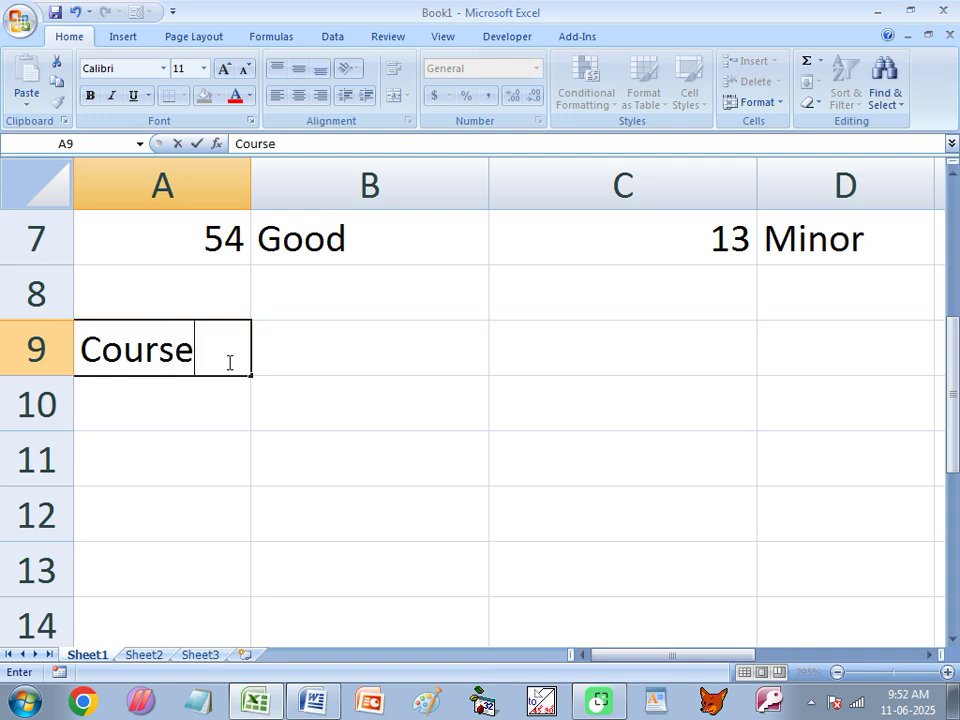
key(Return)
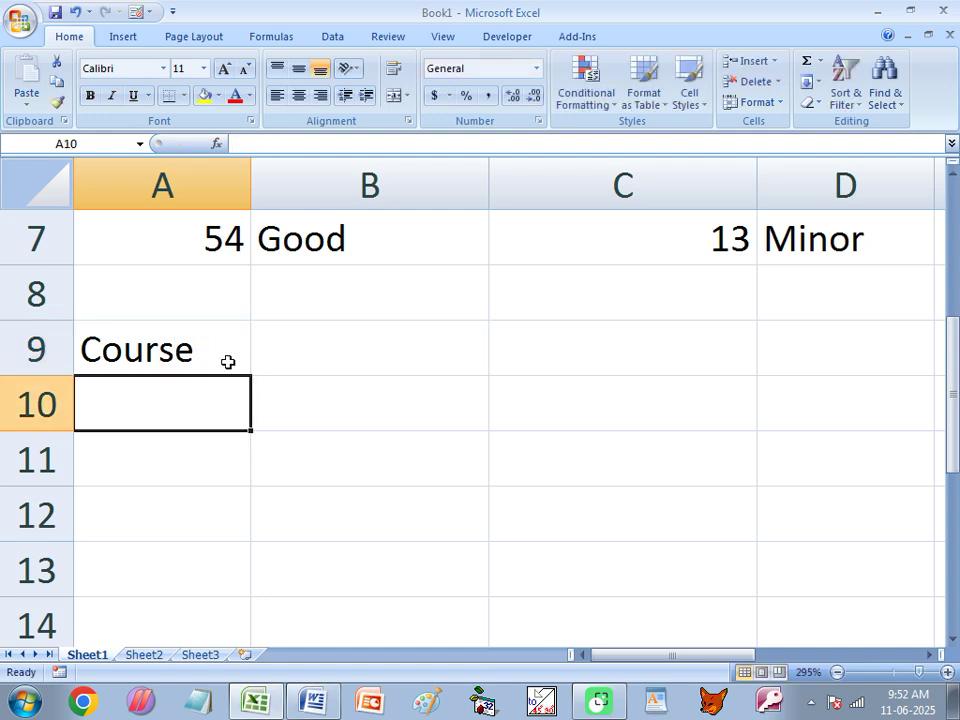
key(Tab)
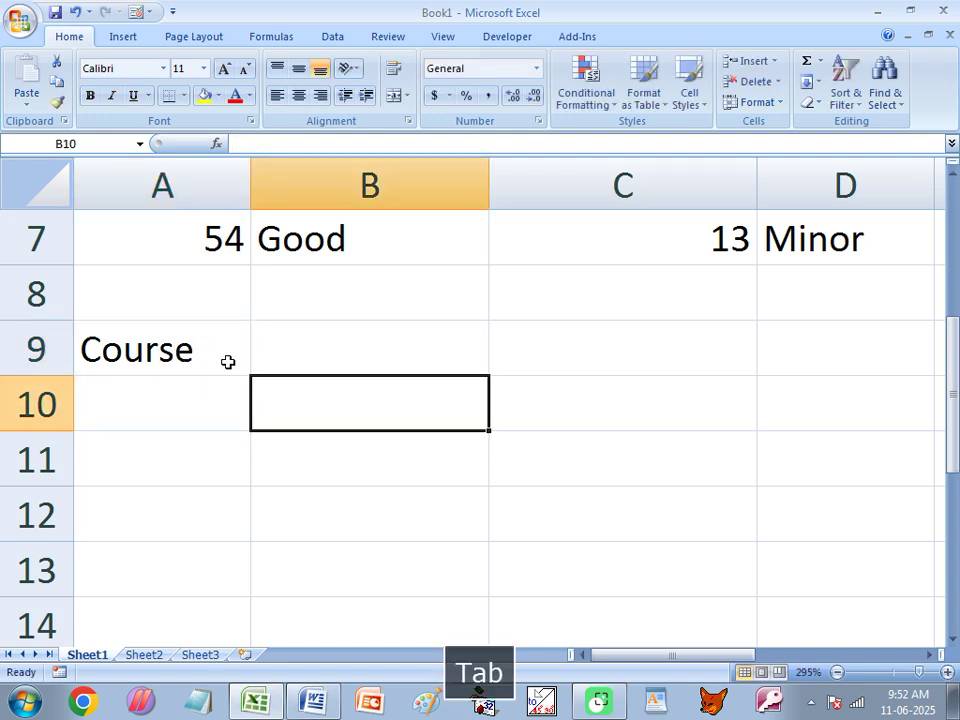
key(Up)
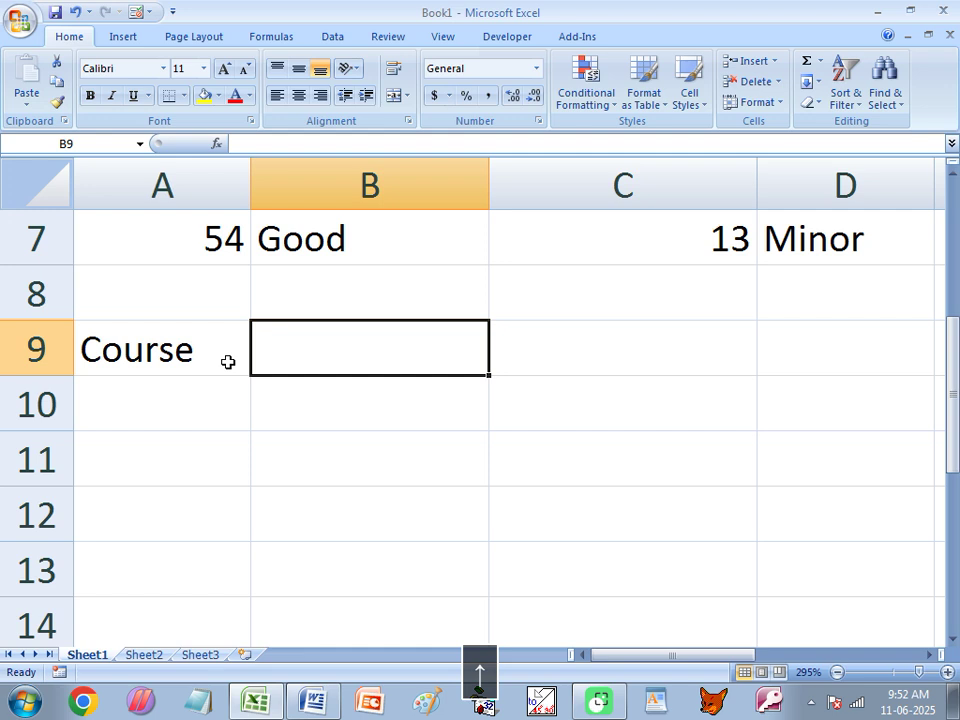
text(Feesd)
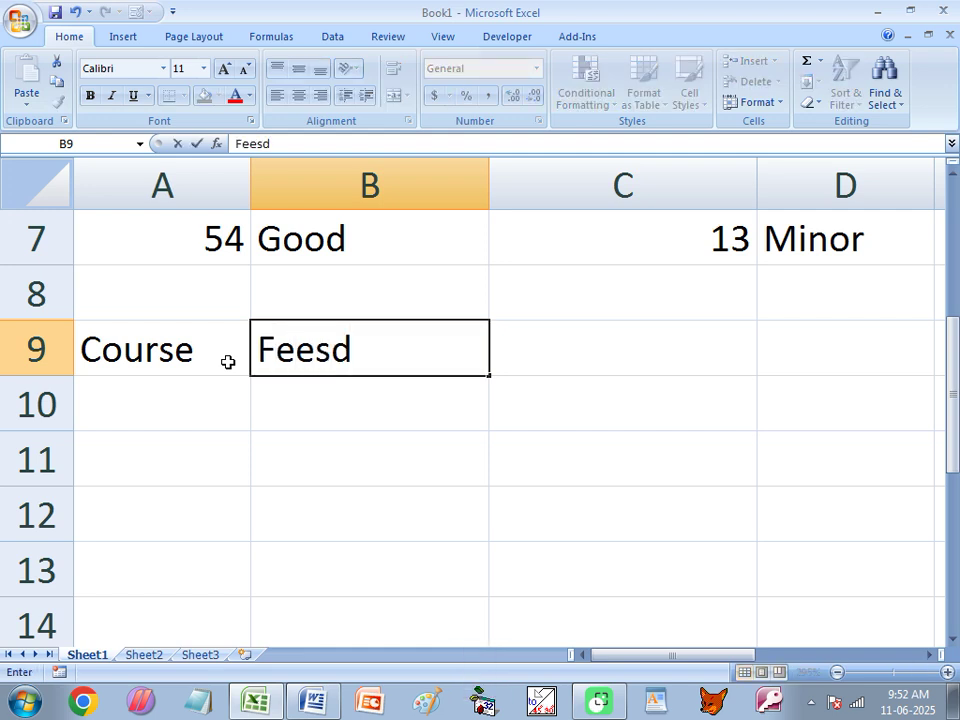
key(BackSpace)
key(Return)
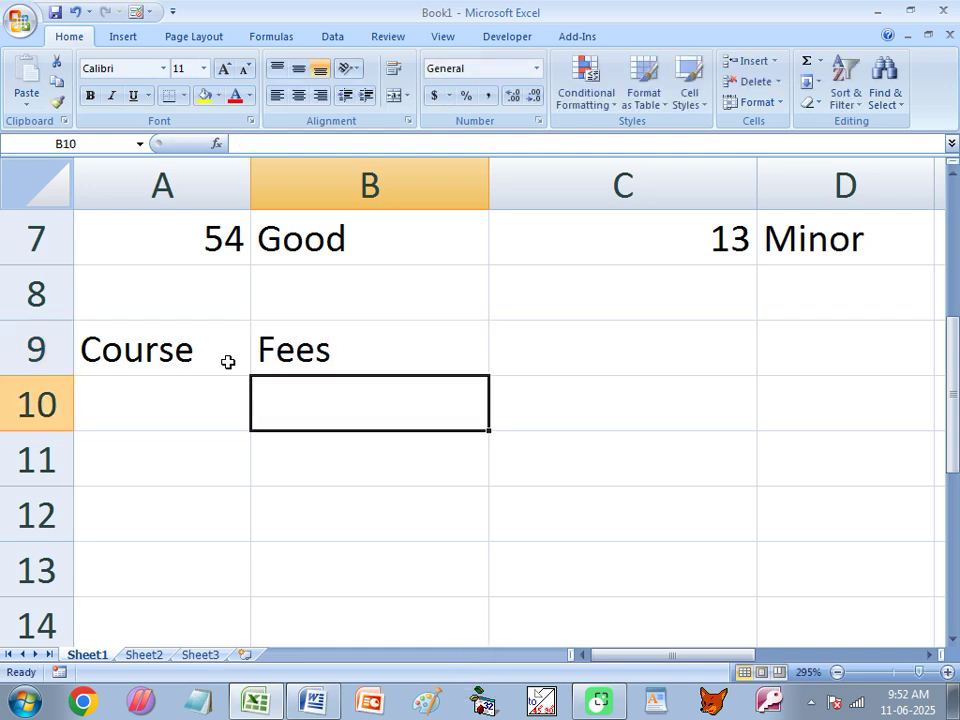
key(Left)
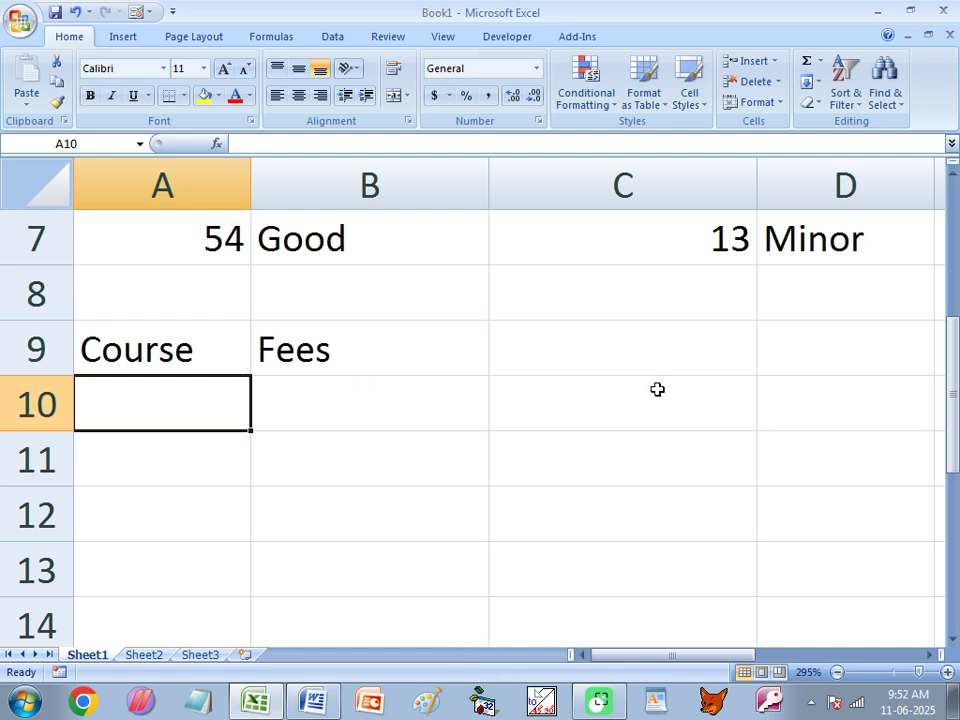
- Enter the course type "Certificate" in C9 and its fee 2000 in D9
click(622, 362)
text(C)
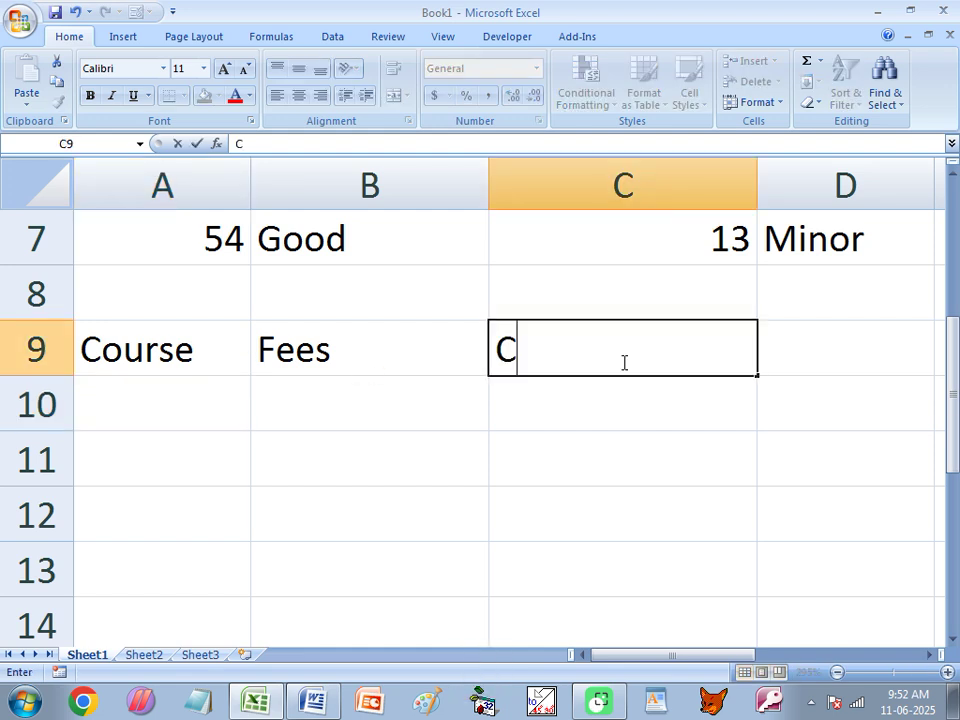
text(erti)
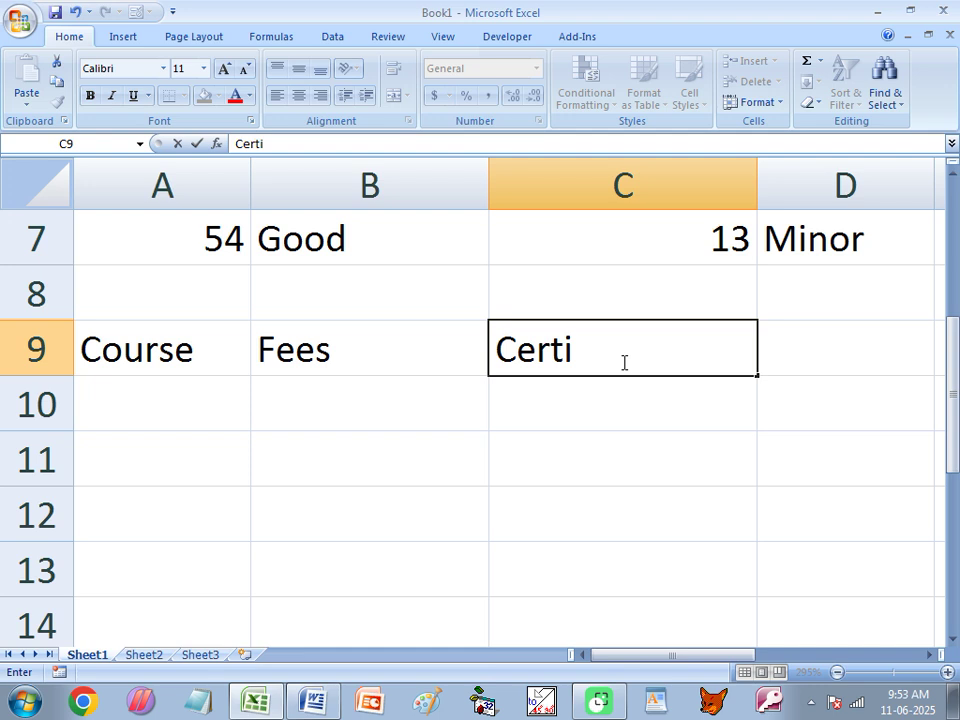
text(ficate)
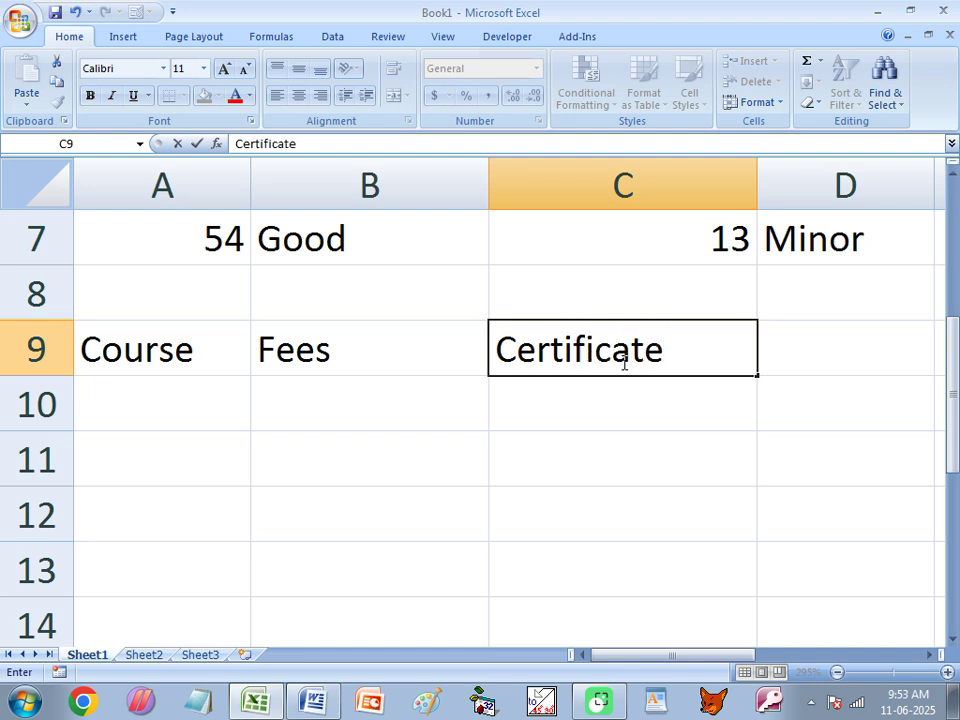
key(Tab)
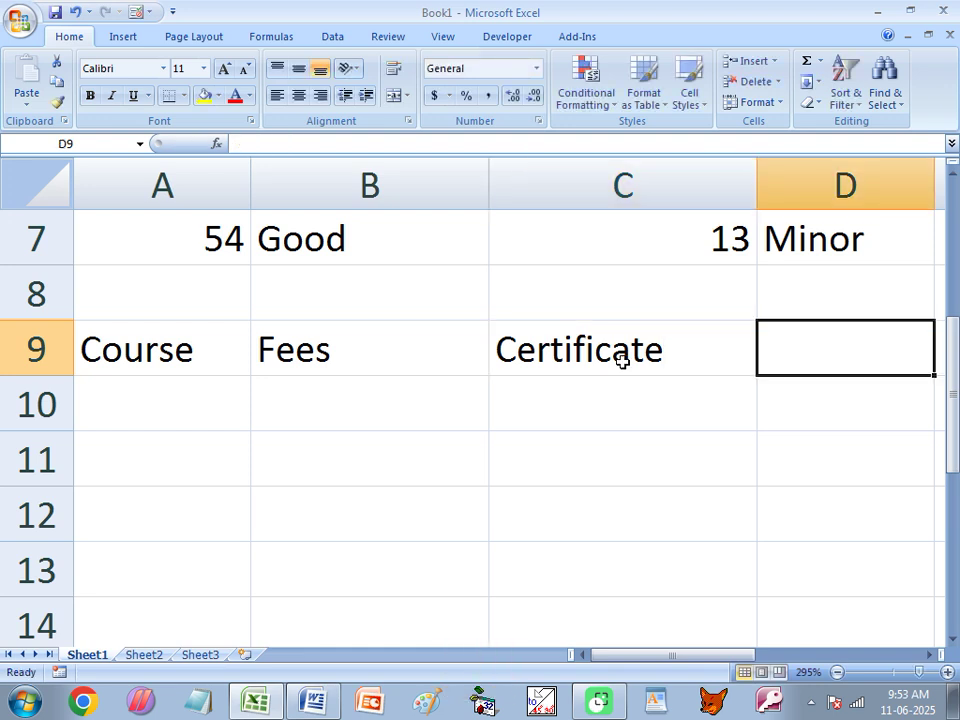
text(2000)
key(Return)
- Enter the course type "others" in C10 and its fee 3000 in D10
text(Di)
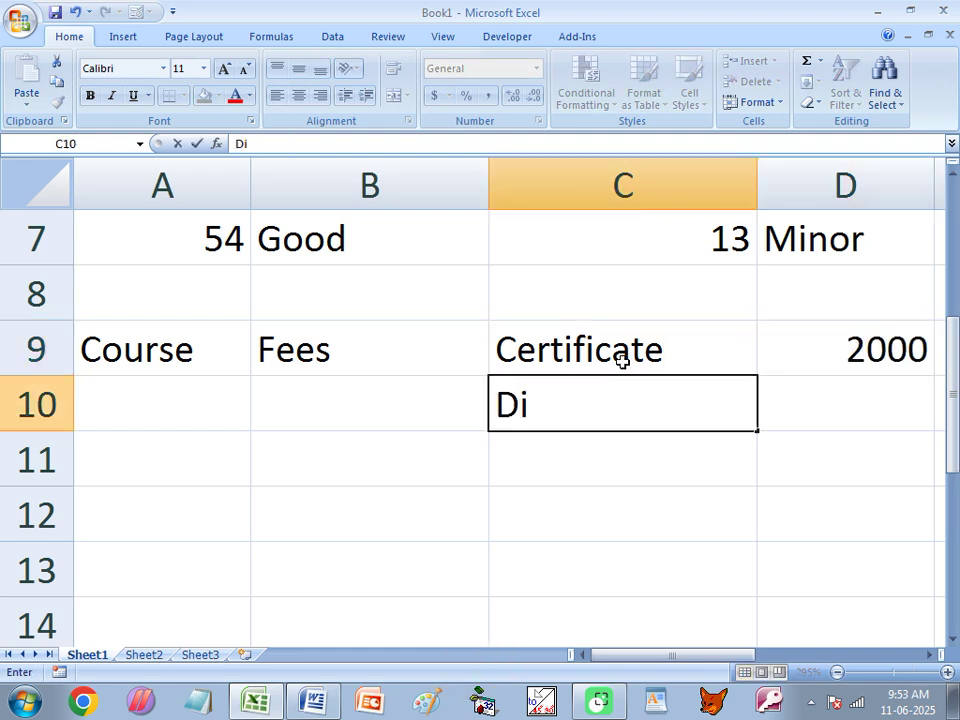
key(BackSpace)
key(BackSpace)
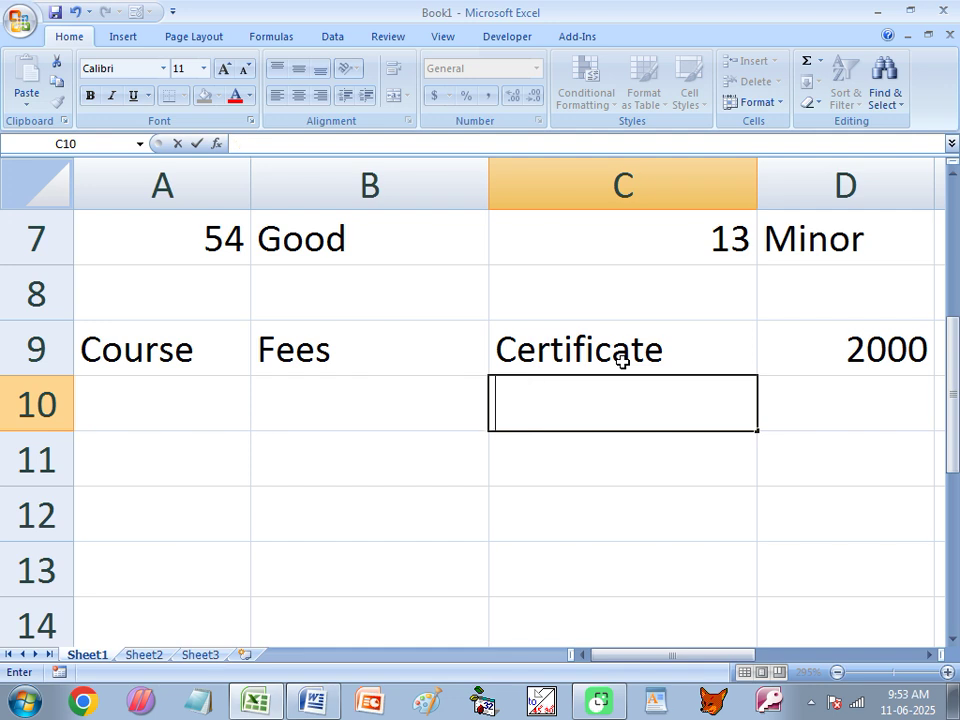
text(other)
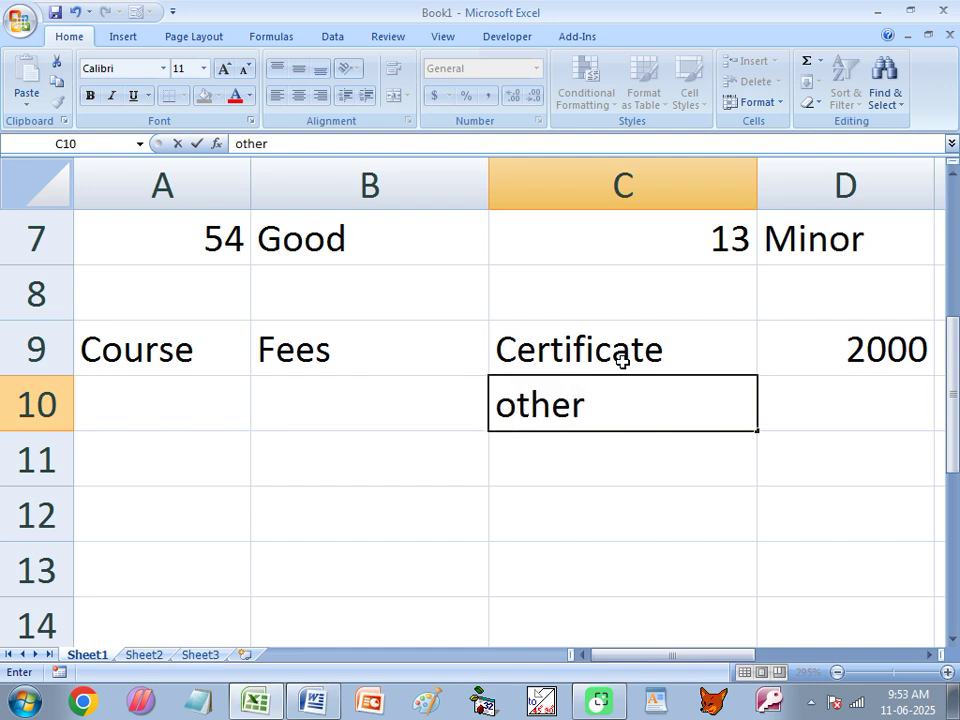
text(s)
key(Tab)
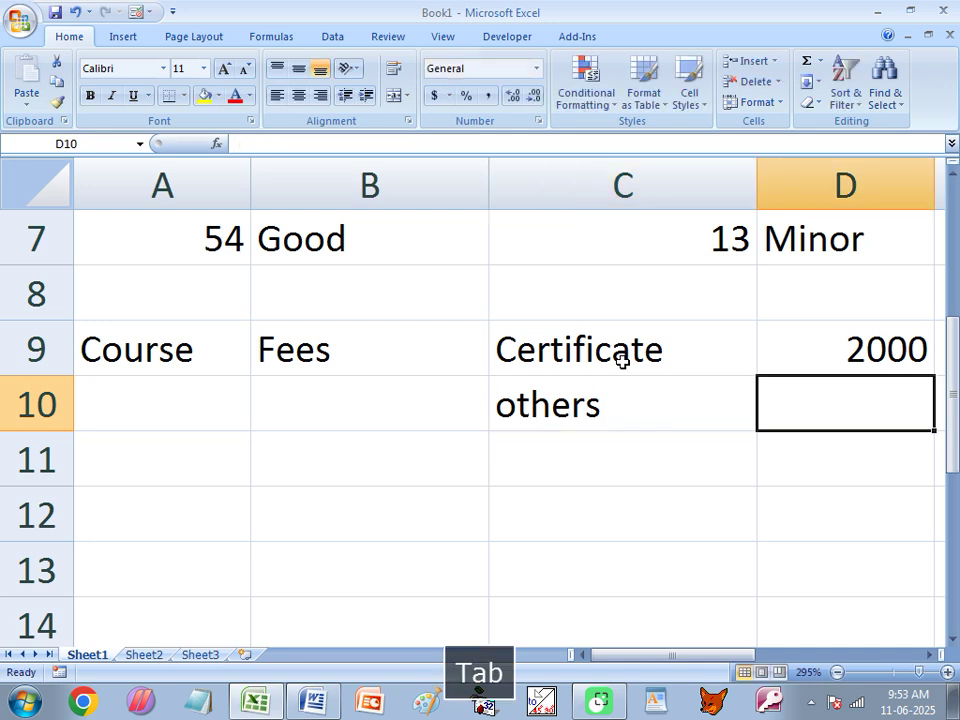
text(3000)
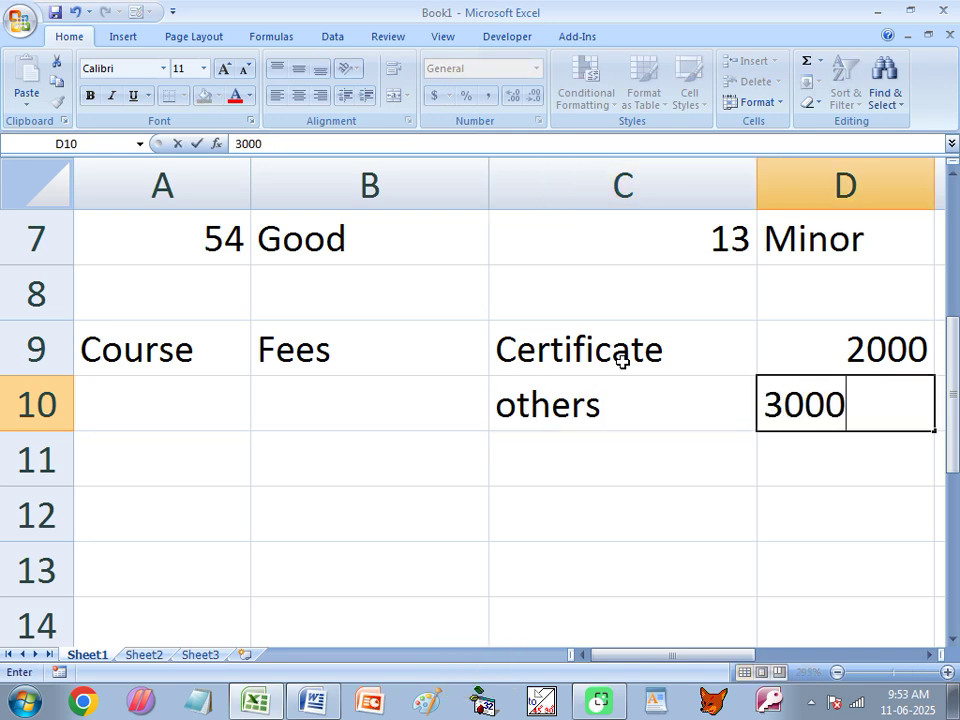
key(Return)
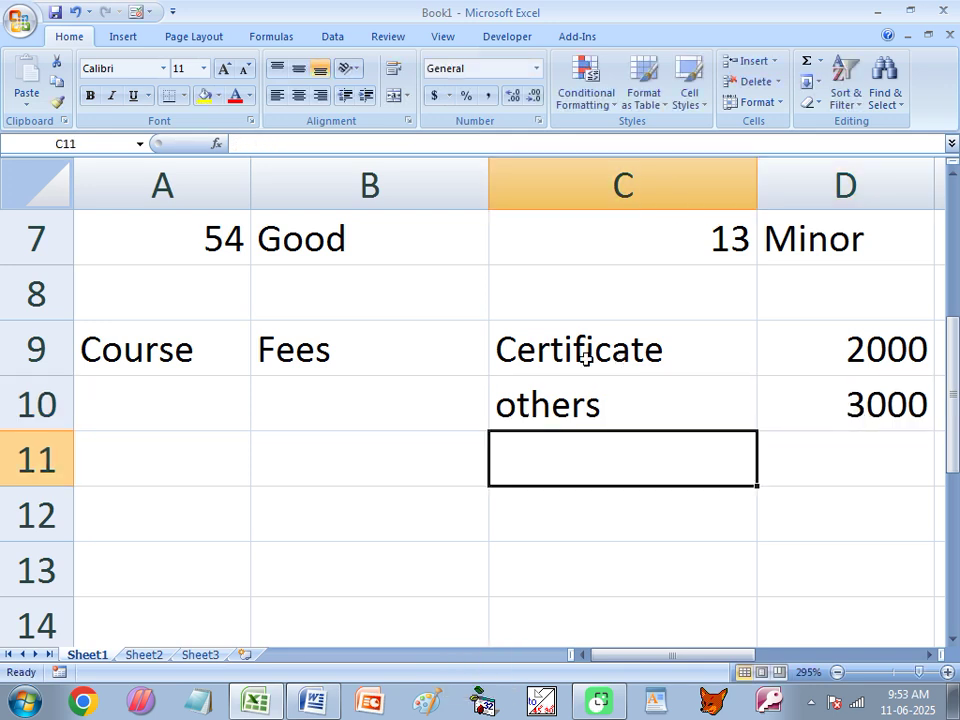
drag(586, 357, 589, 396)
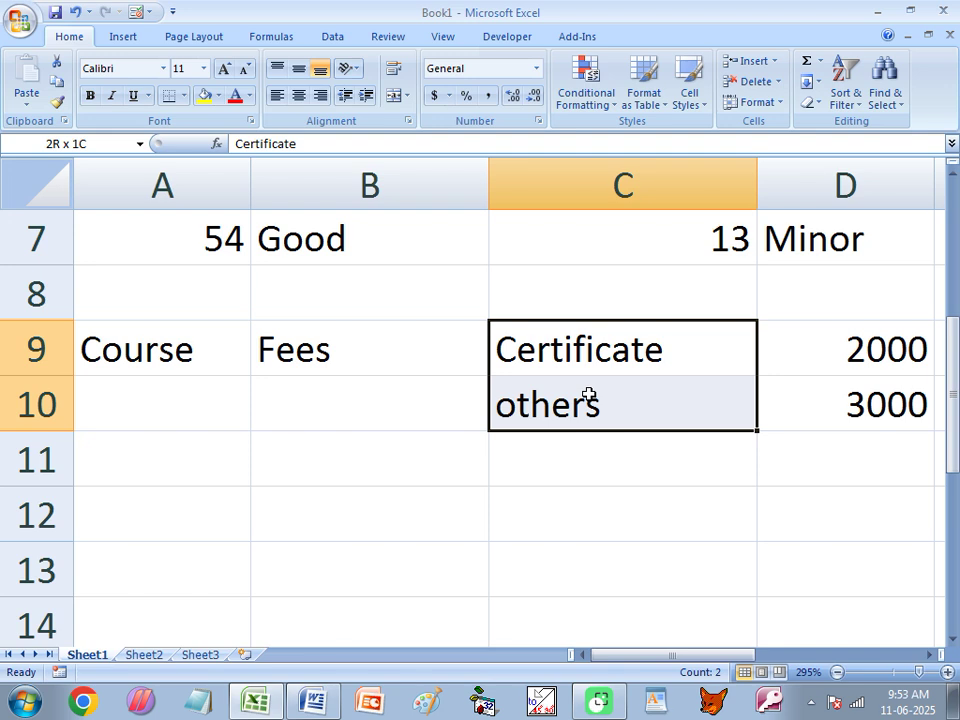
click(765, 347)
click(600, 417)
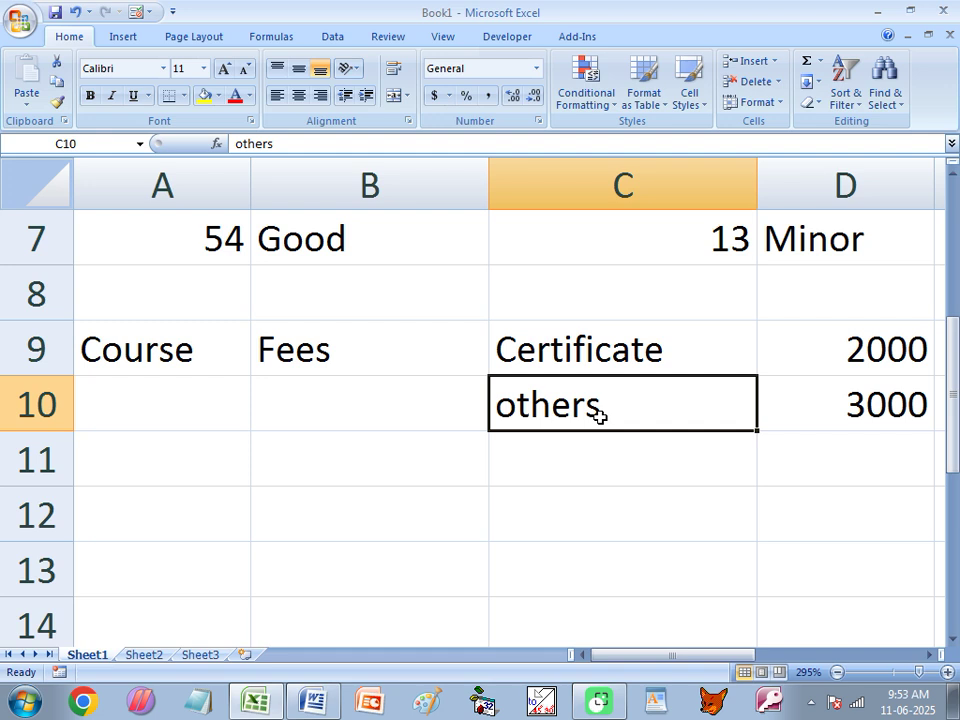
click(835, 416)
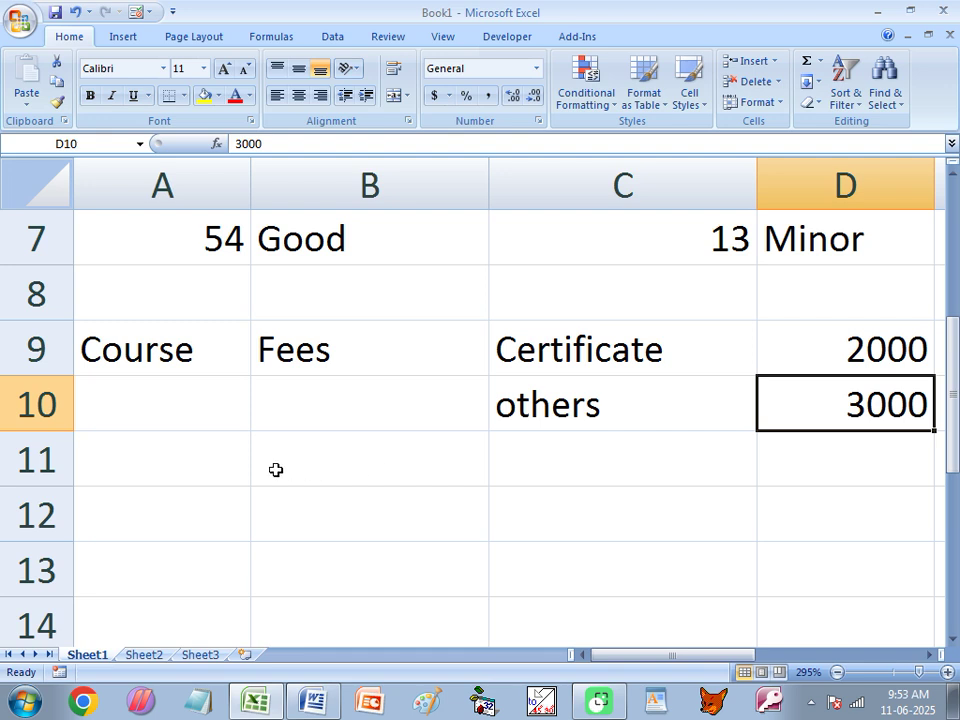
- Enter the courses "Certificate", "Diploma" and "Advance" in cells A10 to A12 under the Course heading
click(130, 408)
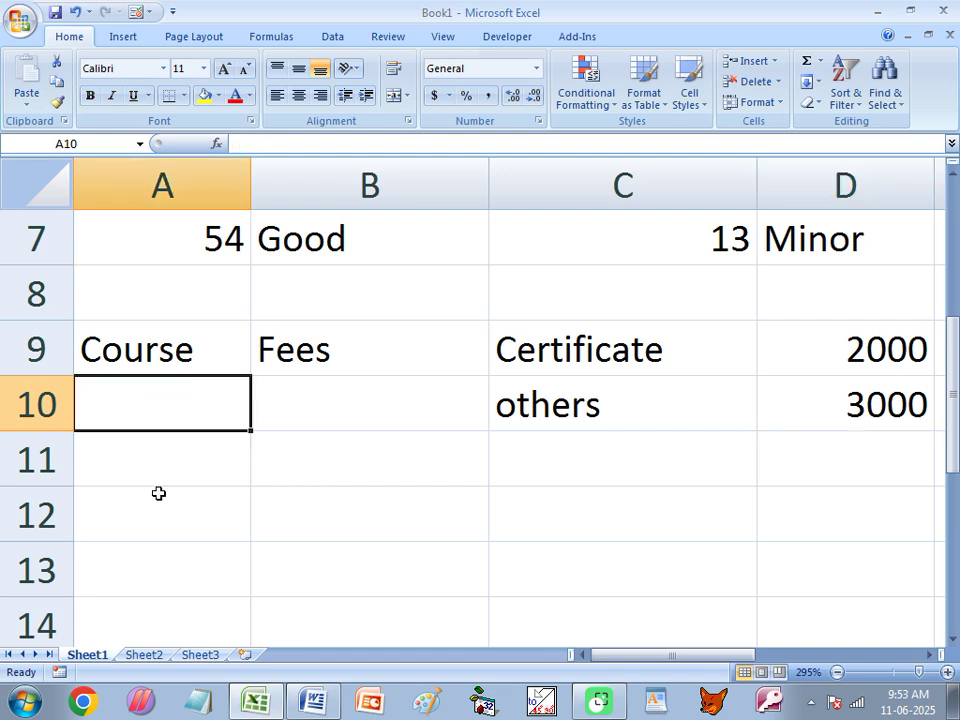
text(Cer)
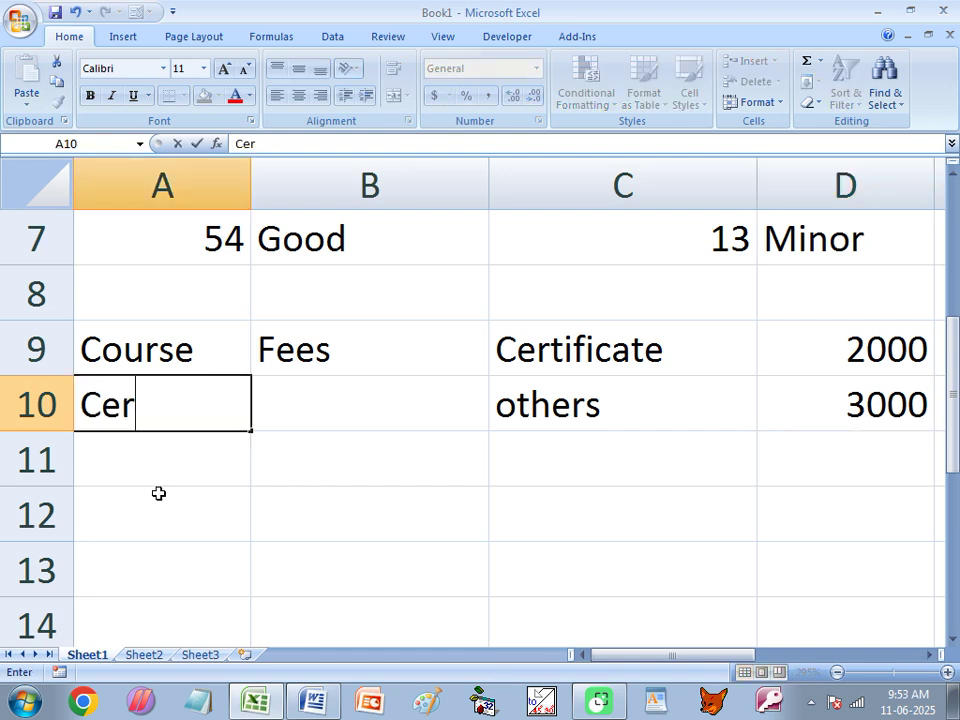
text(tificate)
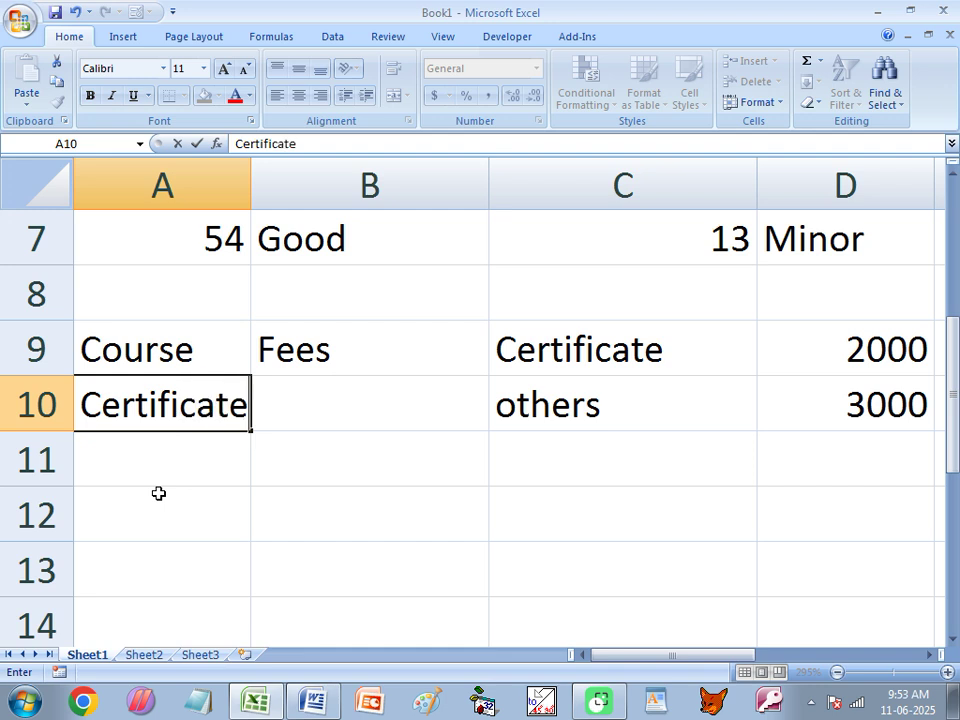
key(Return)
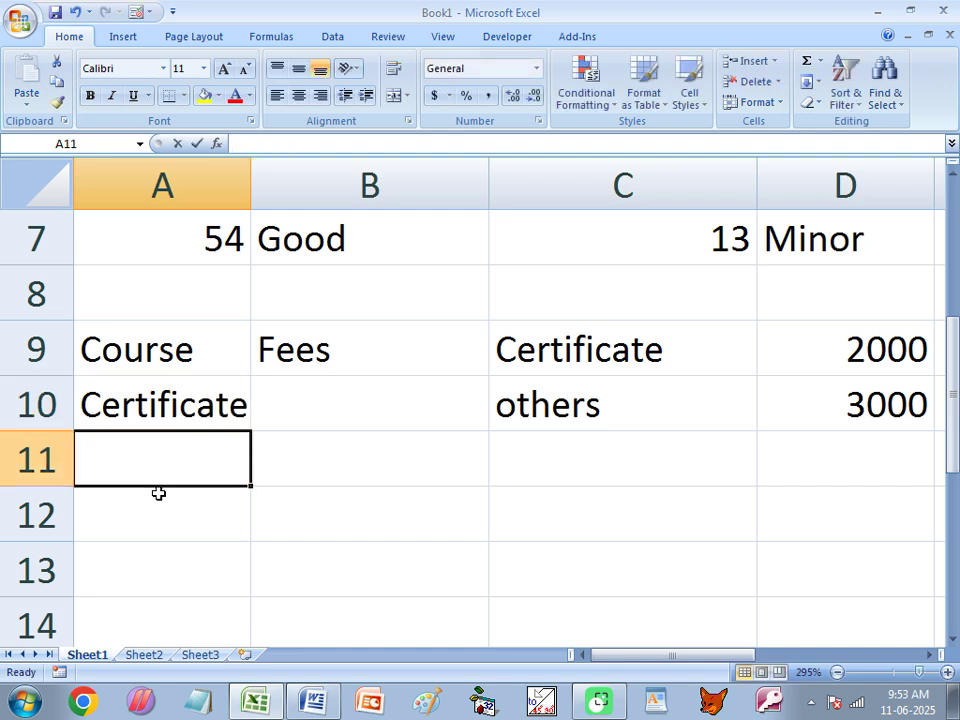
text(Diploma)
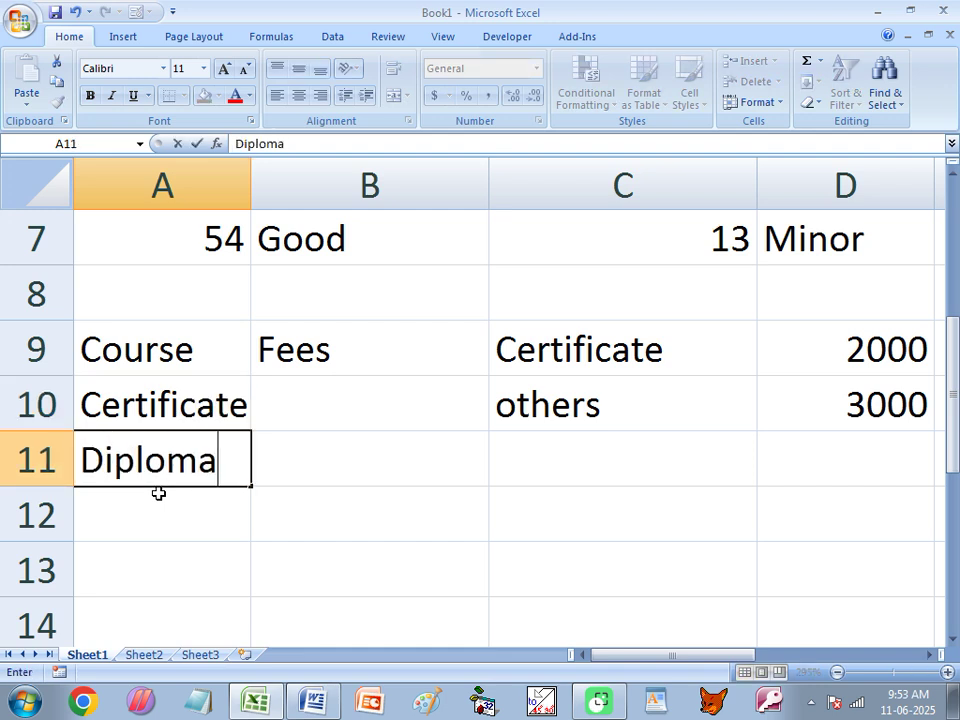
key(Return)
text(Advance)
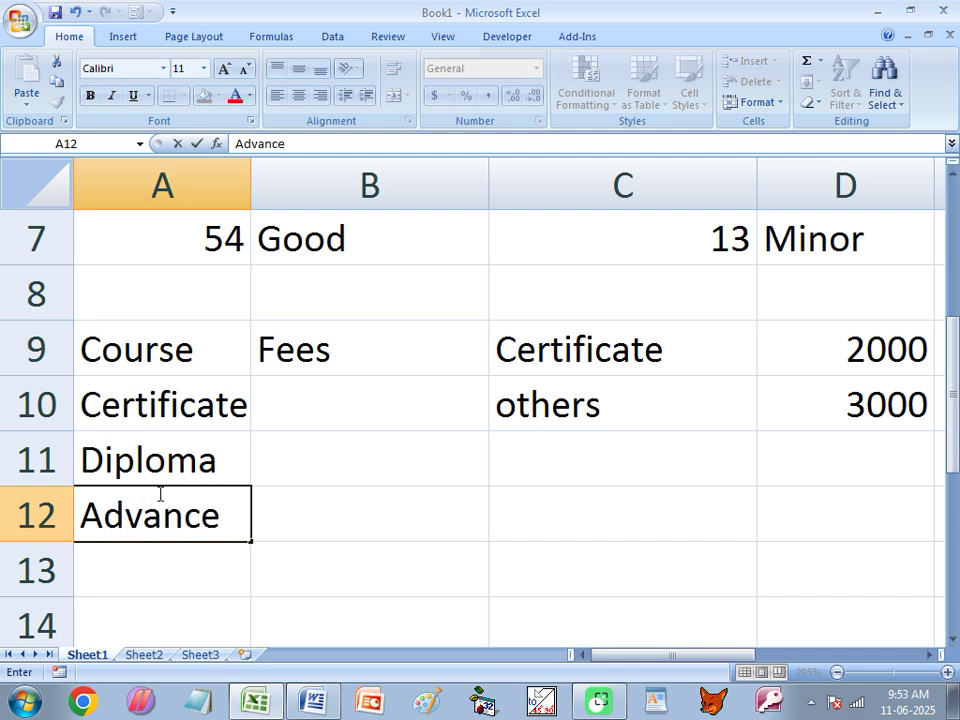
key(Return)
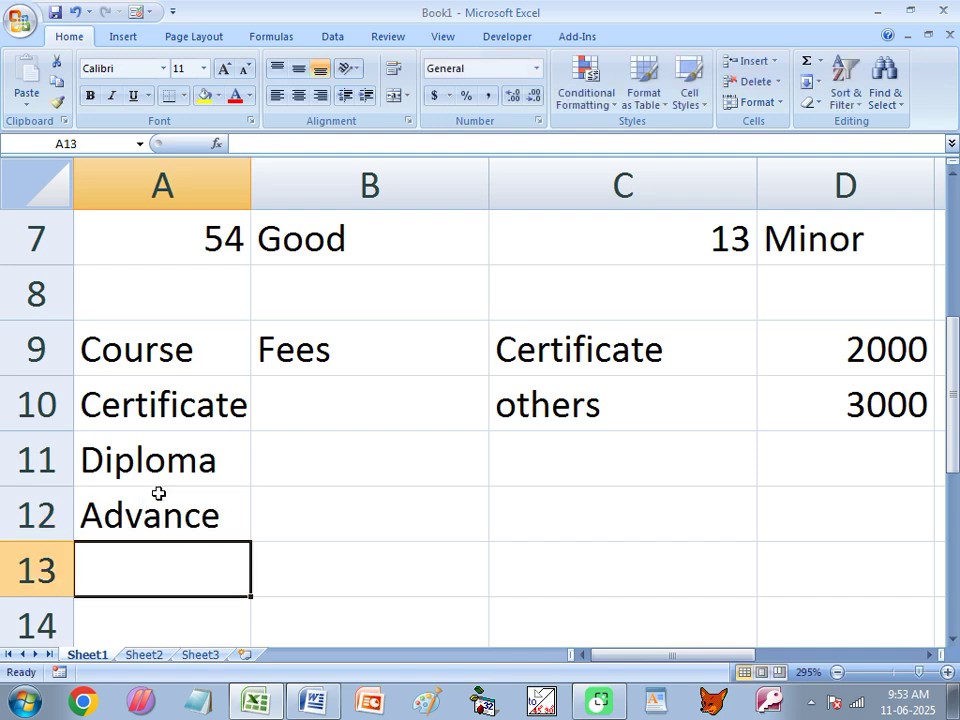
- Continue the course list with "Certificate", "Diploma", "Certificate" and "Advance" in cells A13 to A16
text(cer)
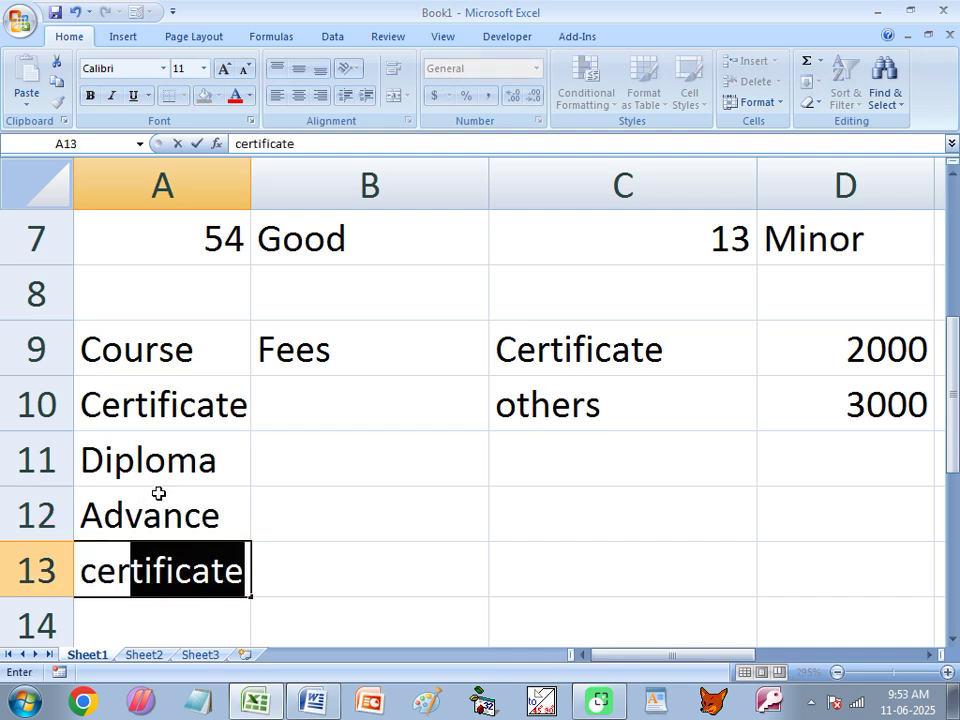
key(Return)
text(d)
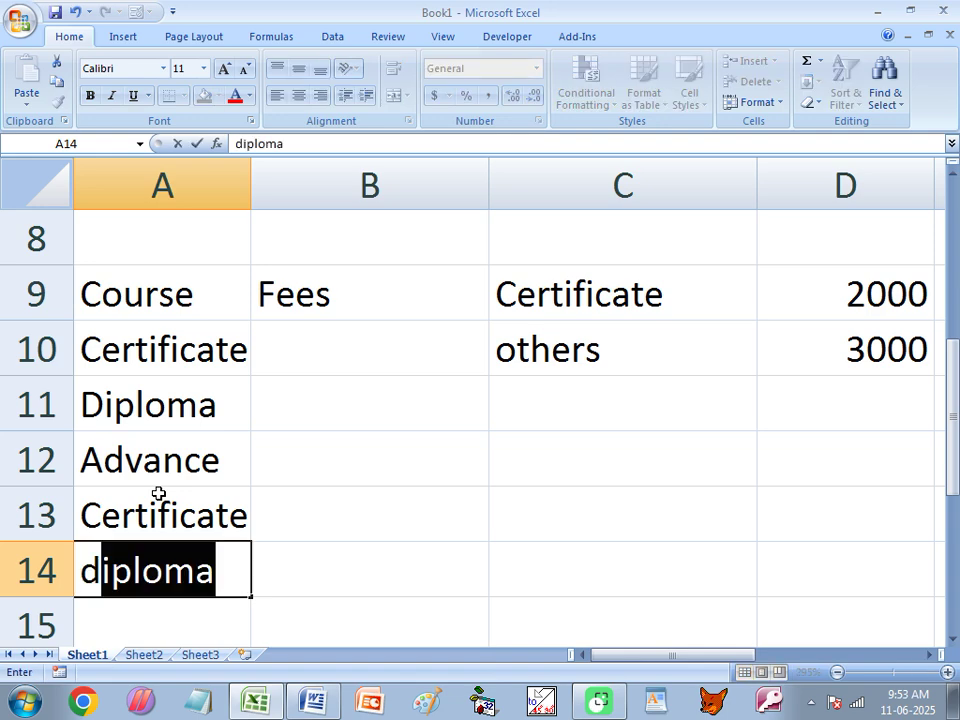
key(Return)
text(certificate)
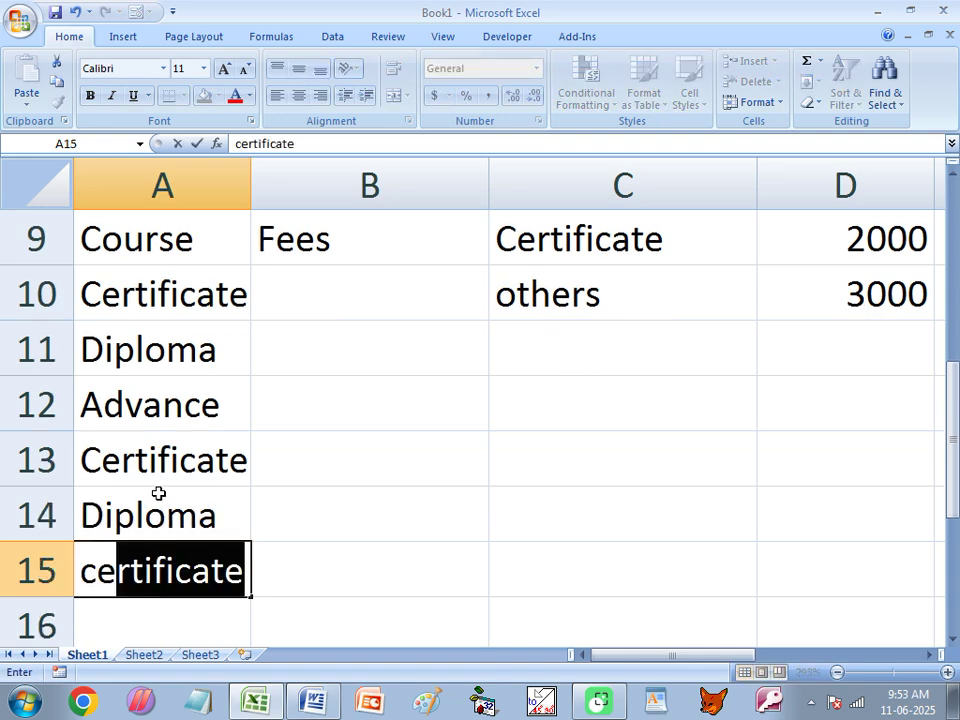
key(Return)
text(a)
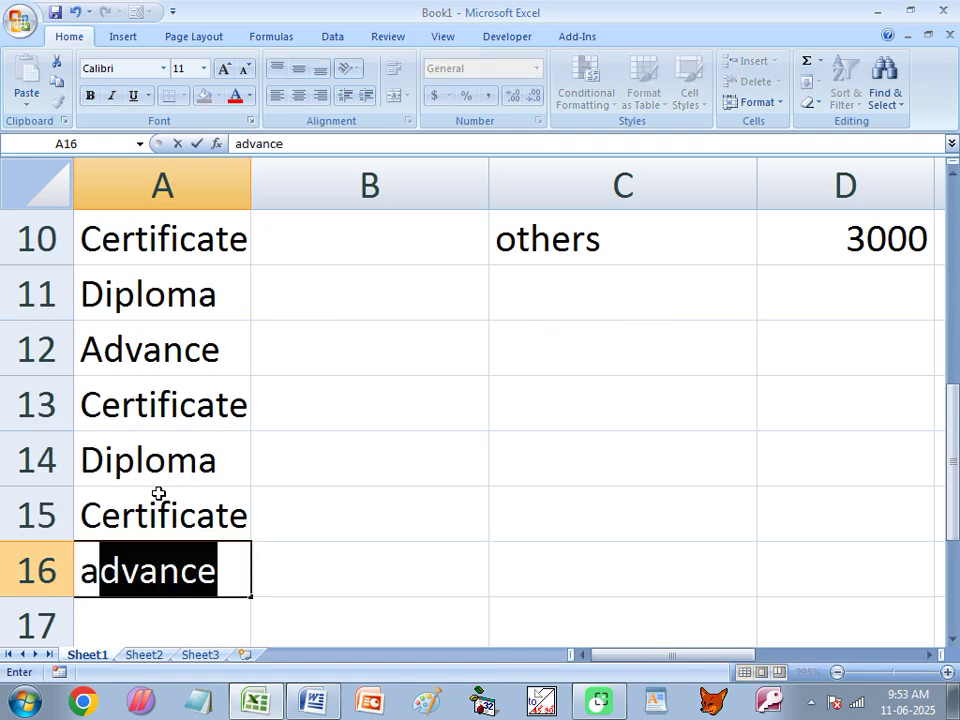
key(Return)
scroll(175, 462, up, 2)
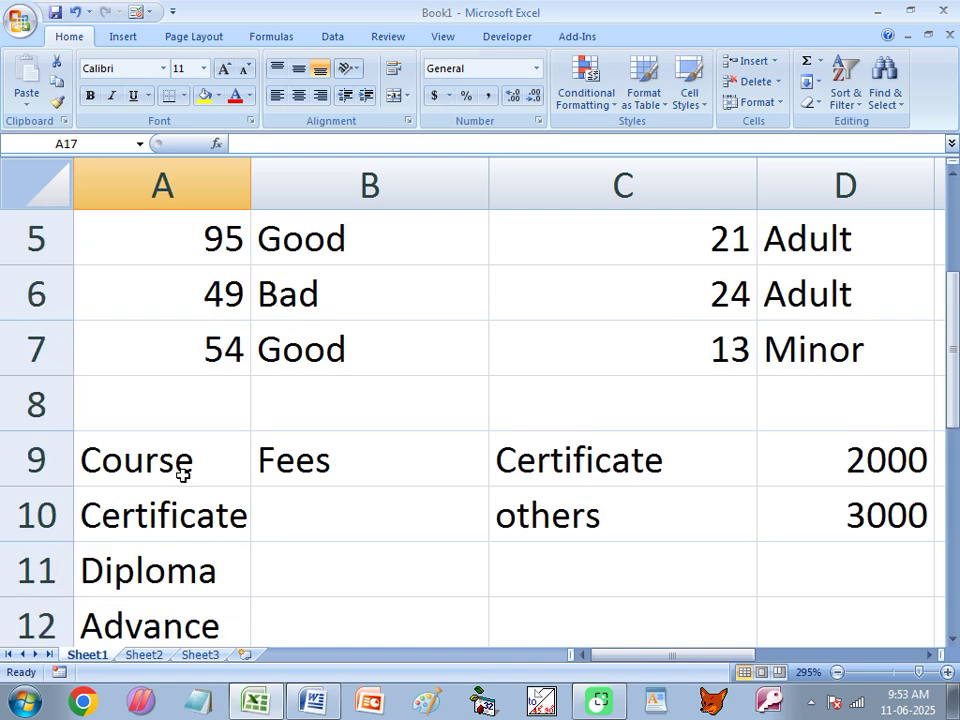
scroll(188, 466, down, 1)
click(319, 362)
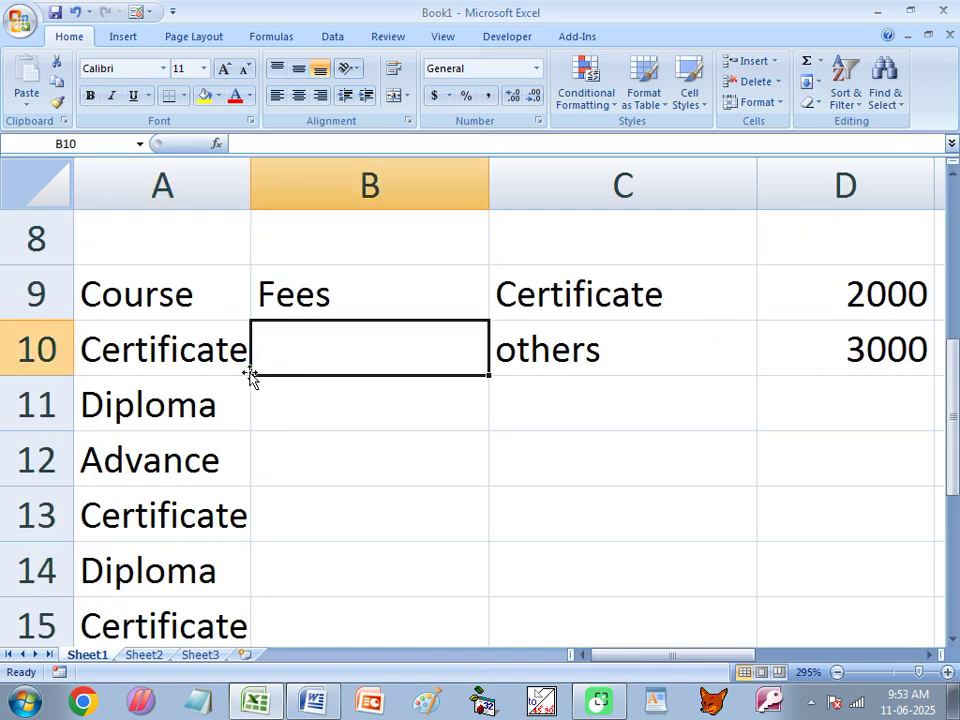
click(281, 433)
click(297, 402)
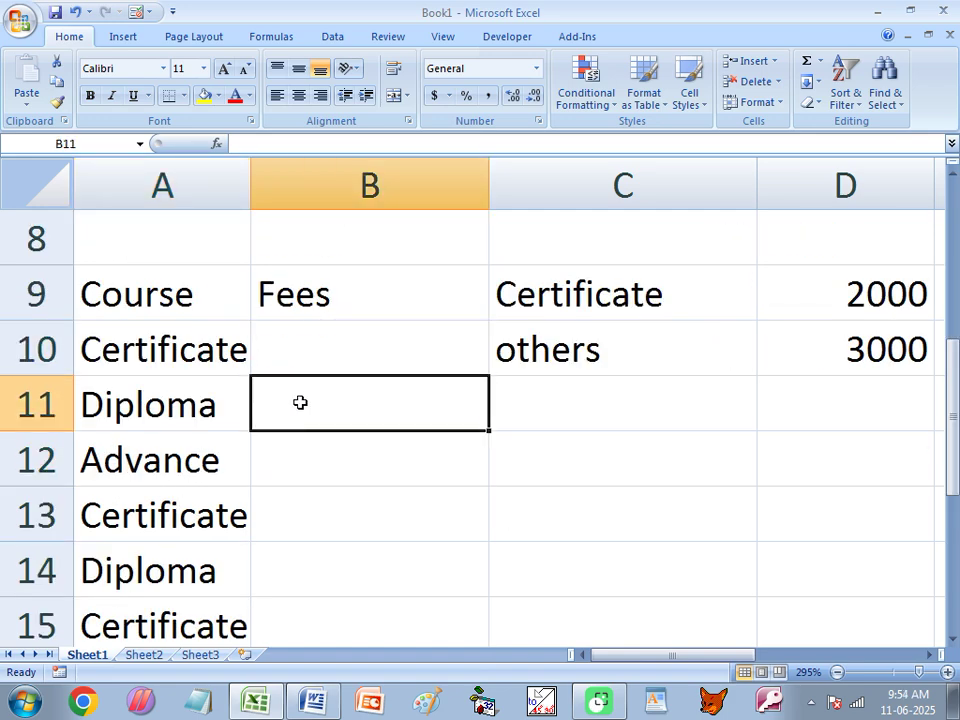
click(329, 477)
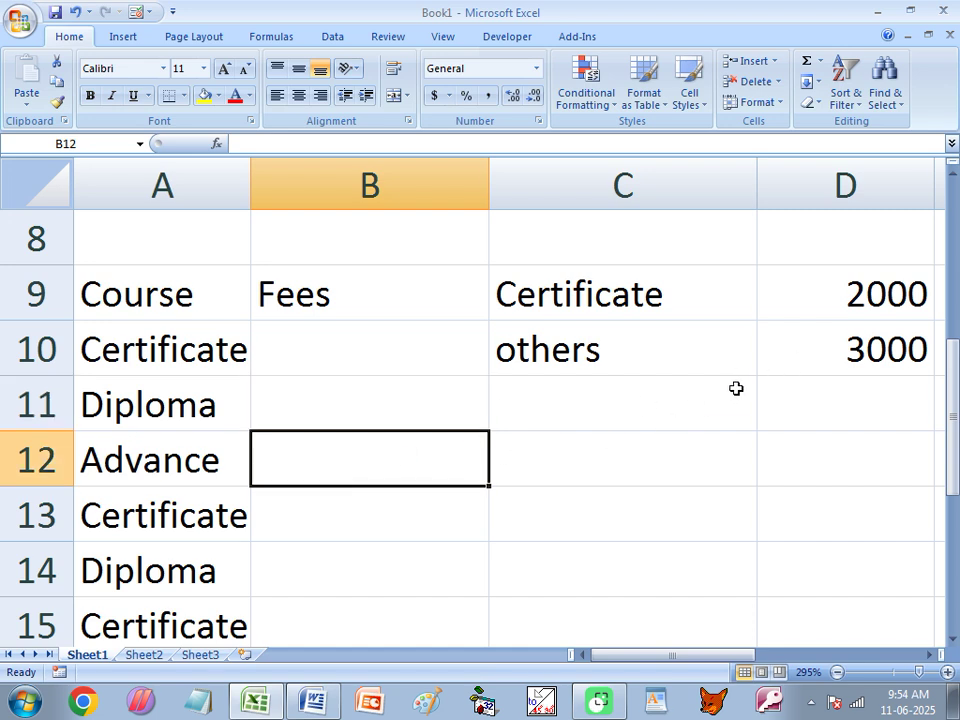
click(364, 527)
- Start an IF formula in B10 with the logical test A10="Certificate"
click(343, 354)
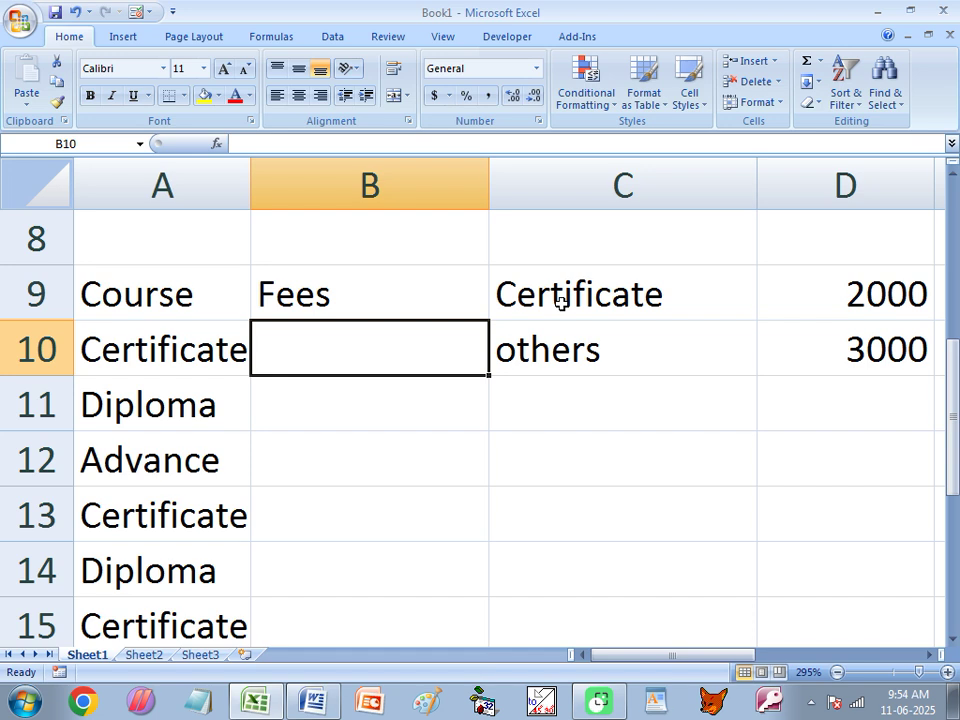
text(=)
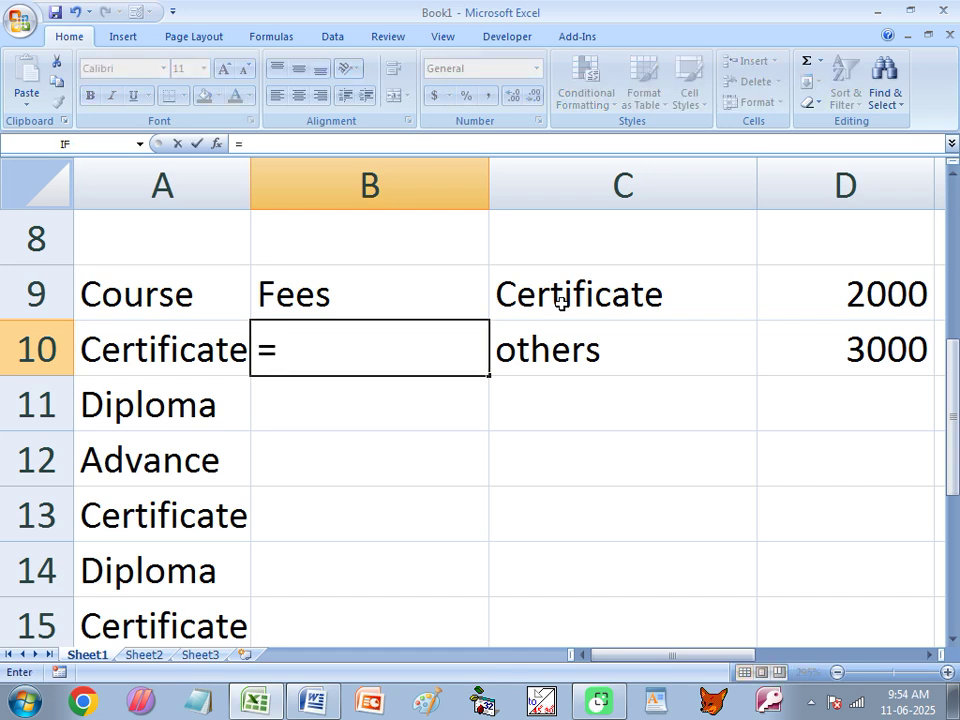
text(if)
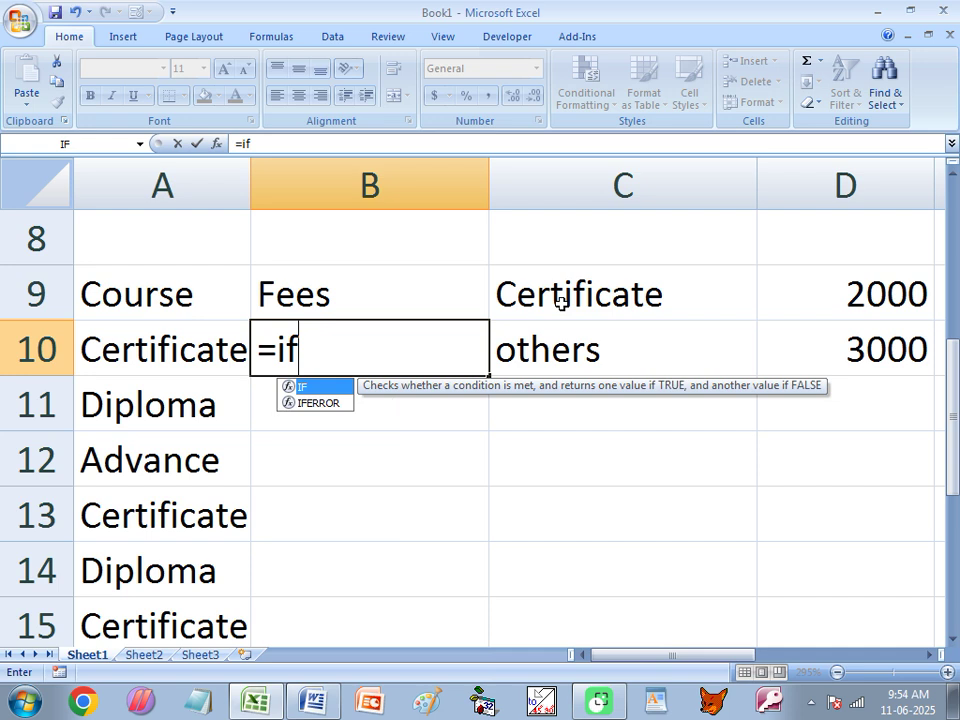
key(Tab)
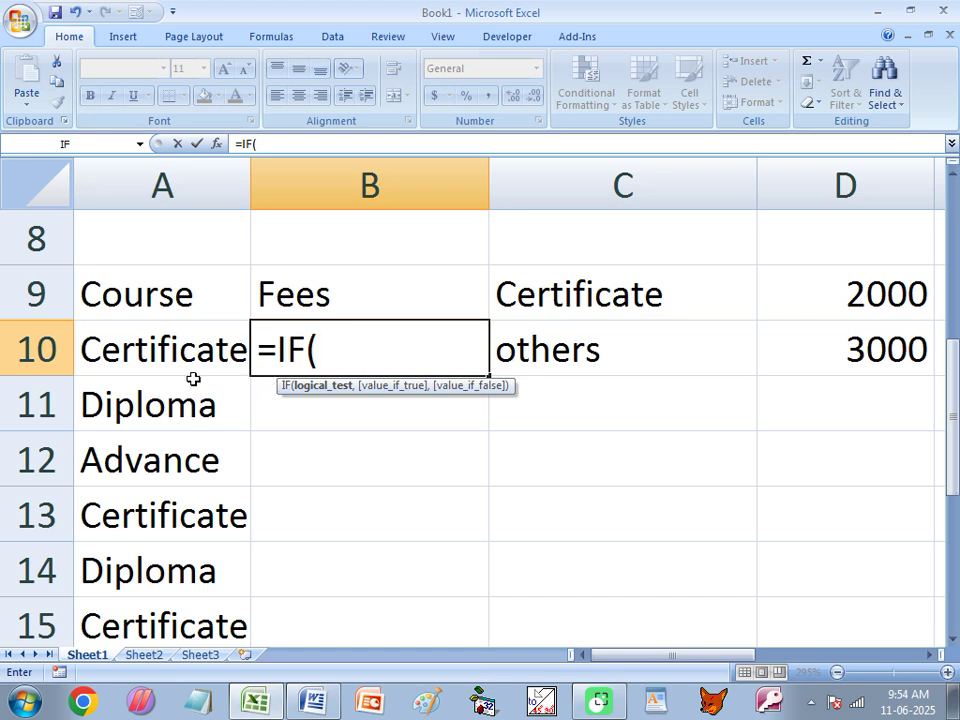
click(168, 348)
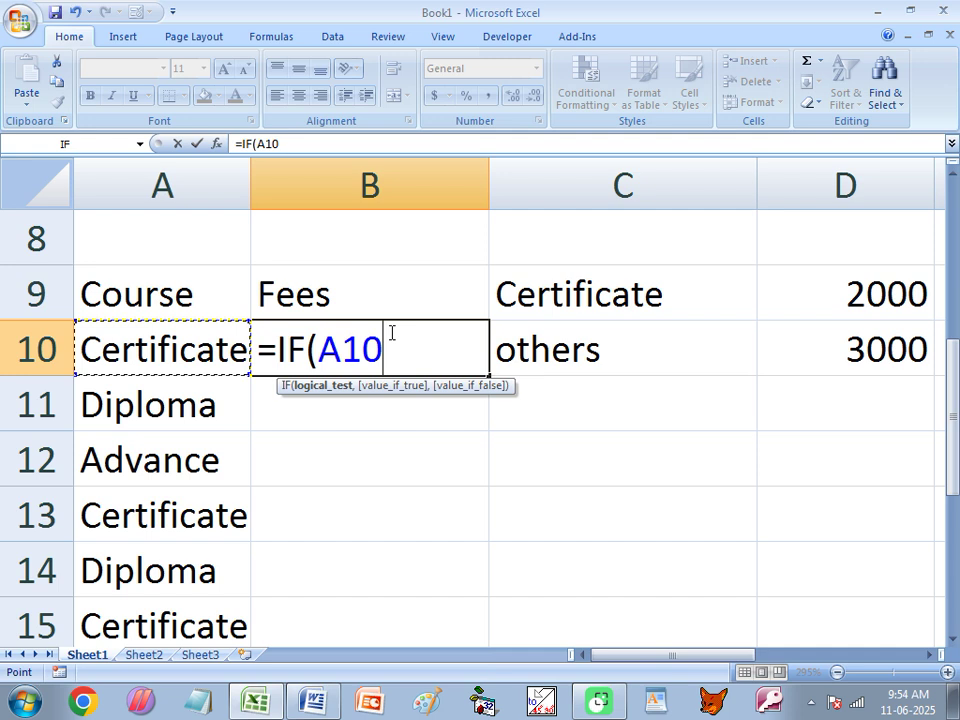
text(>)
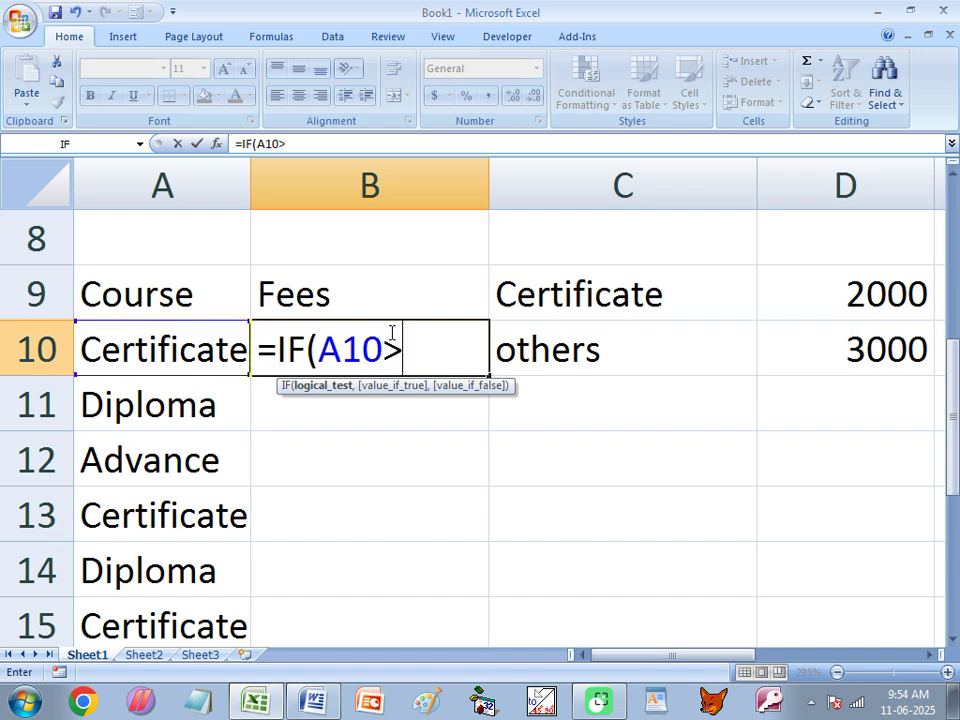
text(=)
key(BackSpace)
key(BackSpace)
text(=)
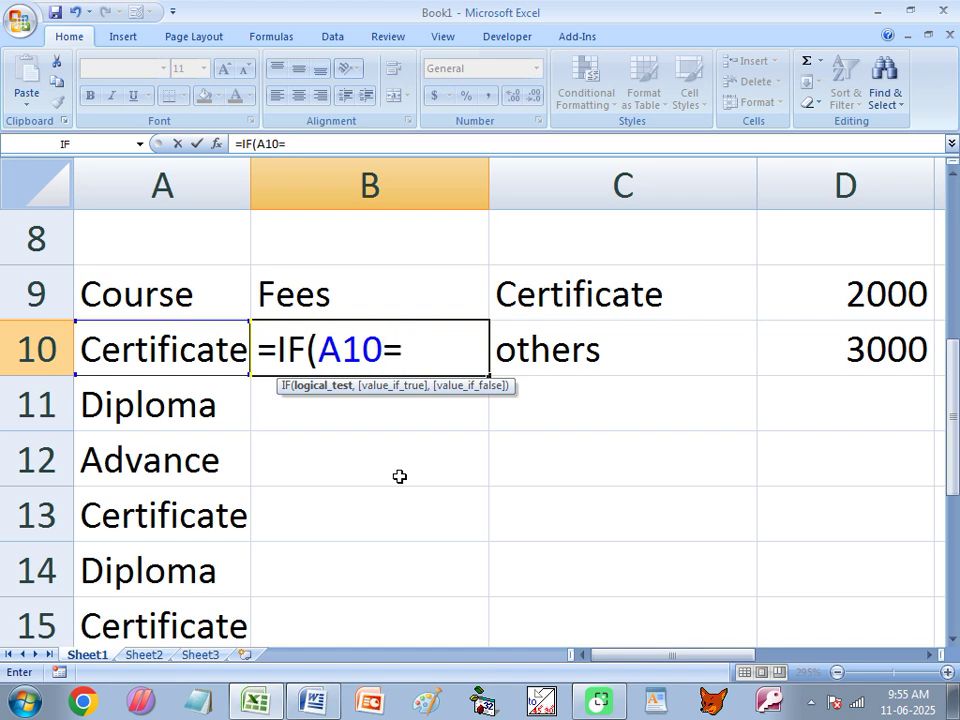
text("Certi)
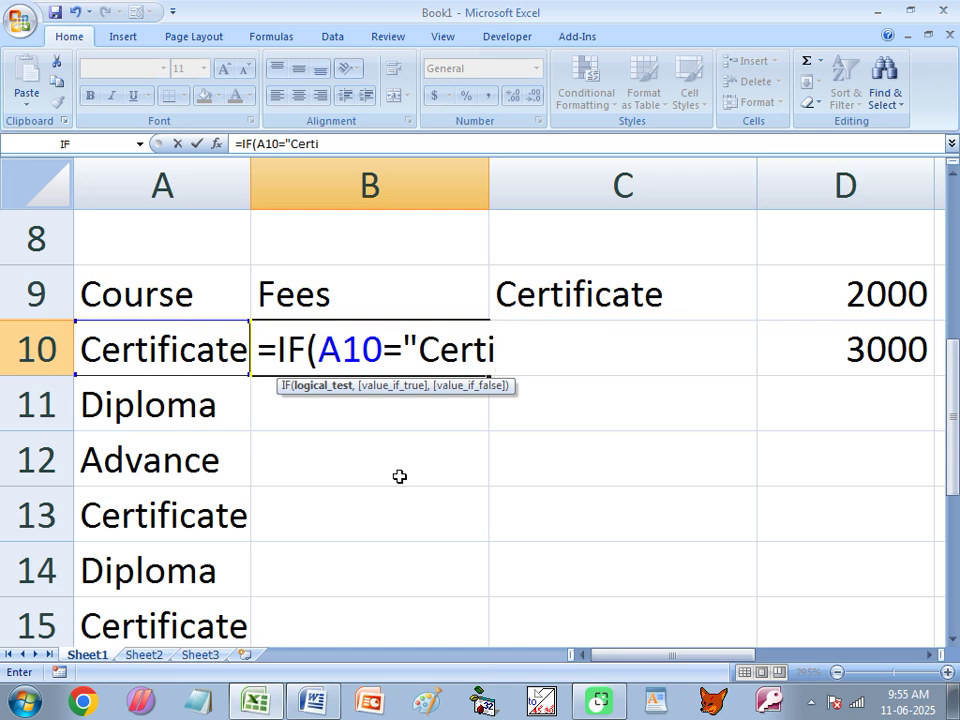
text(ficate)
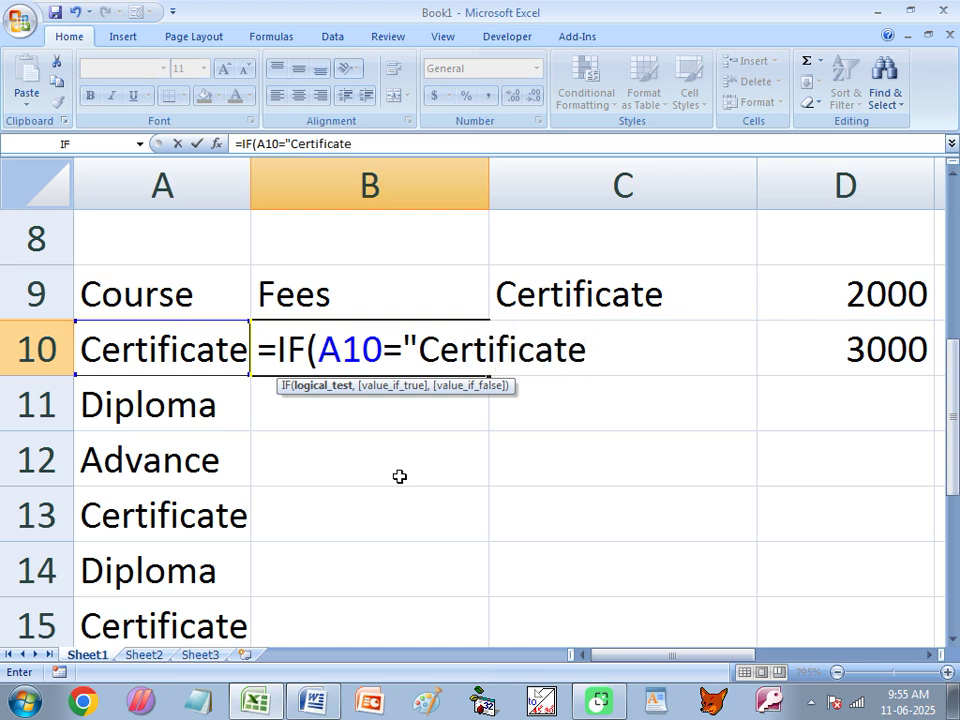
text(")
- Continue the IF formula in B10 with 2000 as the true value and 3000 as the false value
text(,2)
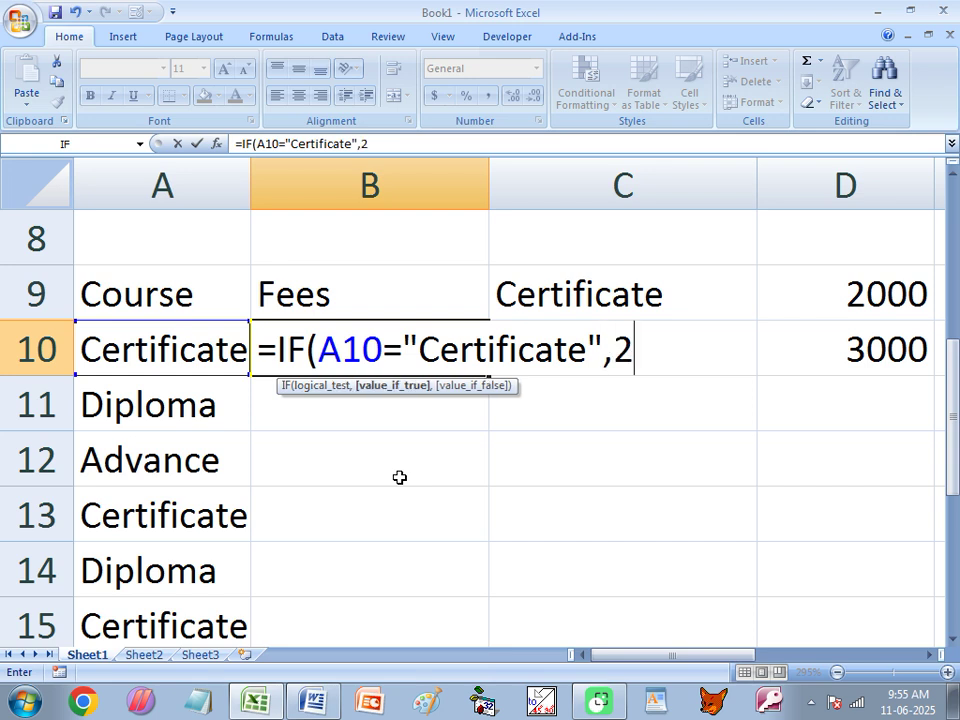
text(000,)
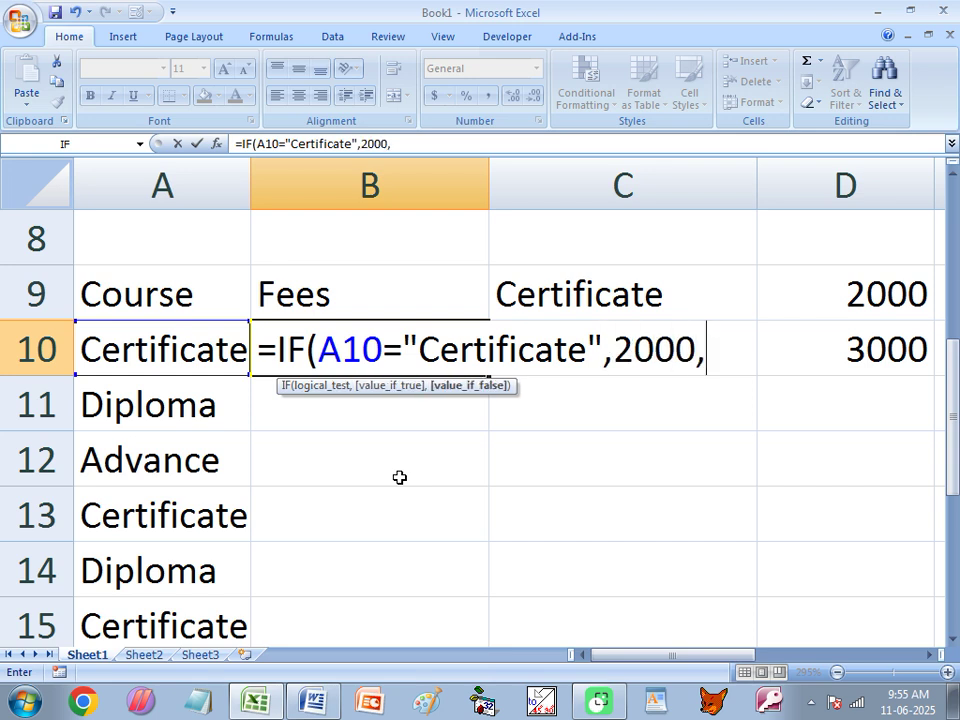
text(3000)
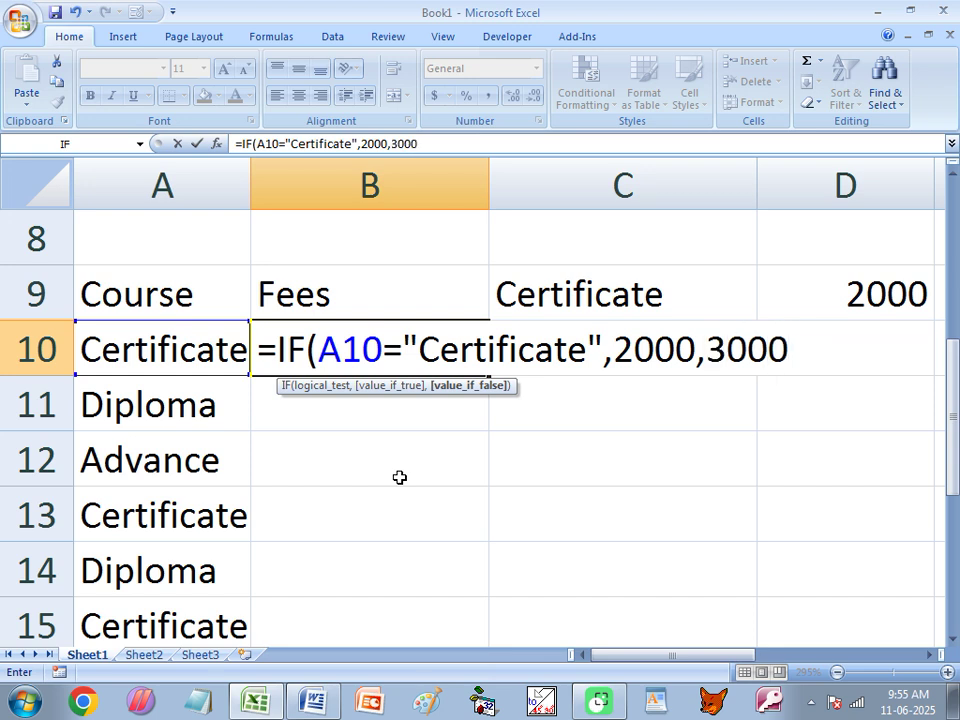
- Examine the course text, both fee values and the separating commas in the B10 formula
drag(613, 349, 684, 345)
click(722, 360)
click(437, 349)
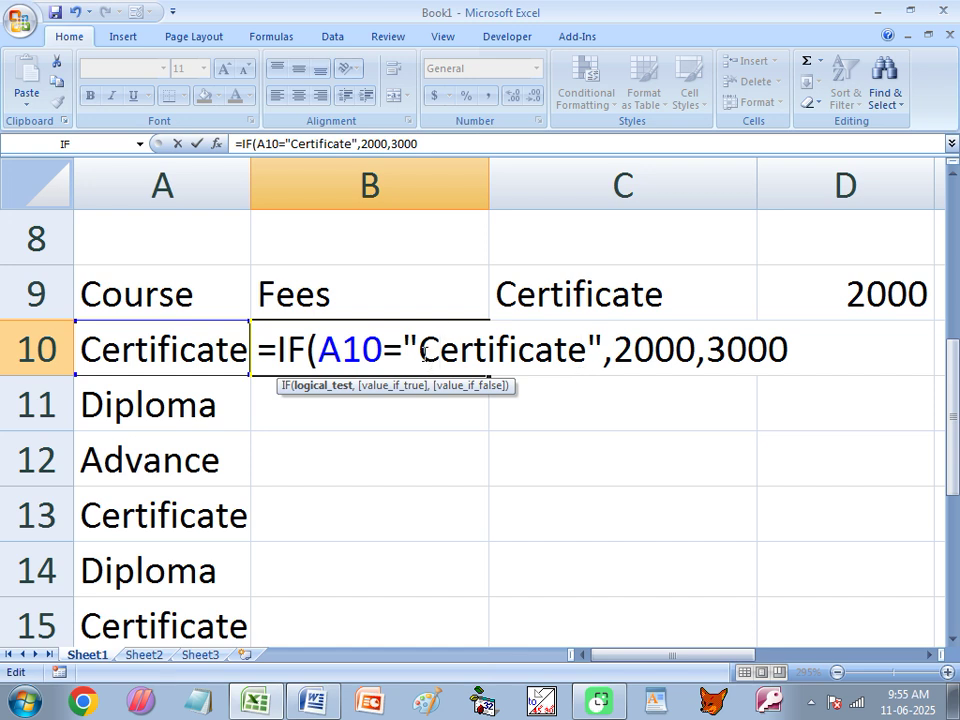
drag(424, 352, 510, 374)
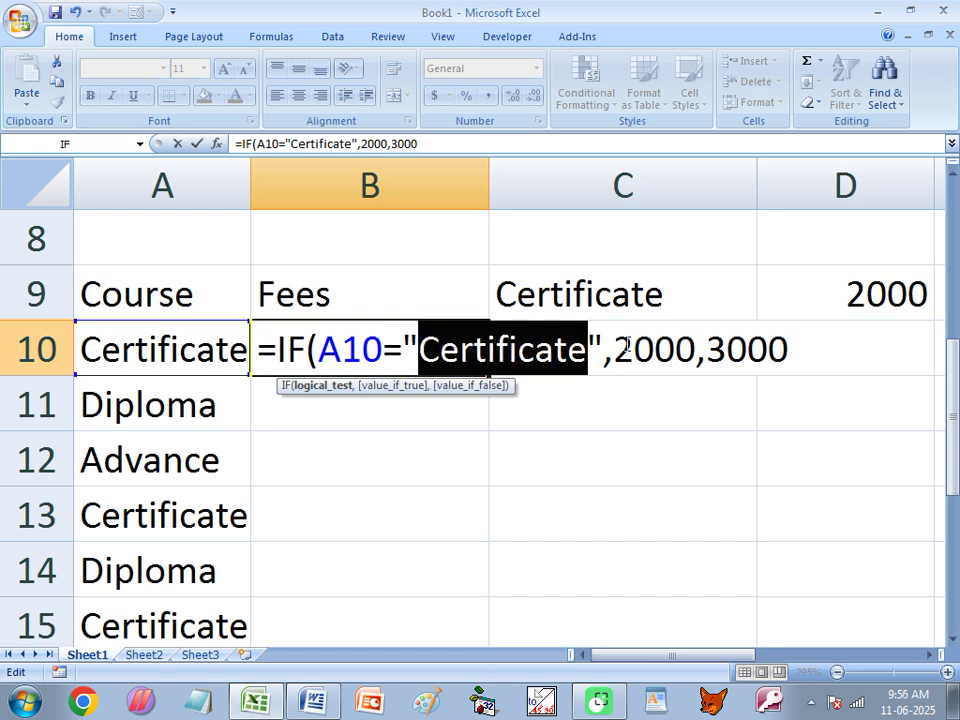
drag(615, 350, 713, 354)
drag(731, 350, 755, 350)
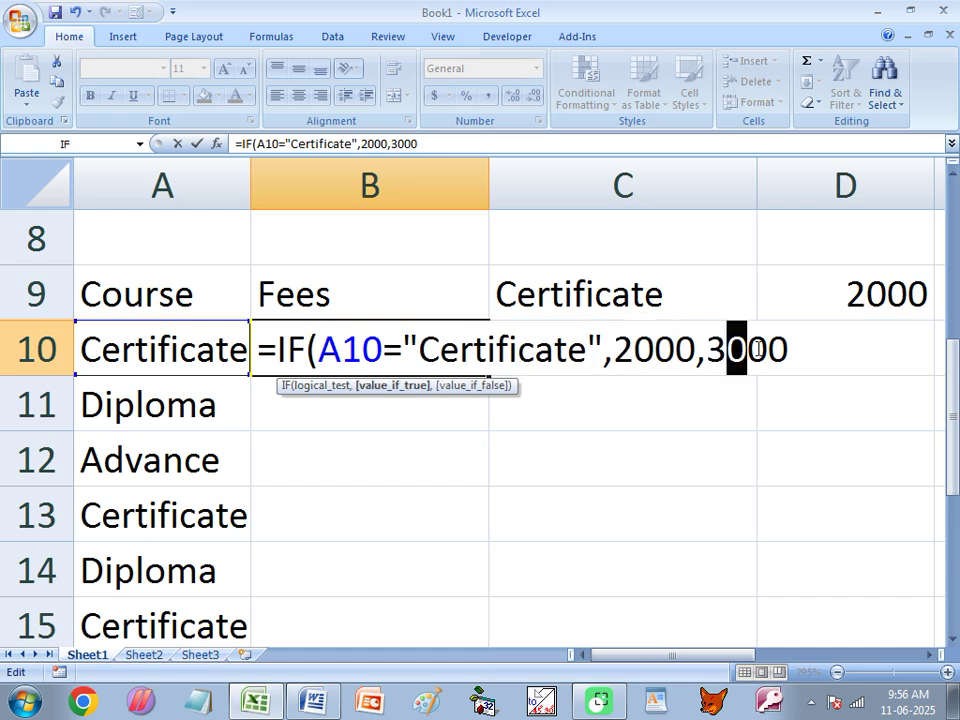
drag(615, 359, 606, 361)
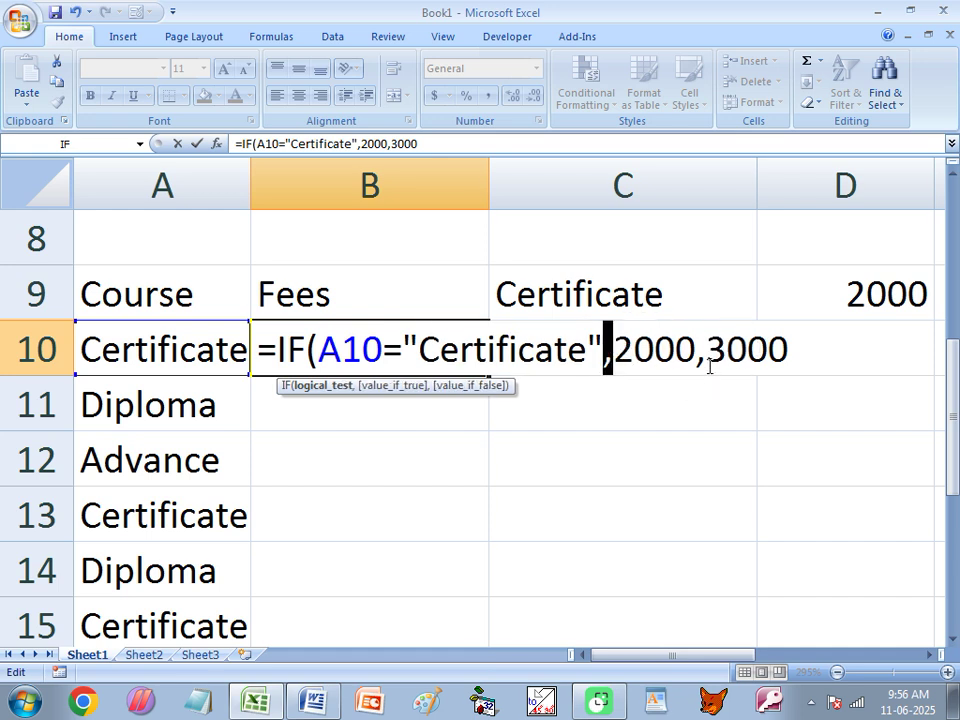
drag(706, 362, 697, 362)
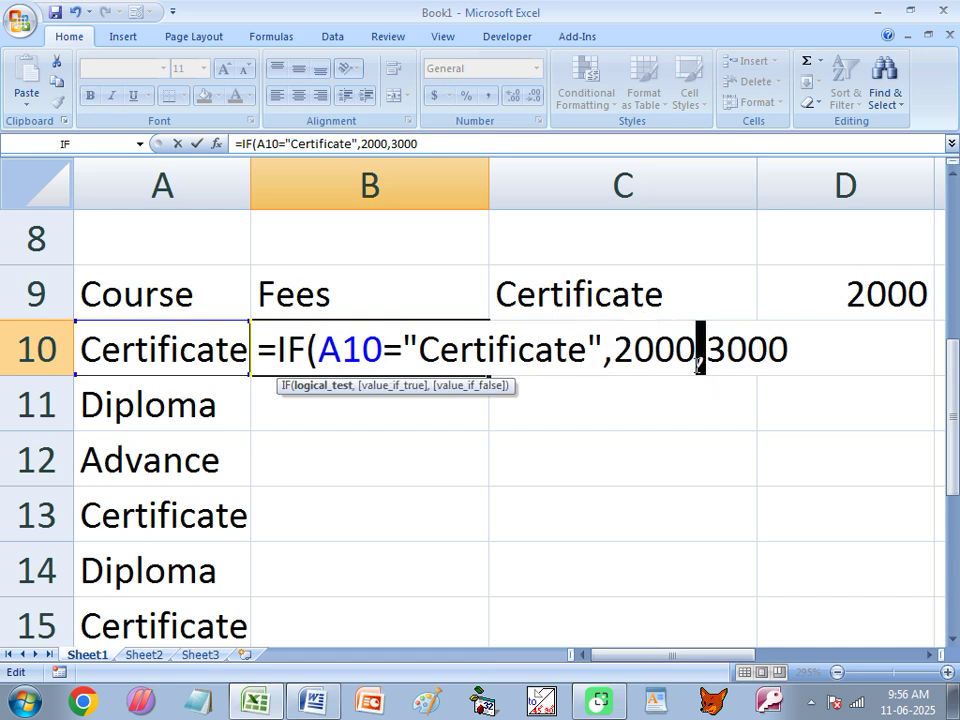
- Close the parenthesis of the B10 formula and enter =IF(A10="Certificate",2000,3000)
click(796, 348)
text())
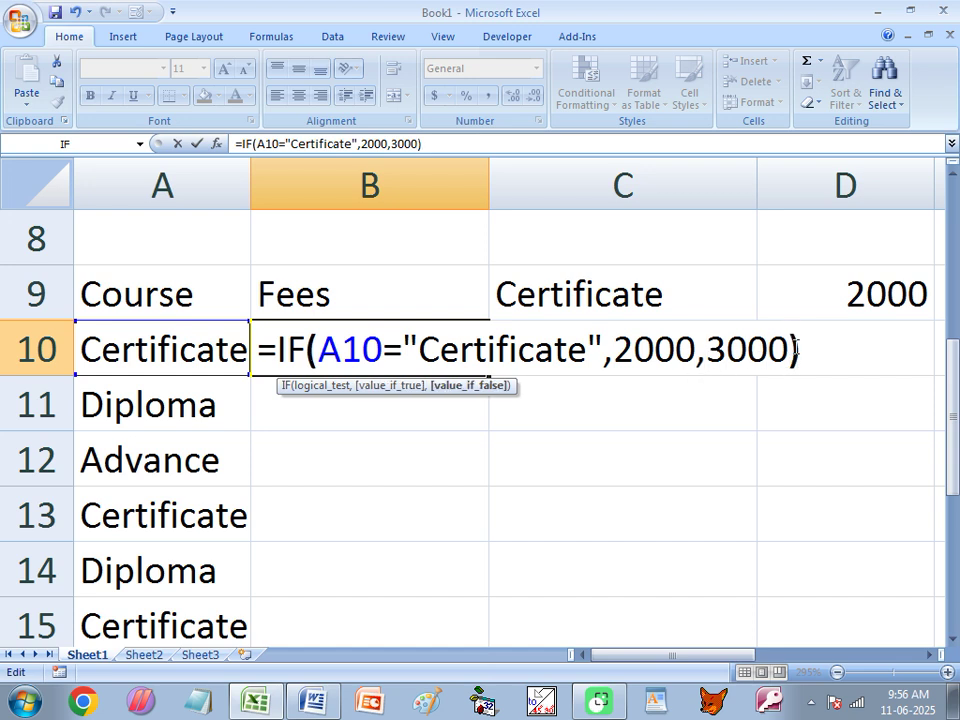
key(Return)
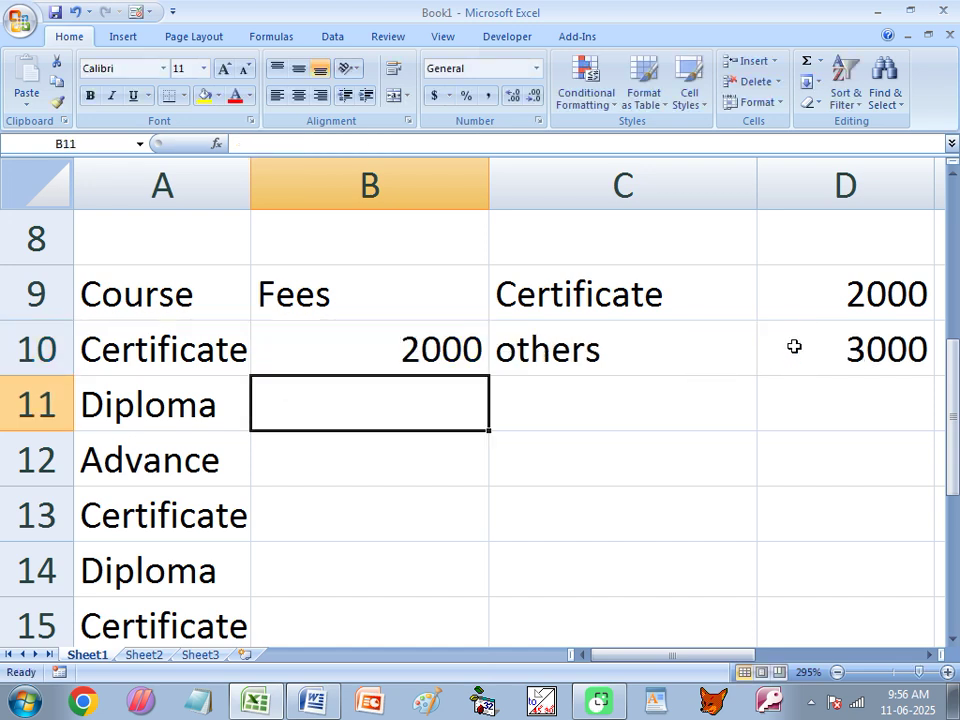
click(381, 353)
click(326, 436)
click(335, 406)
click(429, 347)
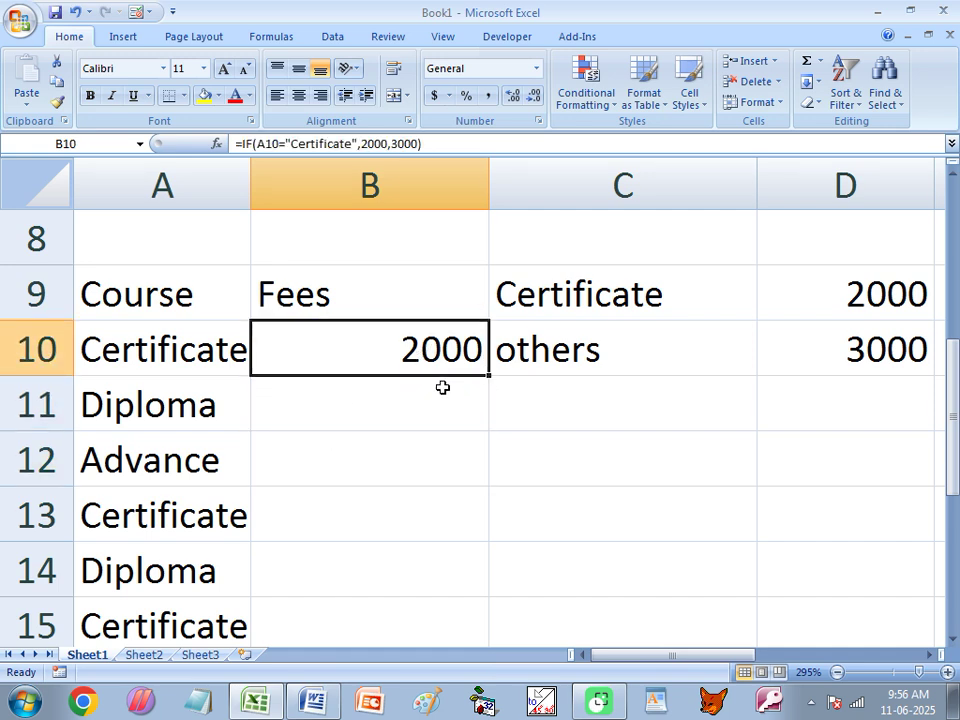
drag(440, 380, 542, 469)
click(484, 397)
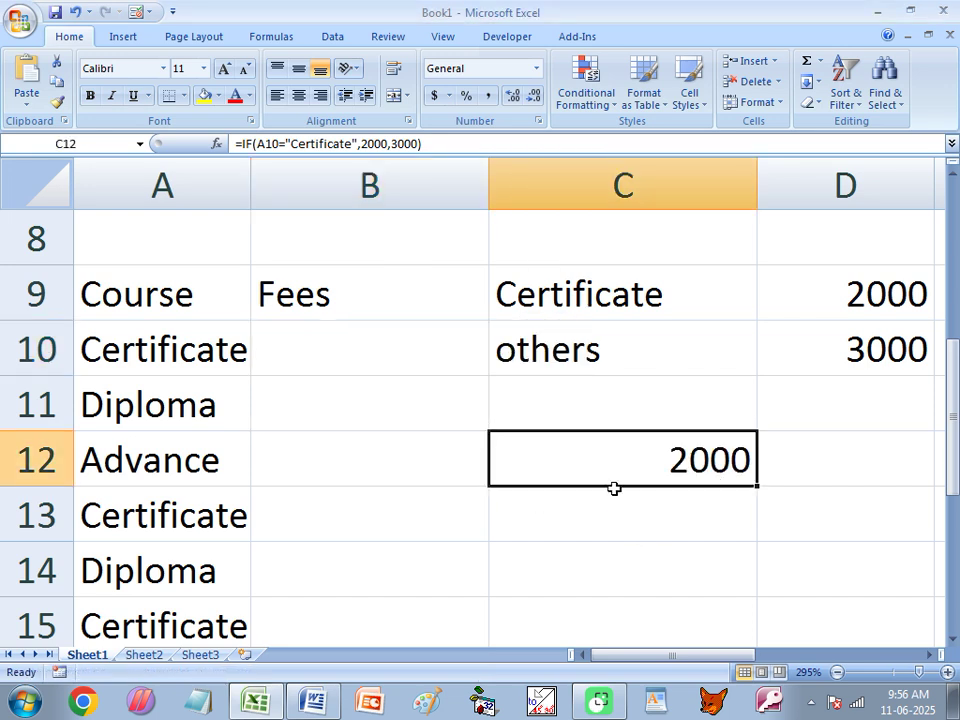
drag(615, 489, 390, 352)
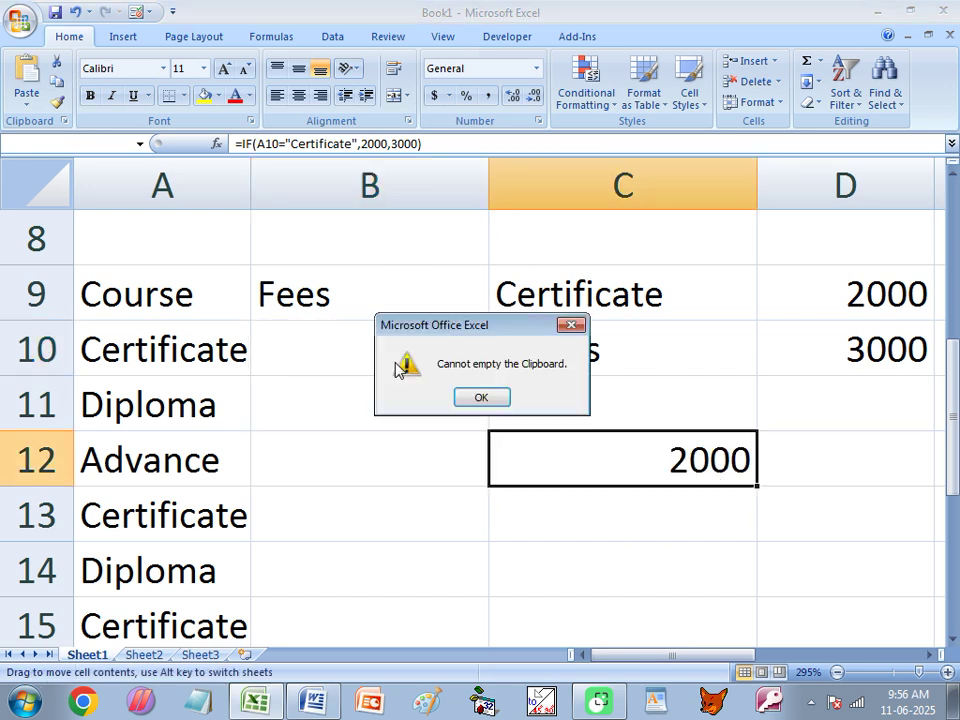
click(480, 401)
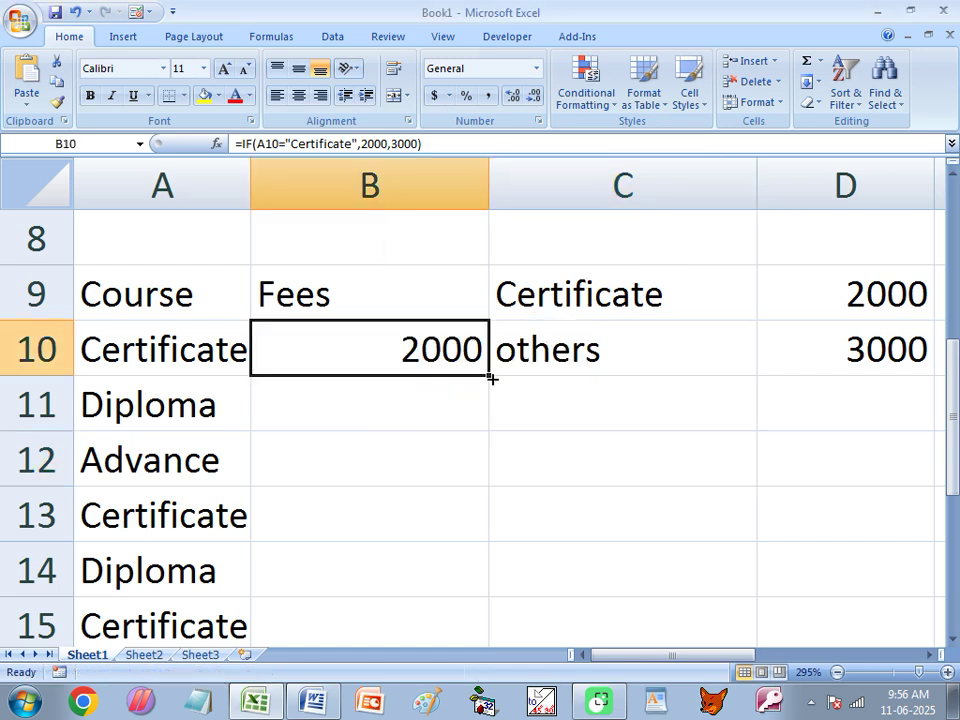
- Fill the fee formula from B10 down to B16 and check the filled cells against their courses
drag(492, 379, 467, 521)
scroll(400, 525, up, 1)
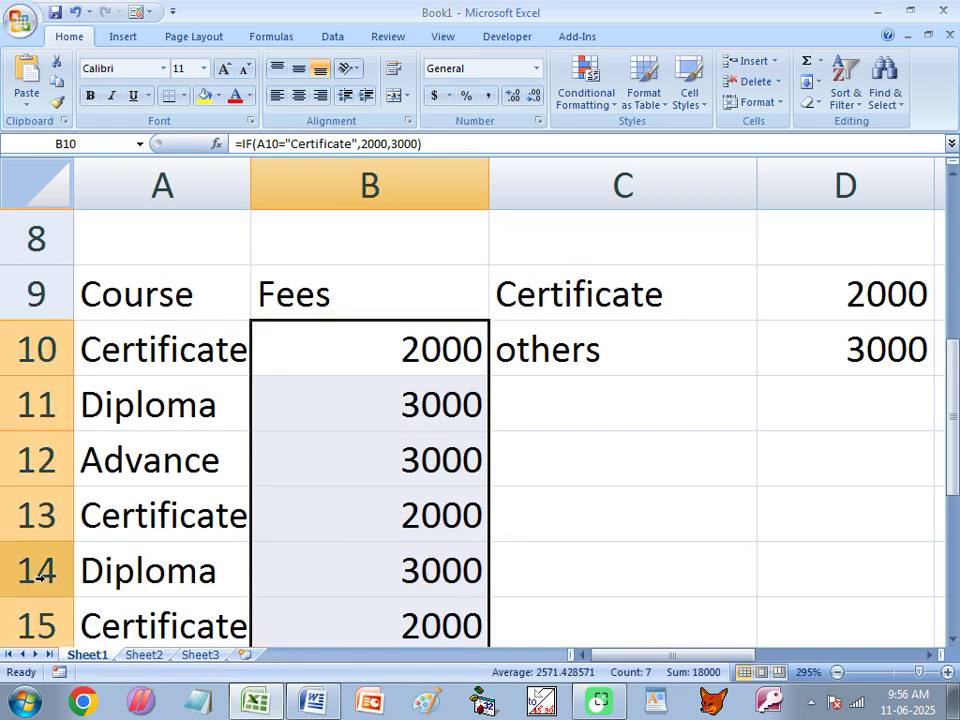
click(326, 364)
click(320, 400)
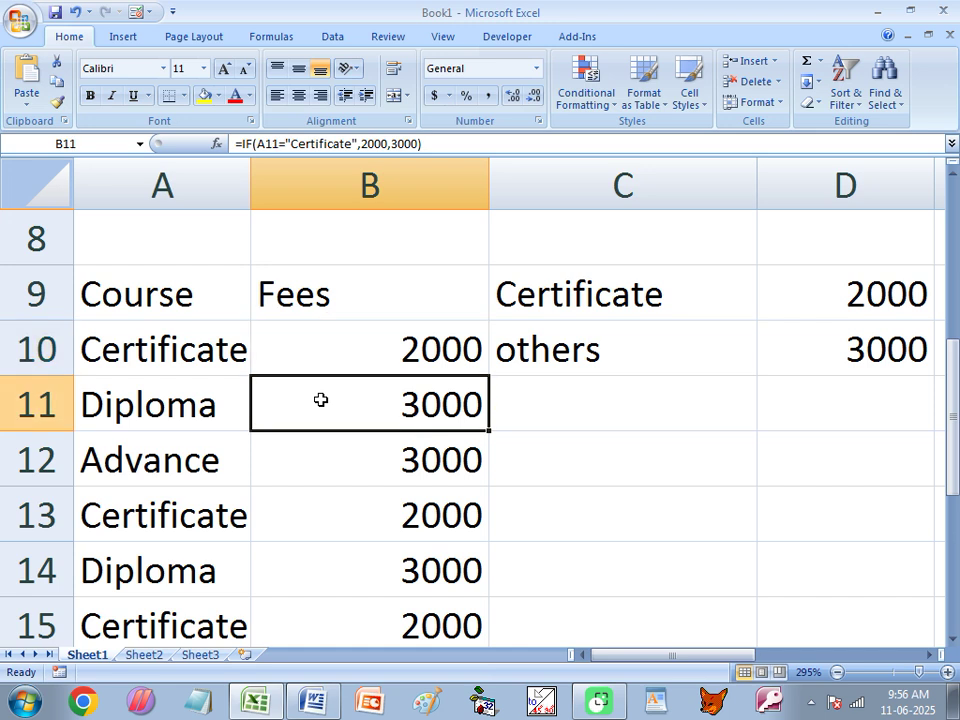
click(326, 469)
click(339, 516)
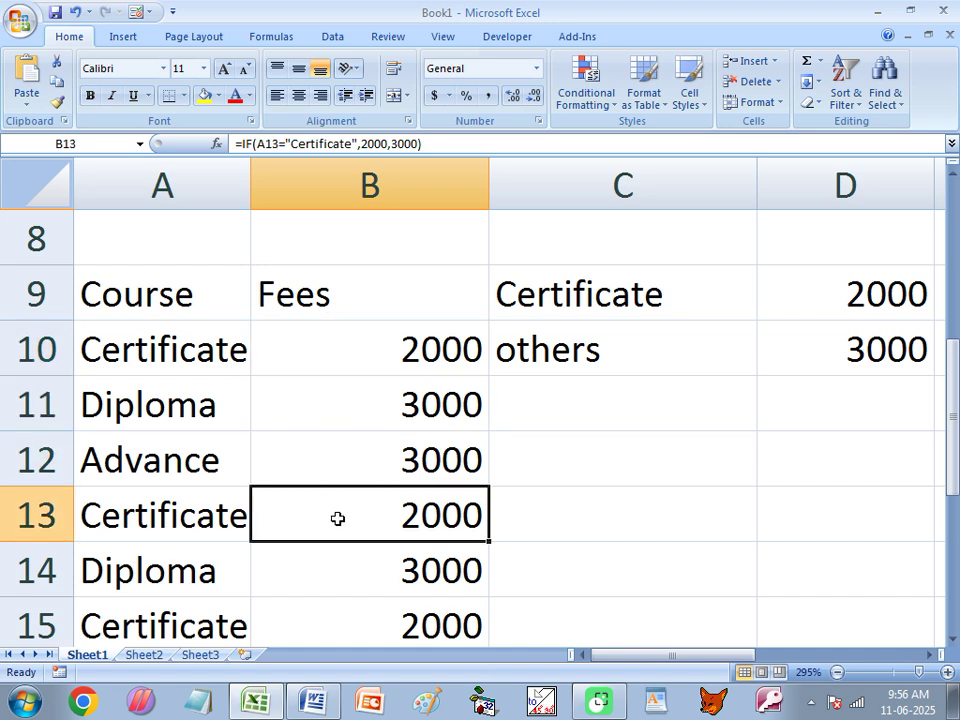
click(343, 582)
click(356, 613)
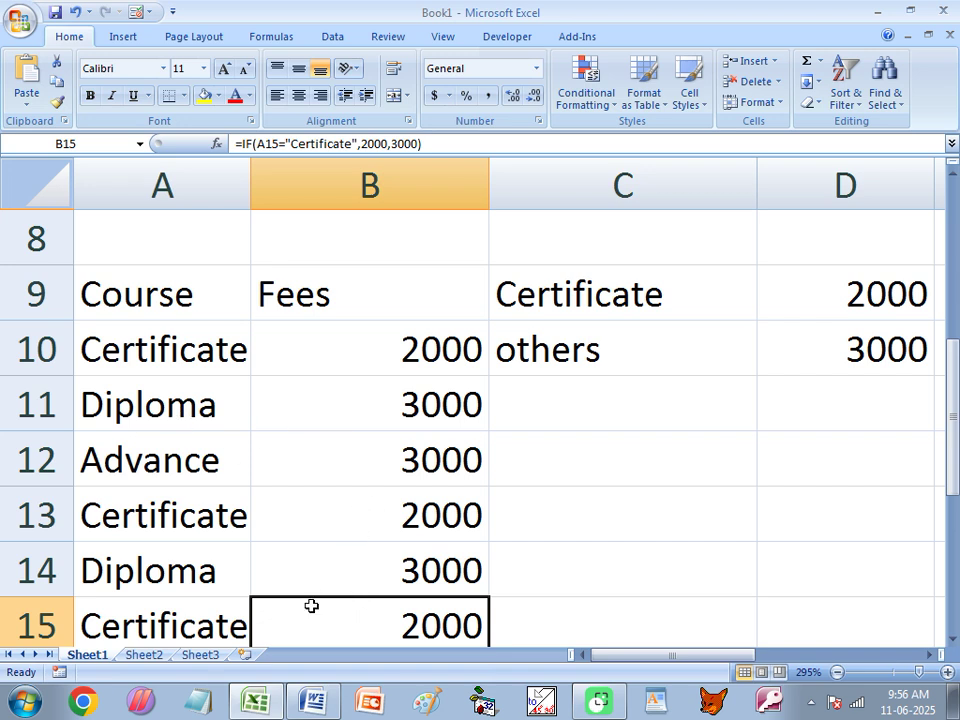
- Switch to the Word document Class of CITA.docx and review the single-condition IF syntax
click(310, 705)
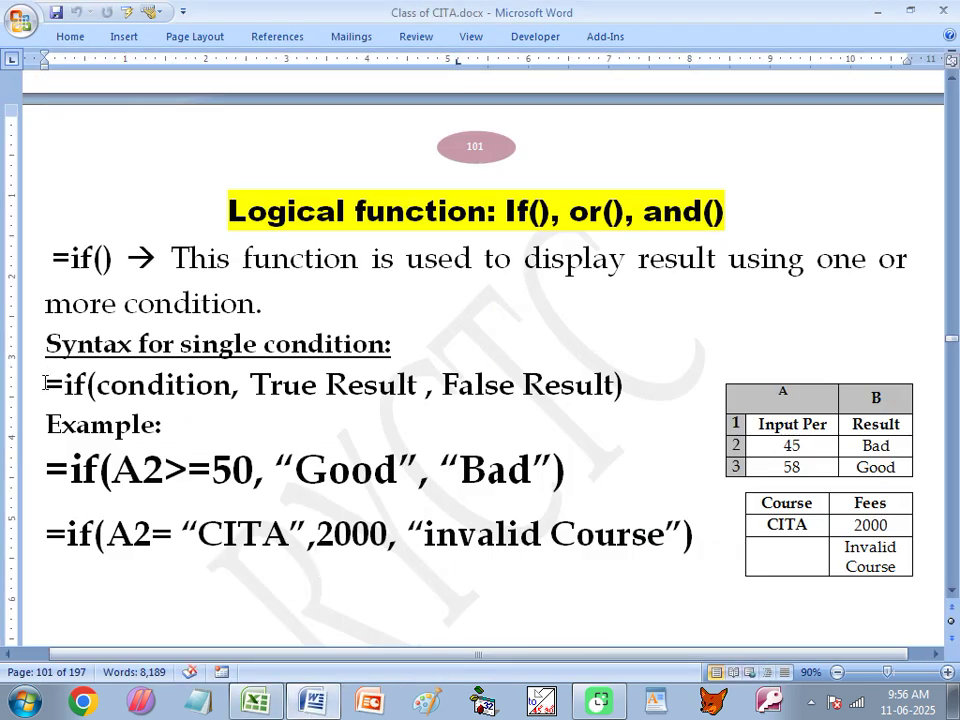
drag(46, 385, 563, 392)
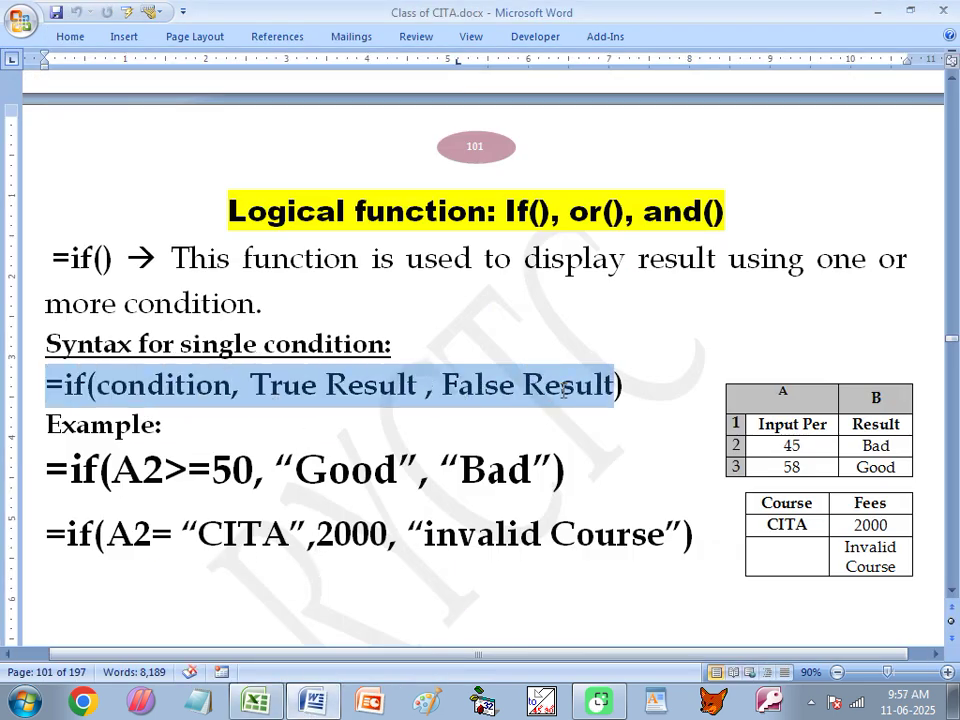
click(456, 530)
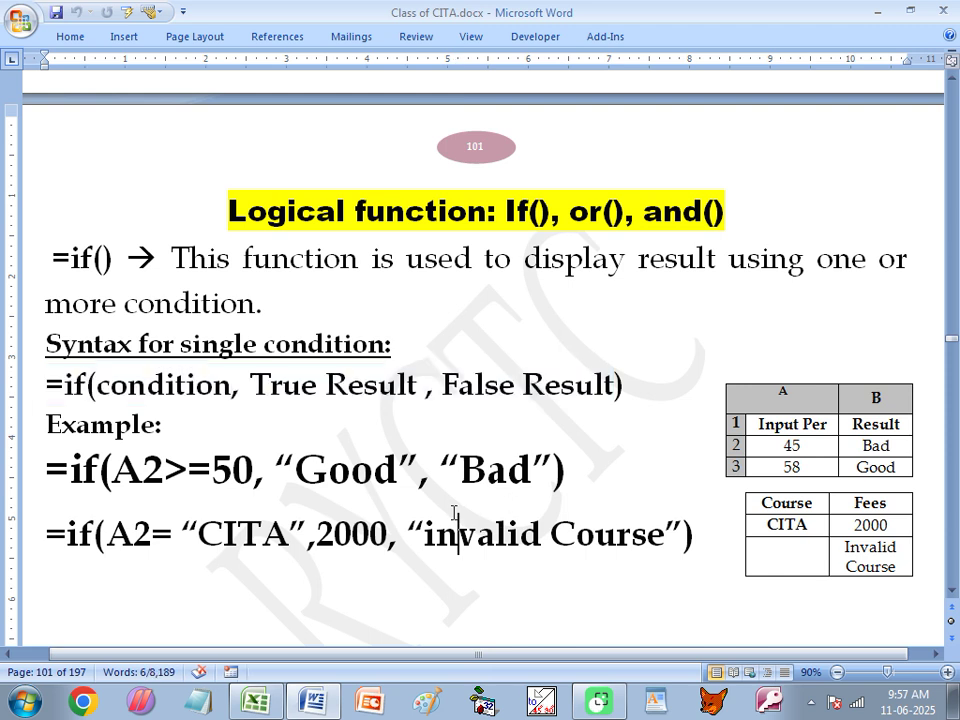
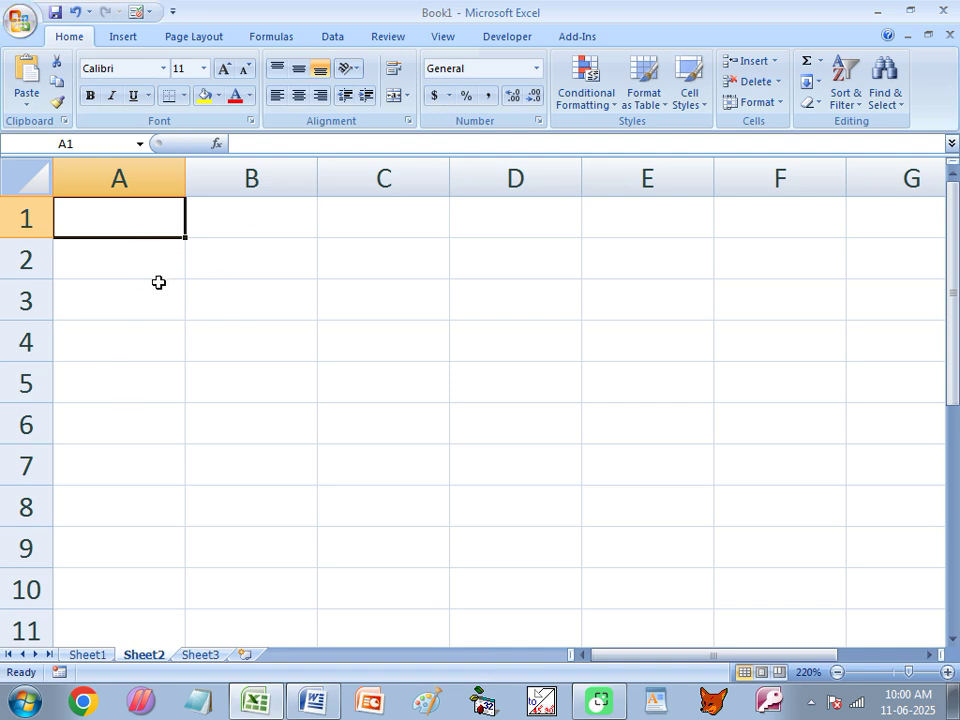
- Enter the headings "Per" in A1 and "Grade" in B1 of Sheet2
text(Per)
key(Return)
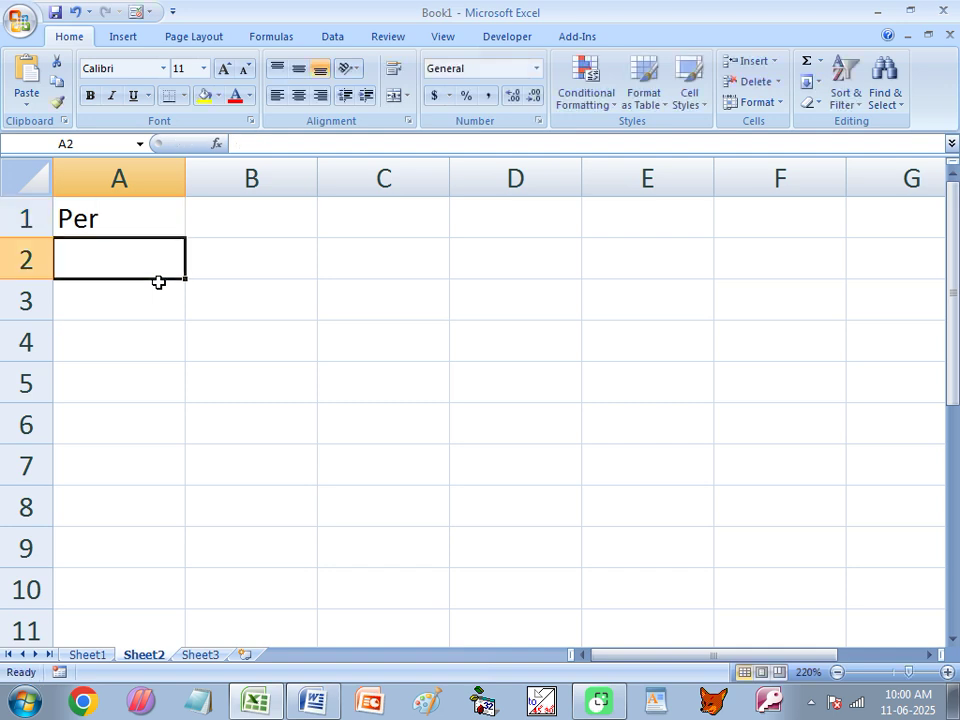
key(Up)
key(Right)
text(Gra)
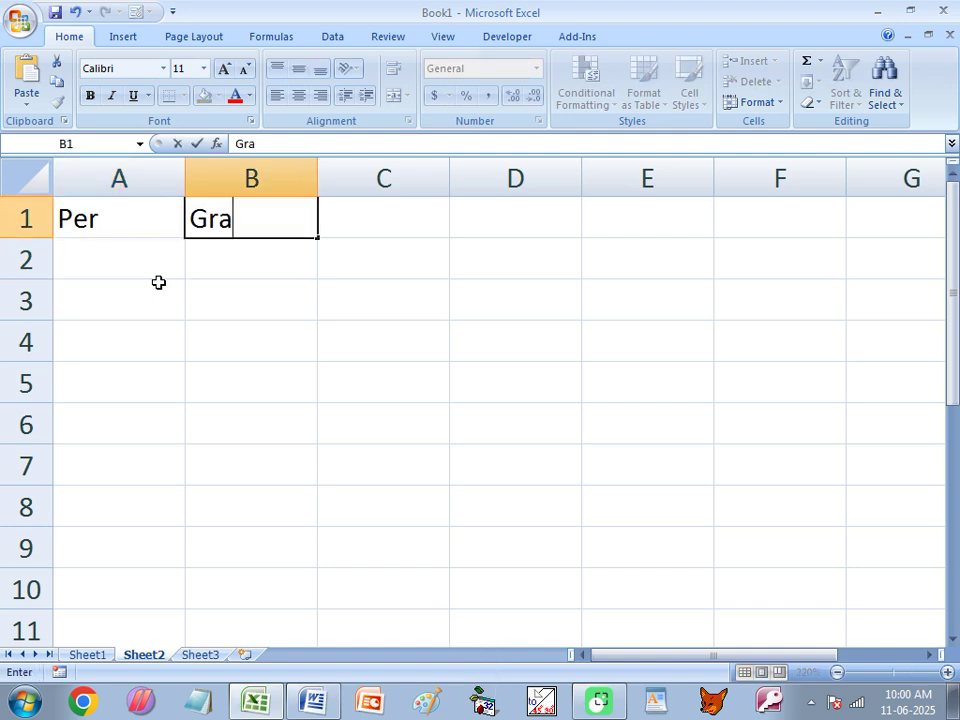
text(de)
key(Return)
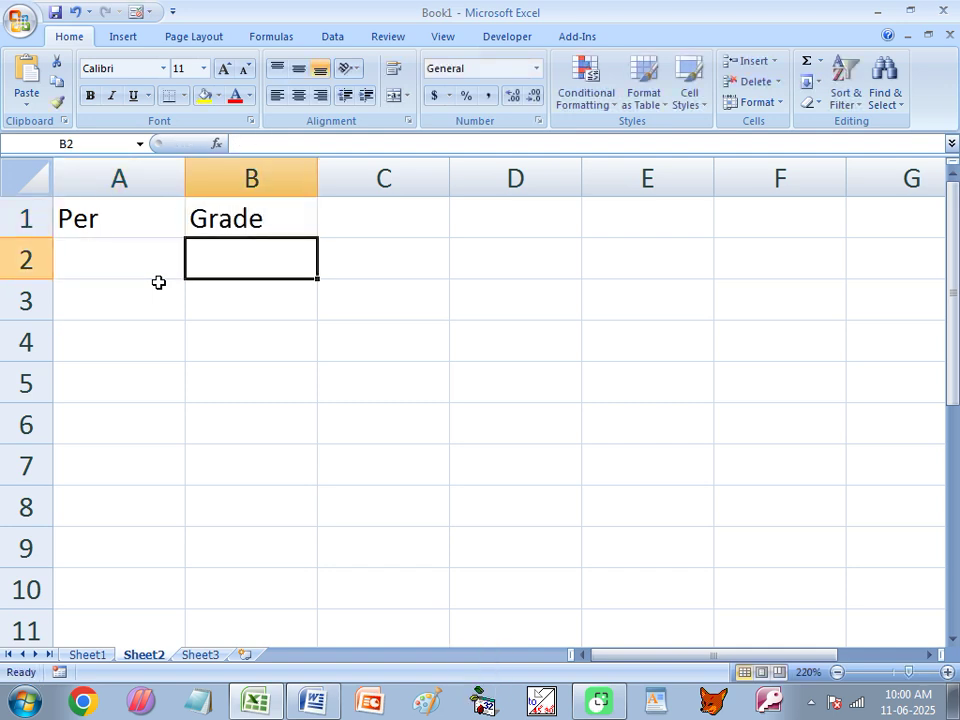
- Enter the percentages 78, 96, 65, 35 and 25 in cells A2 to A6 under the Per heading
key(Left)
text(78)
key(Return)
text(96)
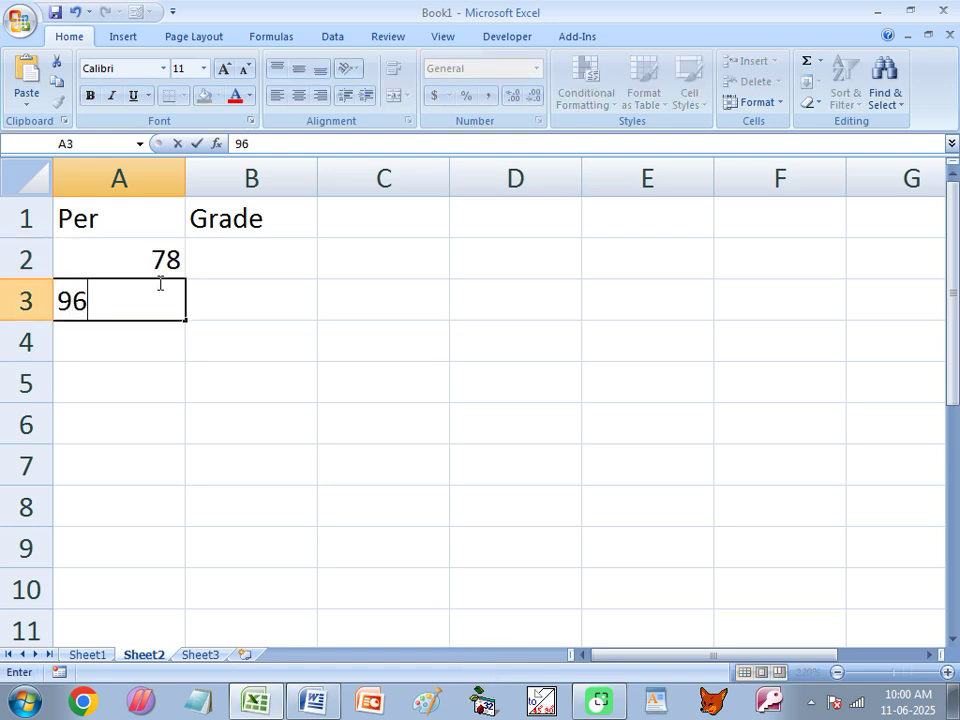
key(Return)
text(65)
key(Return)
text(35)
key(Return)
text(25)
key(Return)
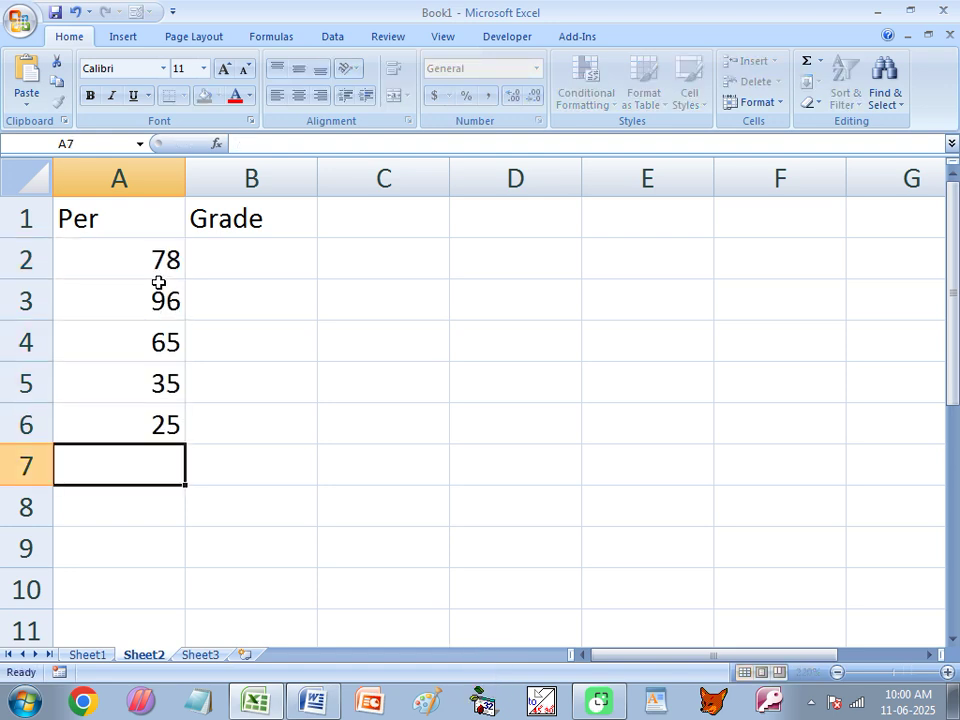
- Continue the percentage list with 24, 58, 75 and 63 in cells A7 to A10
text(24)
key(Return)
text(58)
key(Return)
text(75)
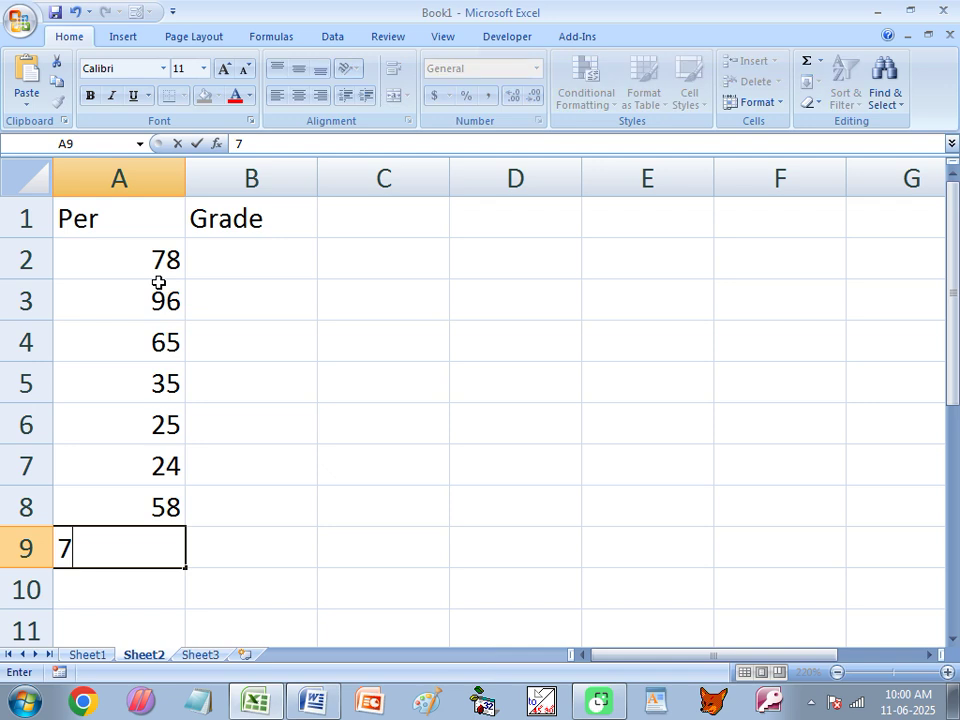
key(Return)
text(63)
key(Return)
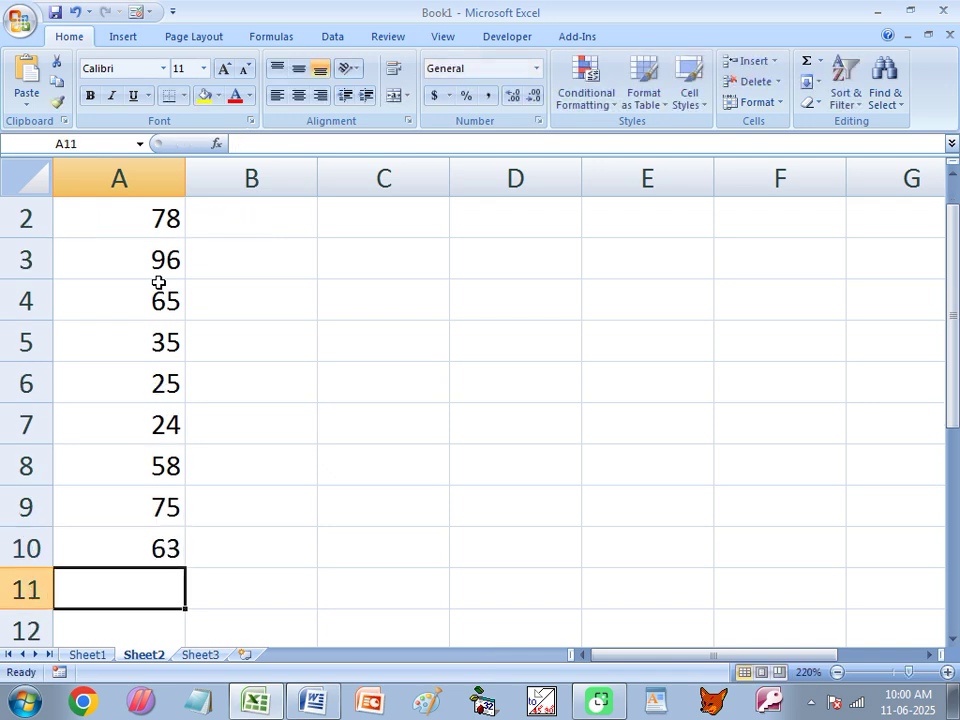
scroll(328, 499, up, 1)
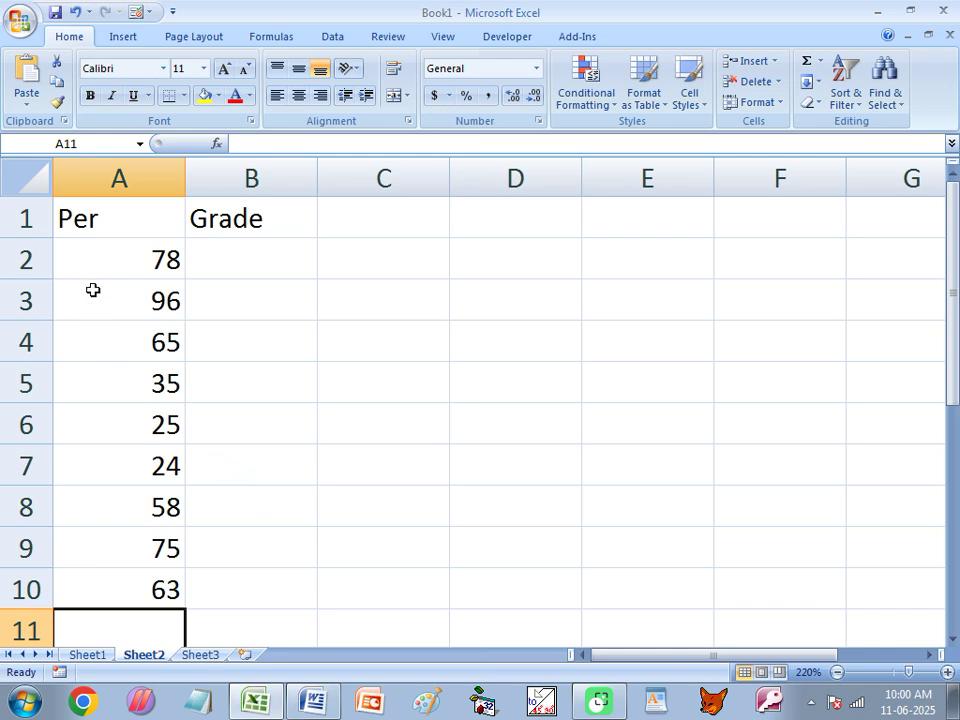
click(112, 266)
click(243, 261)
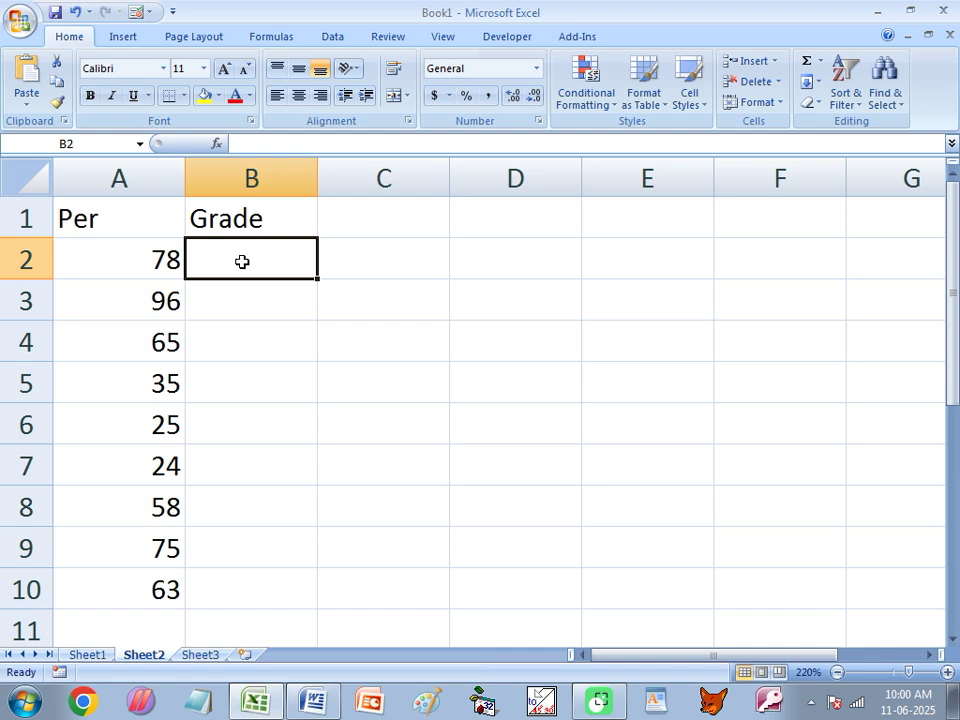
click(156, 261)
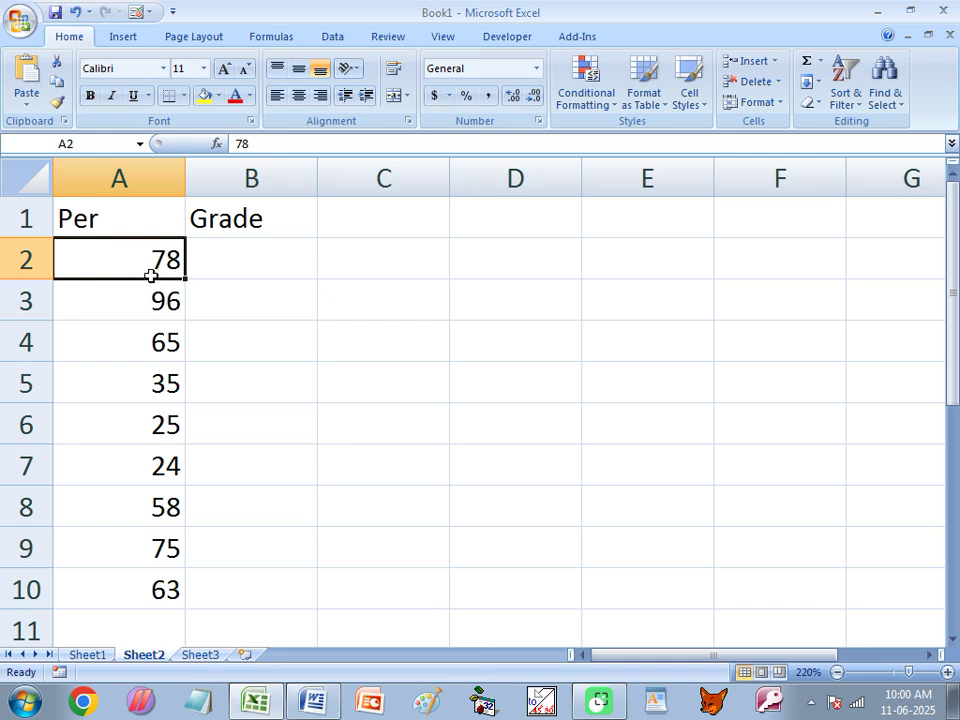
- Begin an IF formula in B2 that returns "AA" when A2 is at least 90
scroll(152, 275, up, 2)
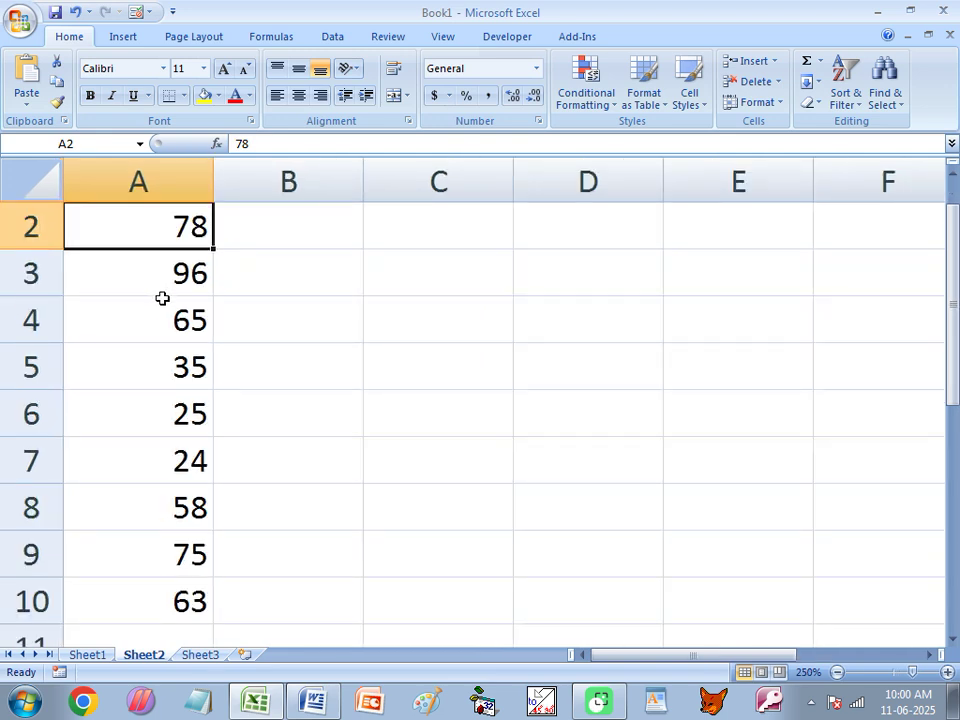
scroll(166, 320, up, 1)
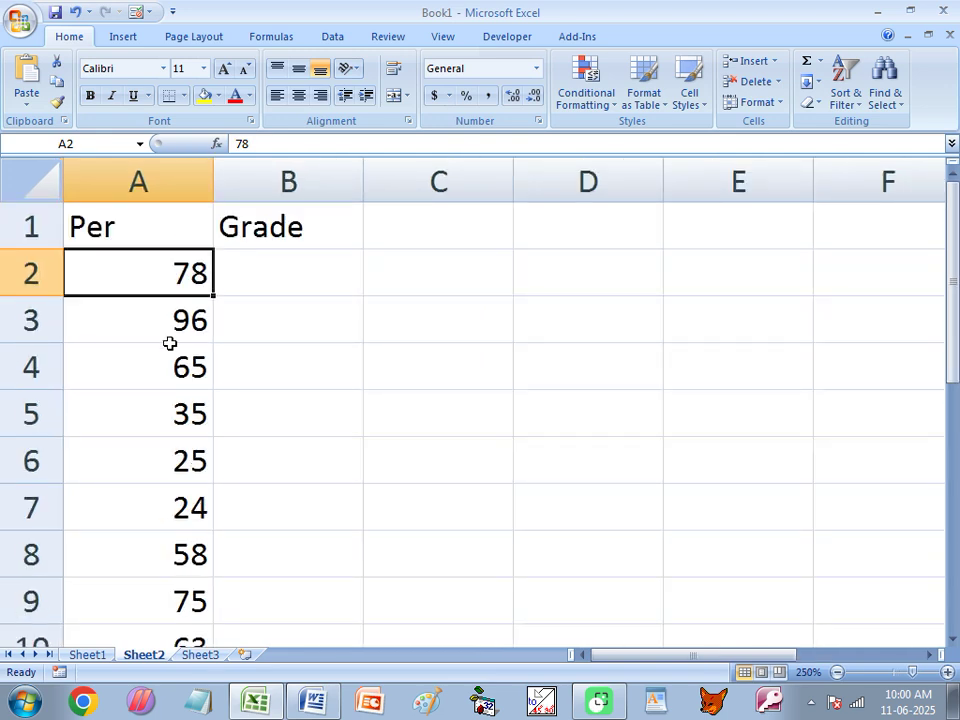
click(272, 273)
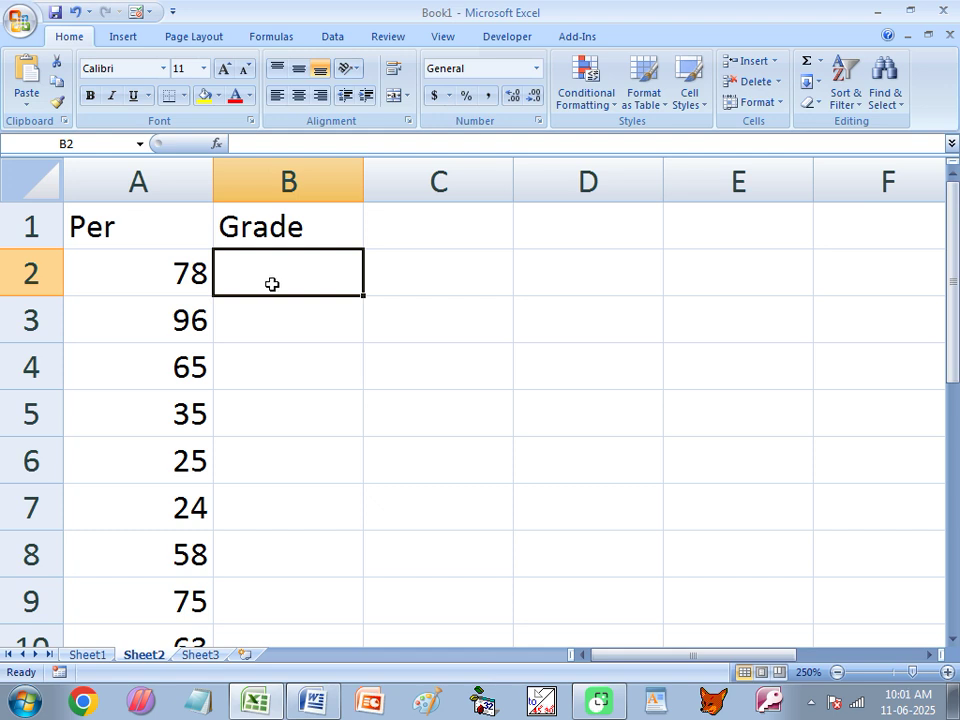
text(=)
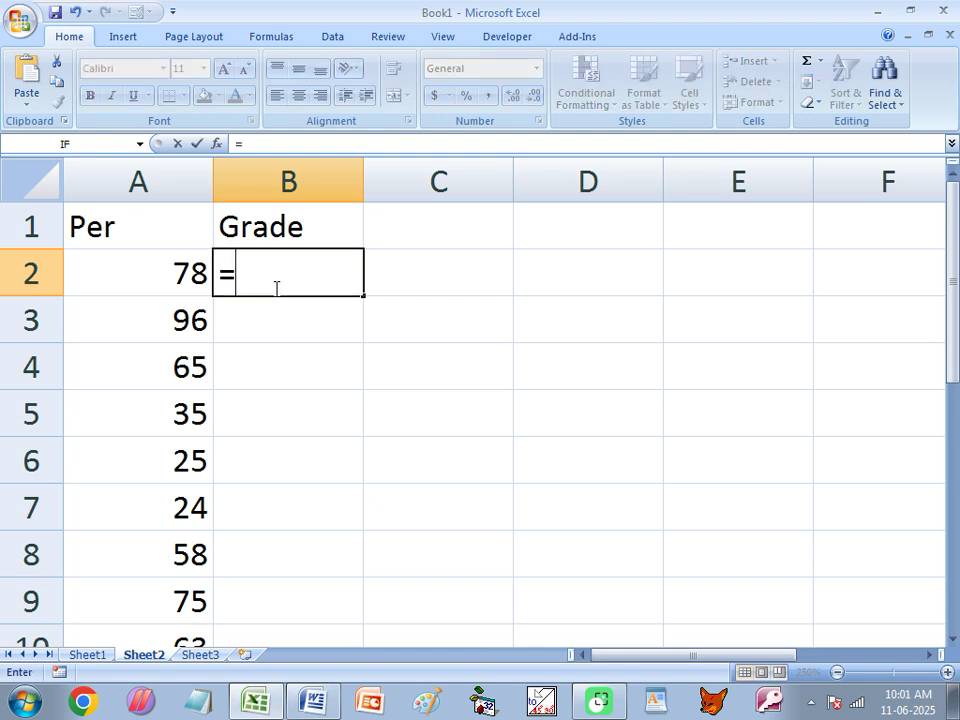
text(if)
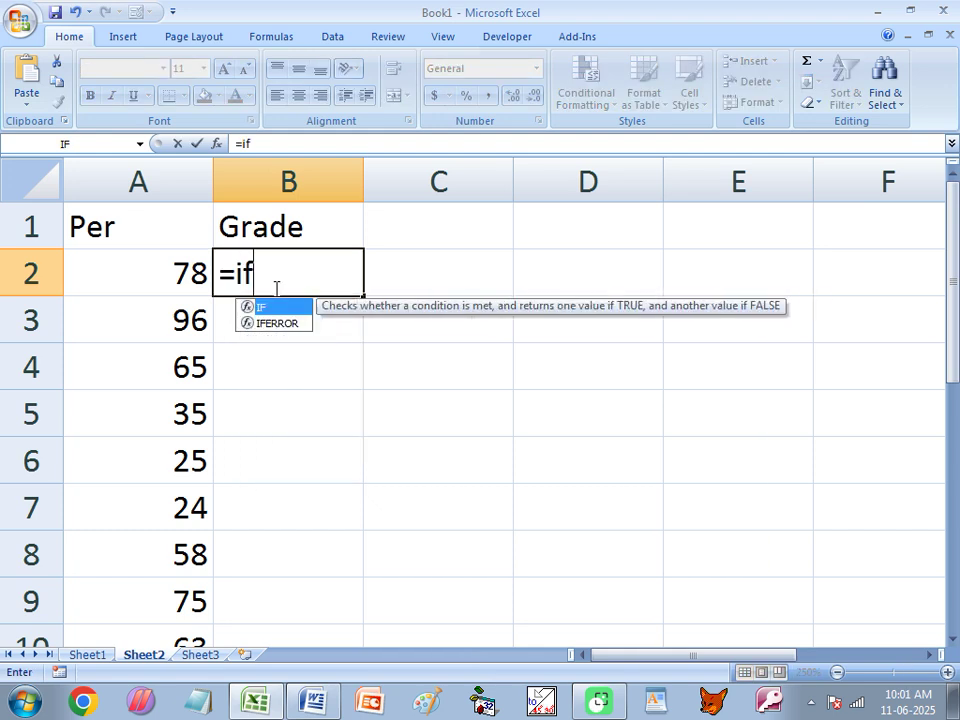
key(Tab)
key(Left)
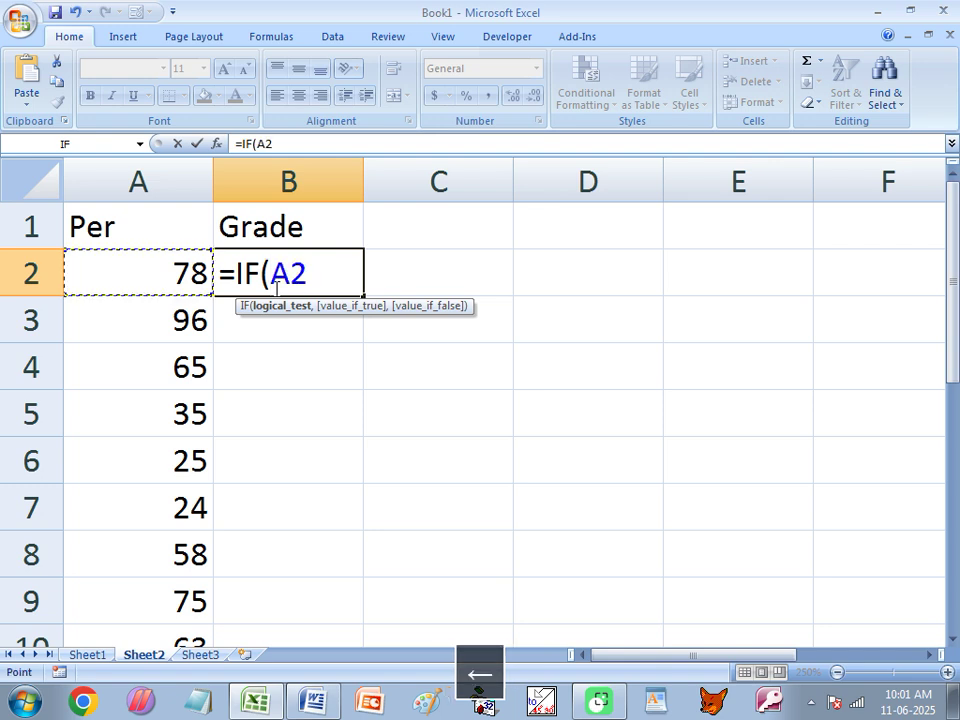
text(>=90)
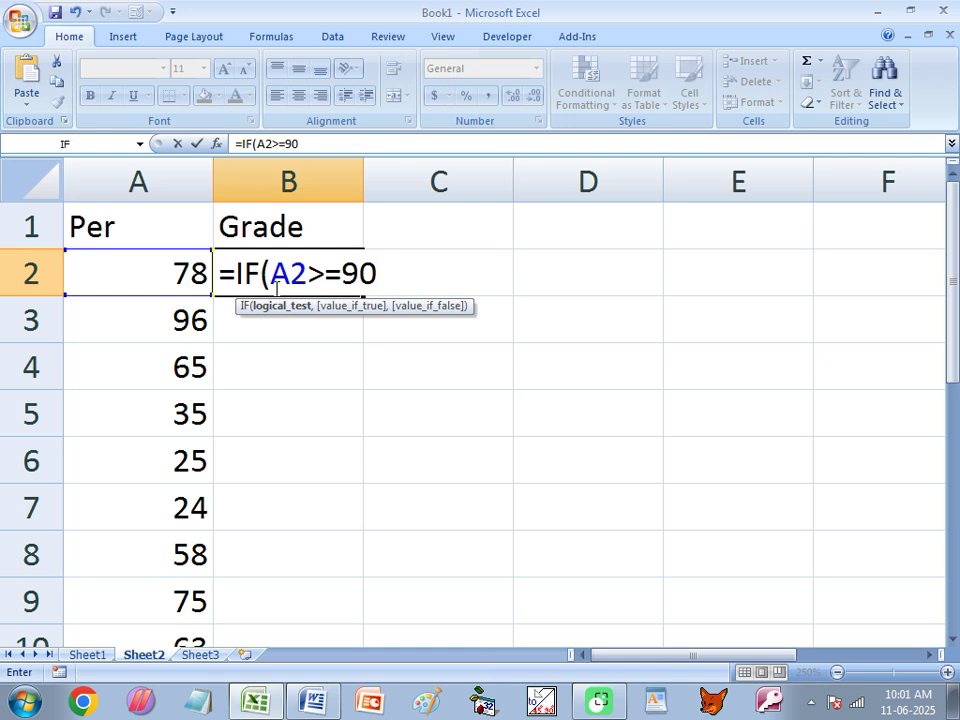
text(,)
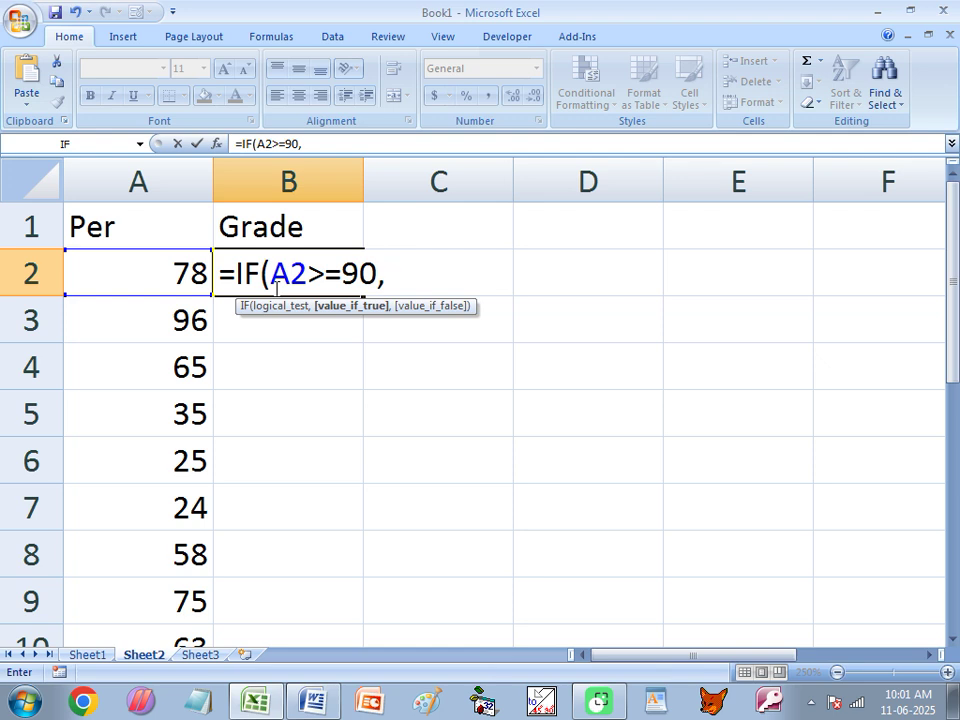
text("AA")
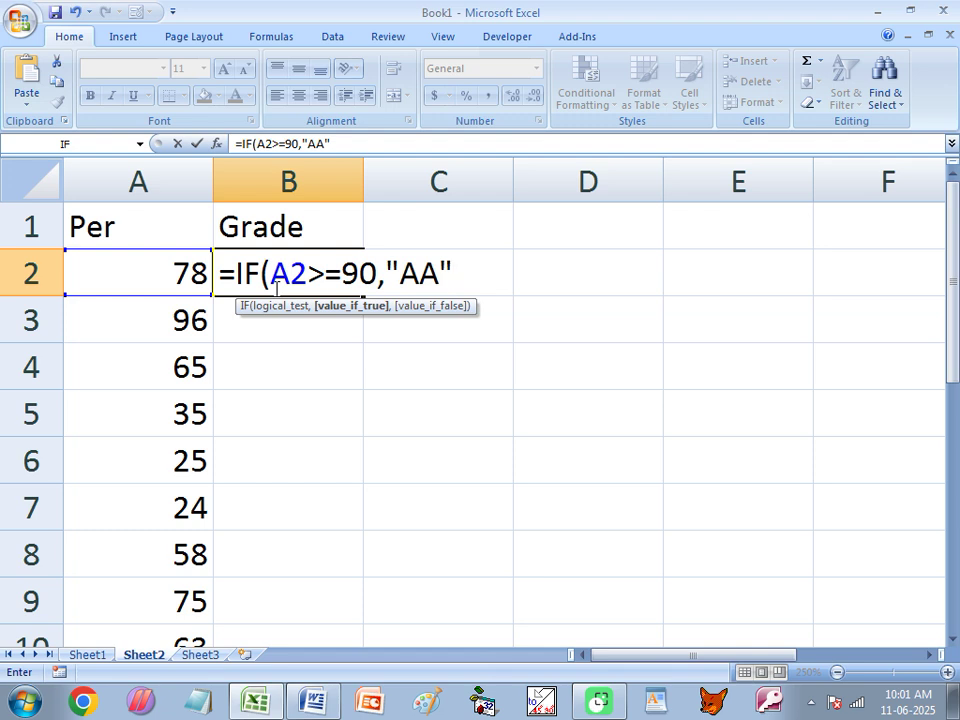
- Nest a second IF as the false value in B2, returning "A+" when A2>=80
text(,)
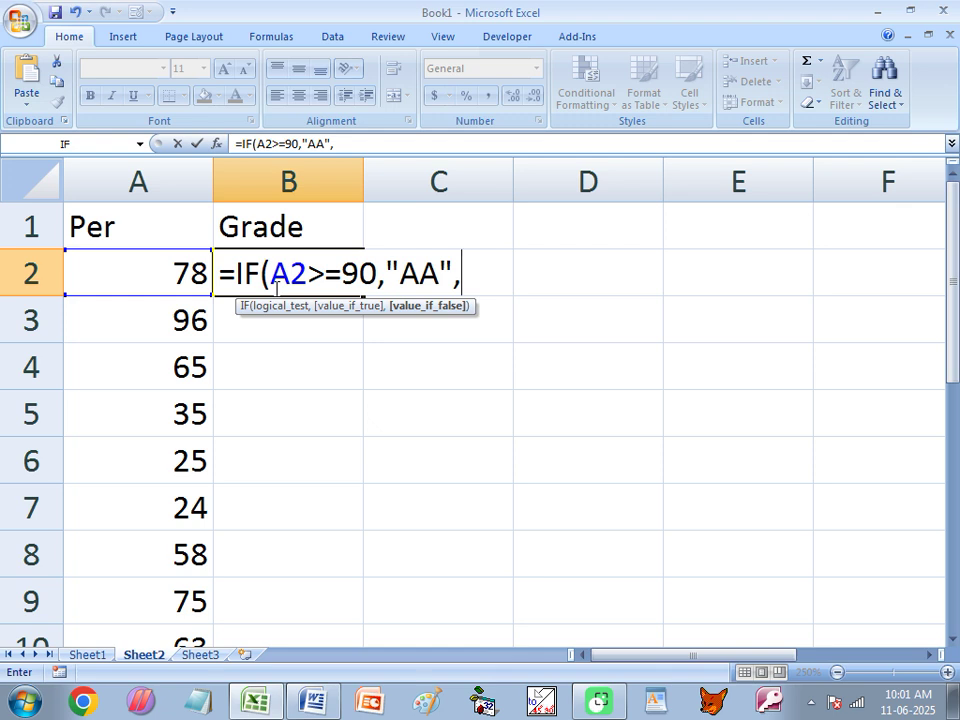
text(if)
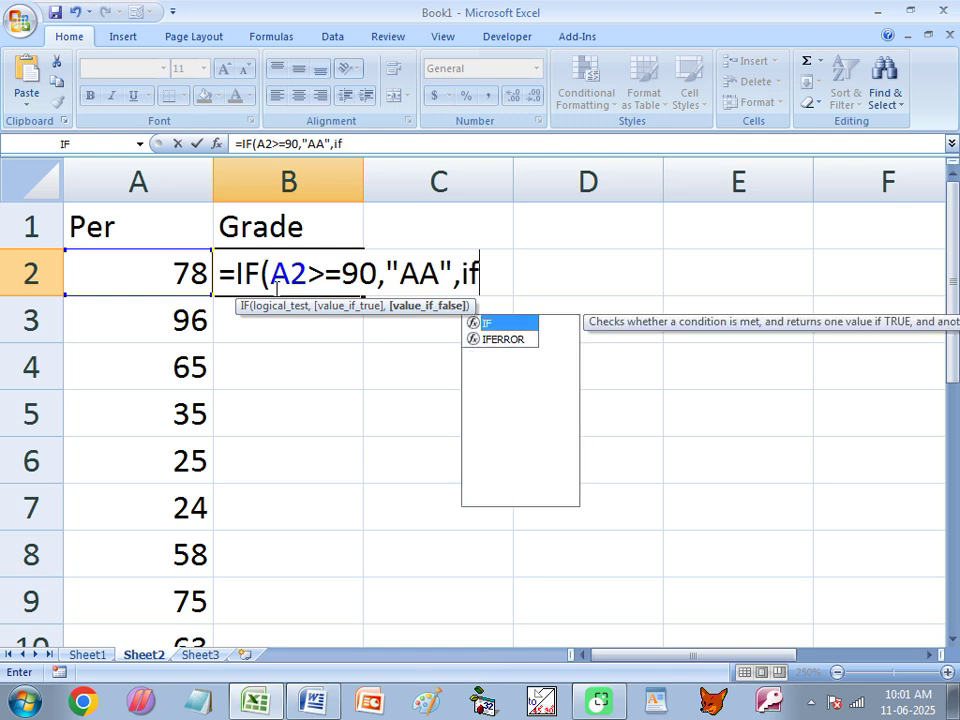
key(Tab)
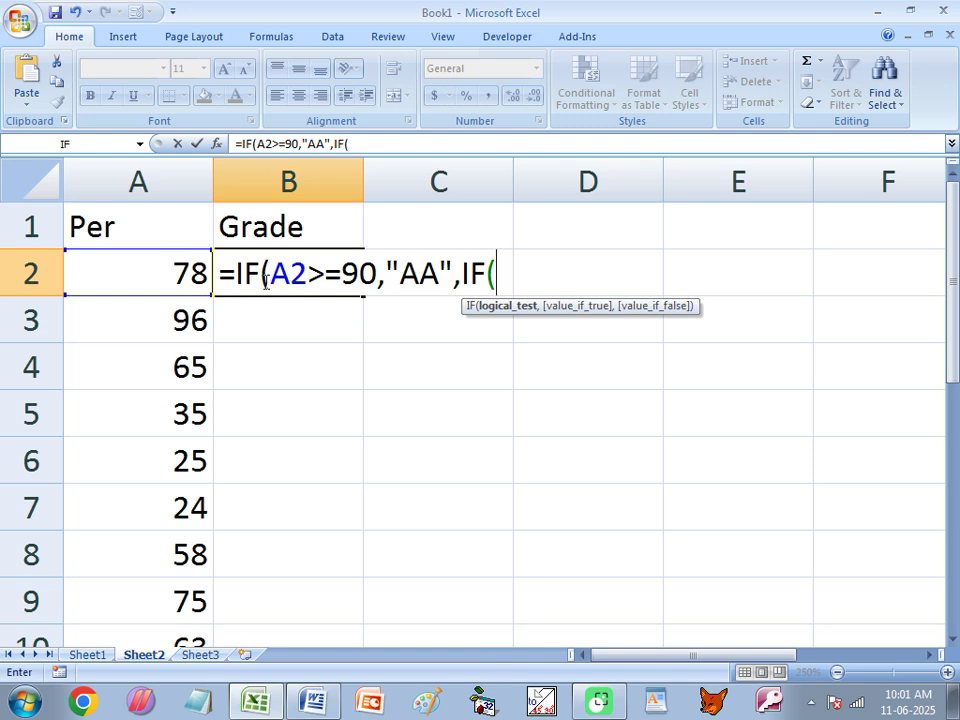
text(a2>=)
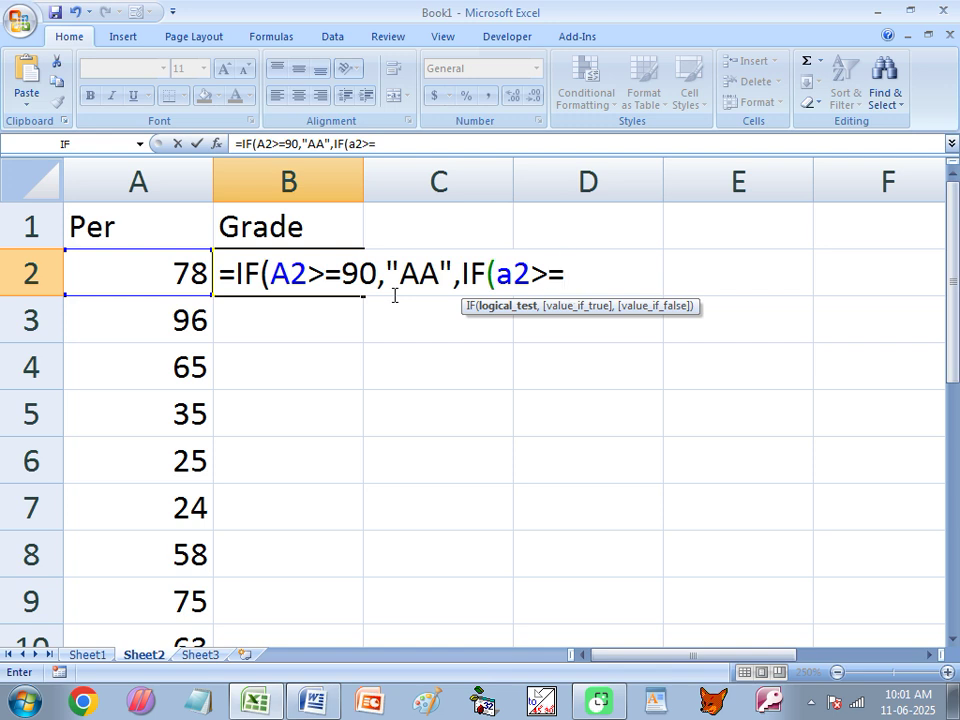
text(80,")
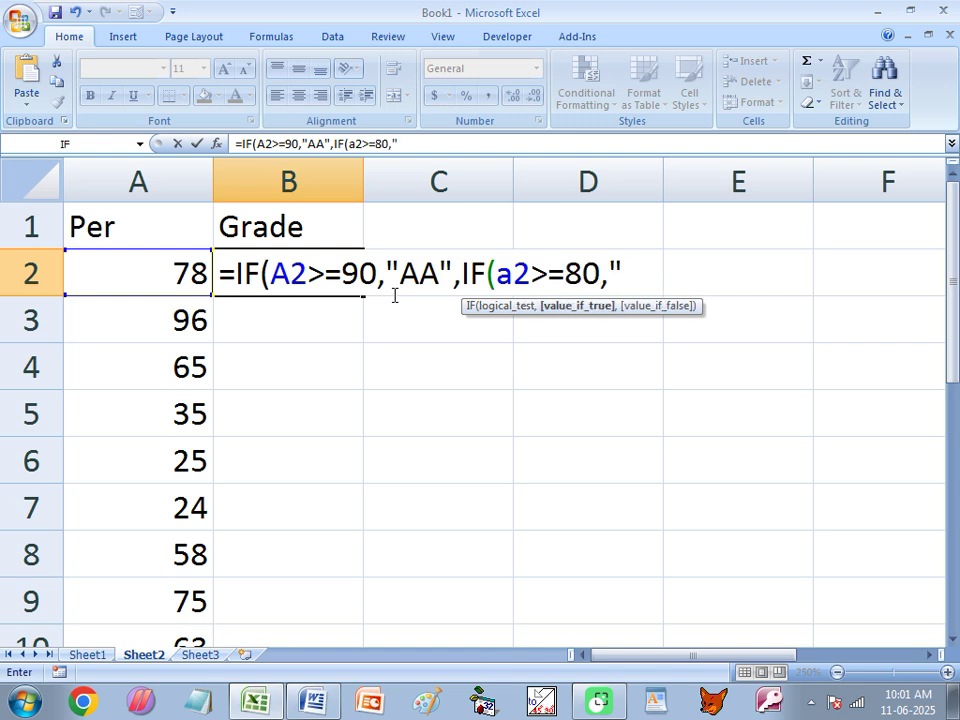
text(A+",i)
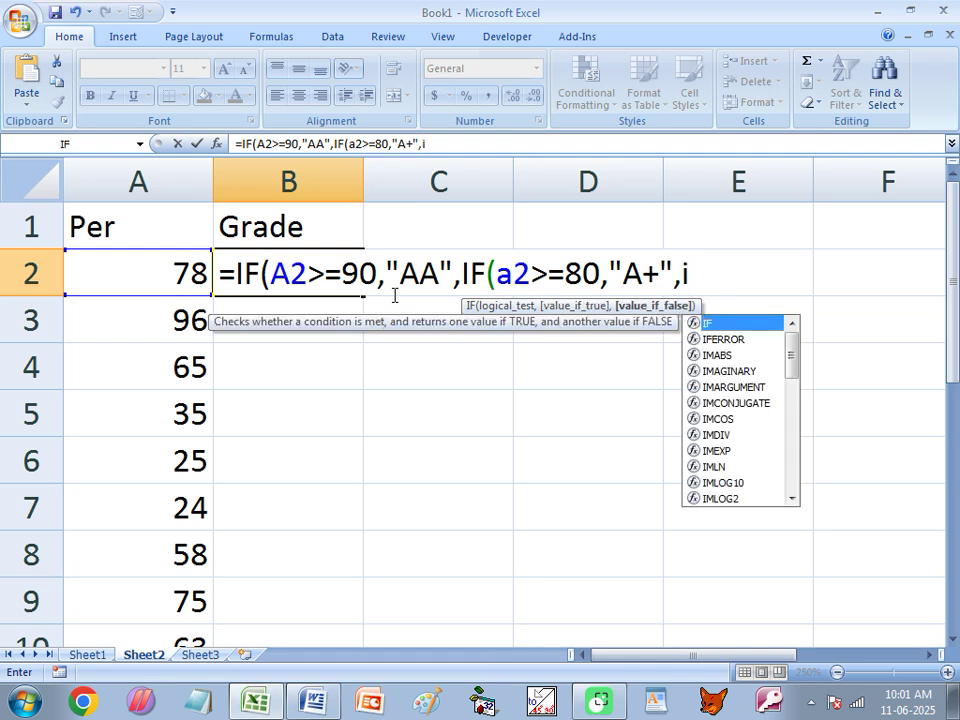
- Nest a third IF in the B2 formula that returns "A" when A2>=70
text(f)
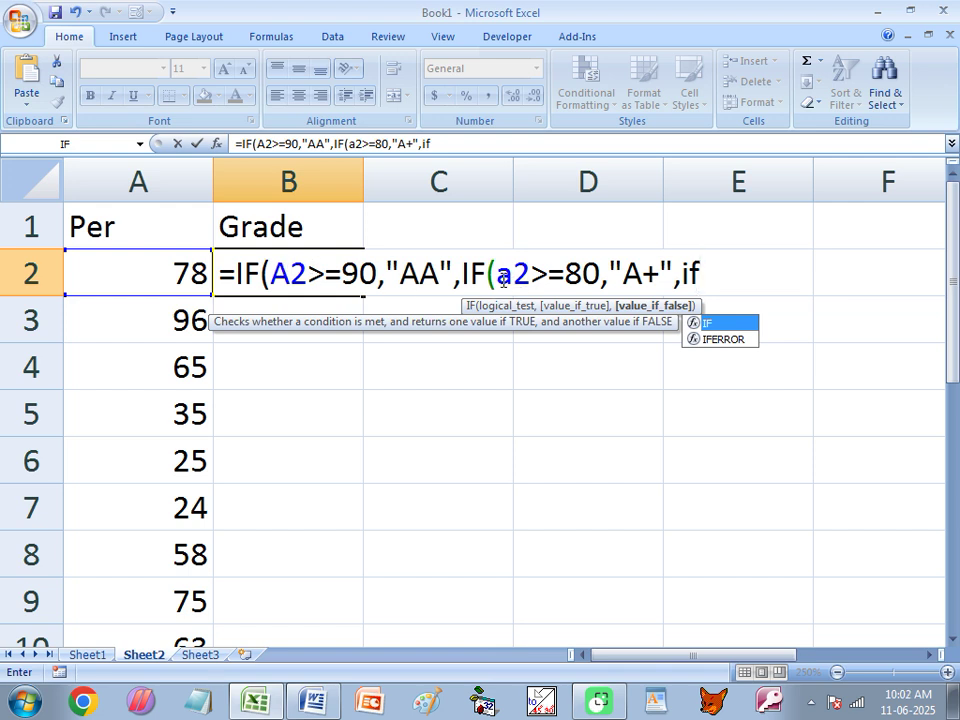
key(Tab)
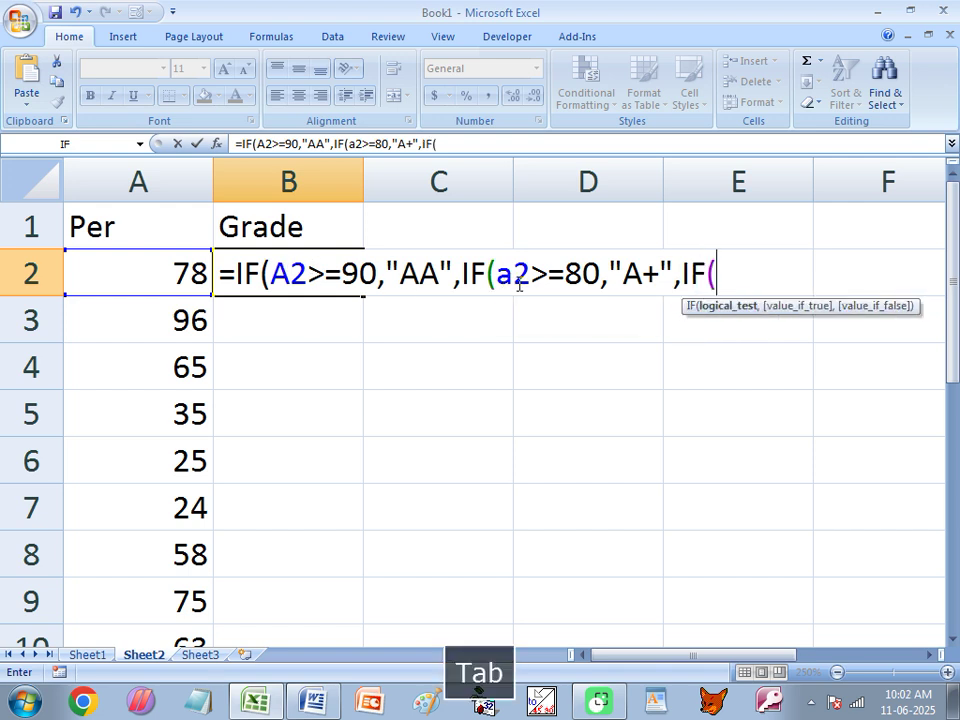
text(a2>=)
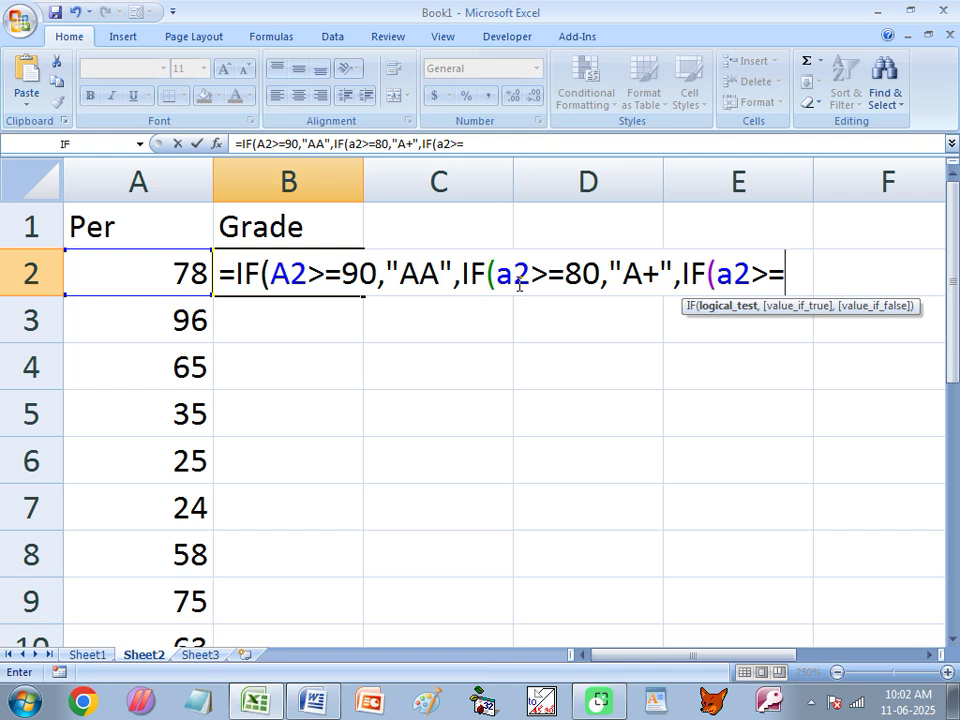
text(70,)
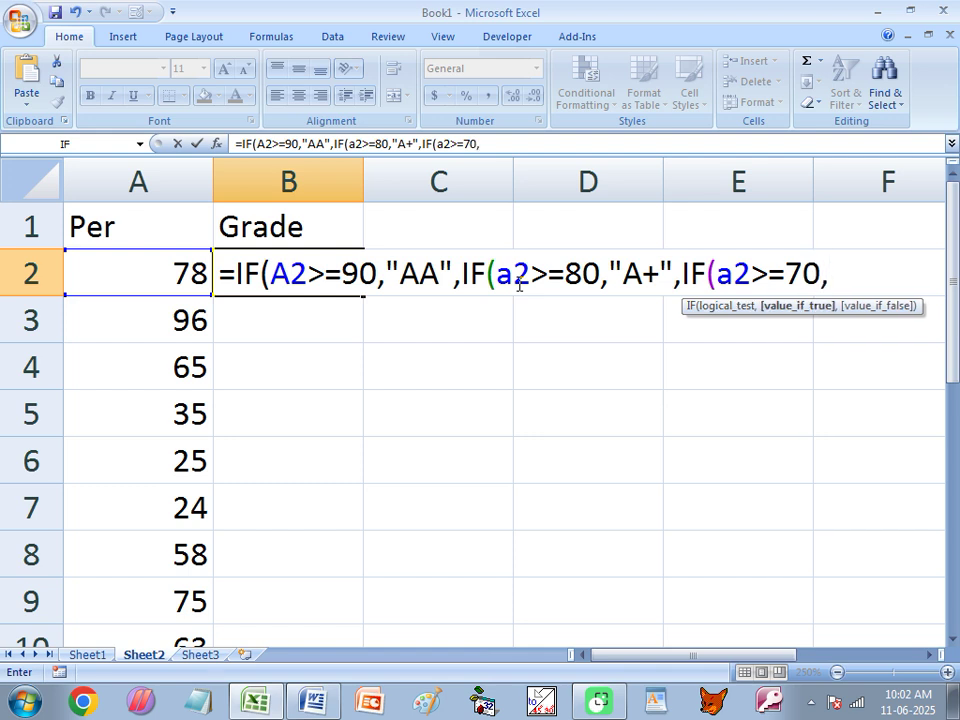
text("A")
key(BackSpace)
text("A')
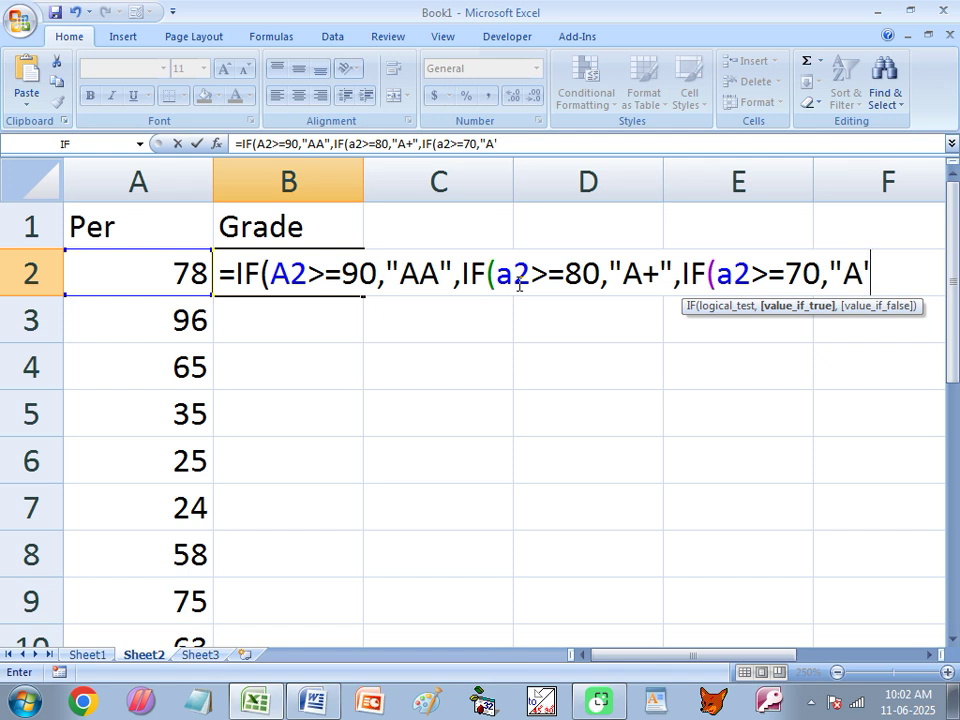
key(BackSpace)
text(",)
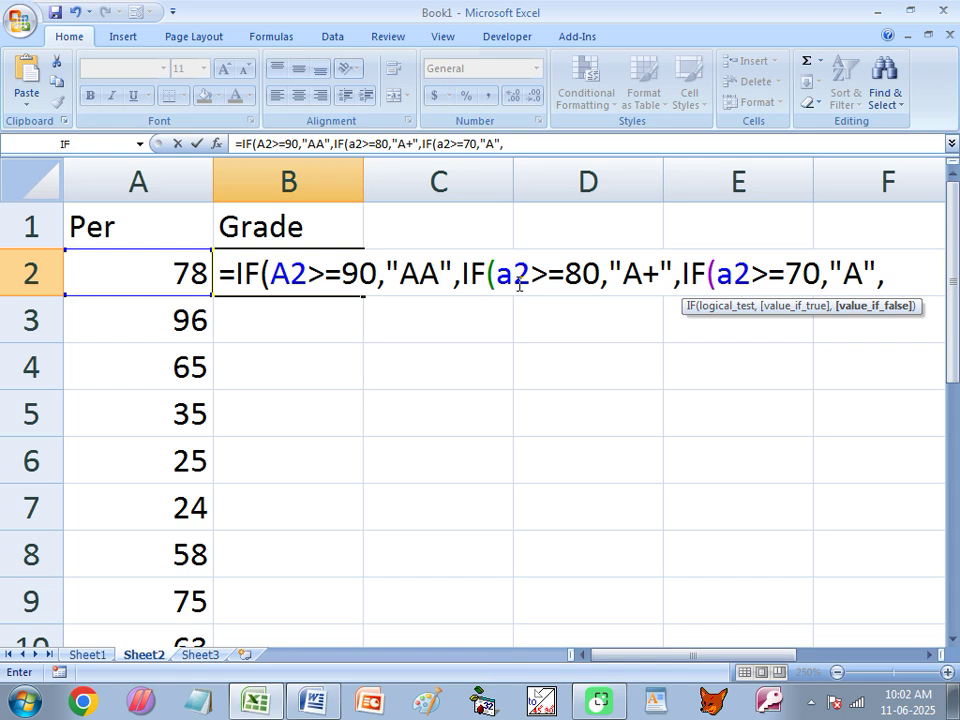
- Nest a fourth IF in the B2 formula that returns "B+" when A2>=60
text(if)
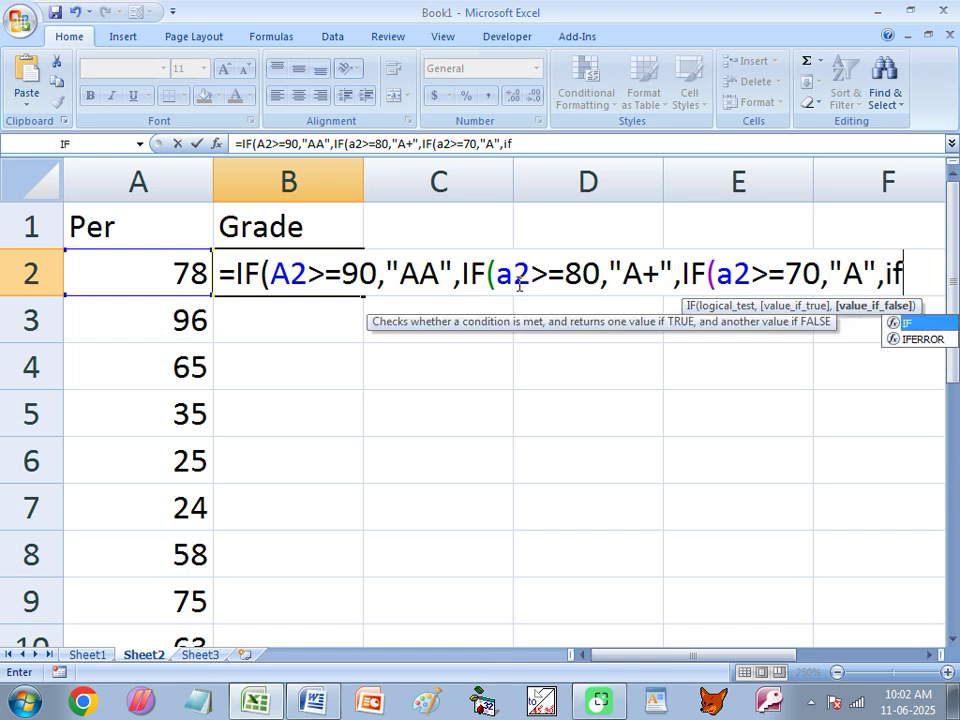
key(Tab)
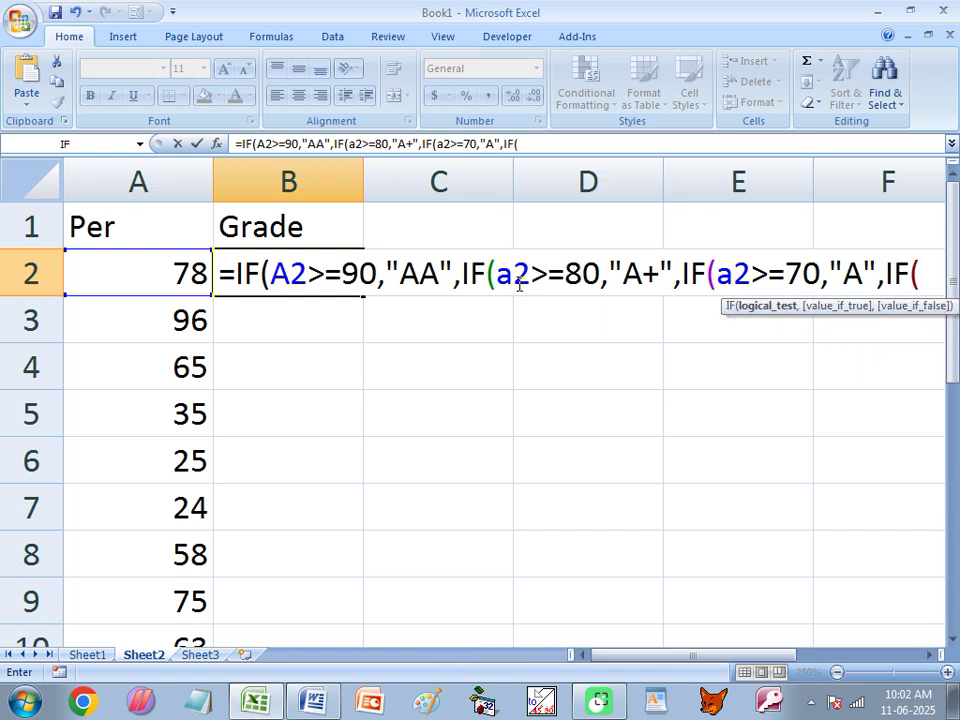
text(a2>=)
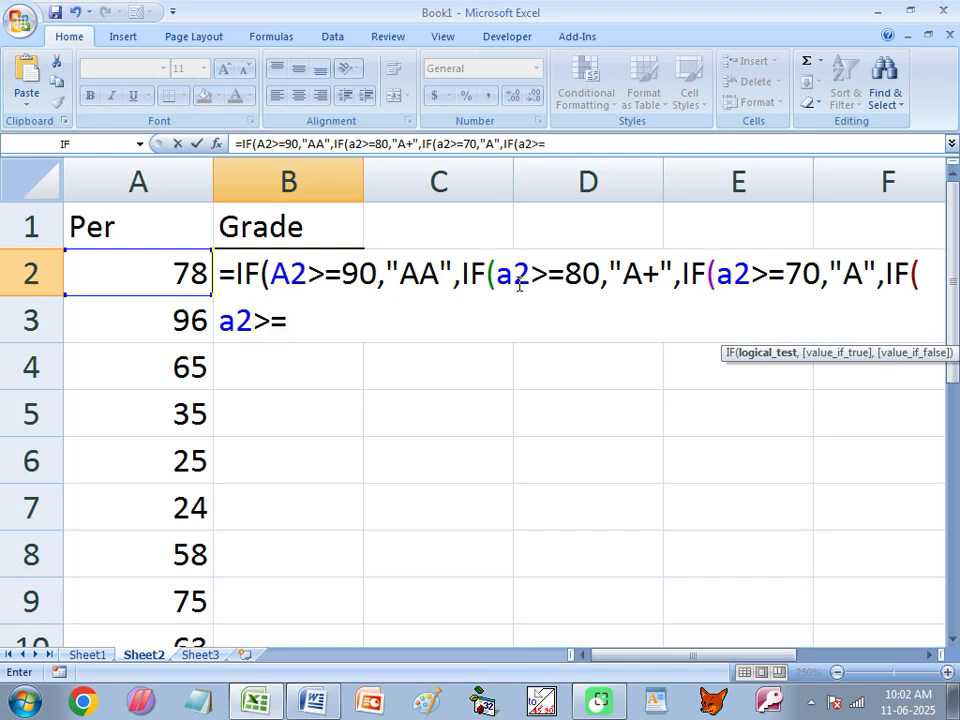
text(60,")
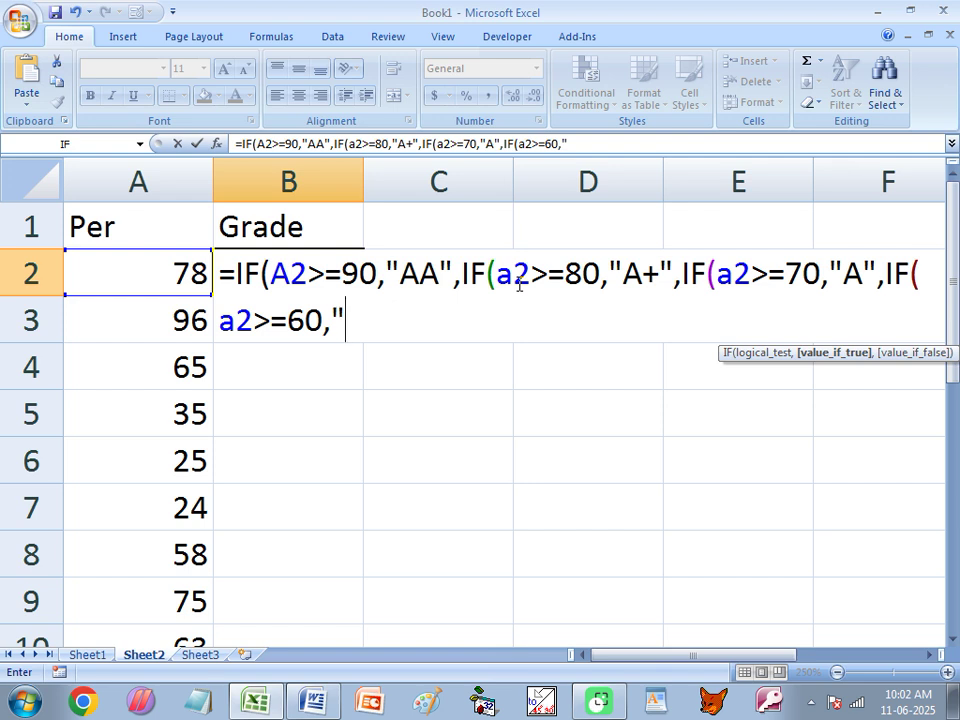
text(B+")
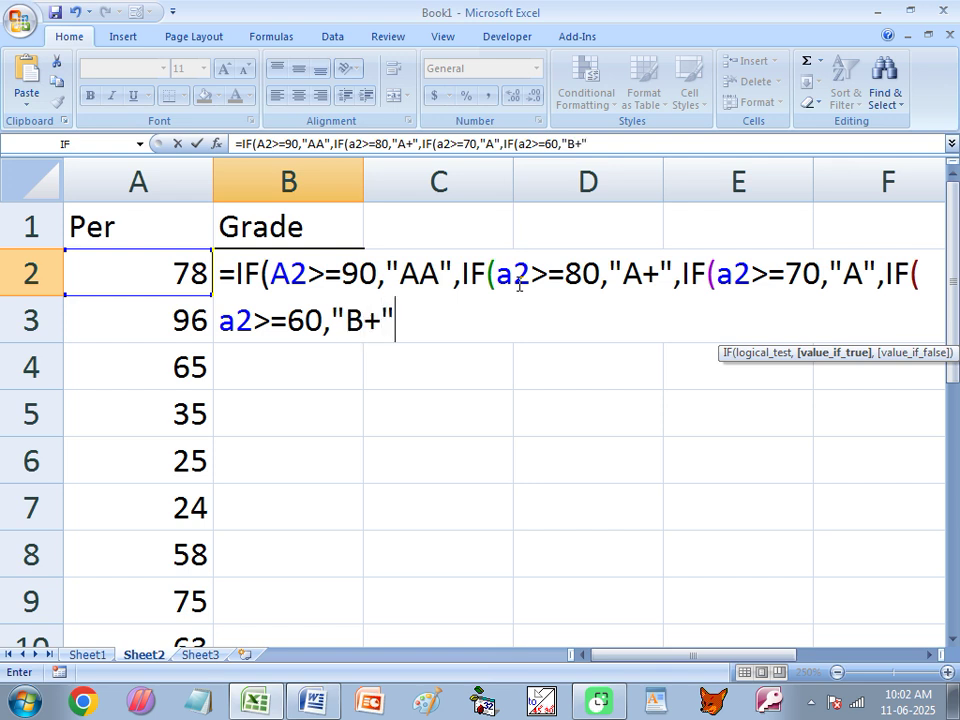
- Nest a fifth IF in the B2 formula that returns "B" when A2>=50
text(,if)
key(Tab)
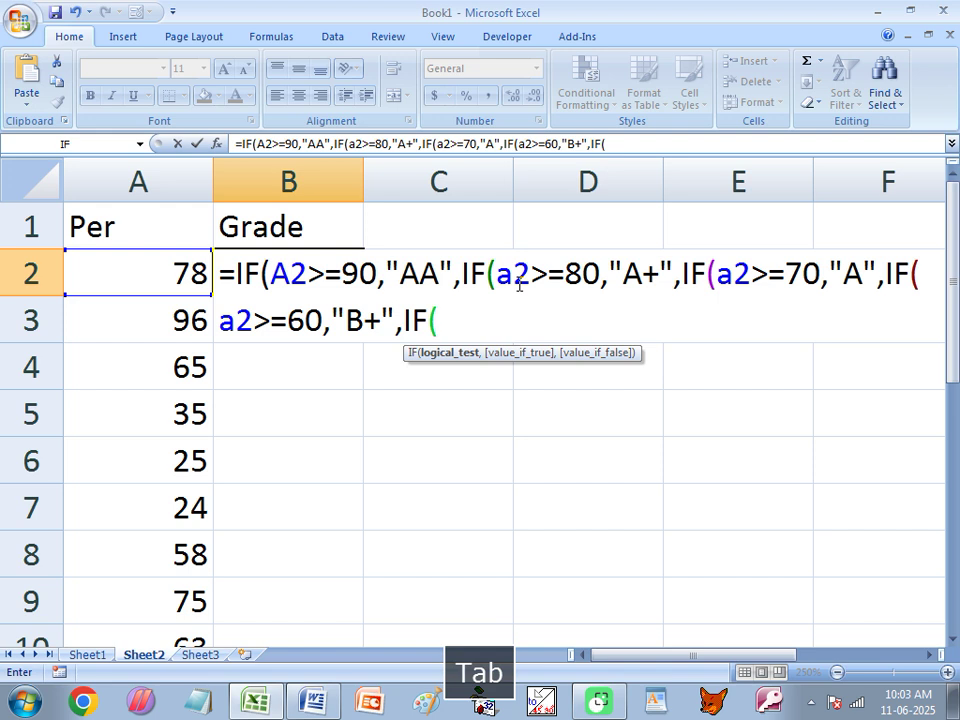
text(a2>=)
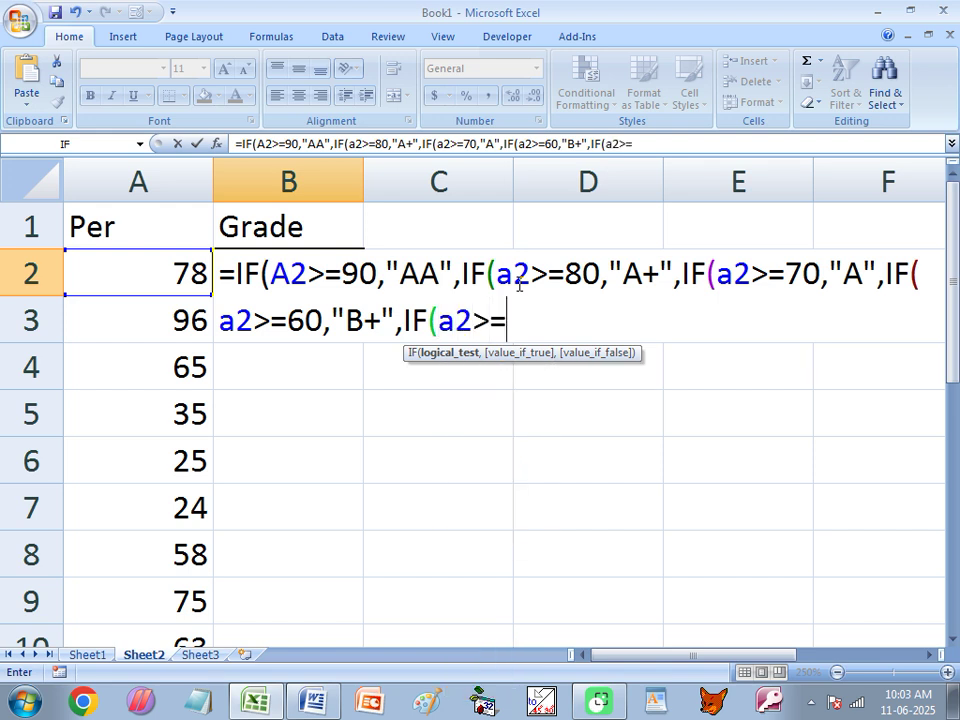
text(50,")
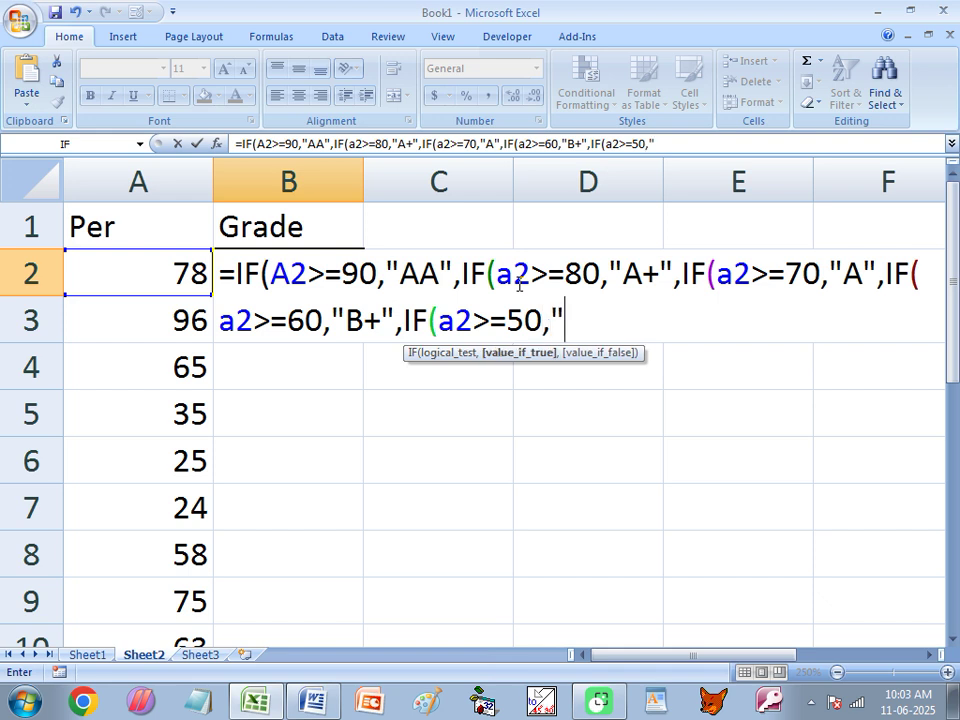
text(B",if)
- Nest a sixth IF in the B2 formula that returns "C+" when A2>=40
key(Tab)
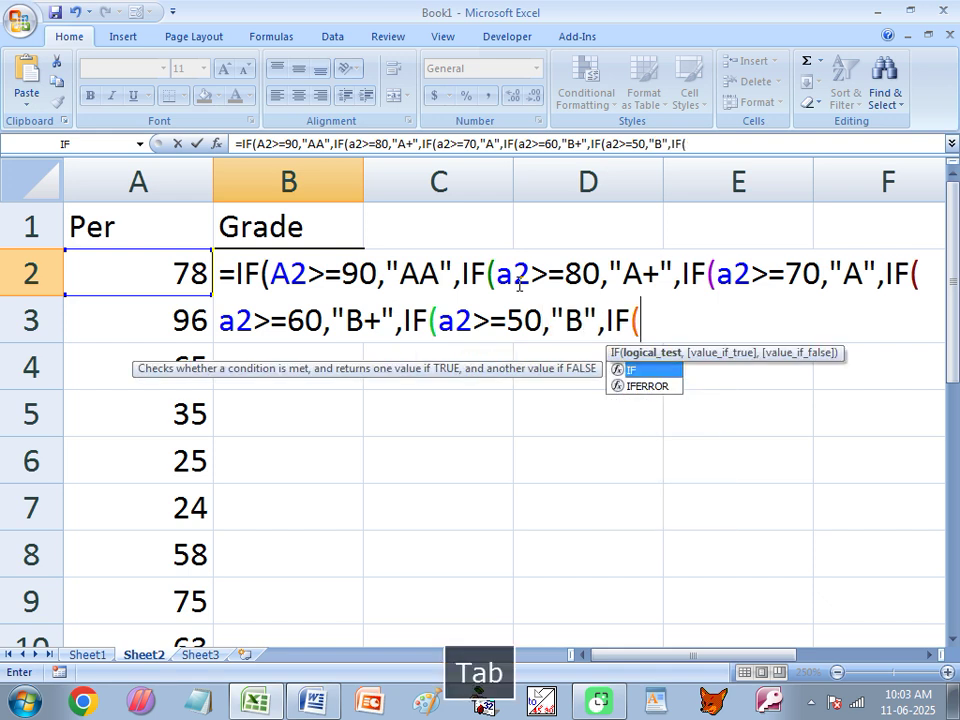
text(a)
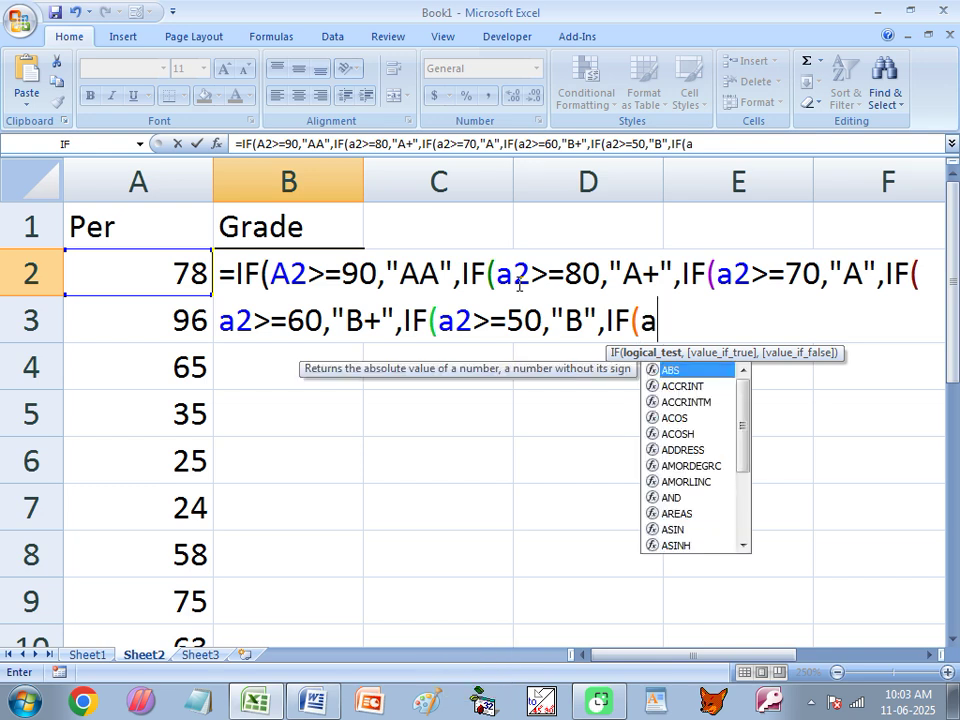
text(2)
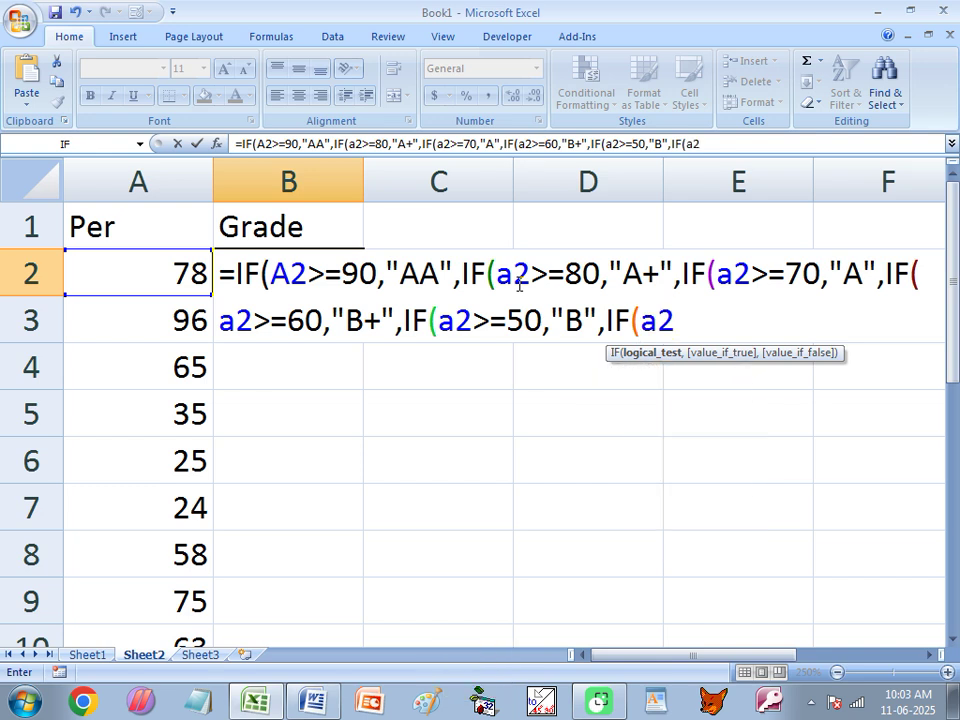
text(>=40,")
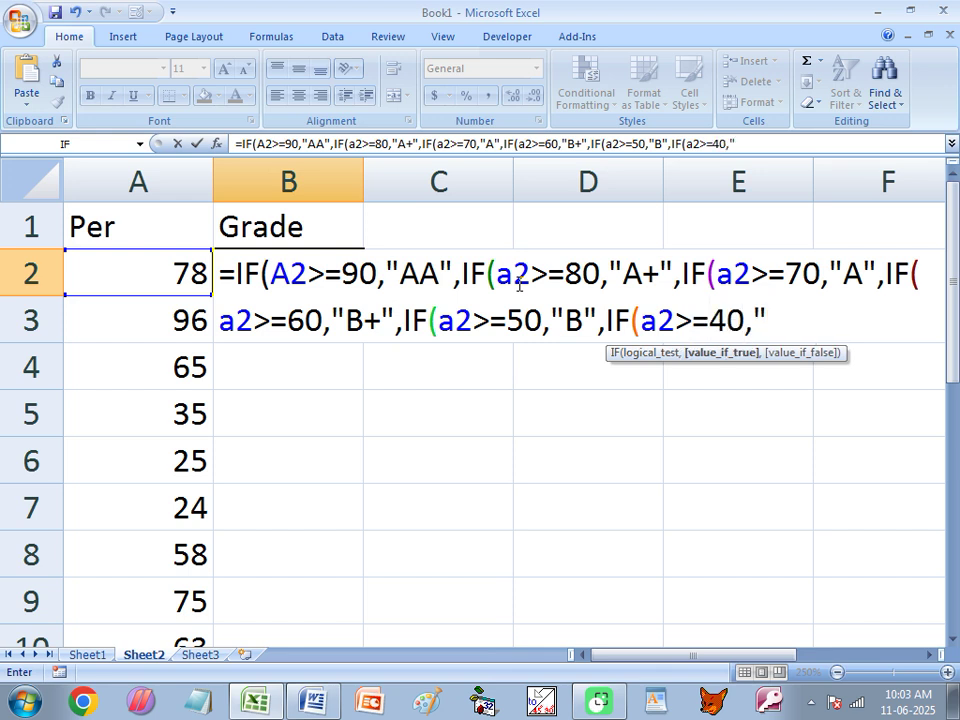
text(C+)
text(",if)
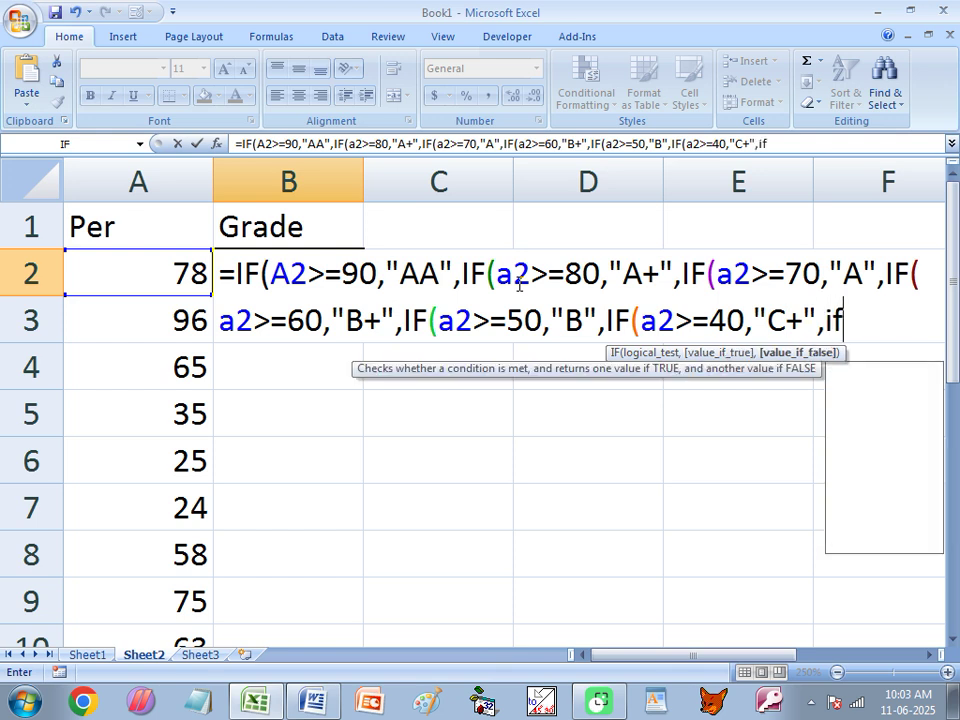
- Nest a seventh IF in the B2 formula that returns "C" when A2>=30
key(Tab)
text(a2)
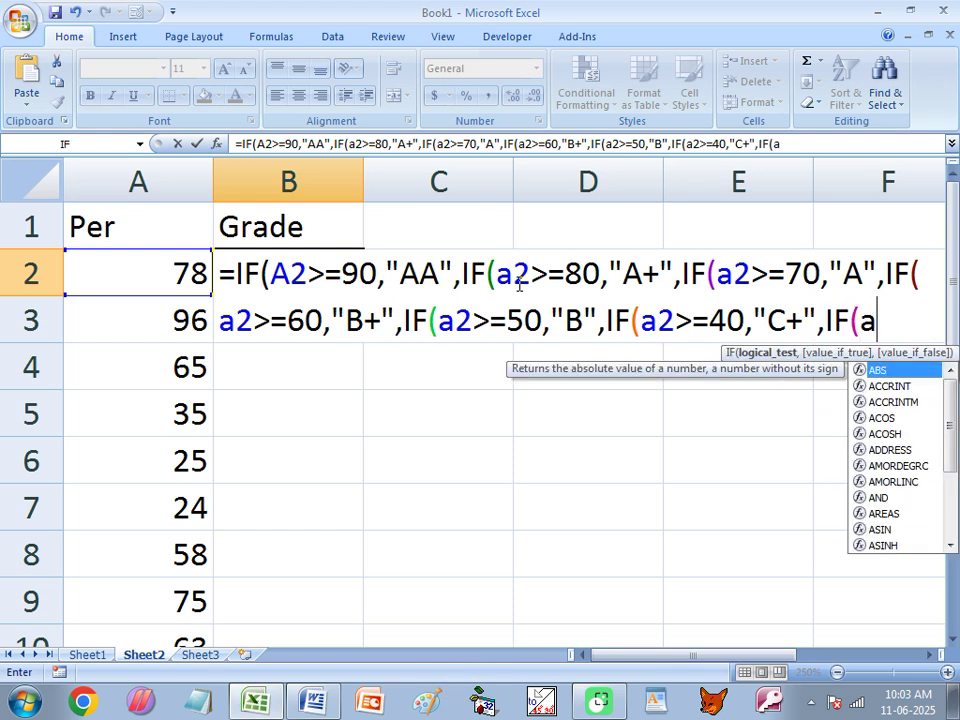
text(>=)
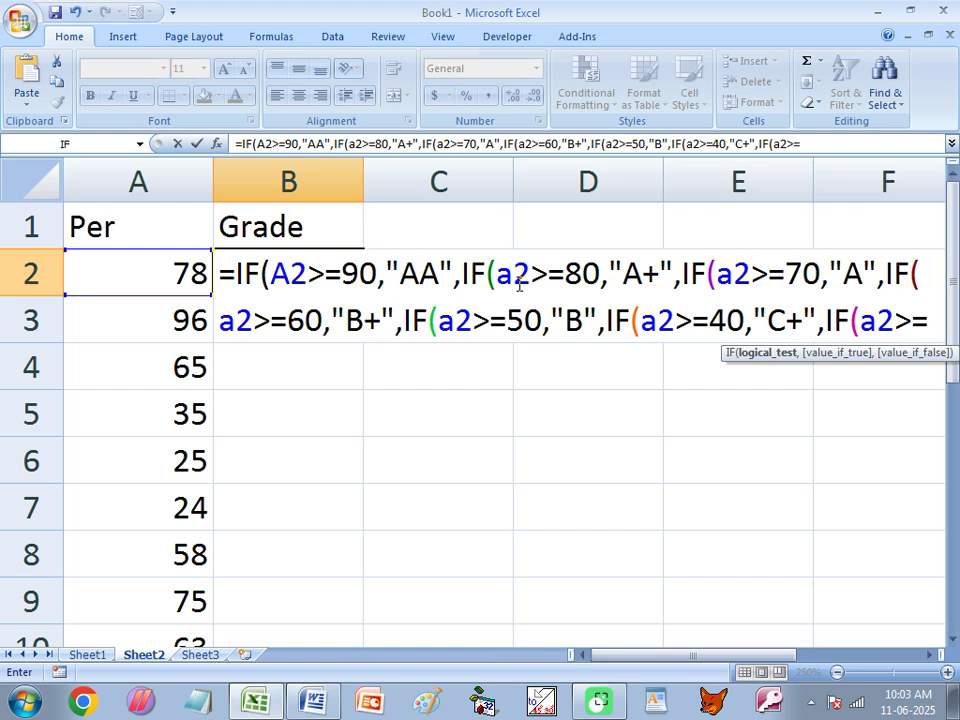
text(30)
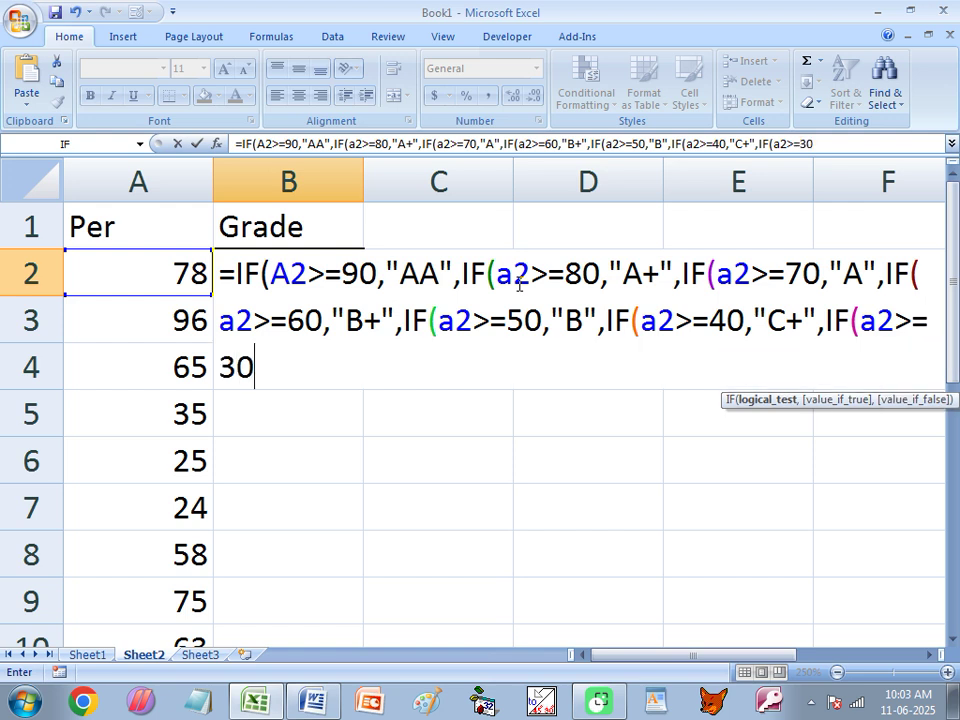
text(,"C",if)
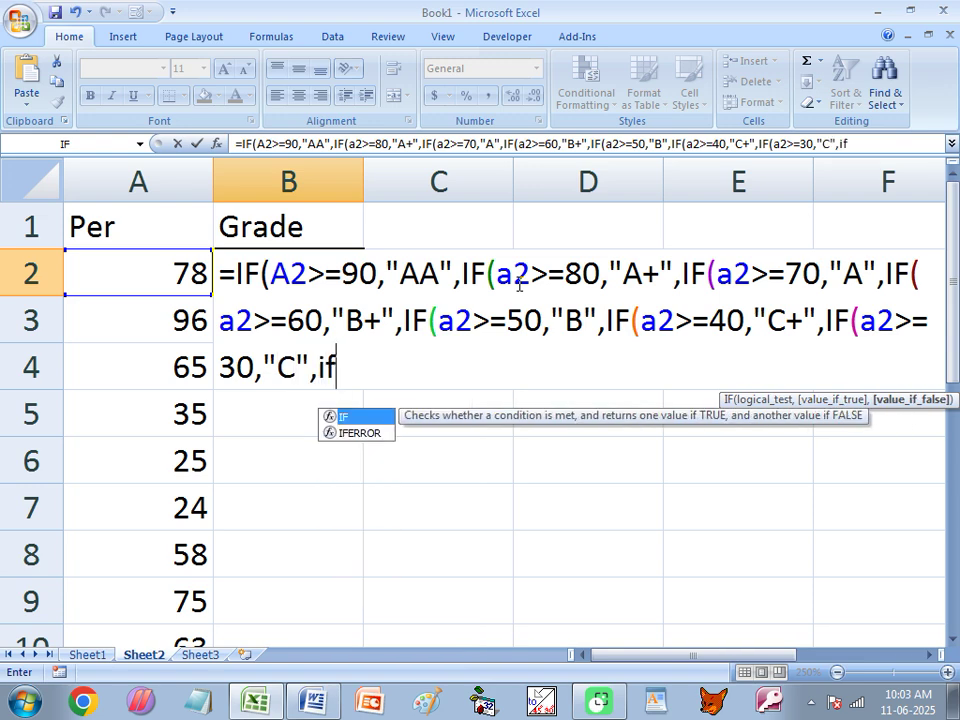
- Nest an eighth IF in the B2 formula that returns "D" when A2>=25
key(Tab)
text(a2>)
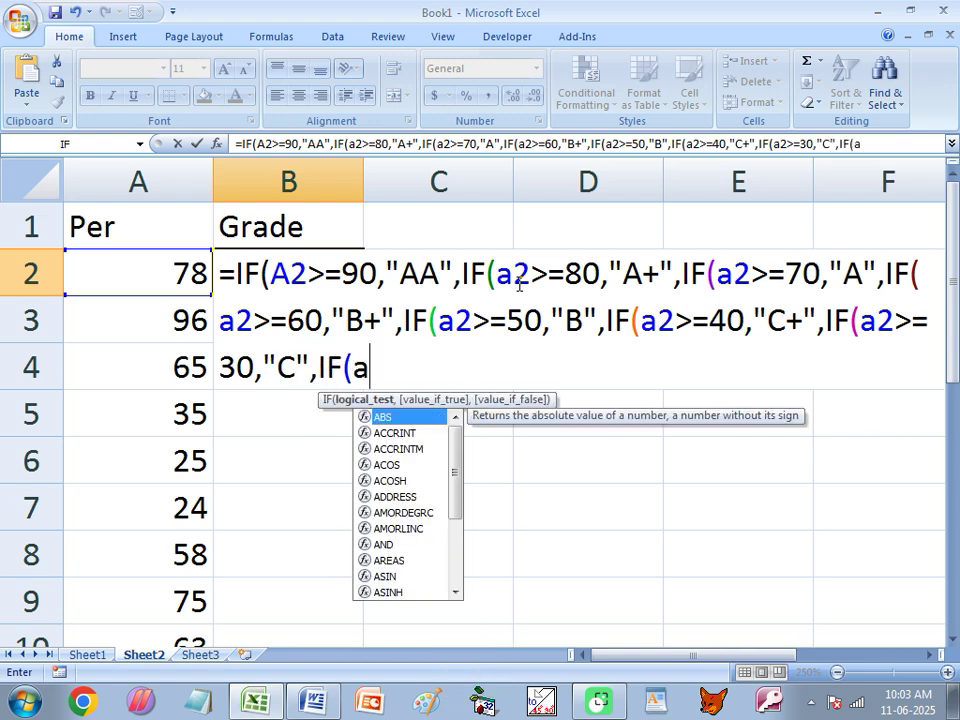
text(=)
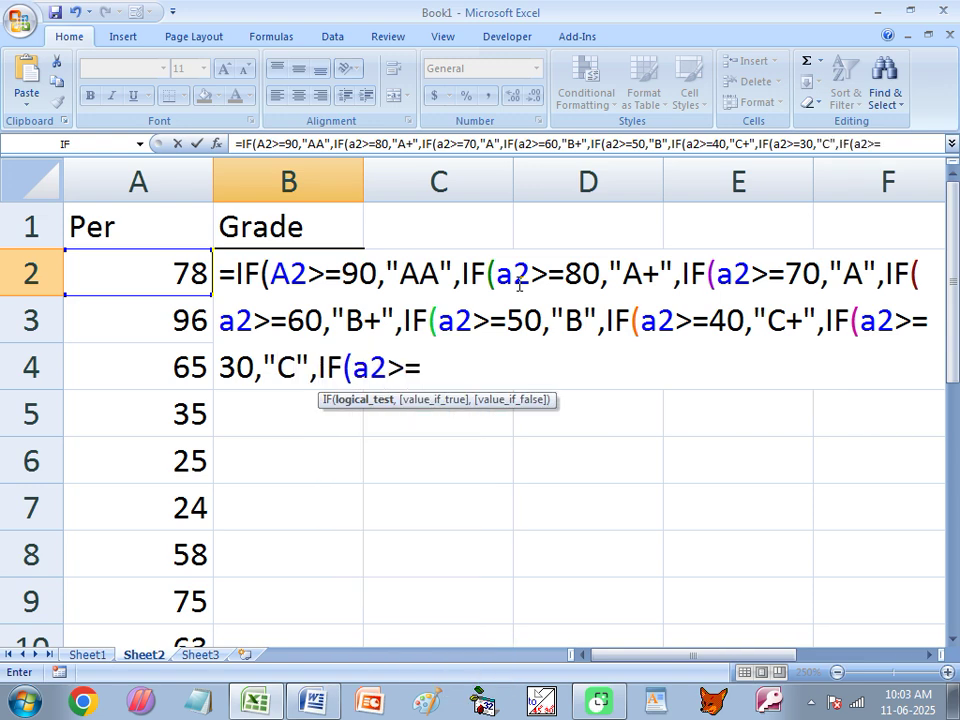
text(25,"D)
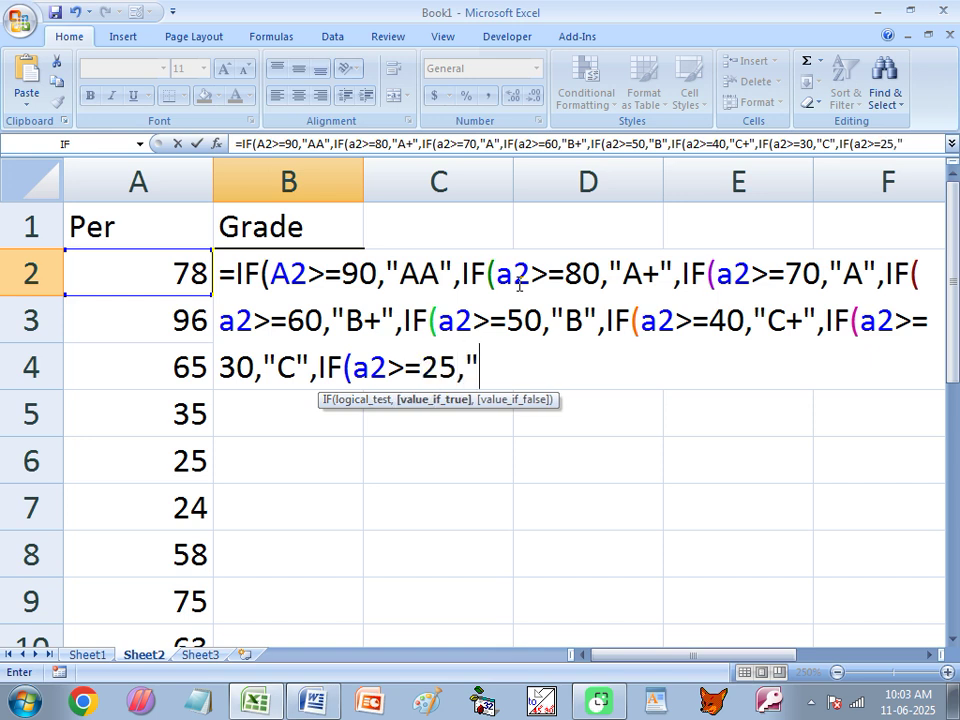
text(",)
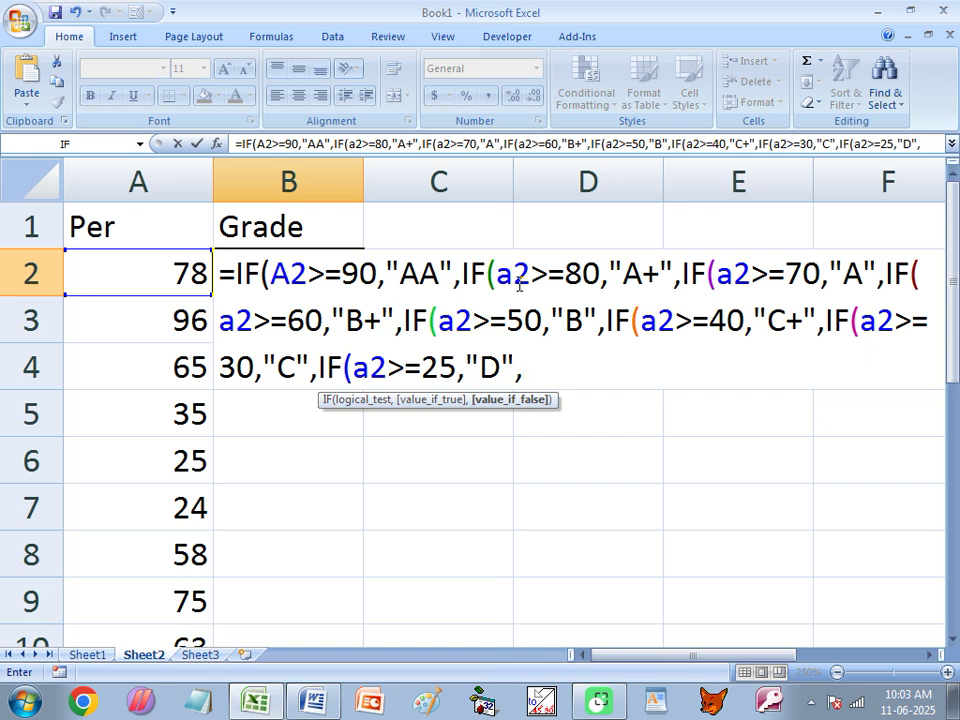
- Check the condition table in the Word document Class of CITA.docx, then complete the B2 formula in Excel with "Fail" and eight closing brackets
click(313, 700)
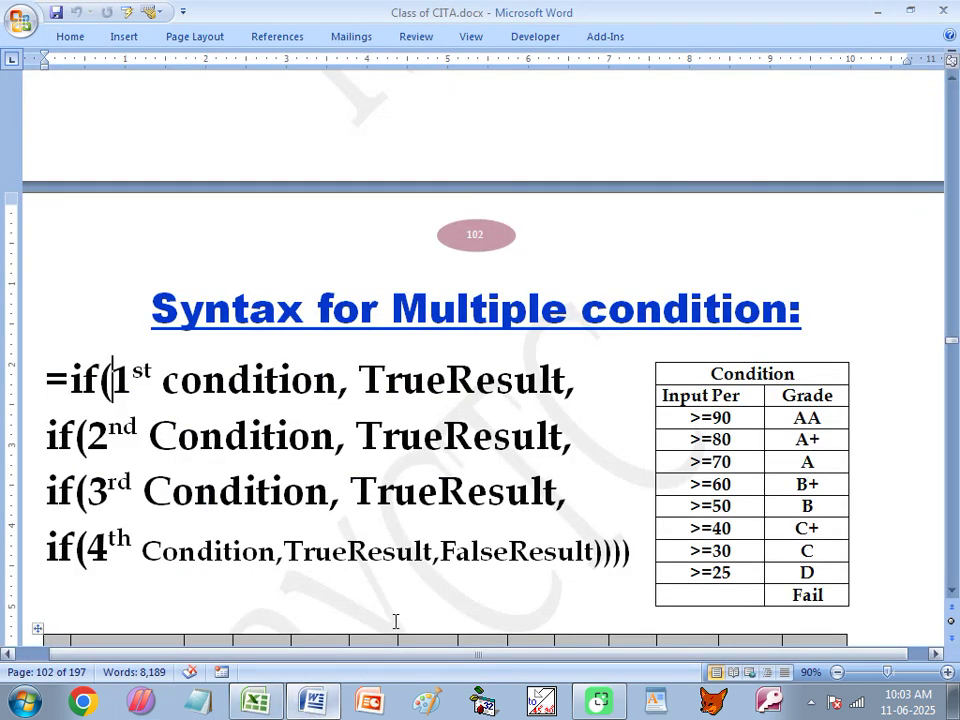
drag(806, 570, 700, 418)
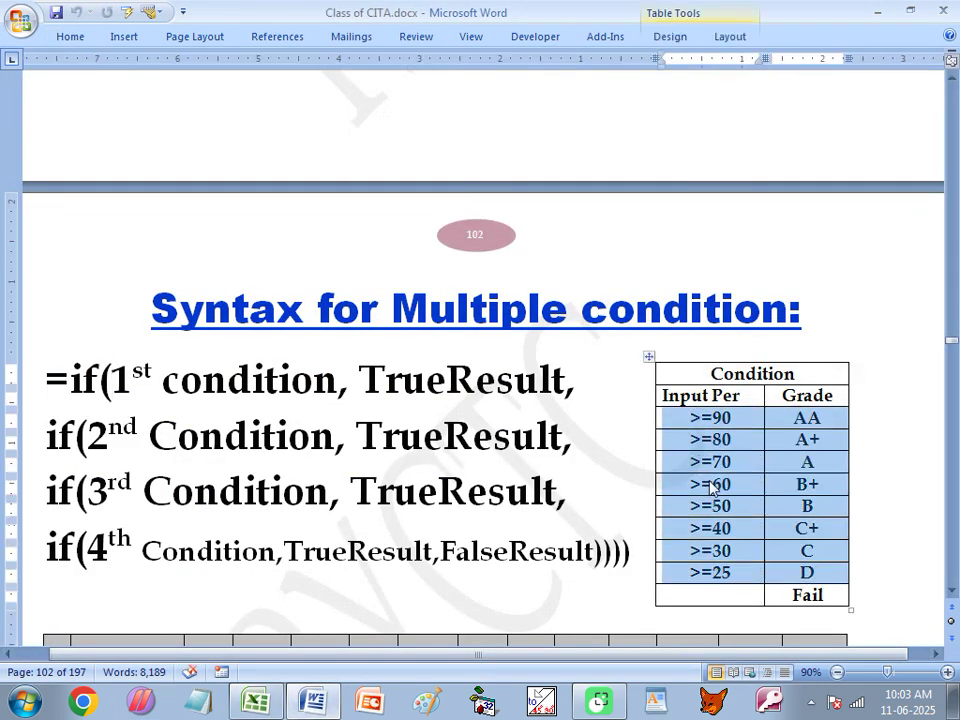
drag(790, 595, 827, 596)
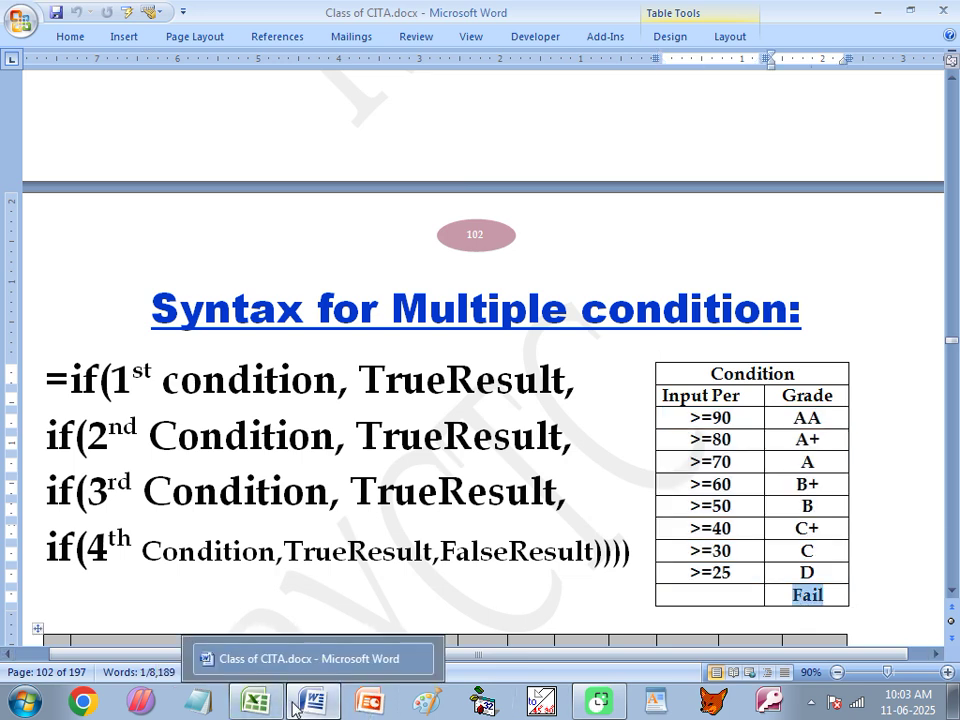
click(255, 701)
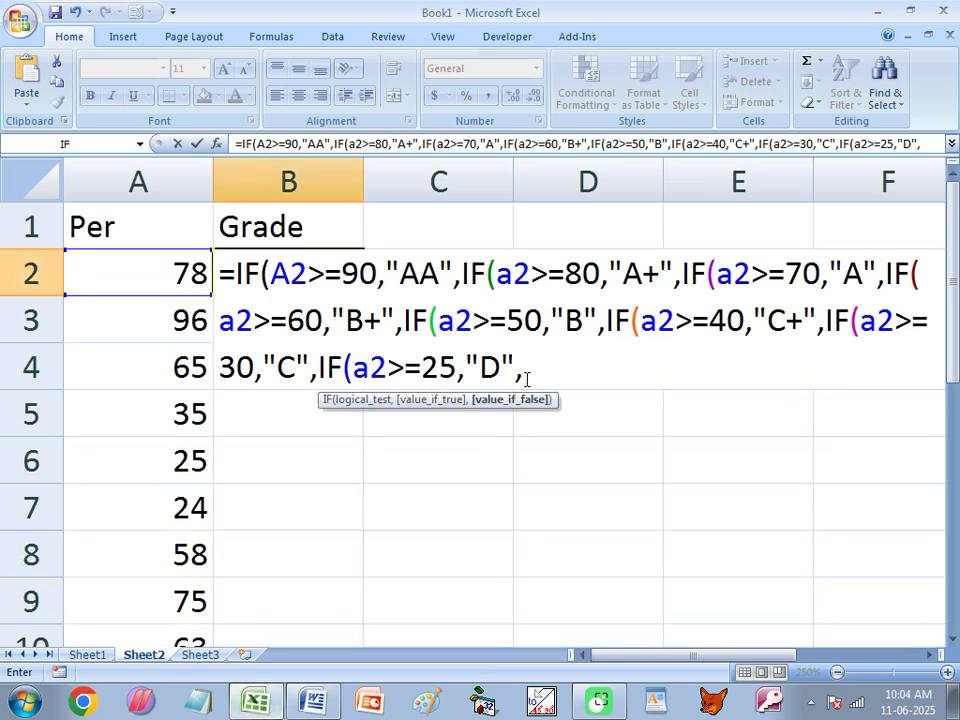
text(")
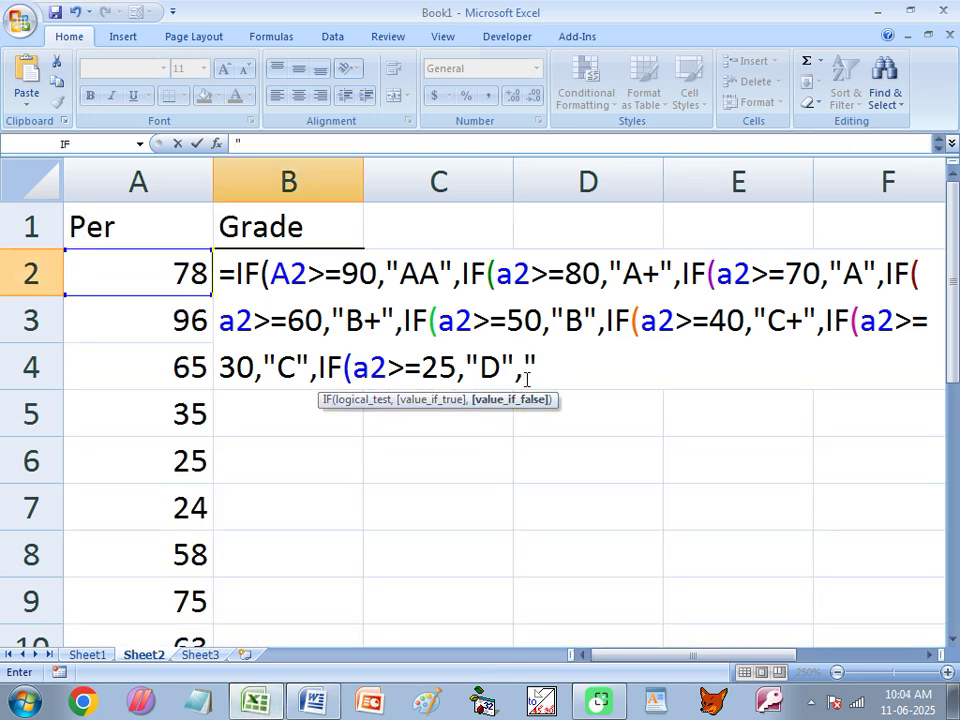
text(Fail")
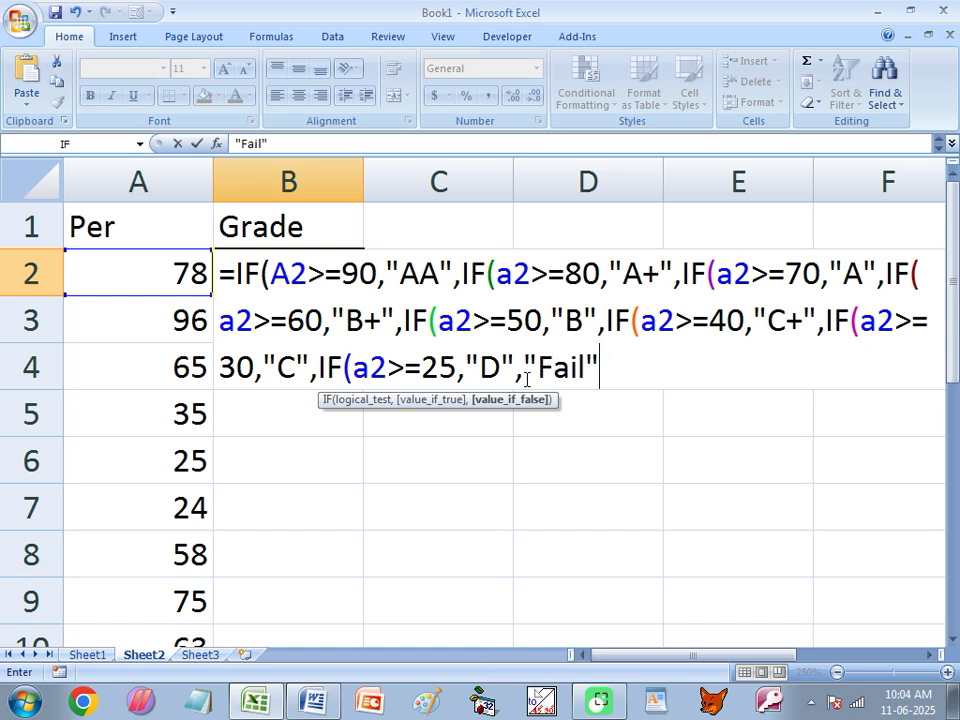
text()))
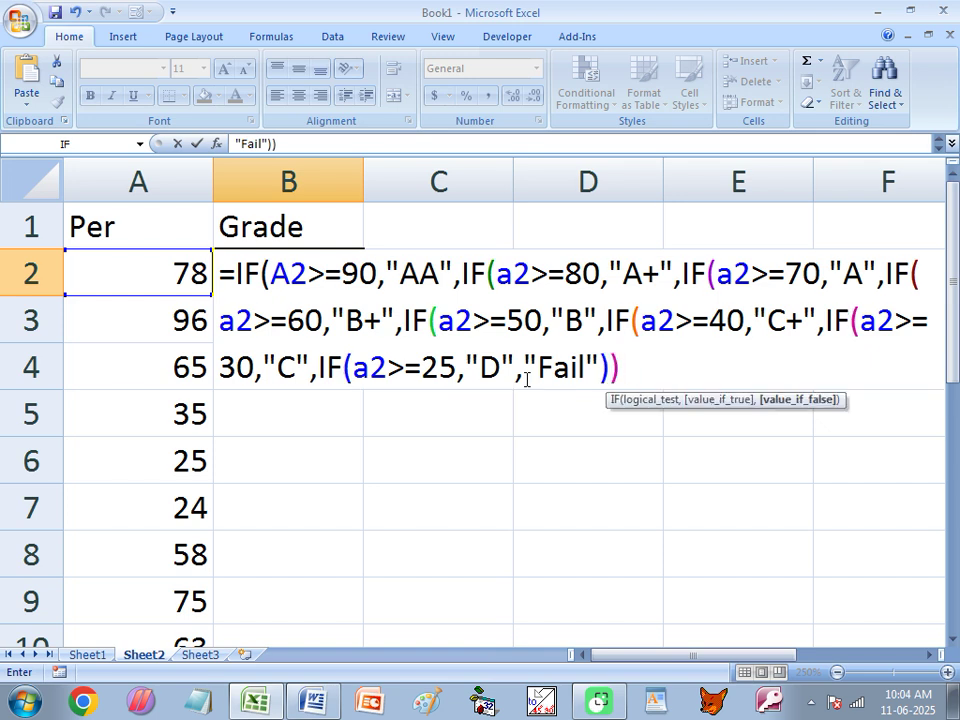
text())))
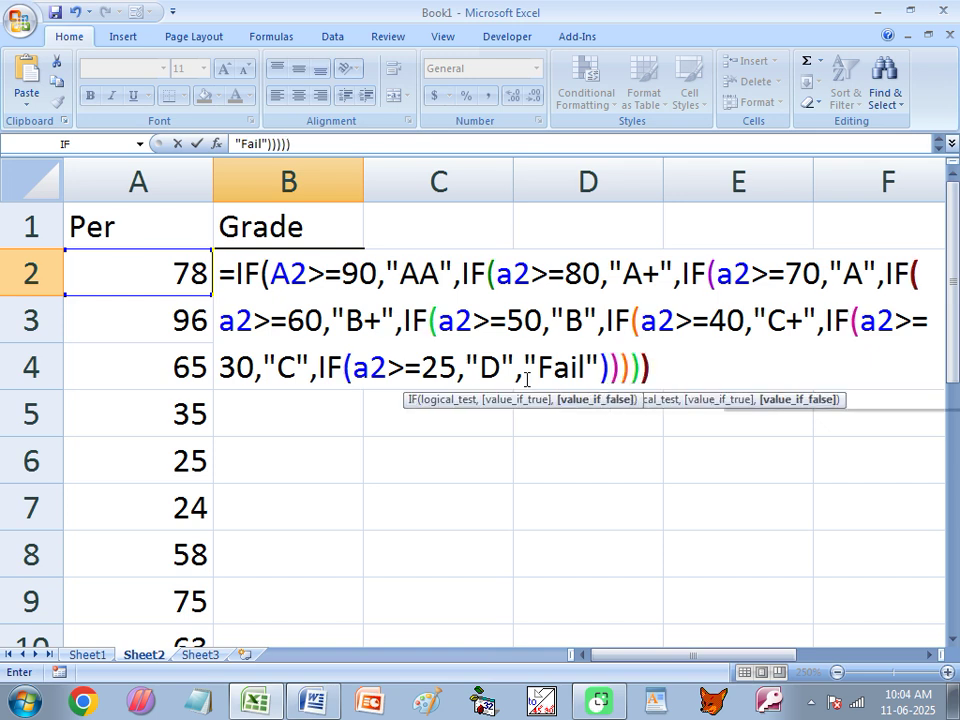
text())))
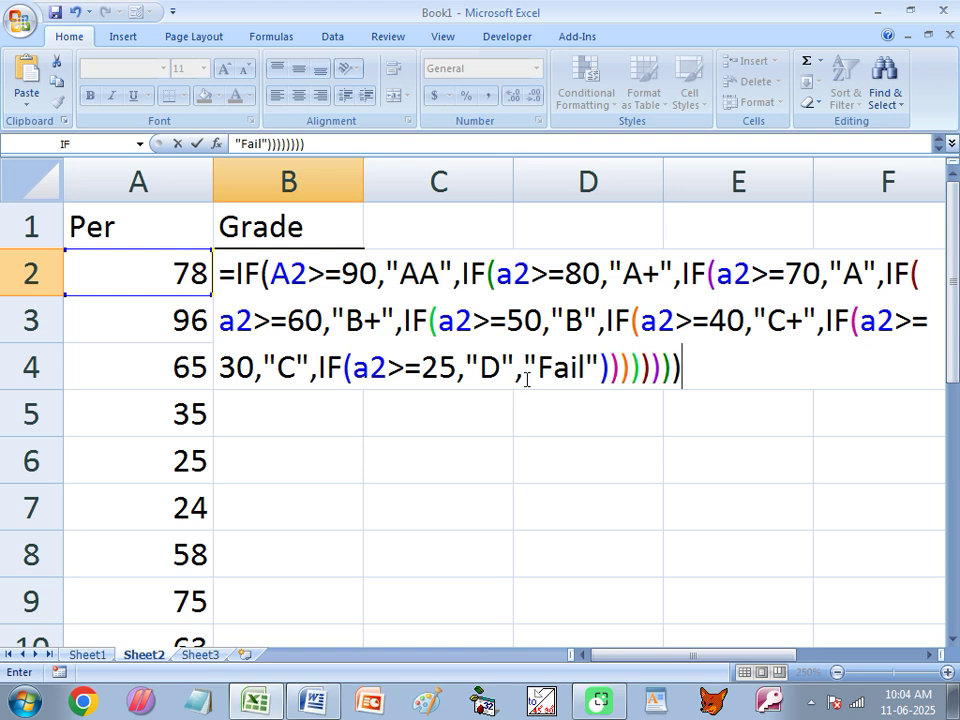
double_click(546, 322)
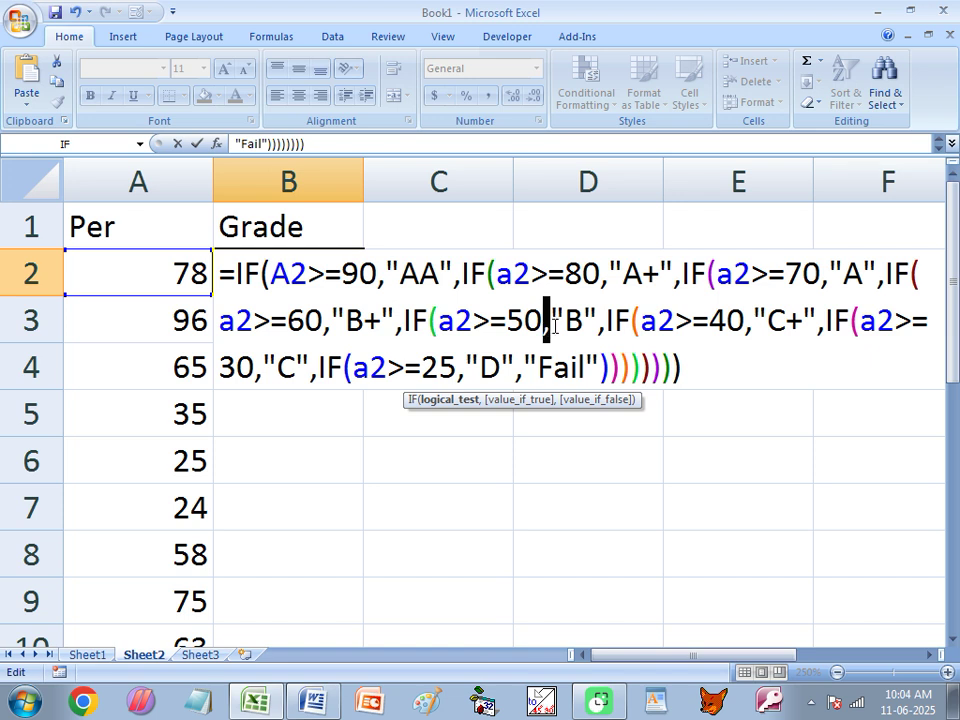
click(690, 358)
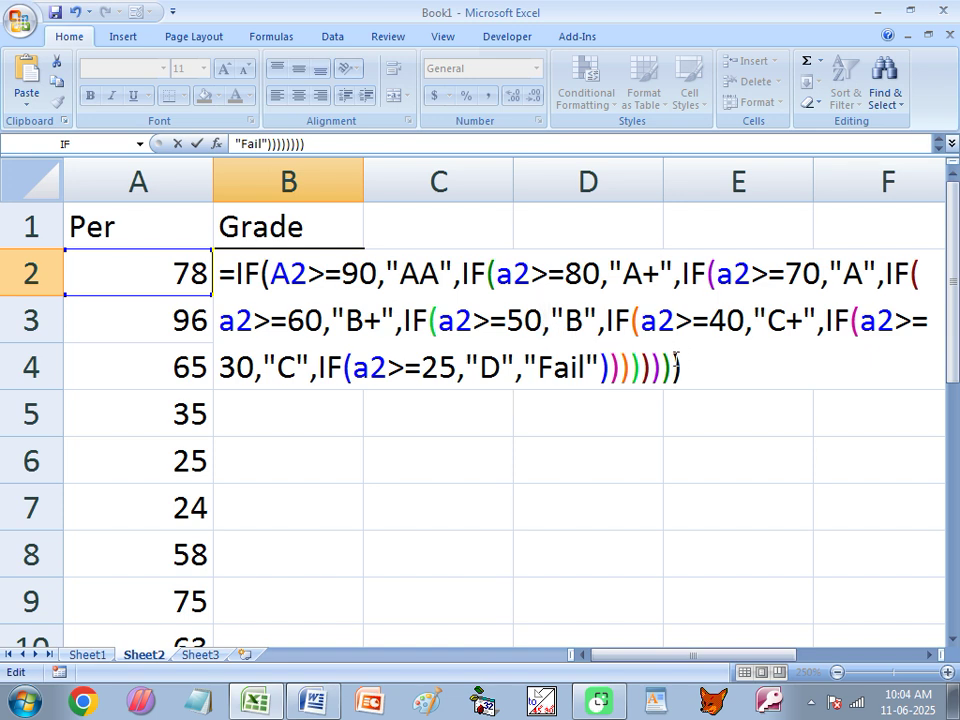
key(Return)
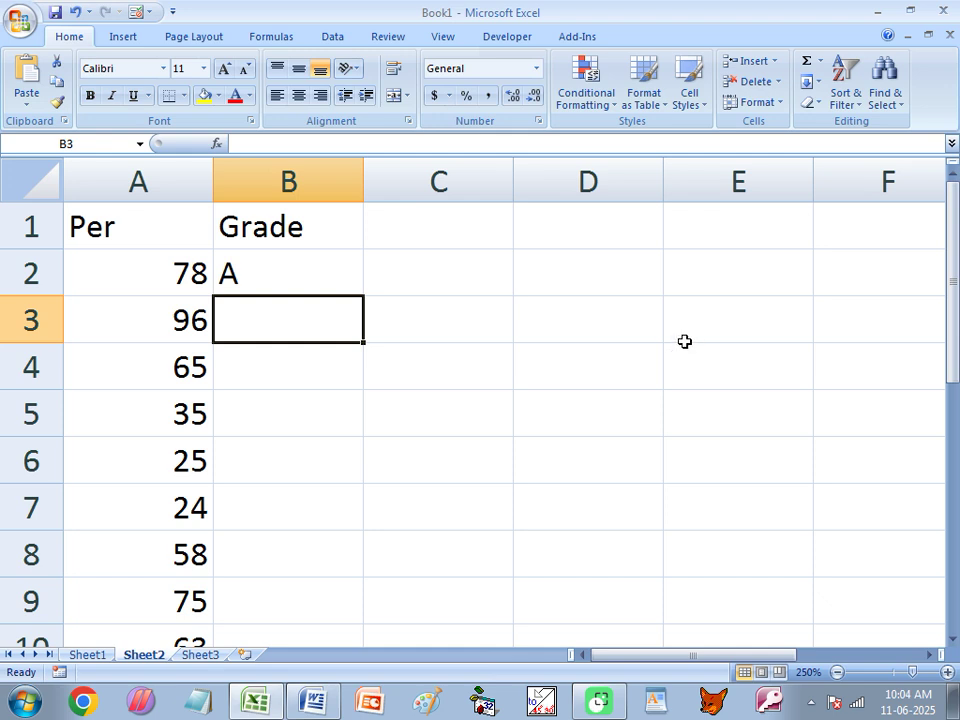
- Test the grade formula by entering 21, 55 and finally 99 as the percentage in A2
click(174, 283)
text(21)
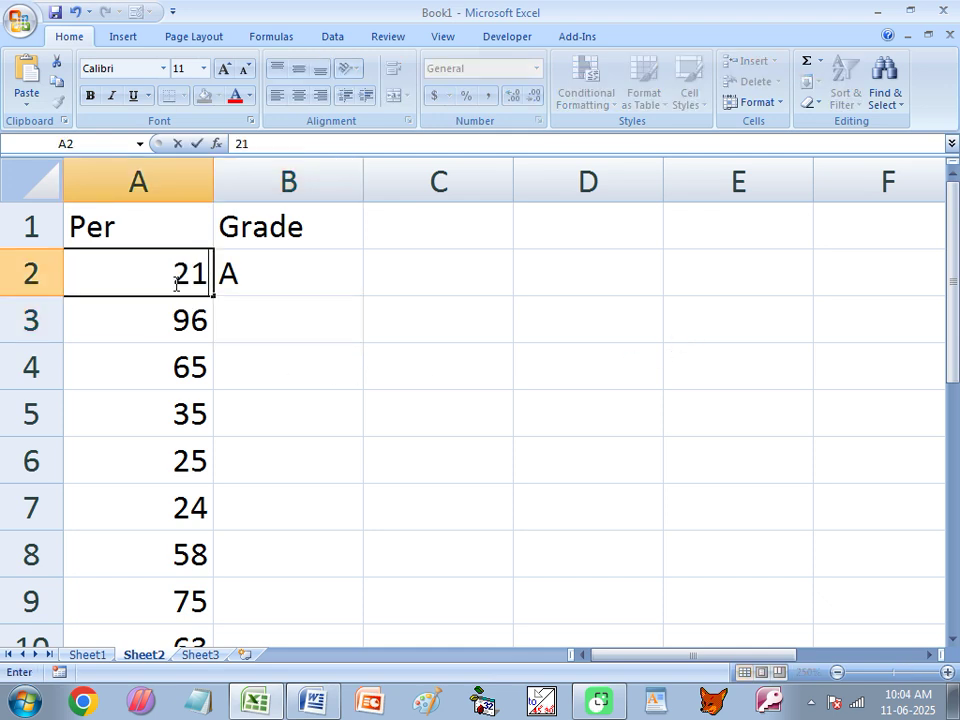
key(Return)
click(174, 283)
text(55)
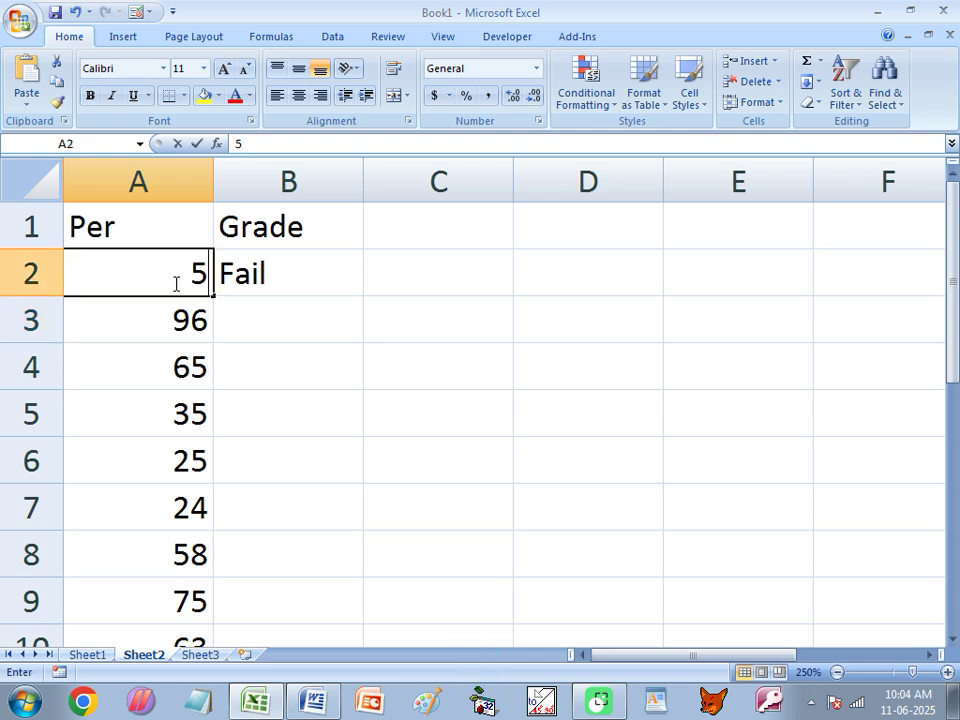
key(Return)
click(174, 283)
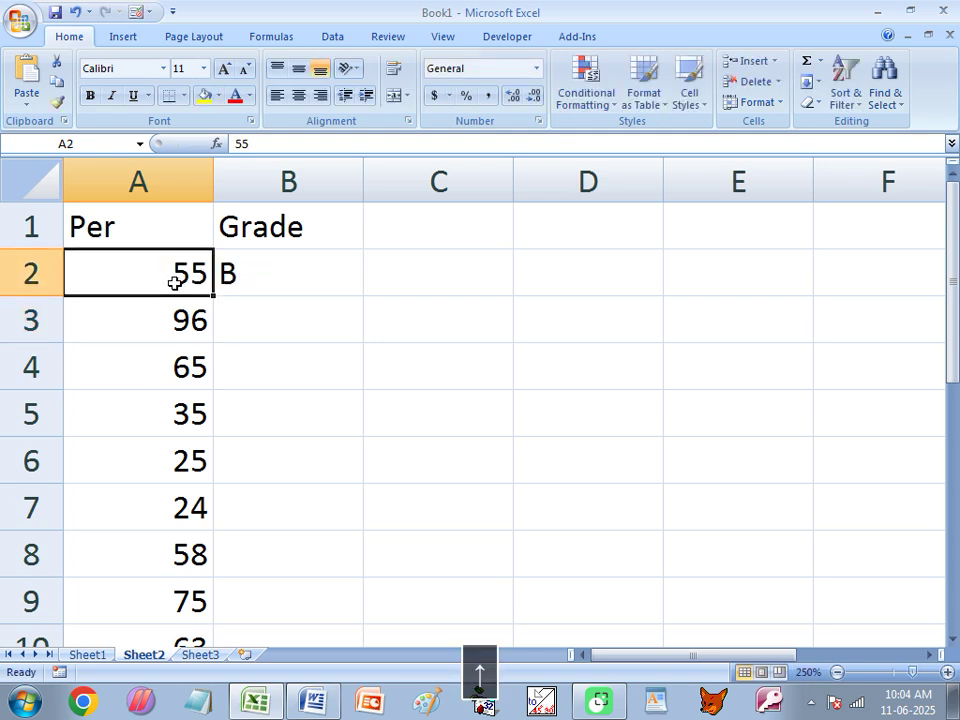
text(99)
key(Return)
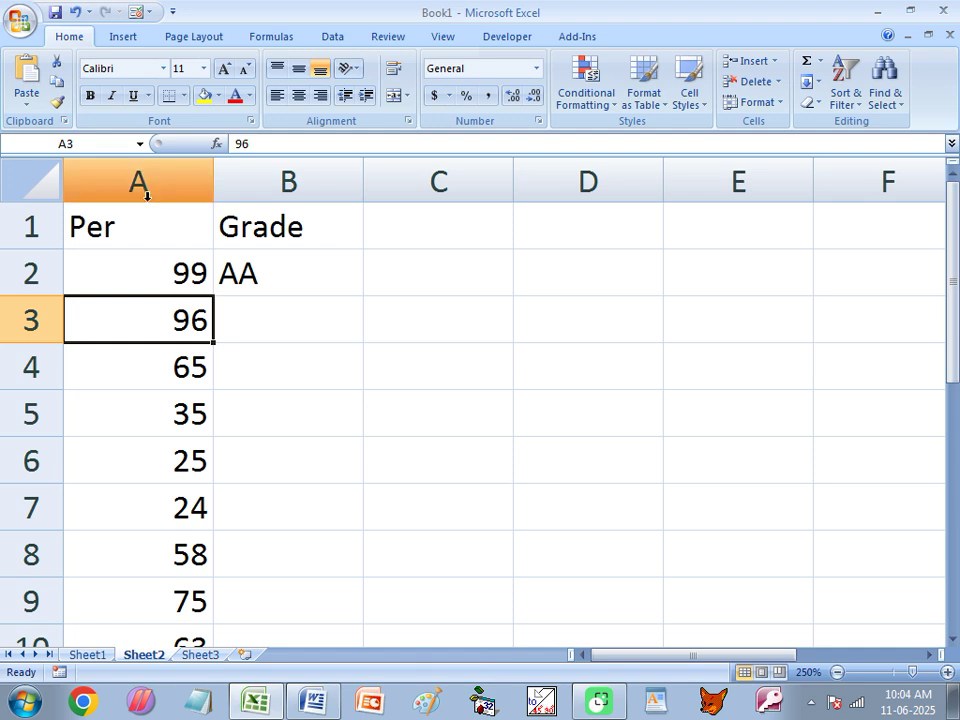
- Fill the B2 grade formula down to B10 and check the grades for the percentages in A6 and A7
click(272, 276)
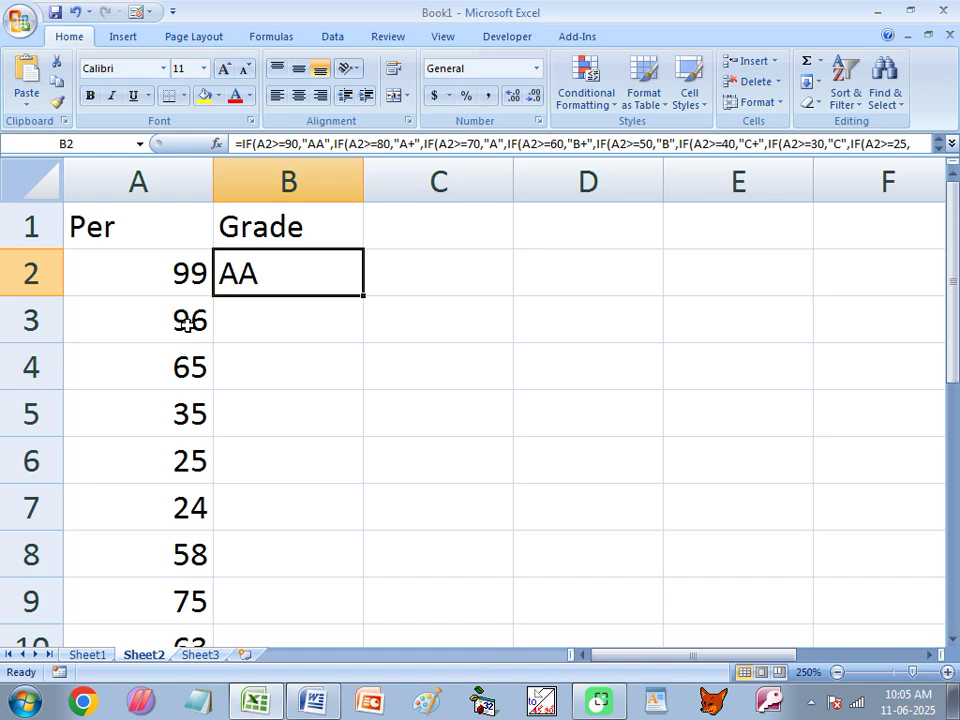
drag(189, 317, 154, 615)
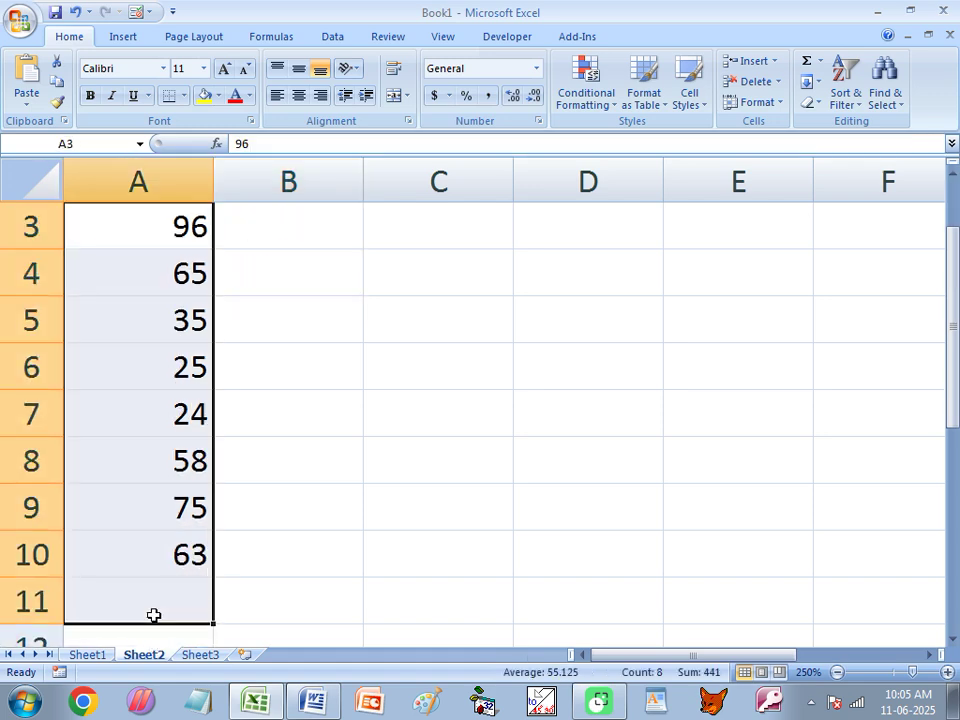
scroll(178, 459, up, 1)
click(328, 272)
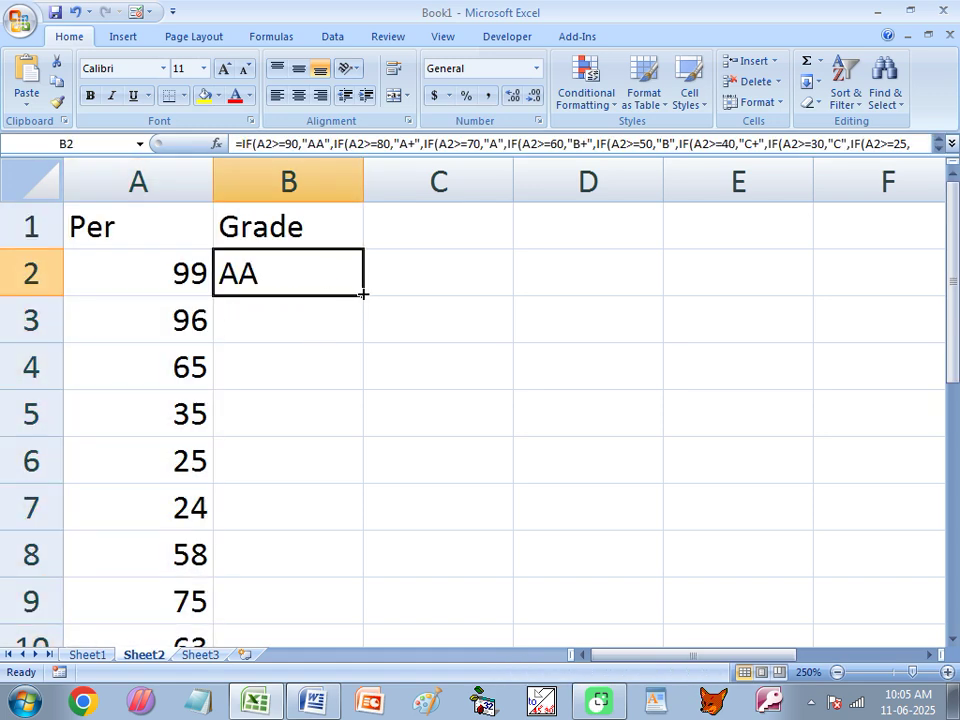
double_click(363, 296)
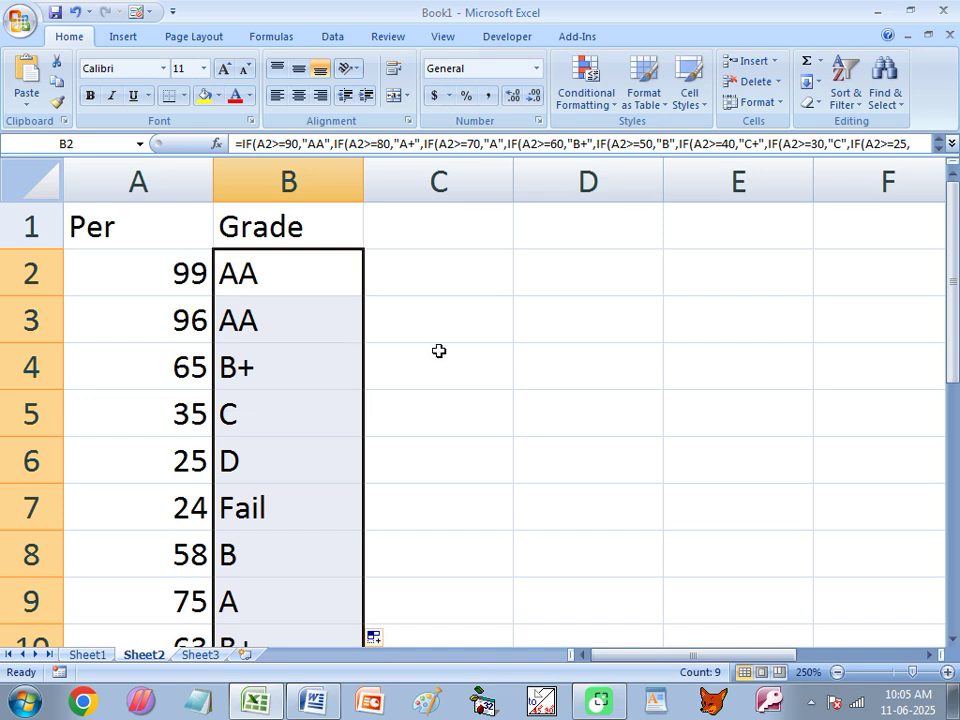
click(161, 459)
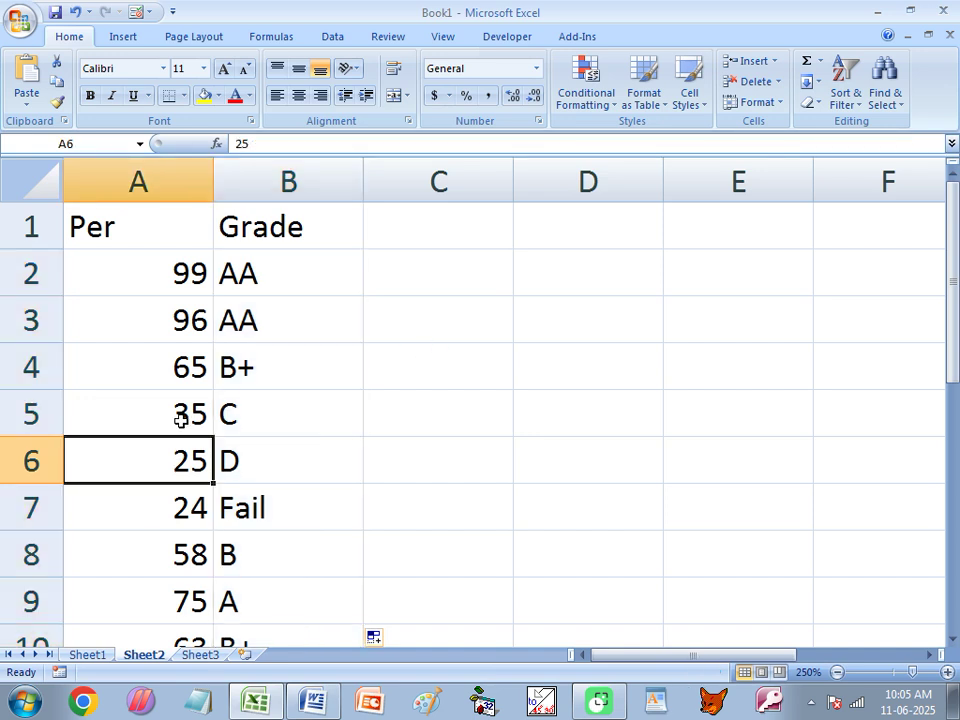
click(170, 512)
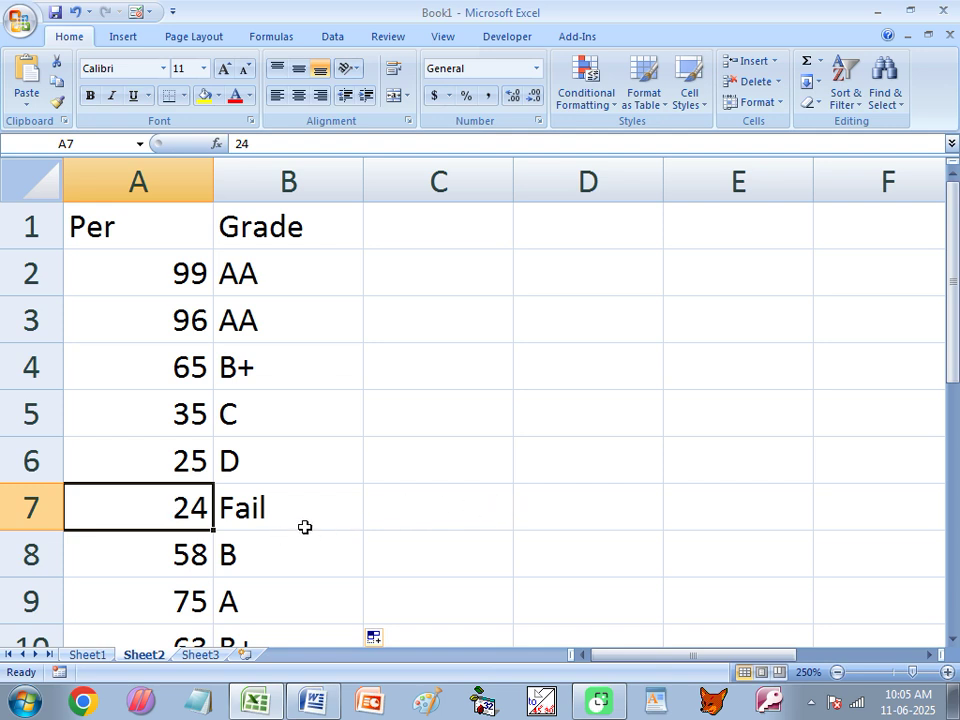
- Check the Sheet2 grades down to row 10, then review the marks table's column headings in the Word document Class of CITA.docx
scroll(305, 527, down, 1)
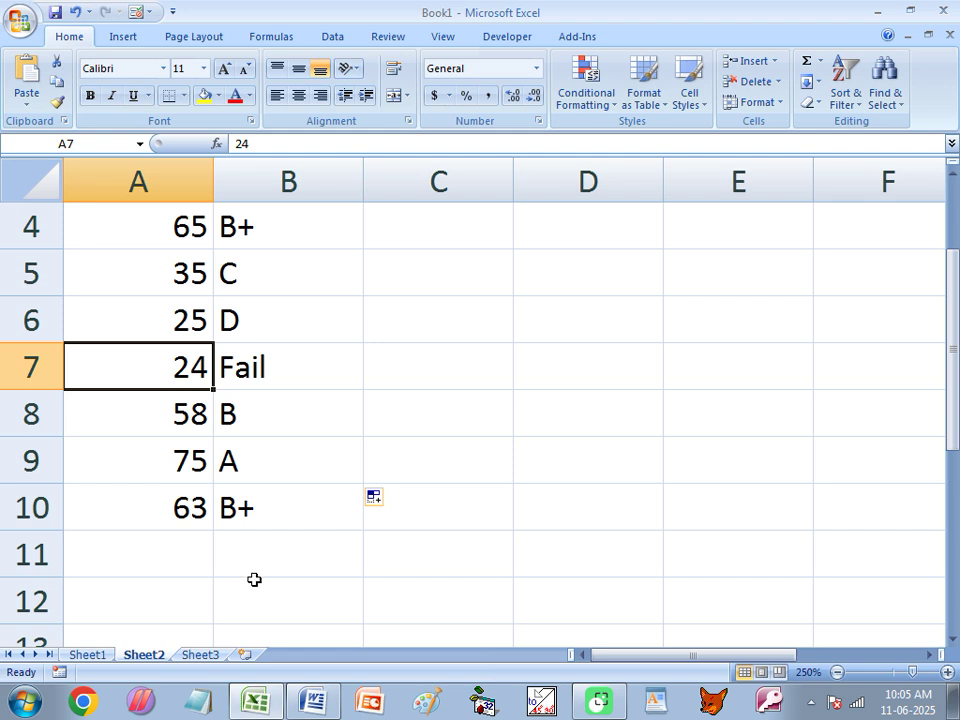
scroll(260, 540, up, 1)
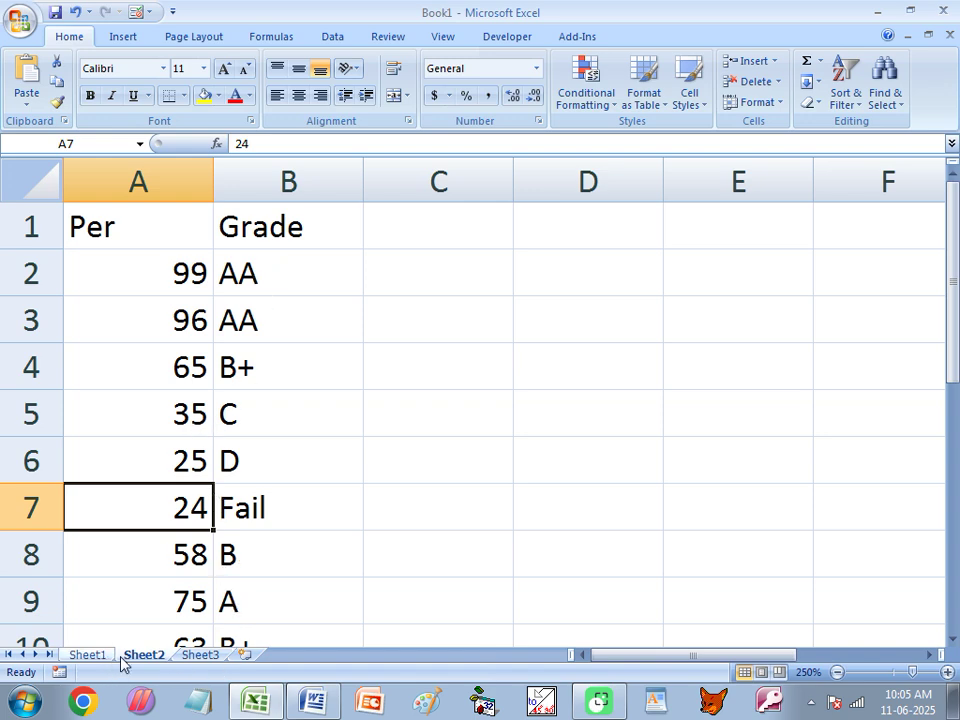
click(277, 708)
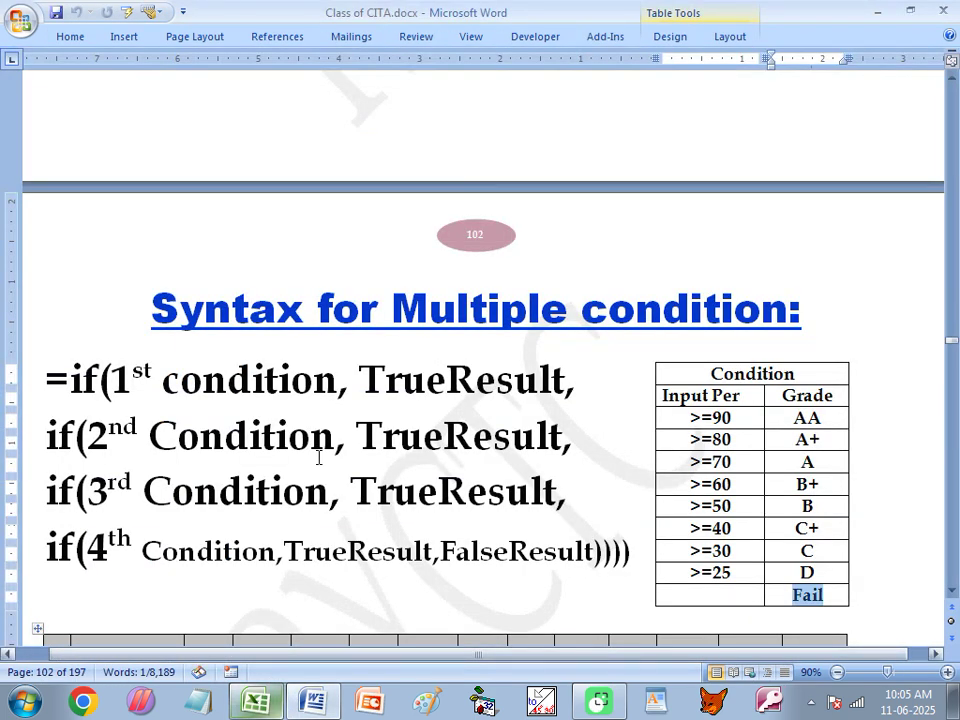
scroll(317, 454, down, 5)
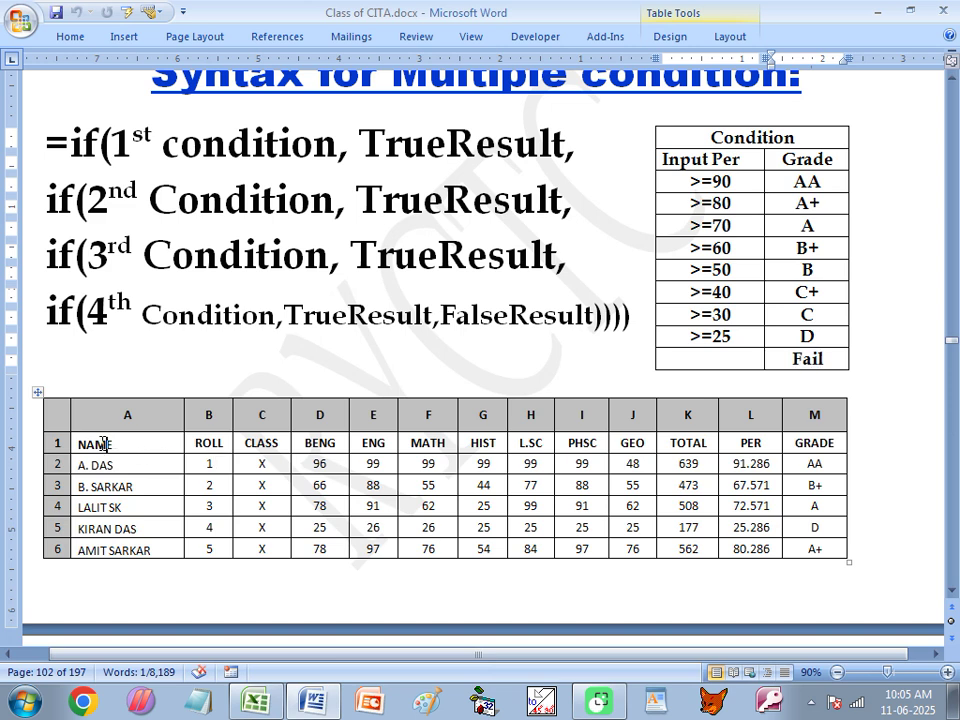
click(108, 443)
click(257, 443)
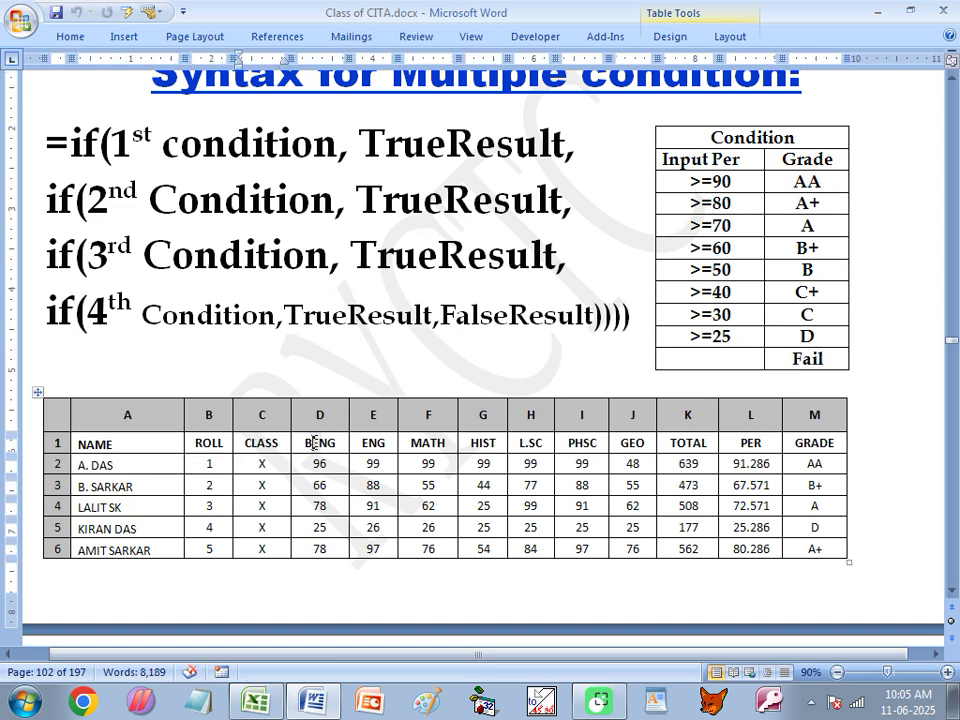
click(431, 443)
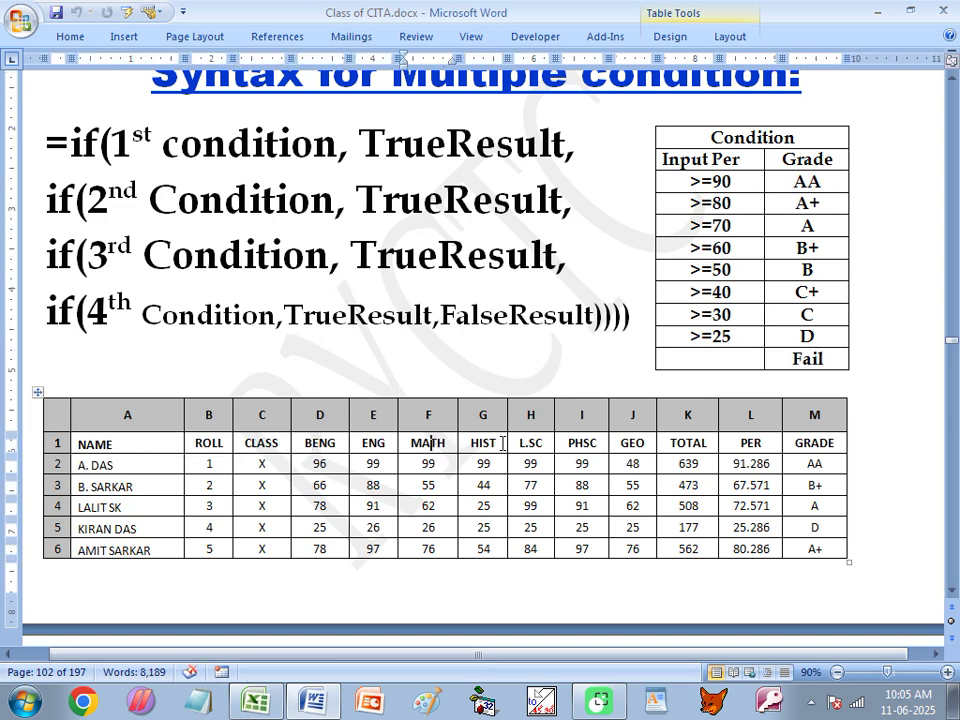
click(693, 444)
click(741, 443)
click(796, 442)
- Copy the whole student marks table from Word and paste it into Excel's Sheet3 starting at A1
drag(56, 438, 800, 560)
key(ctrl+c)
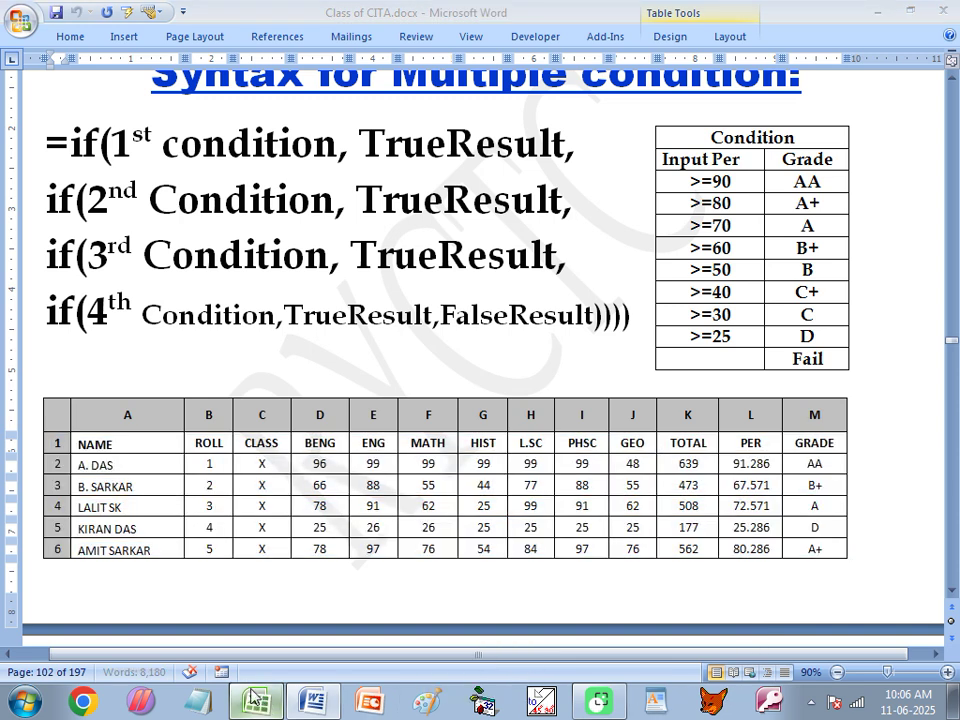
click(256, 700)
click(192, 656)
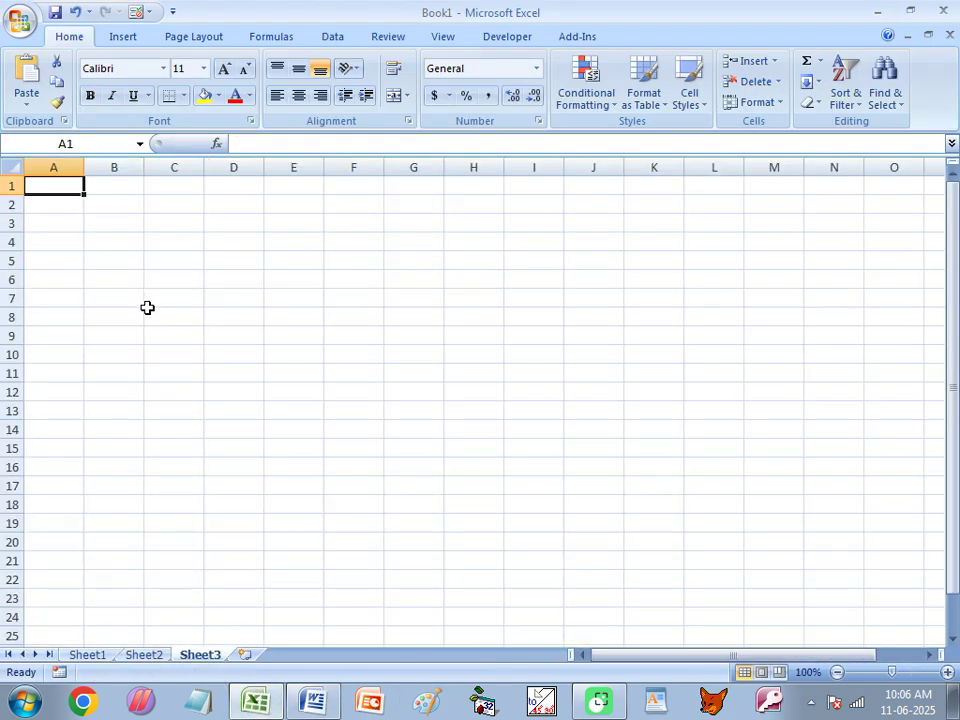
key(ctrl+v)
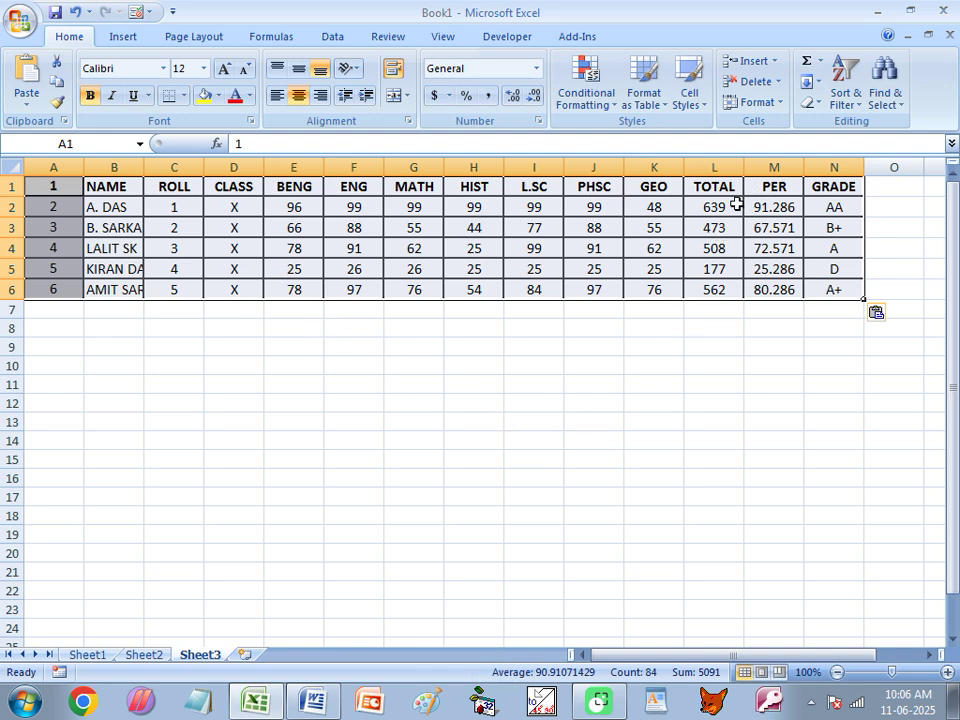
- Clear the pasted TOTAL, PER and GRADE values in L2:N6, keeping the headings
drag(735, 204, 812, 289)
key(Delete)
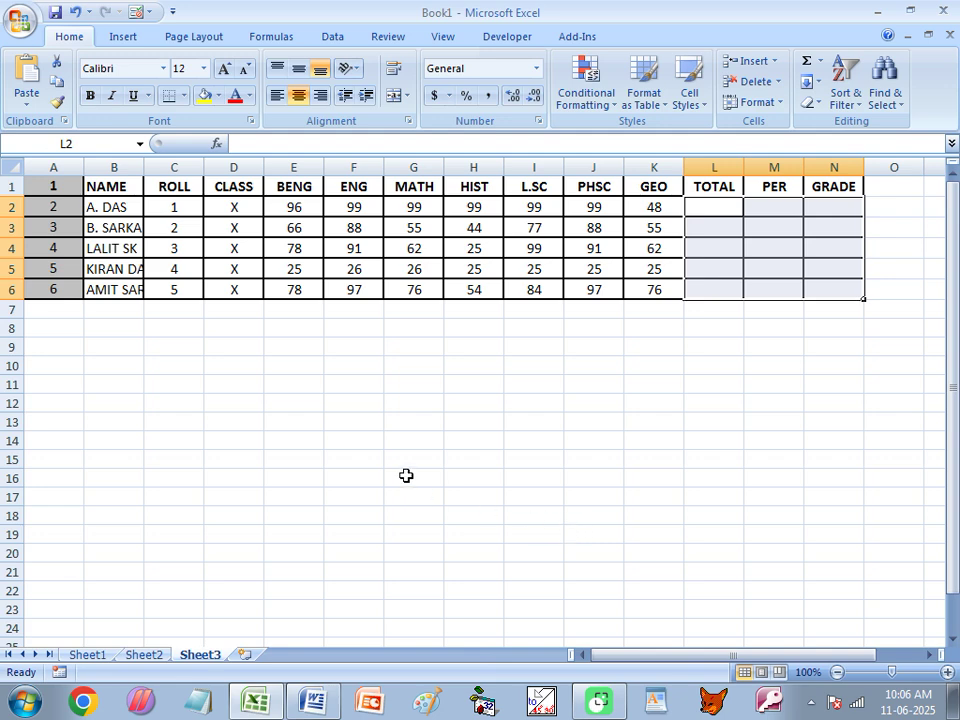
ctrl+scroll(405, 474, up, 1)
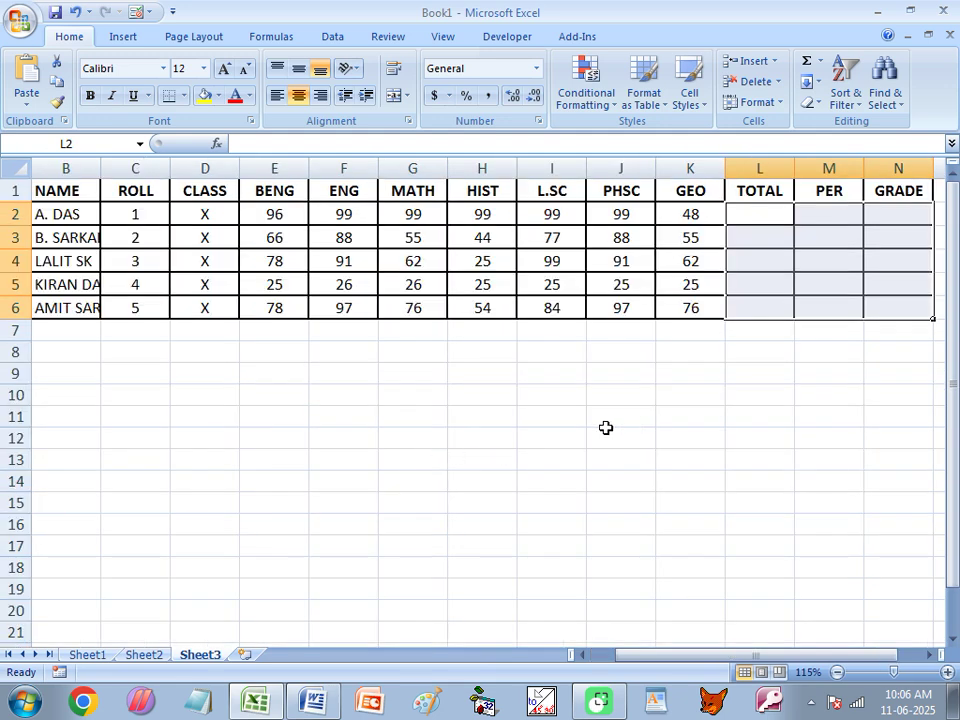
ctrl+scroll(641, 378, up, 1)
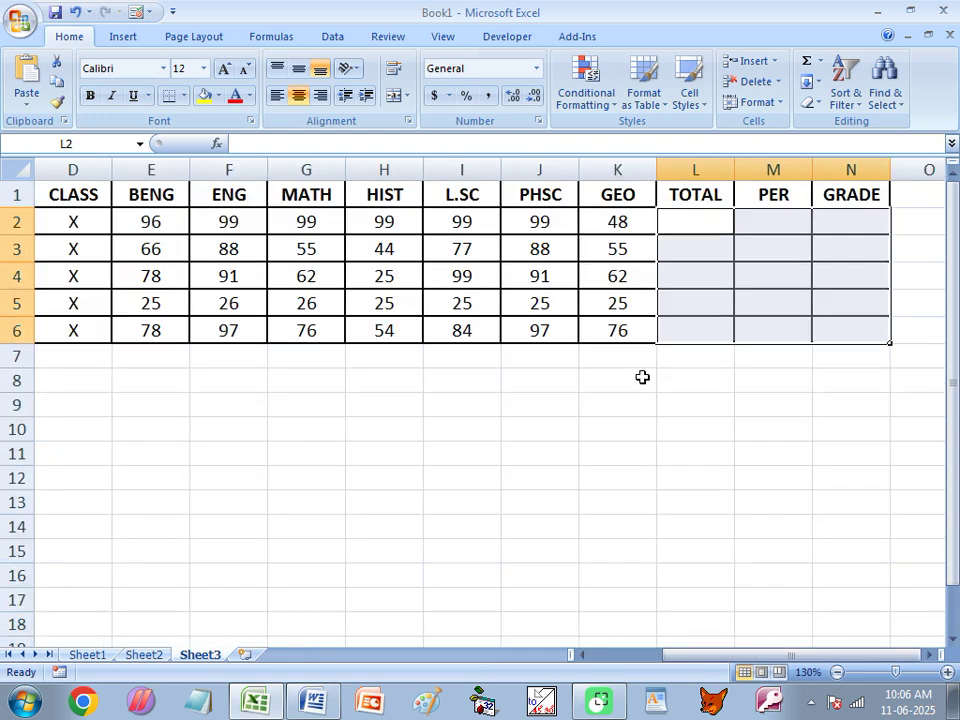
click(709, 224)
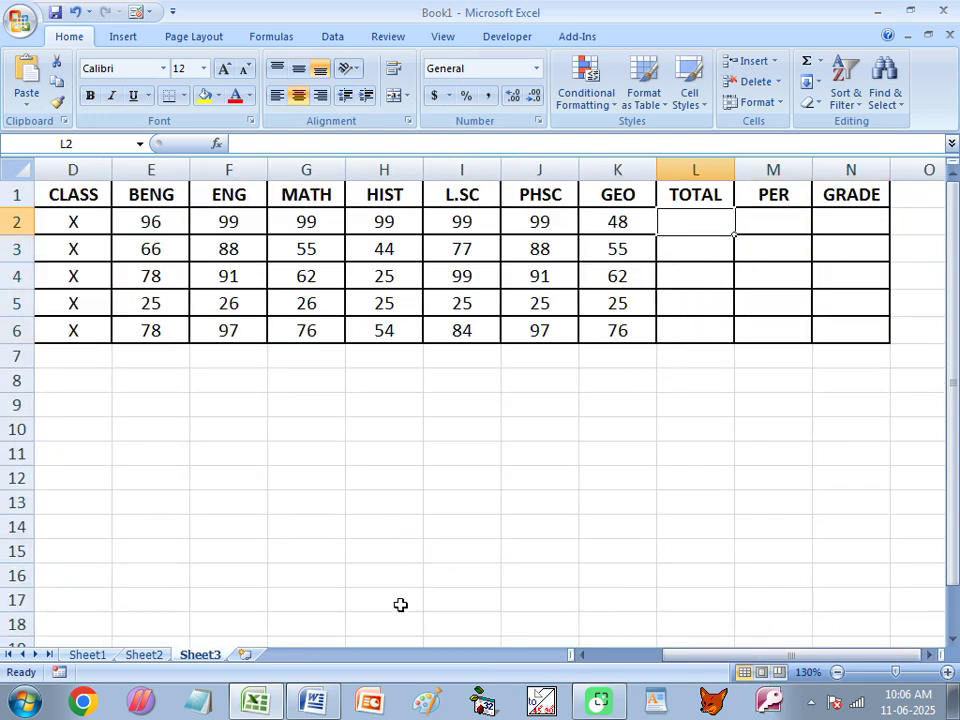
- Auto-fit the width of the NAME column B to its longest entry
click(398, 568)
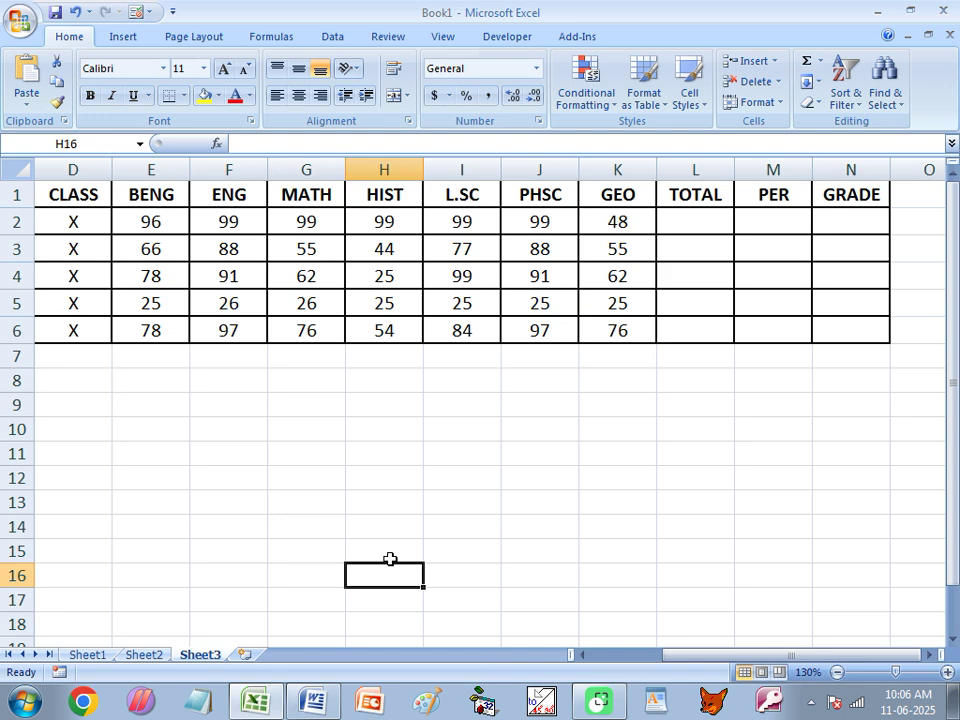
key(Left)
key(Left)
key(Left)
key(Left)
key(Left)
key(Left)
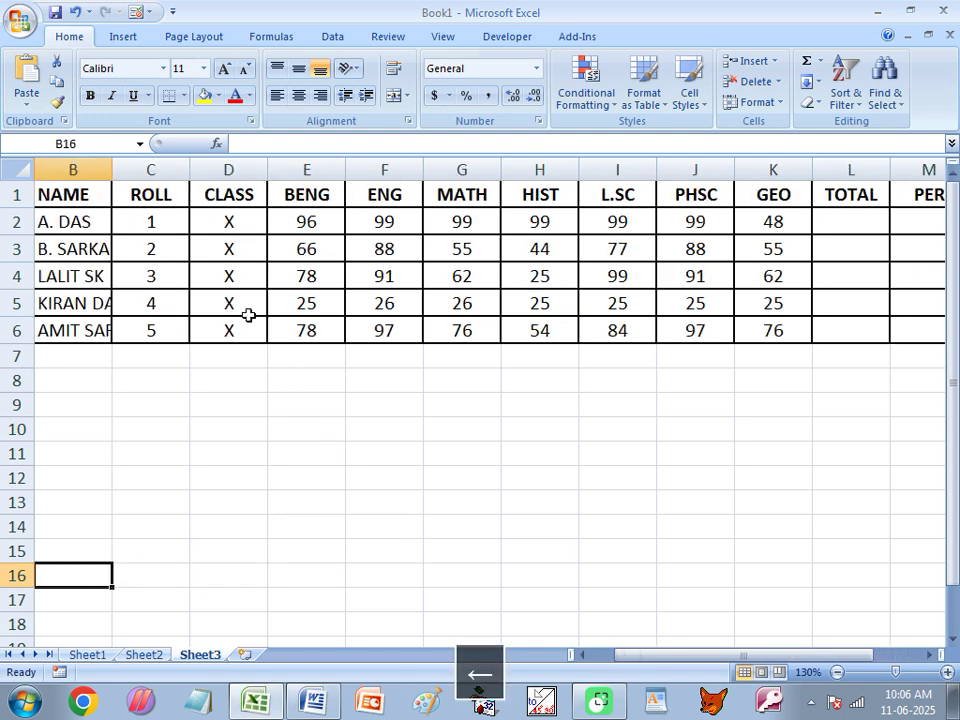
double_click(112, 169)
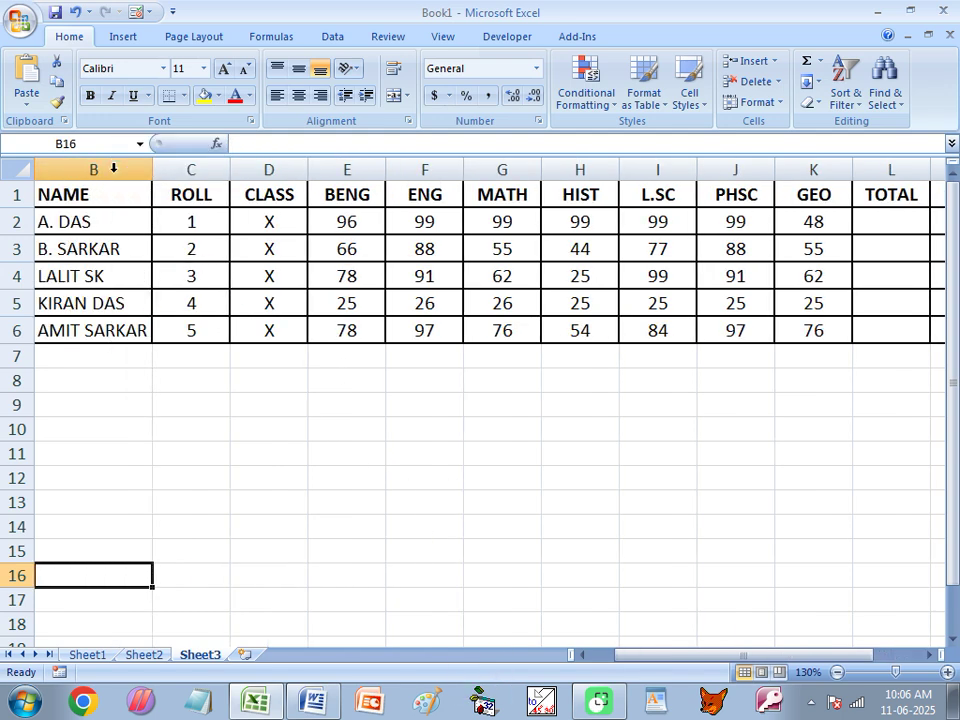
- Review the row 1 headings from NAME to TOTAL and the empty TOTAL, PER and GRADE cells of row 2
click(103, 190)
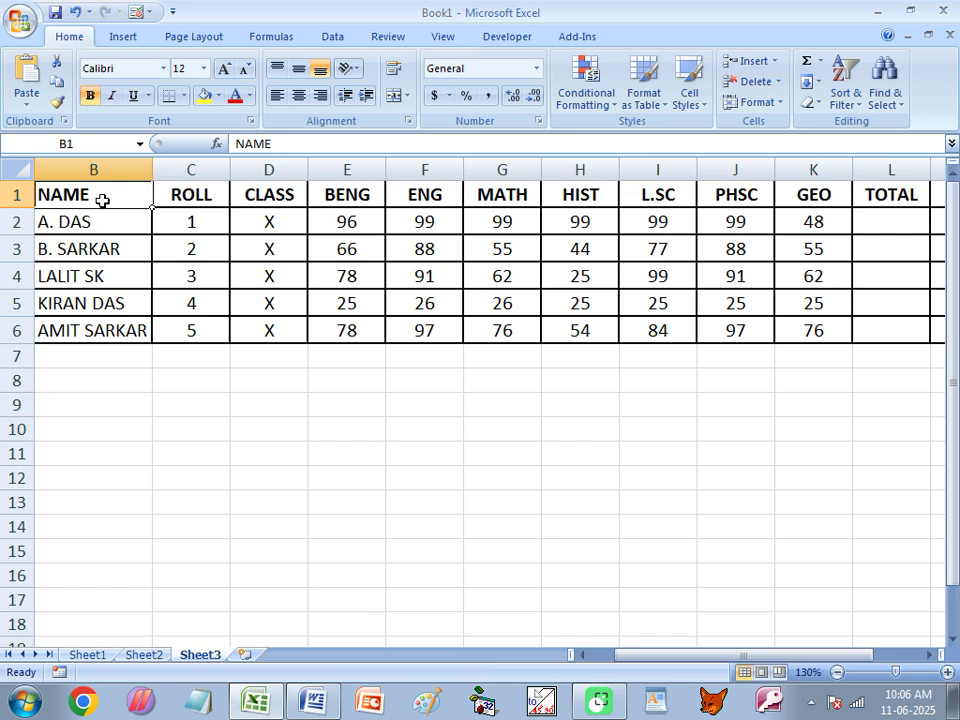
click(188, 198)
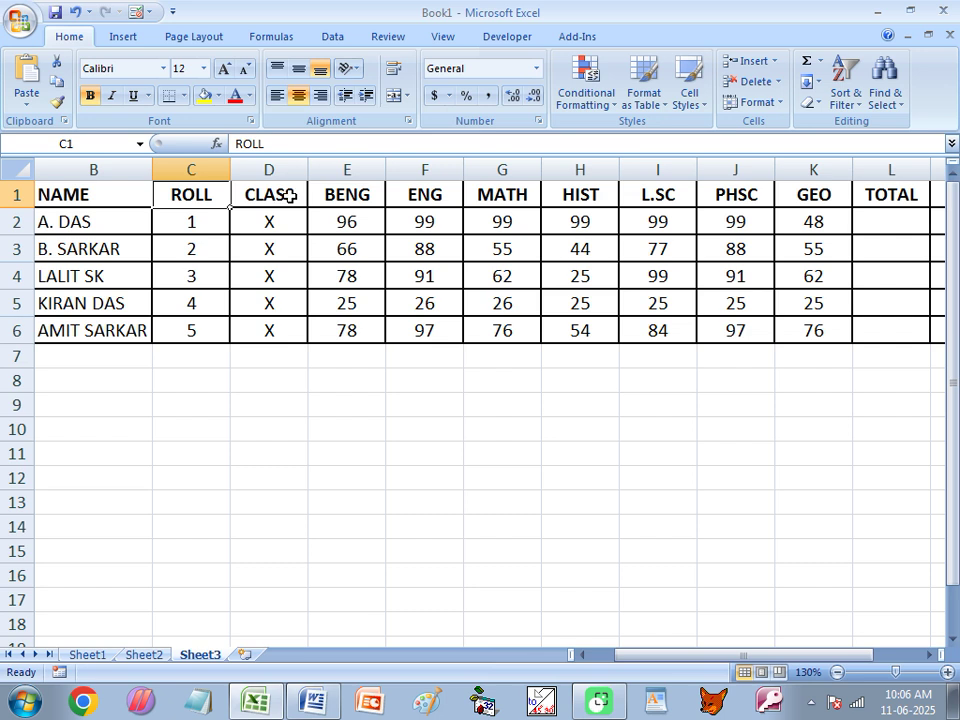
click(283, 193)
click(350, 197)
click(418, 197)
click(503, 200)
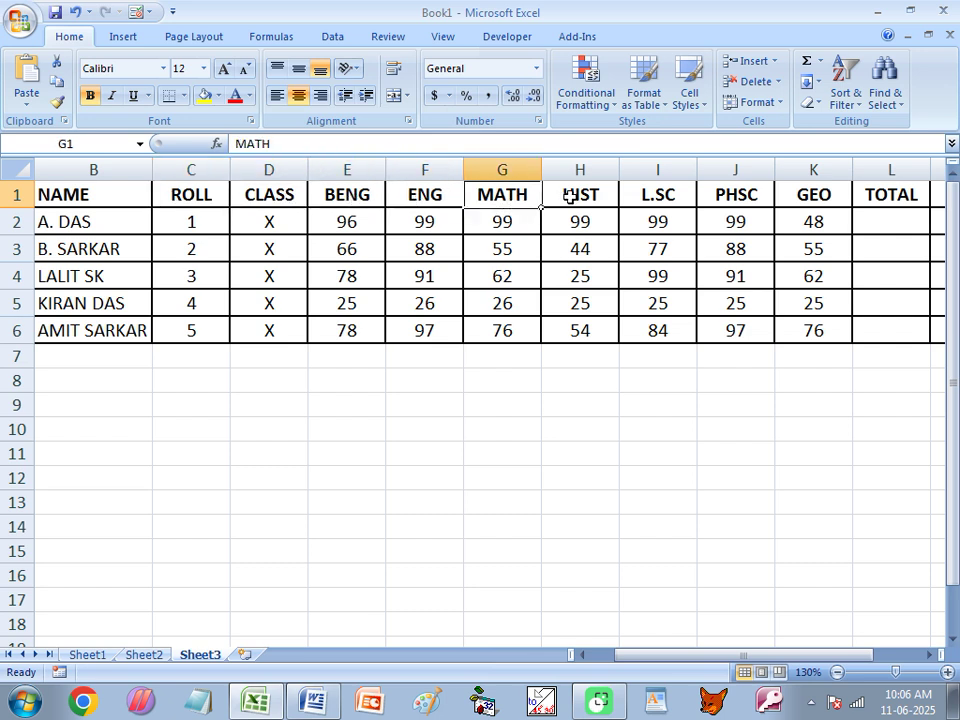
click(570, 195)
click(645, 195)
click(729, 197)
click(821, 197)
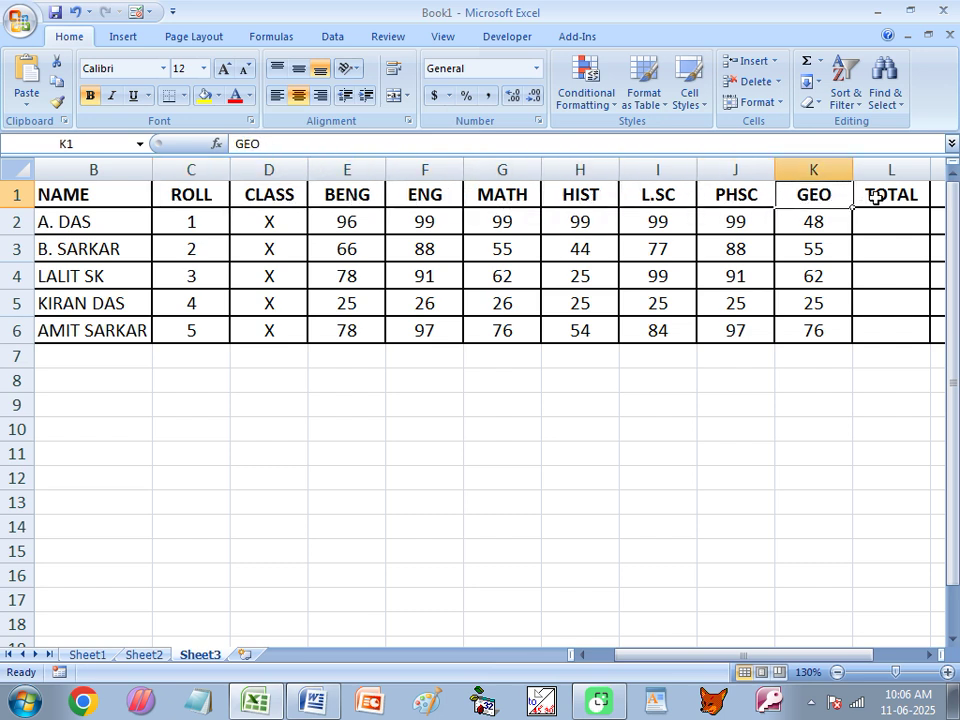
click(876, 196)
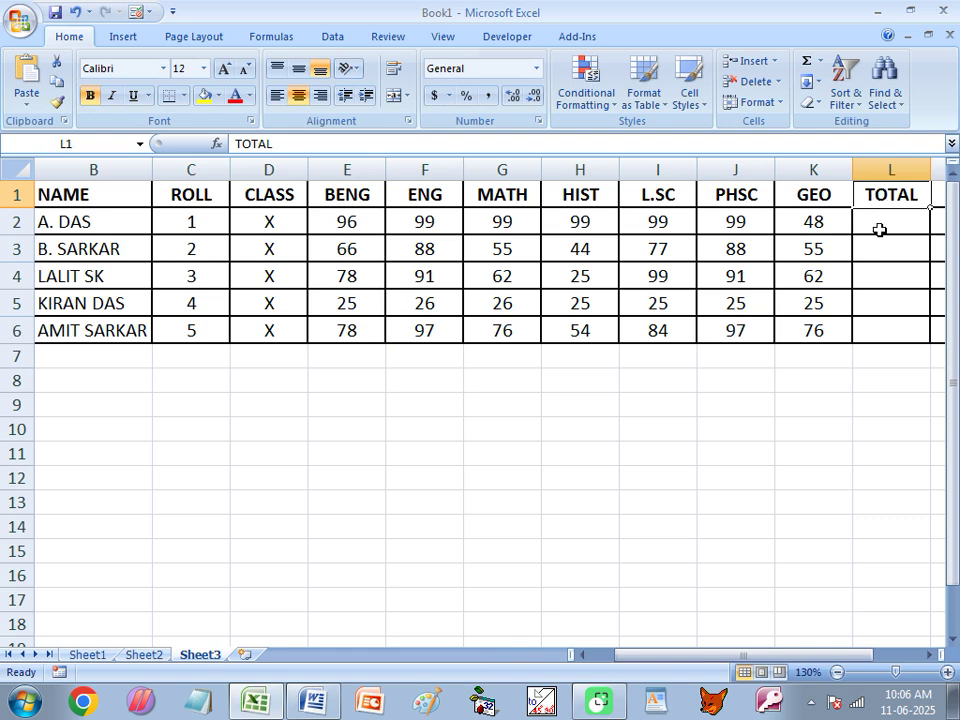
click(882, 224)
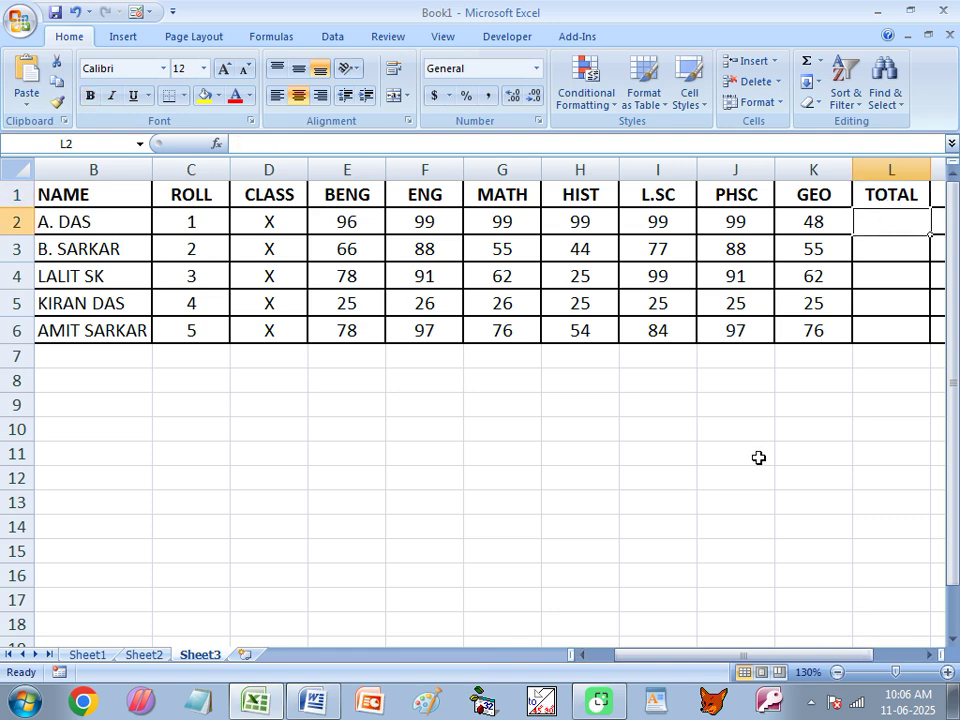
key(Right)
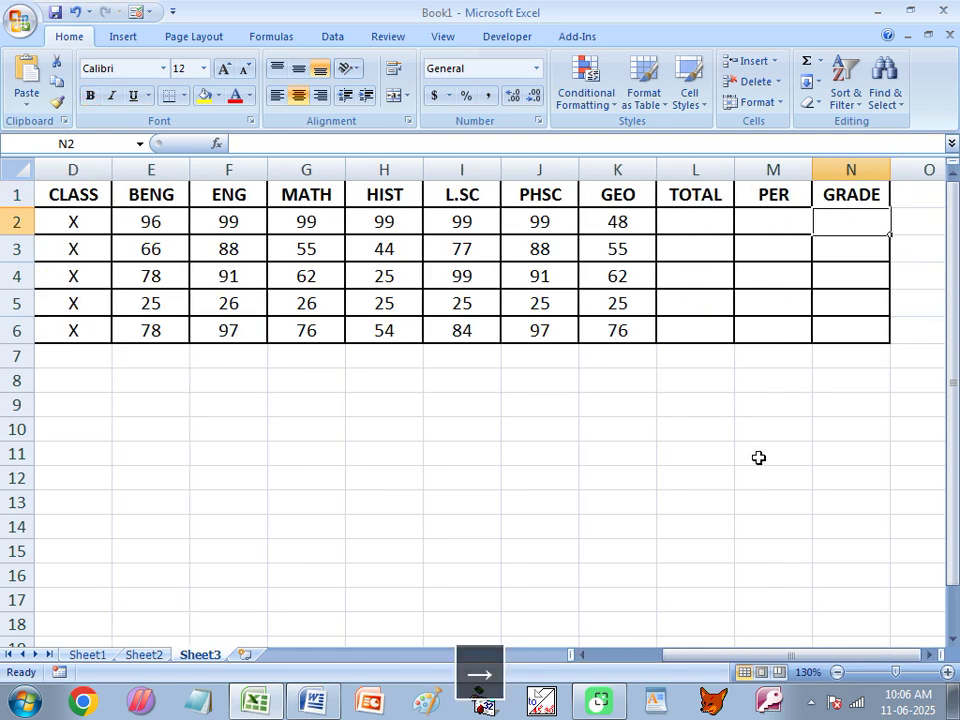
key(Left)
key(Left)
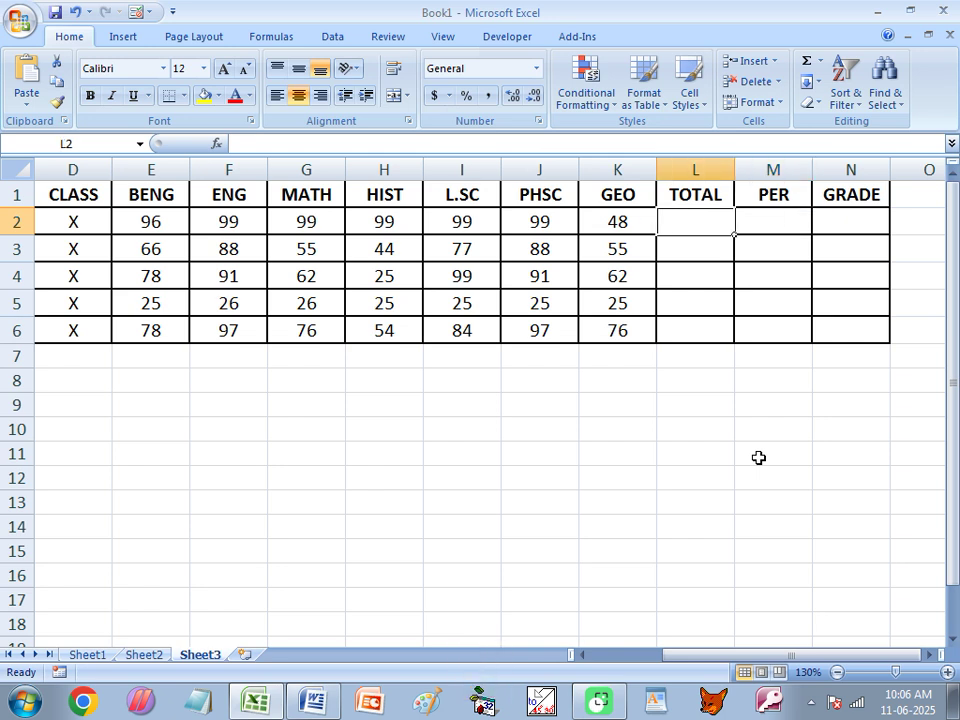
text(=)
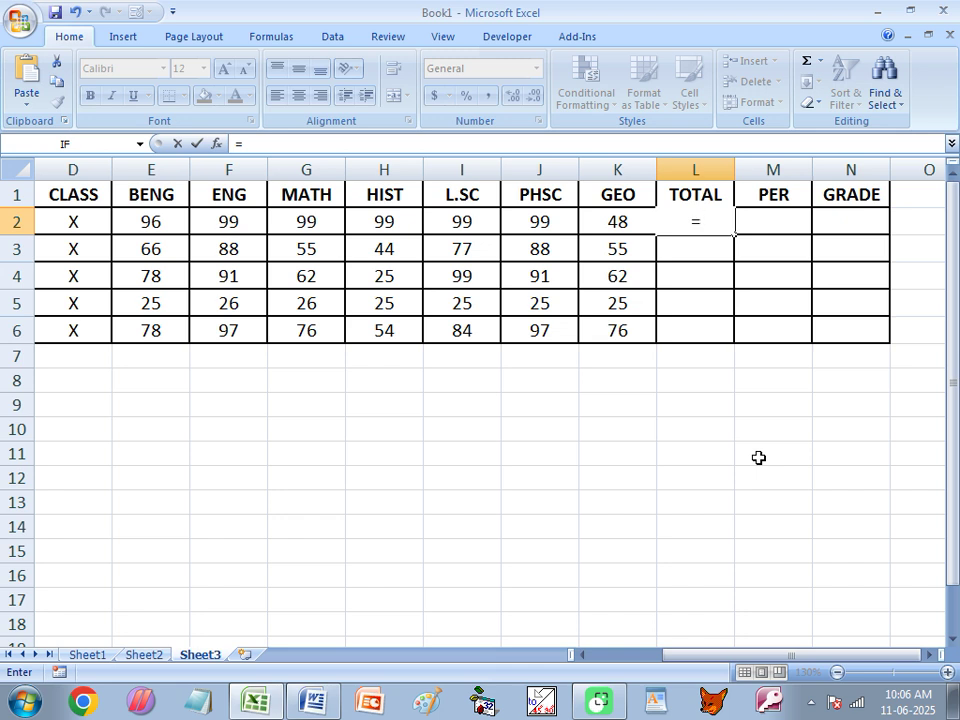
key(BackSpace)
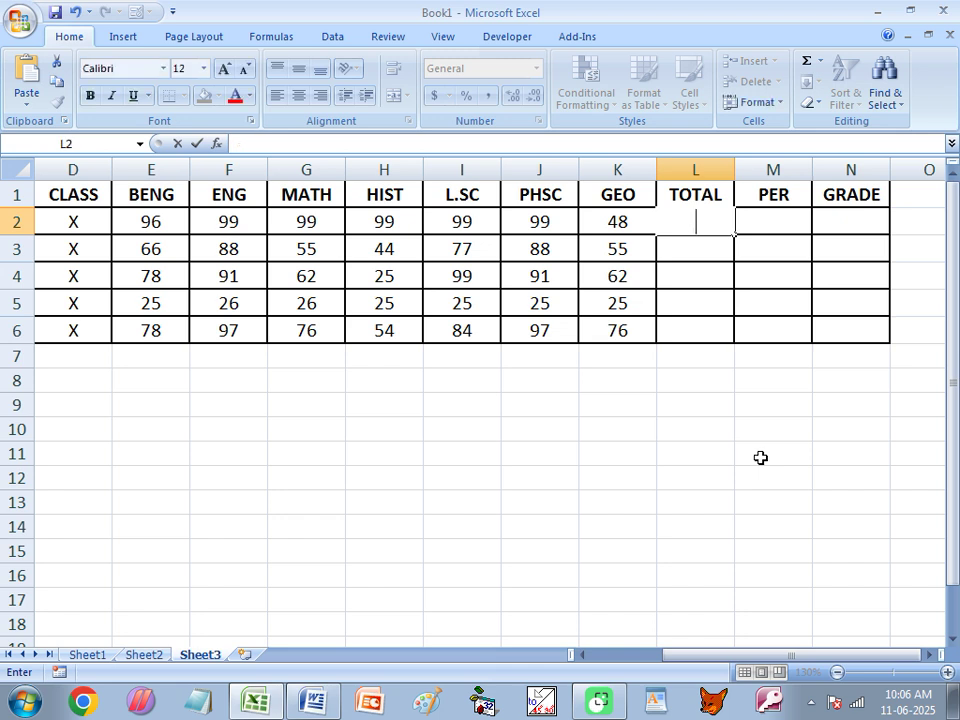
click(714, 336)
- Left-align the empty TOTAL, PER and GRADE cells in L2:N6
drag(696, 224, 834, 343)
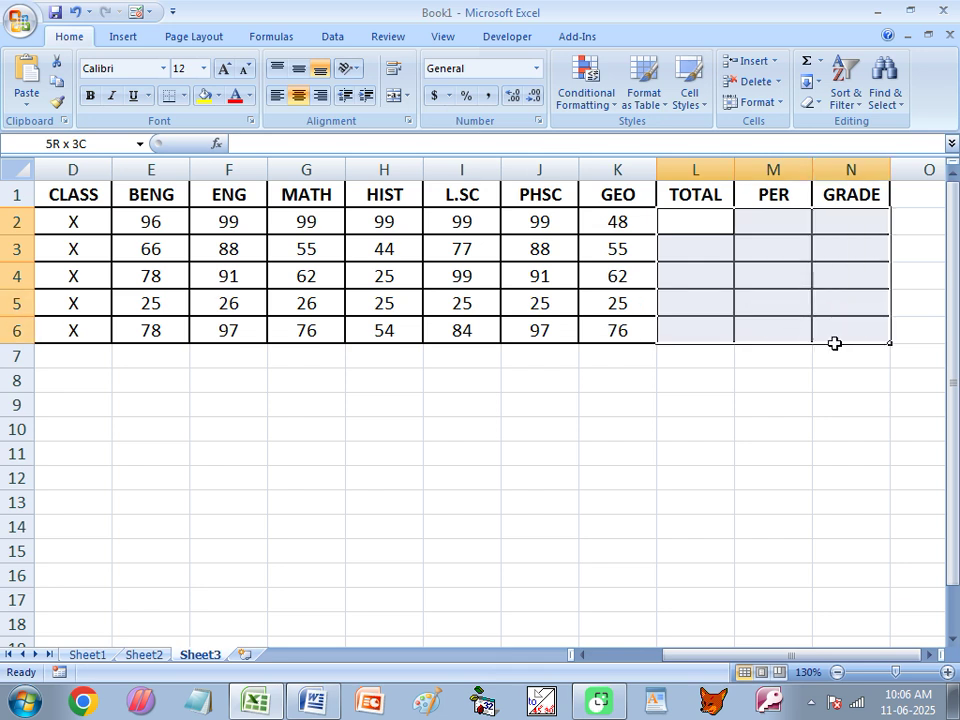
click(277, 97)
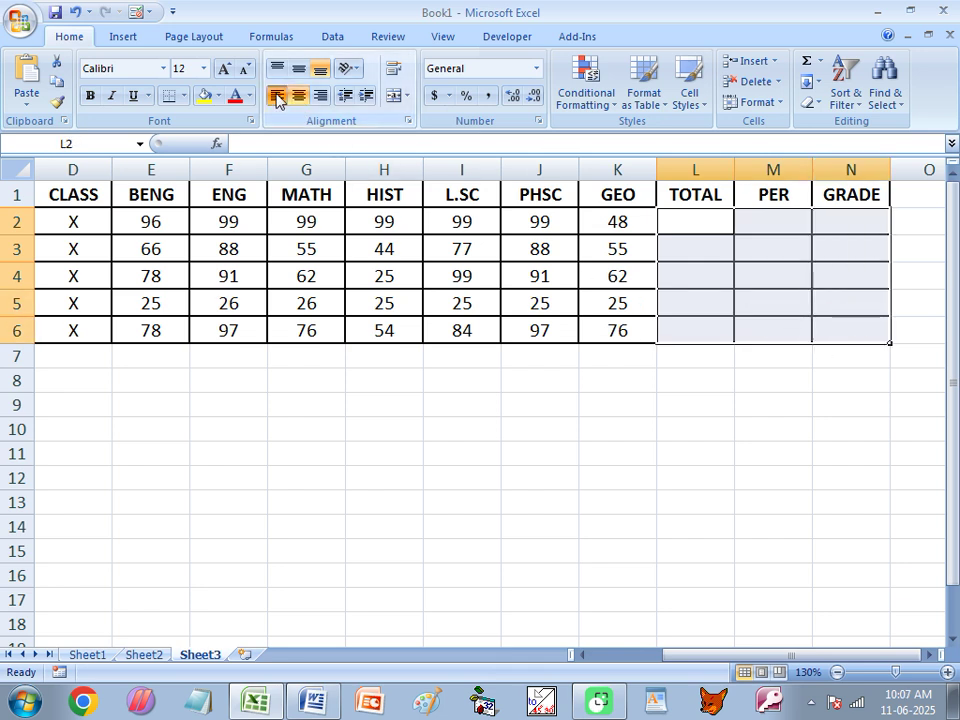
click(677, 219)
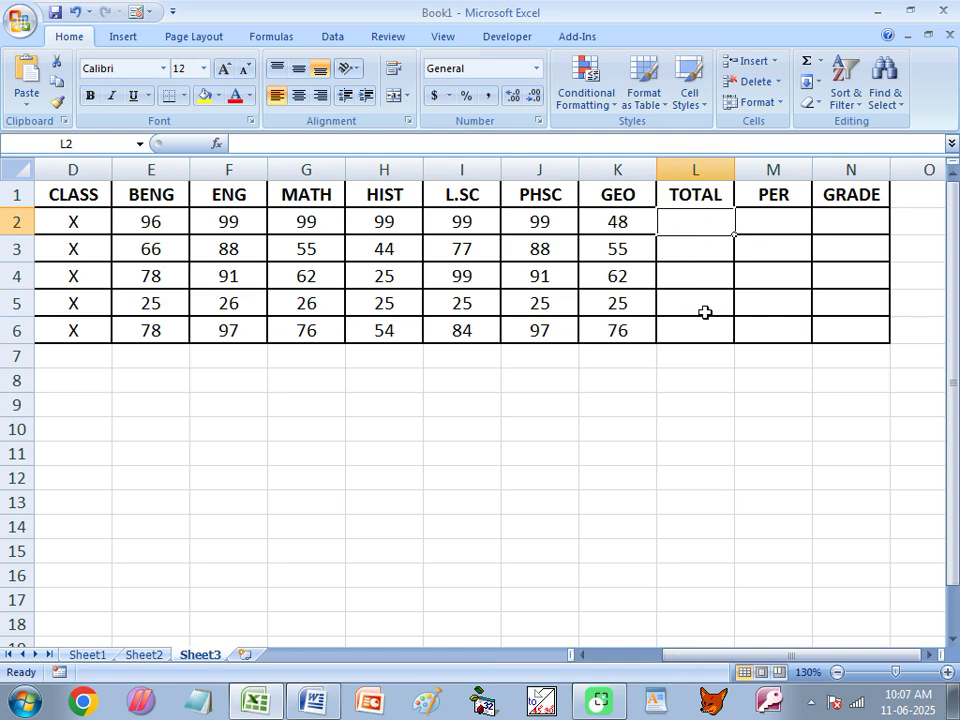
- Go through the first student's subject marks in row 2, from BENG across to the TOTAL cell L2
scroll(641, 441, up, 2)
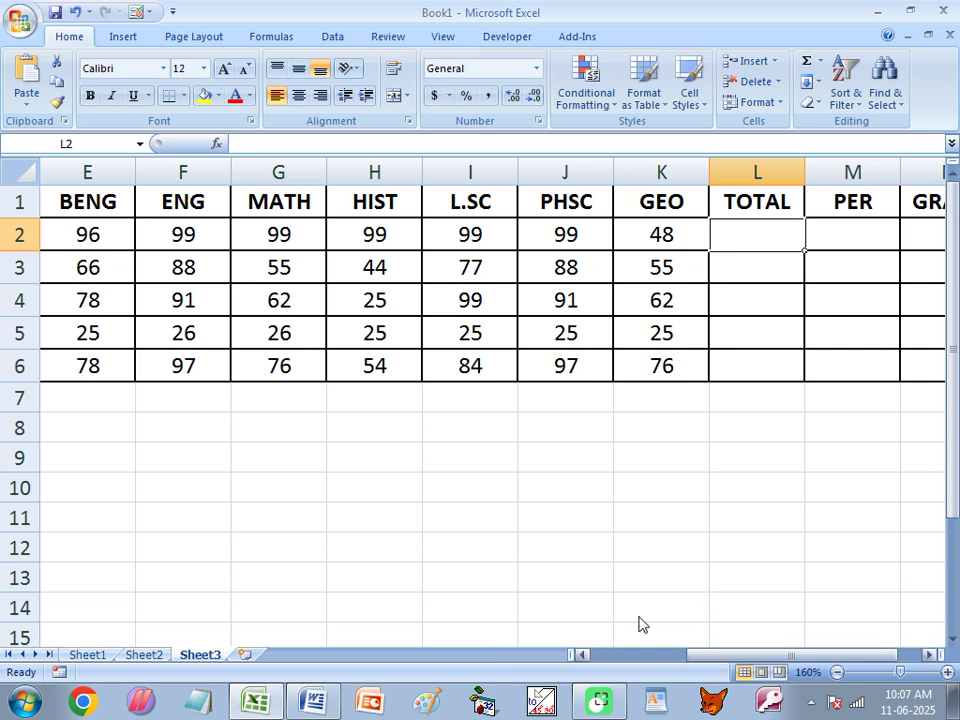
click(70, 240)
key(Left)
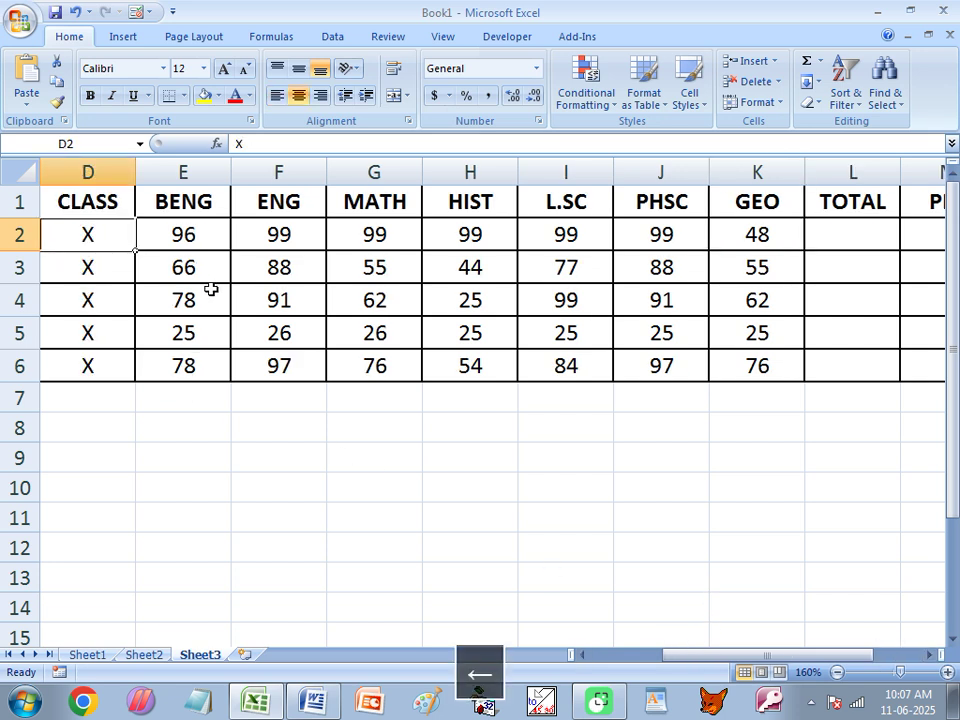
key(Right)
key(Right)
key(Right)
key(Right)
key(Right)
key(Right)
key(Right)
key(Right)
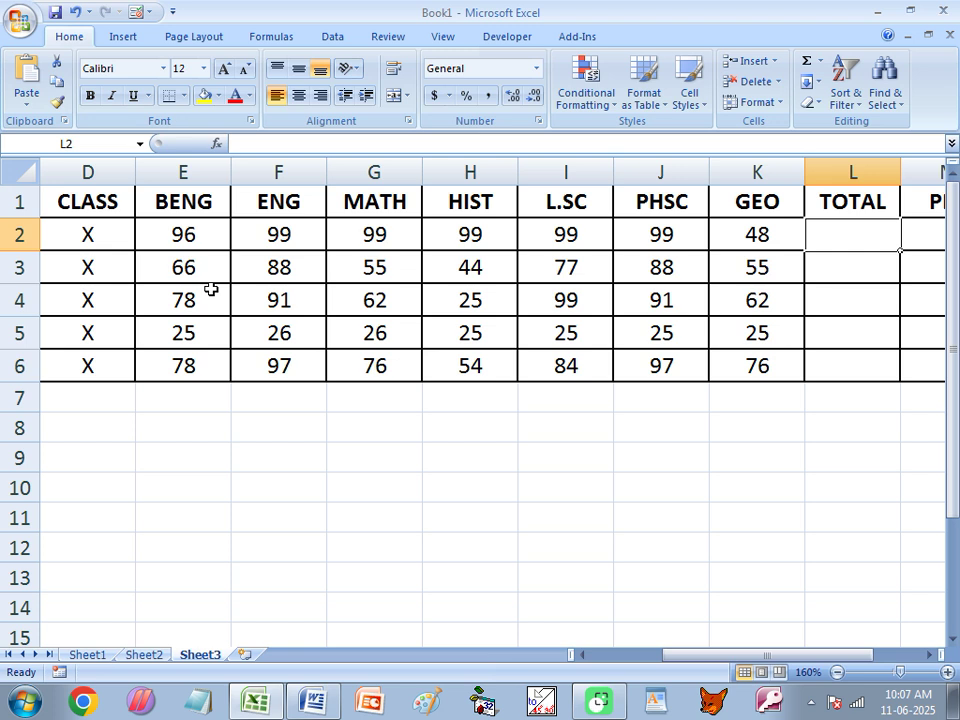
- Try totalling the first student's marks in L2 with =96+99+99+99+99+99+48 and copy the formula down to L6
text(=)
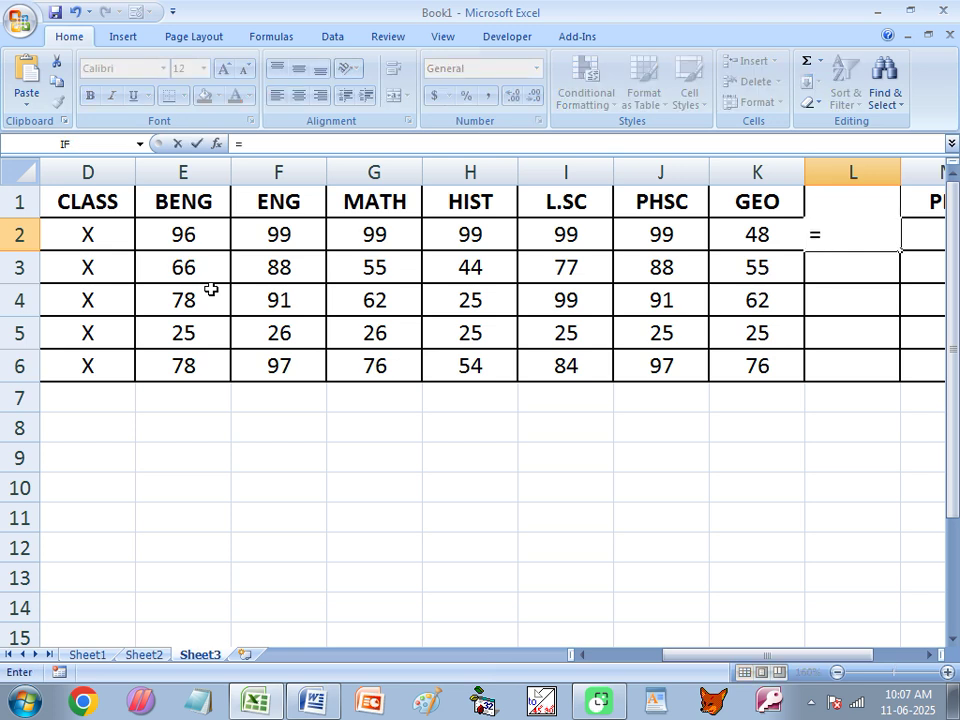
text(96)
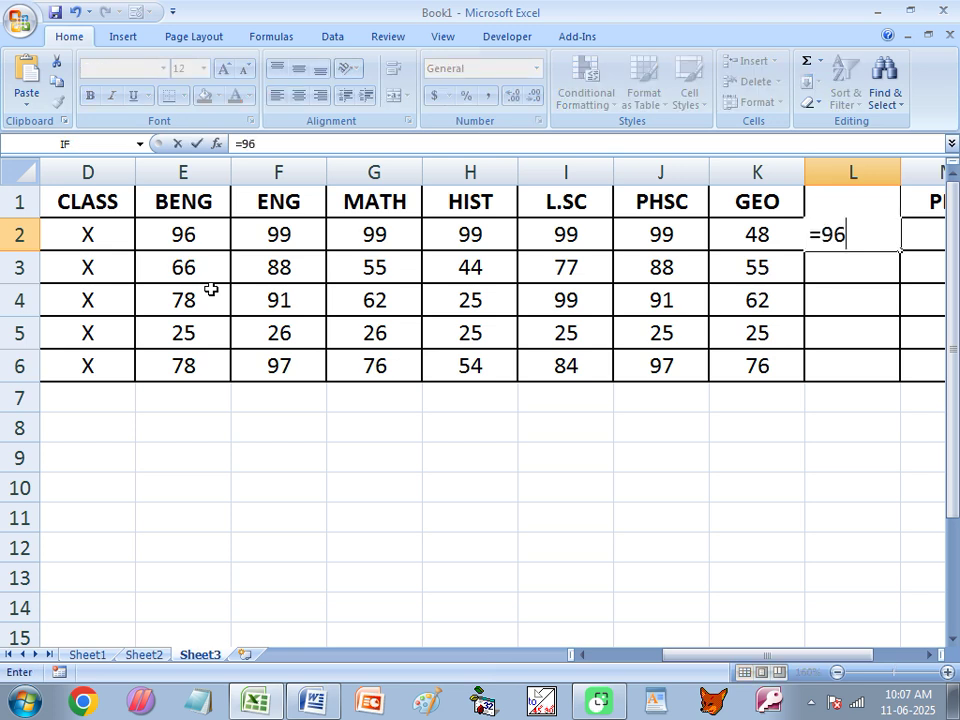
text(+99+)
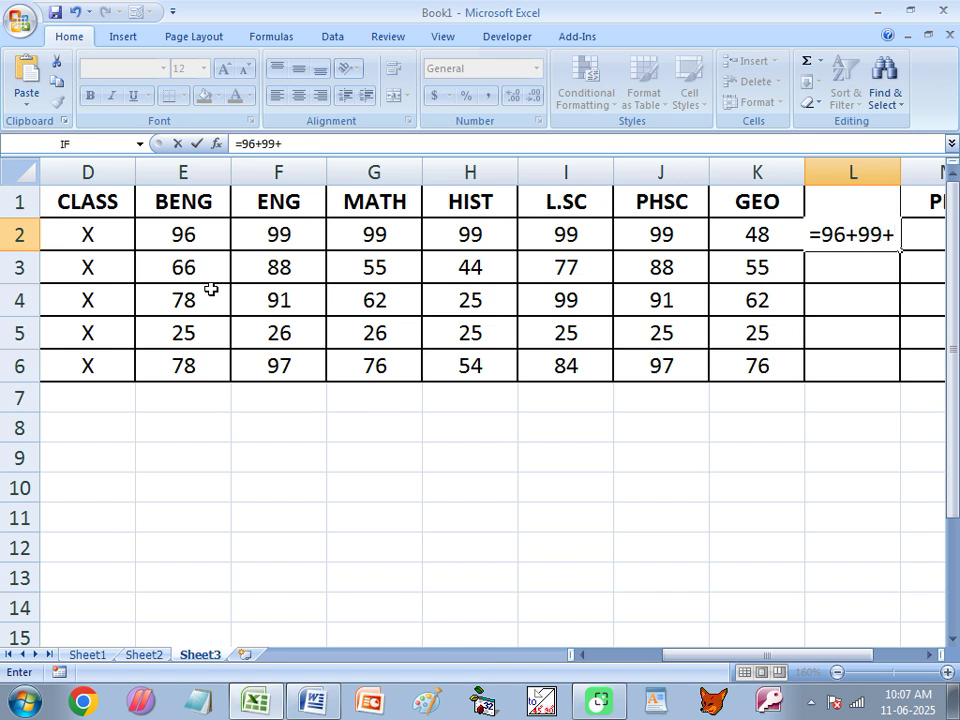
text(99+99+99)
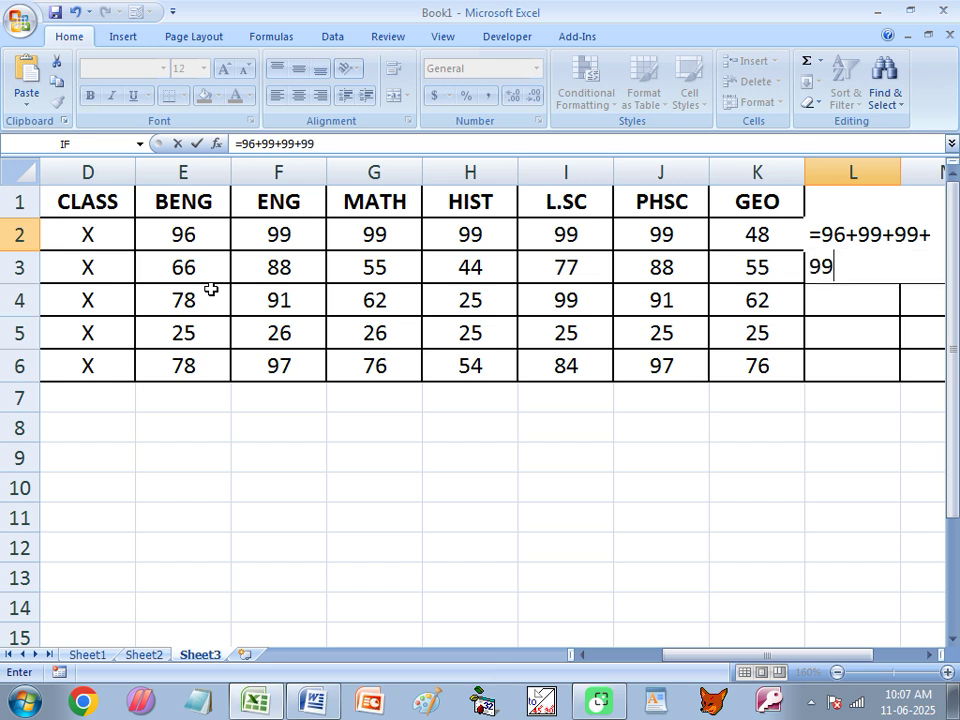
text(+99+)
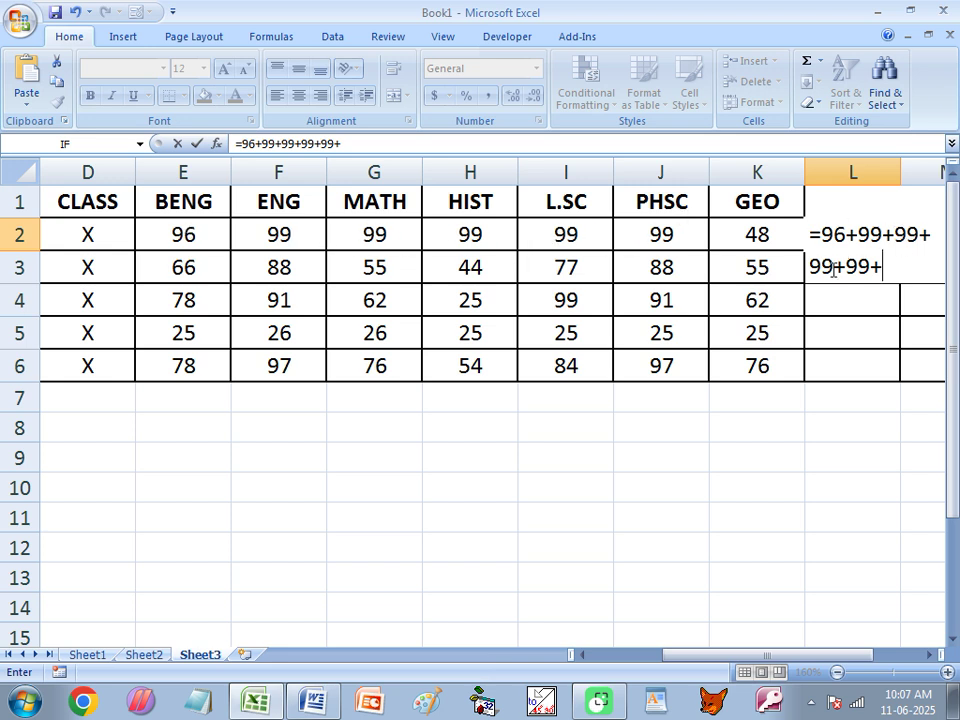
text(99+48)
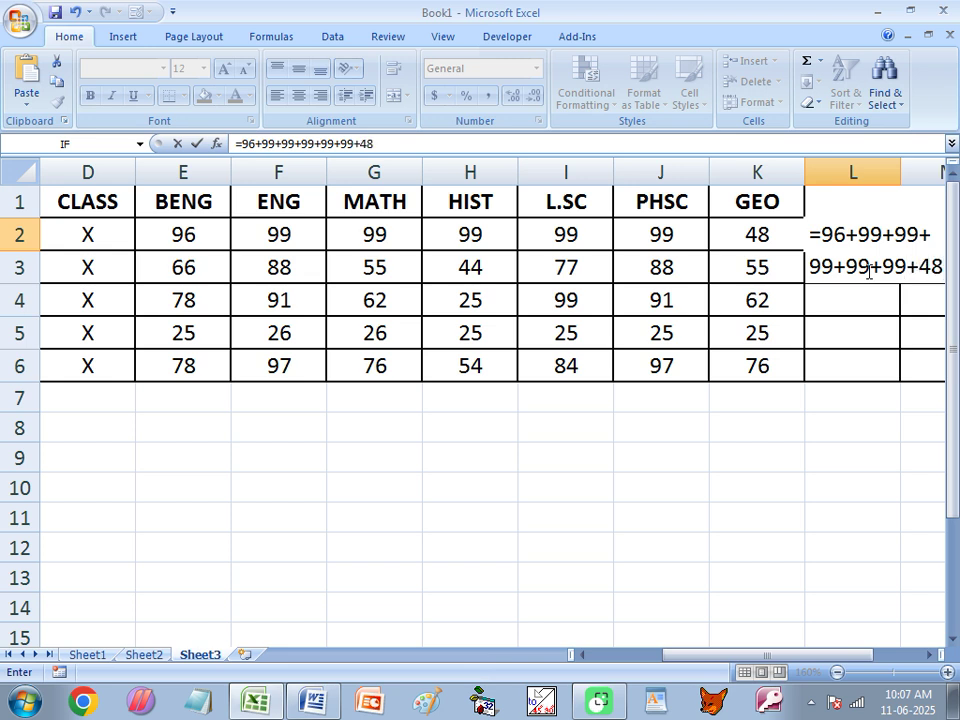
key(Return)
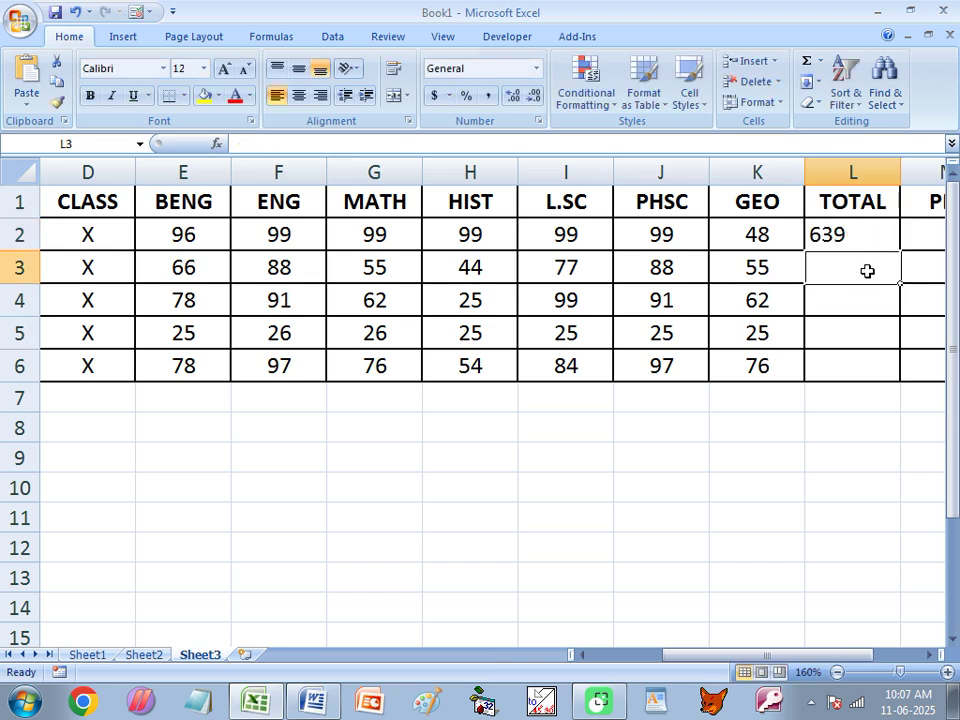
click(836, 240)
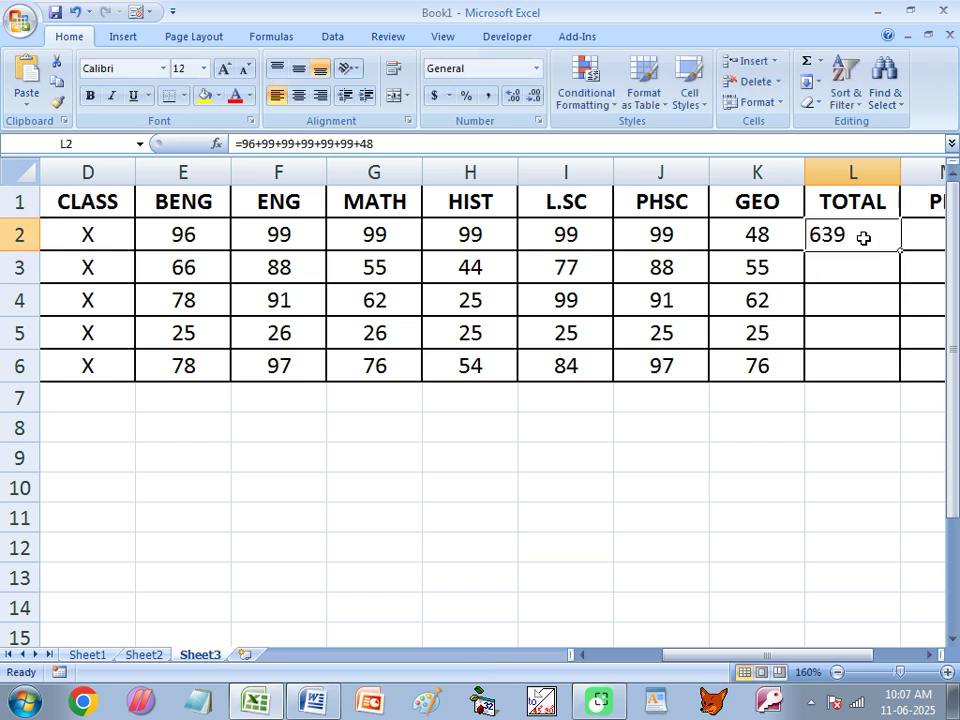
drag(900, 251, 880, 372)
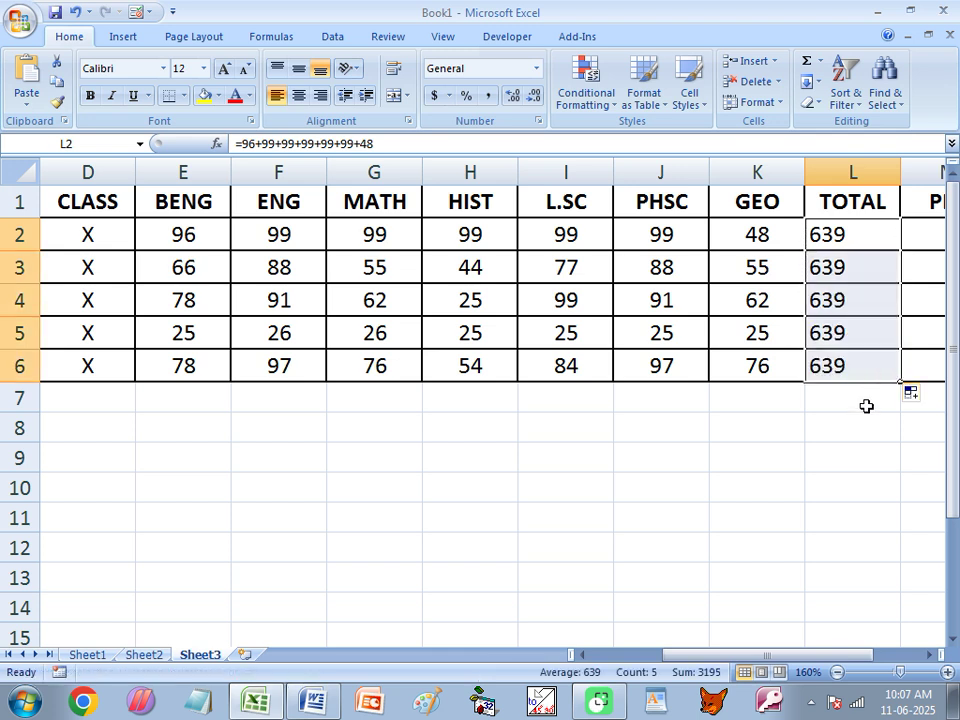
- Inspect the fixed-number formula in L2 and clear the totals in L2:L6
double_click(849, 243)
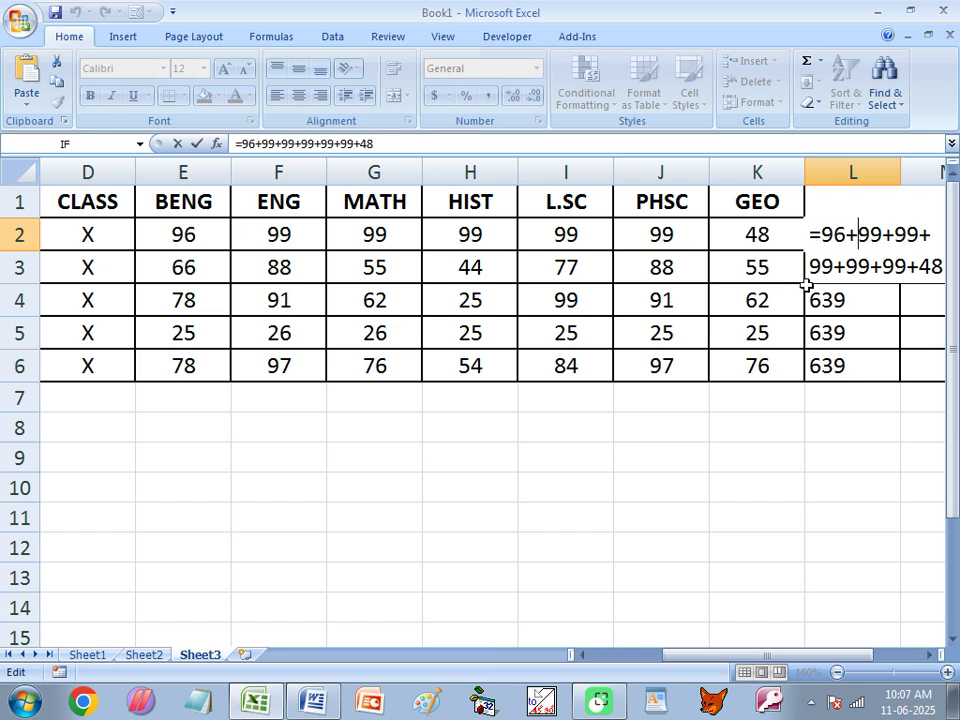
key(Return)
drag(827, 251, 828, 388)
key(Delete)
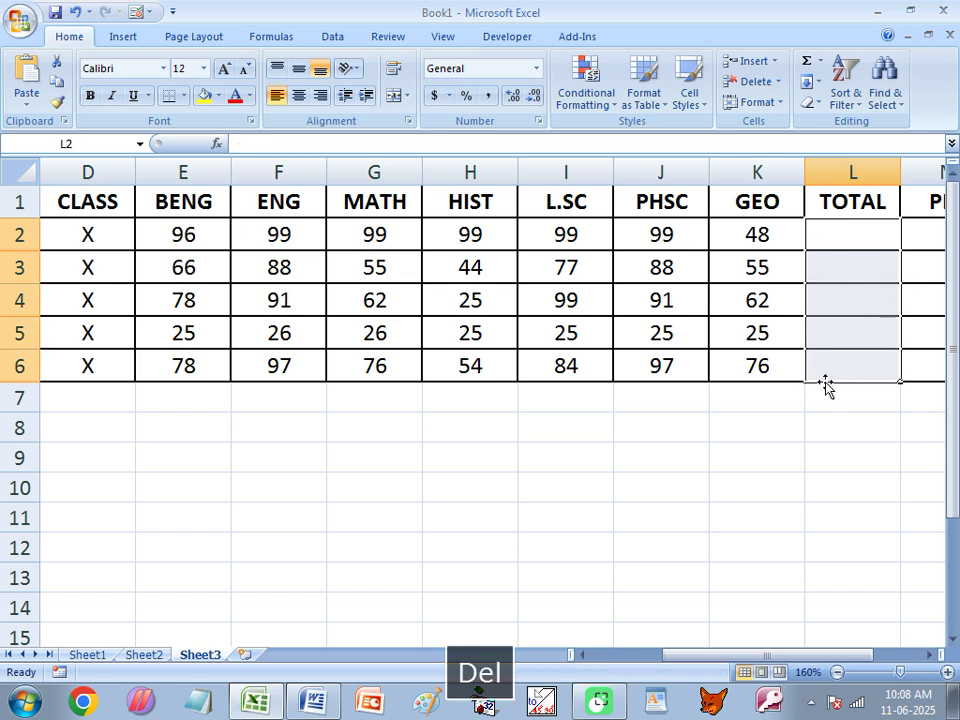
- Go through the first student's mark cells individually and as the range E2:K2 to identify their cell references
click(867, 251)
click(203, 242)
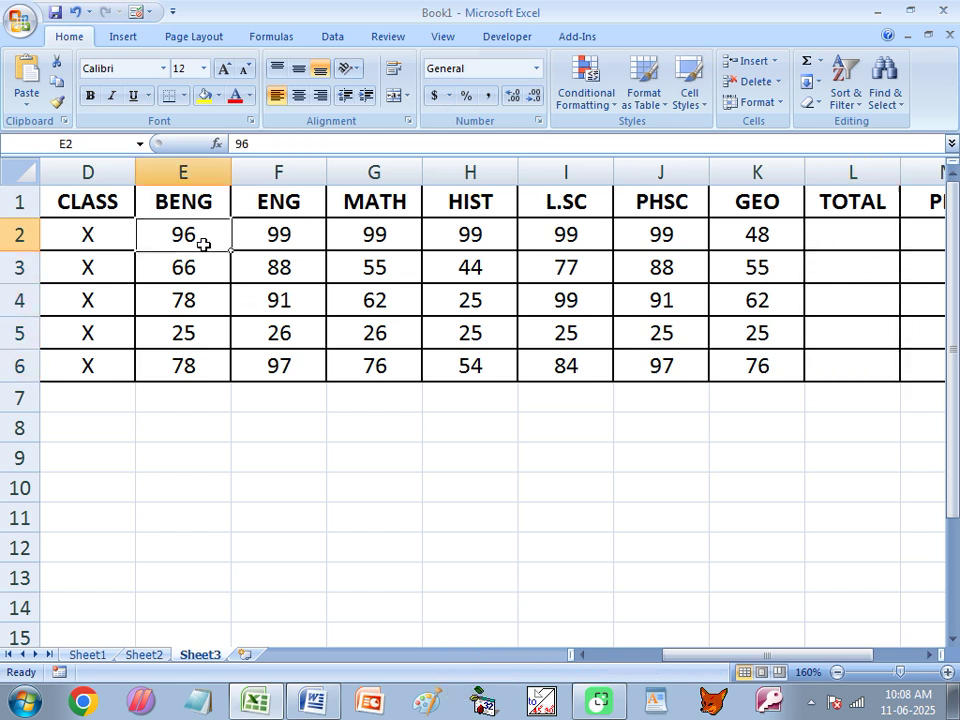
click(273, 238)
click(354, 233)
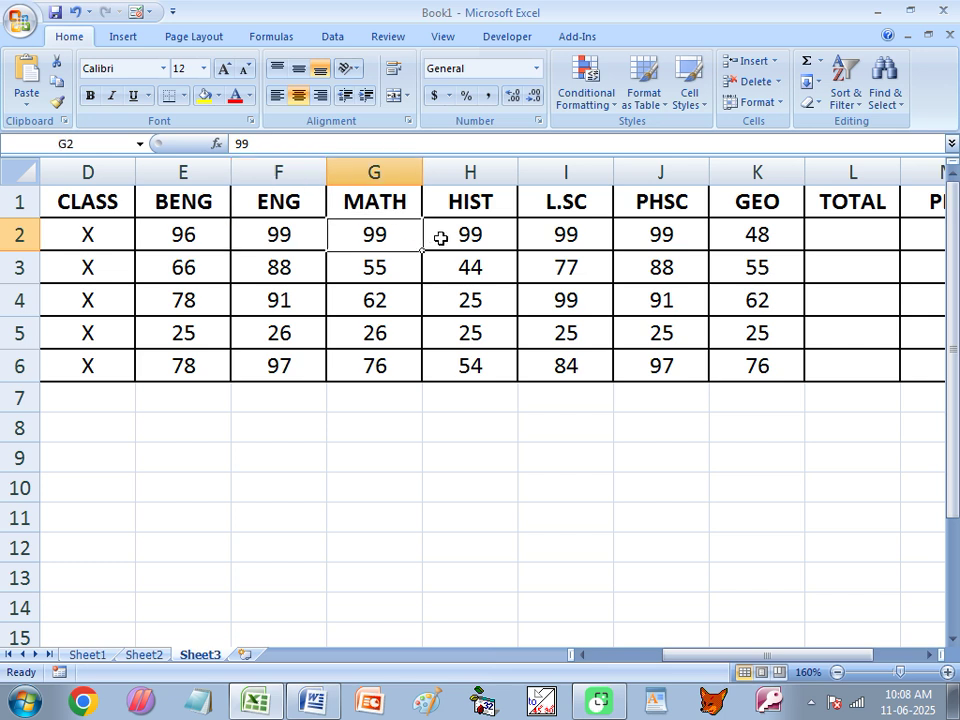
click(439, 238)
click(560, 238)
click(189, 238)
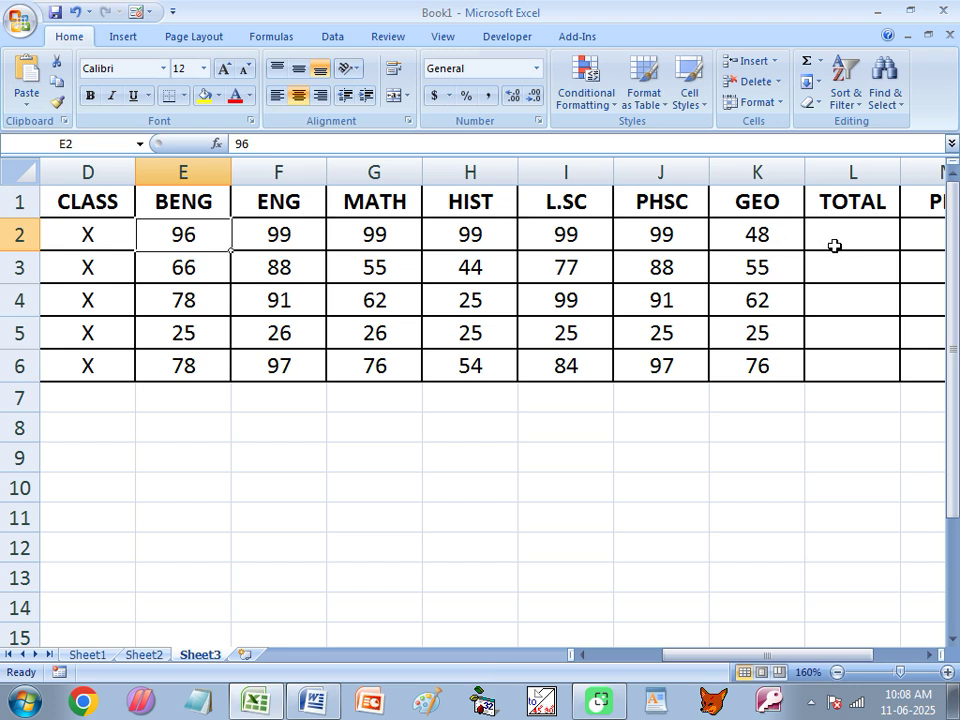
click(748, 237)
drag(748, 237, 216, 249)
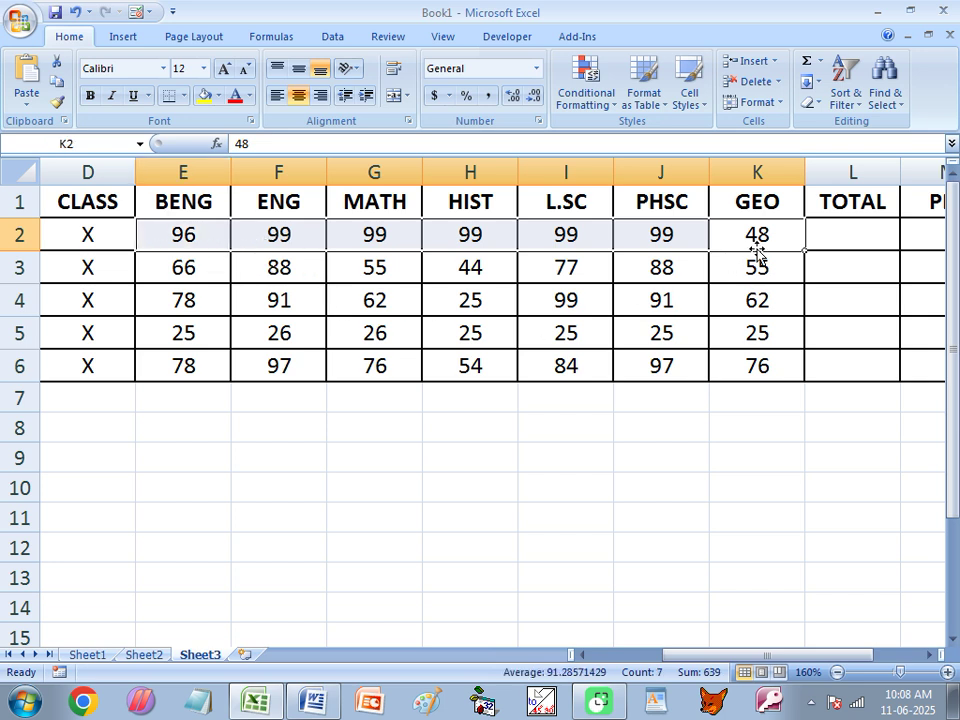
- Calculate the first student's total in L2 with the cell-reference formula =E2+F2+G2+H2+I2+J2+K2
click(831, 240)
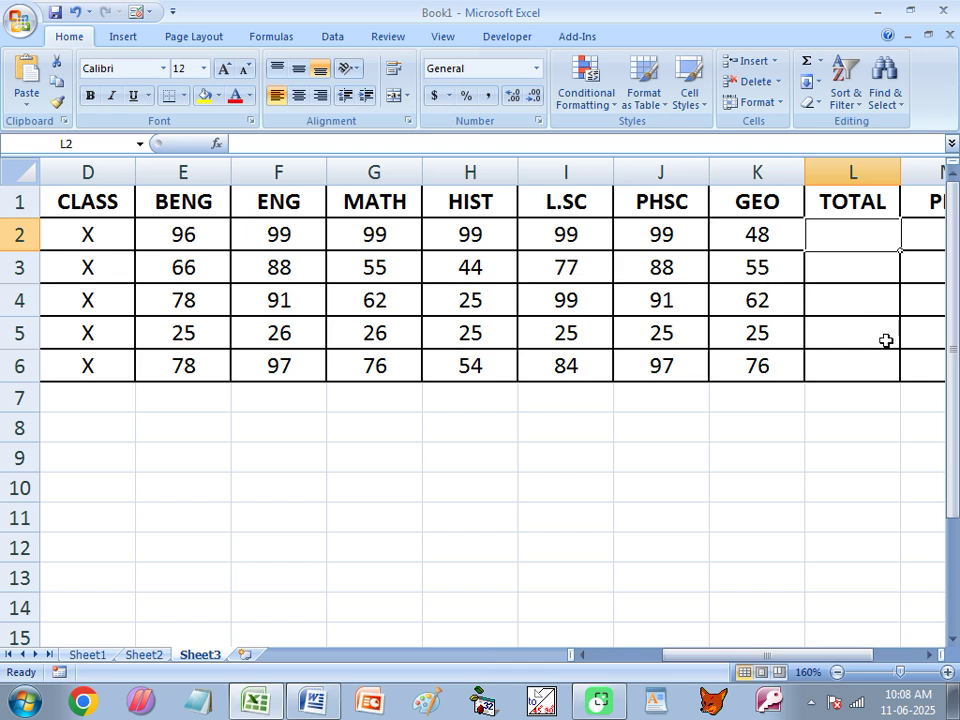
text(=)
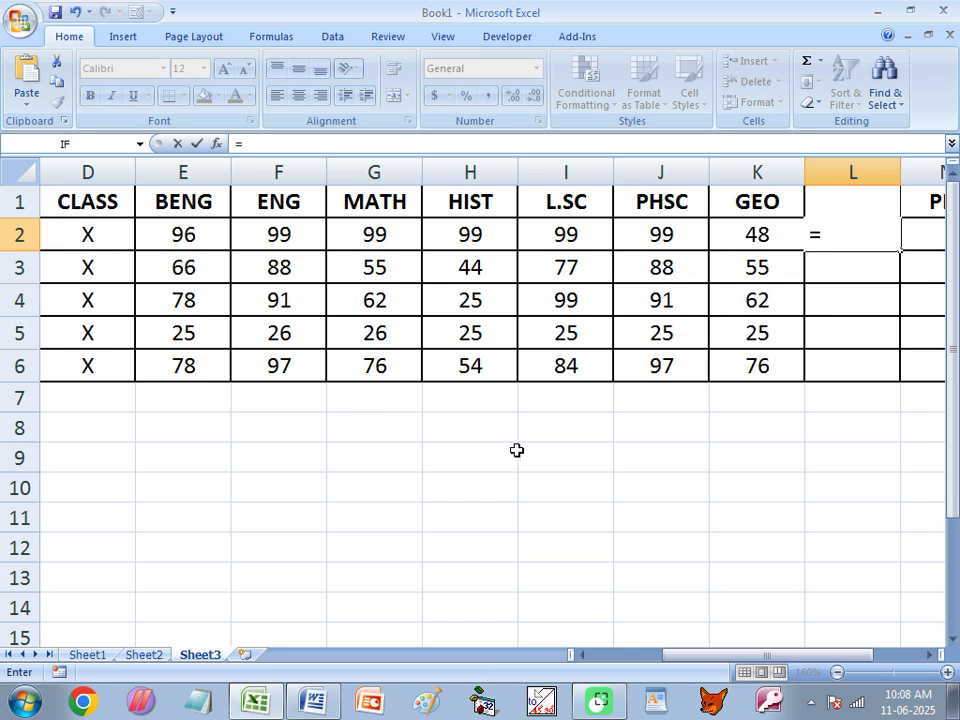
text(e2)
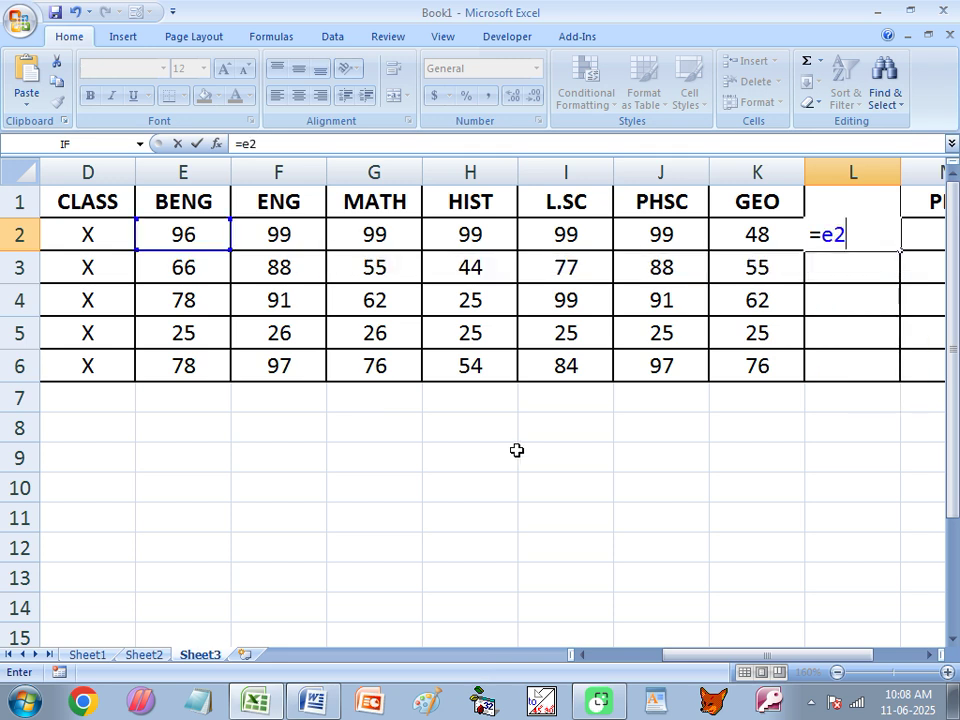
text(+f)
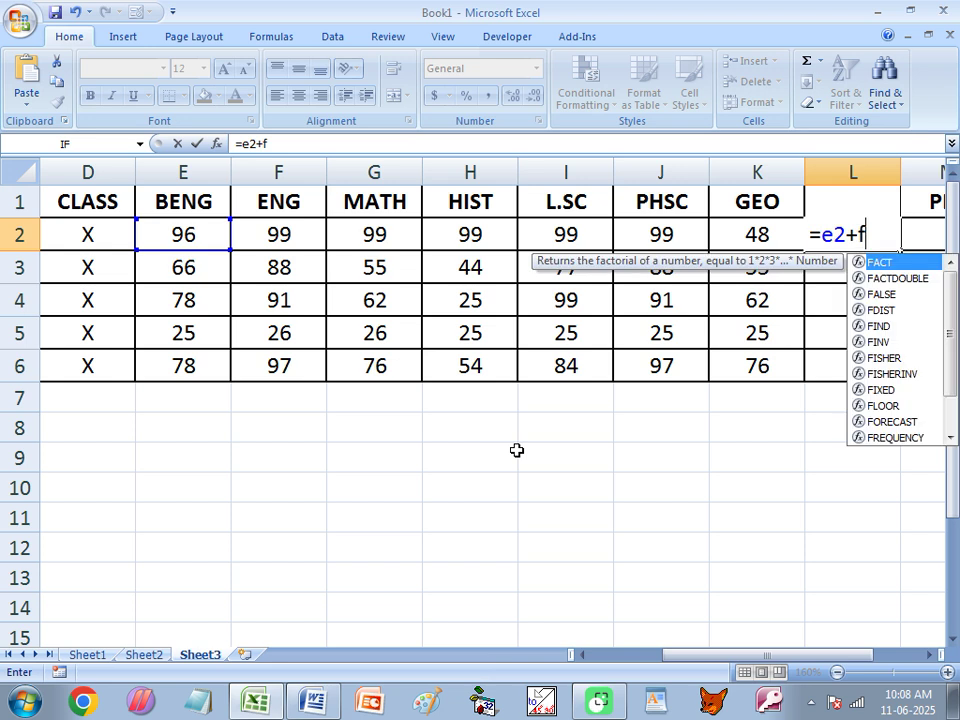
text(2+)
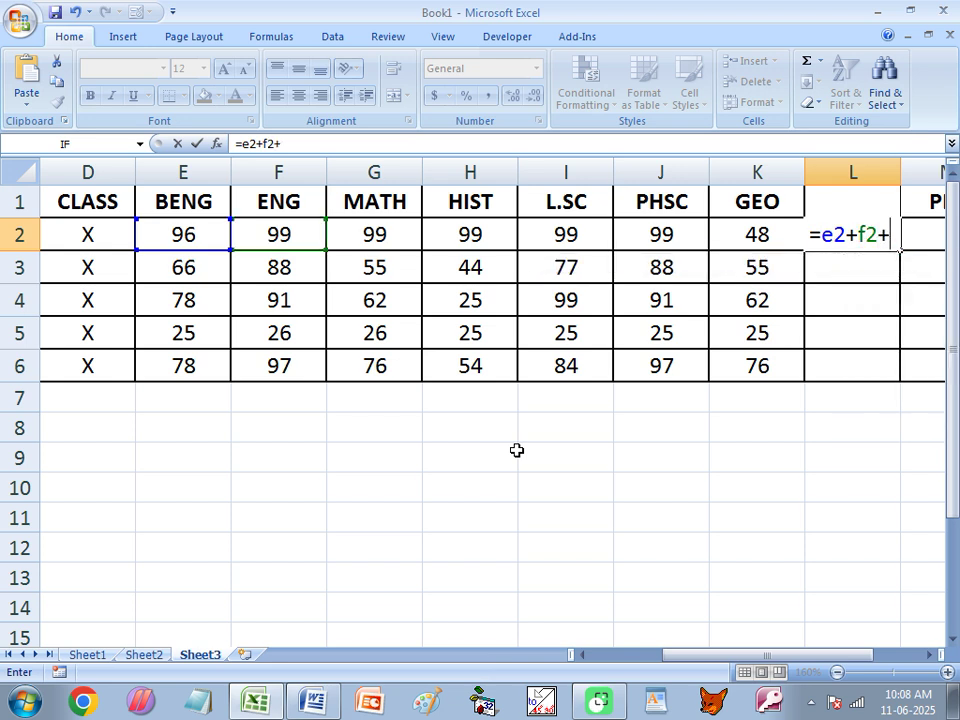
text(g+)
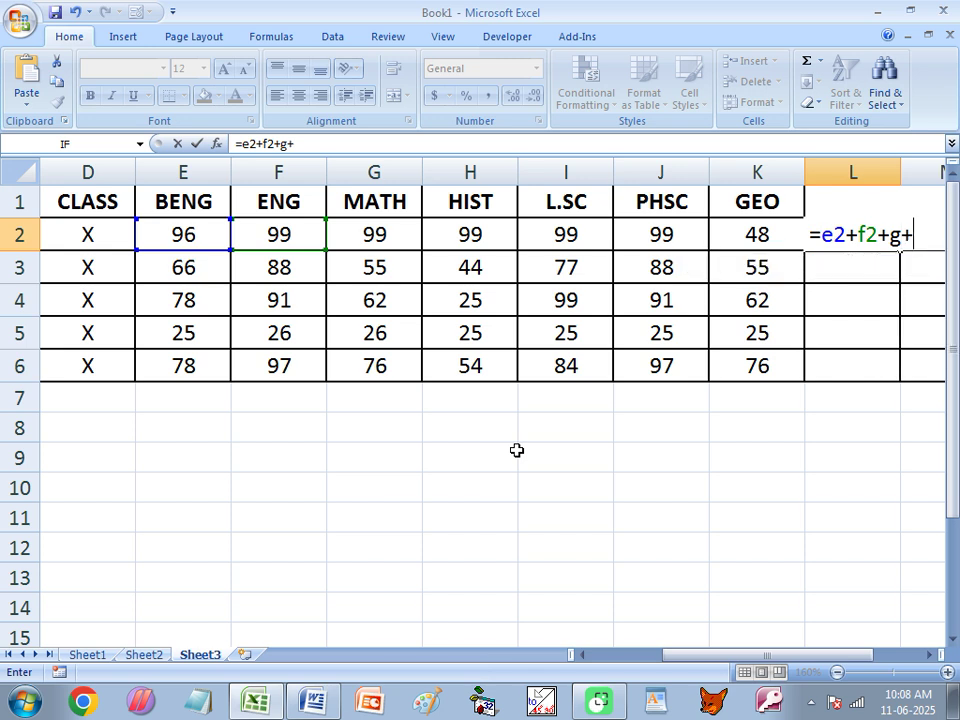
key(BackSpace)
text(2+)
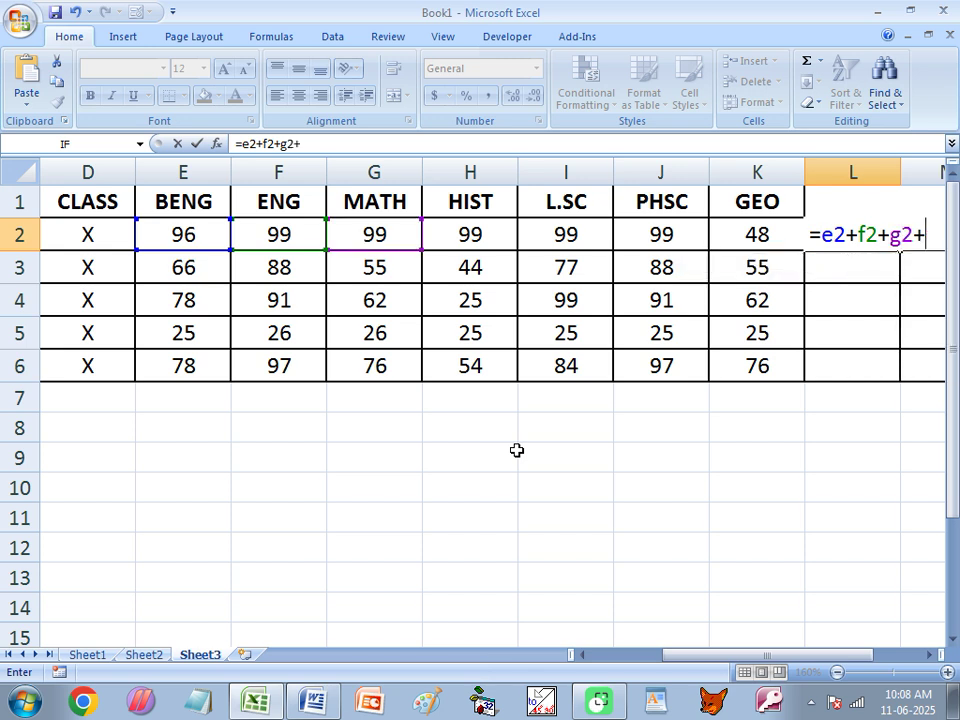
text(h2+)
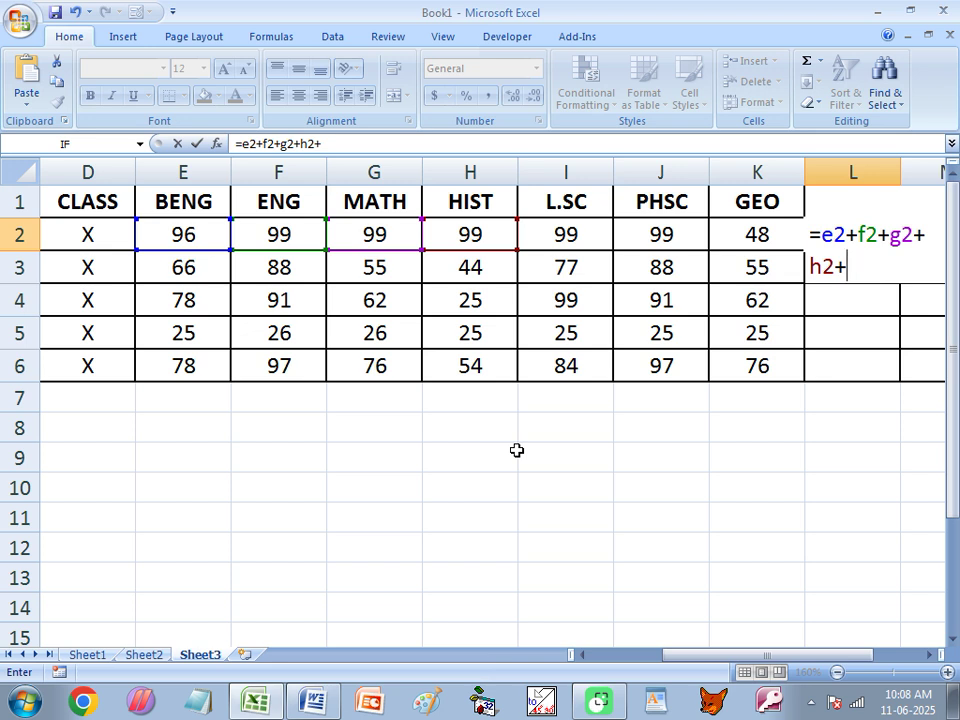
text(i2+)
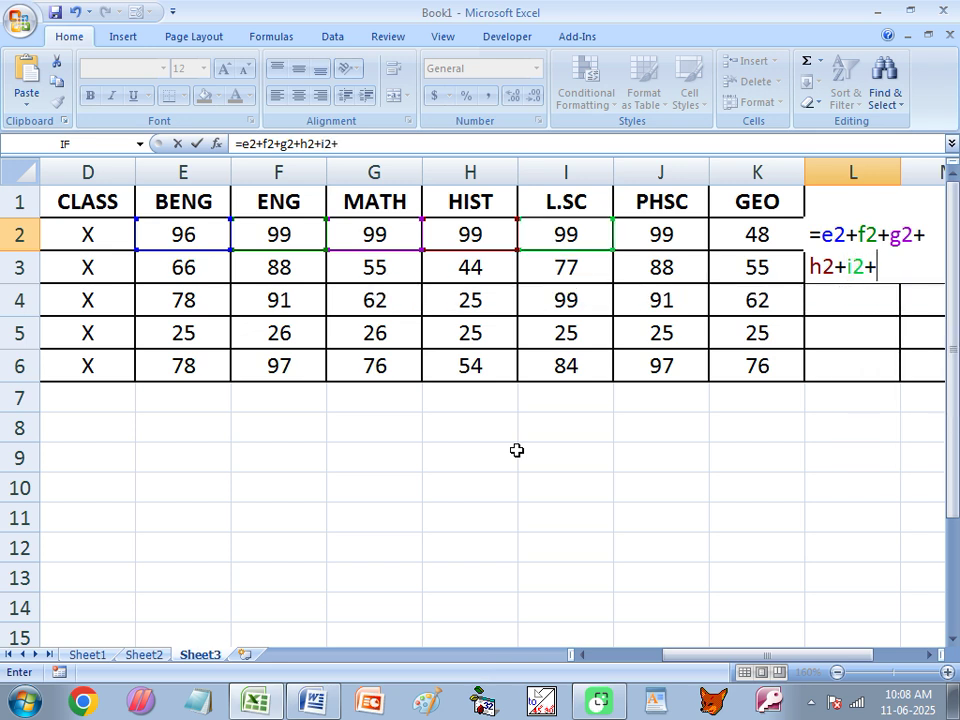
text(j2)
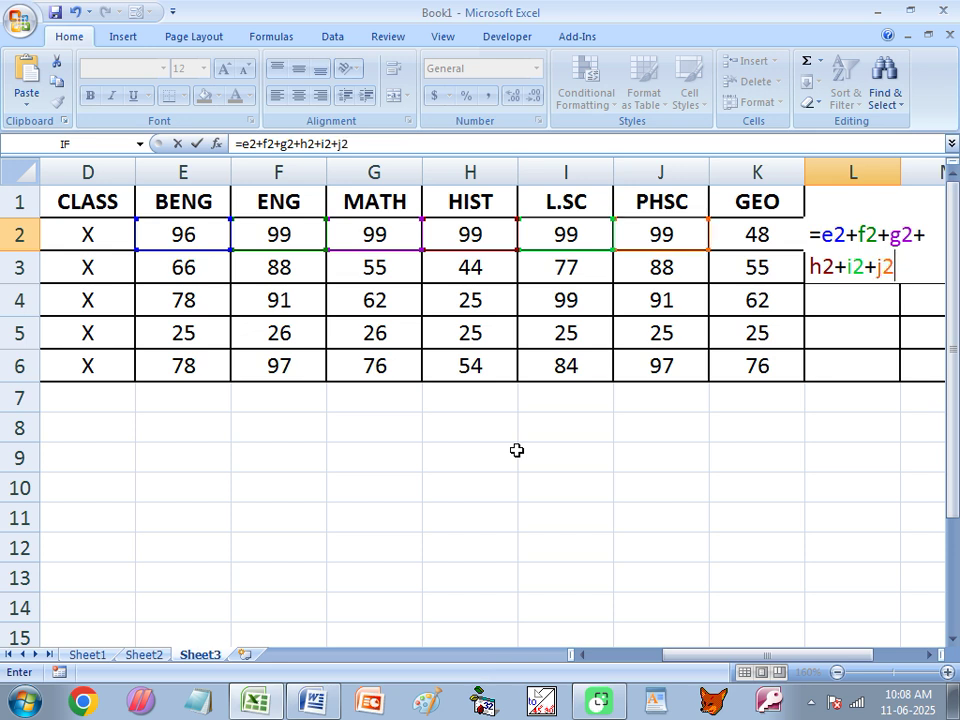
text(+k2)
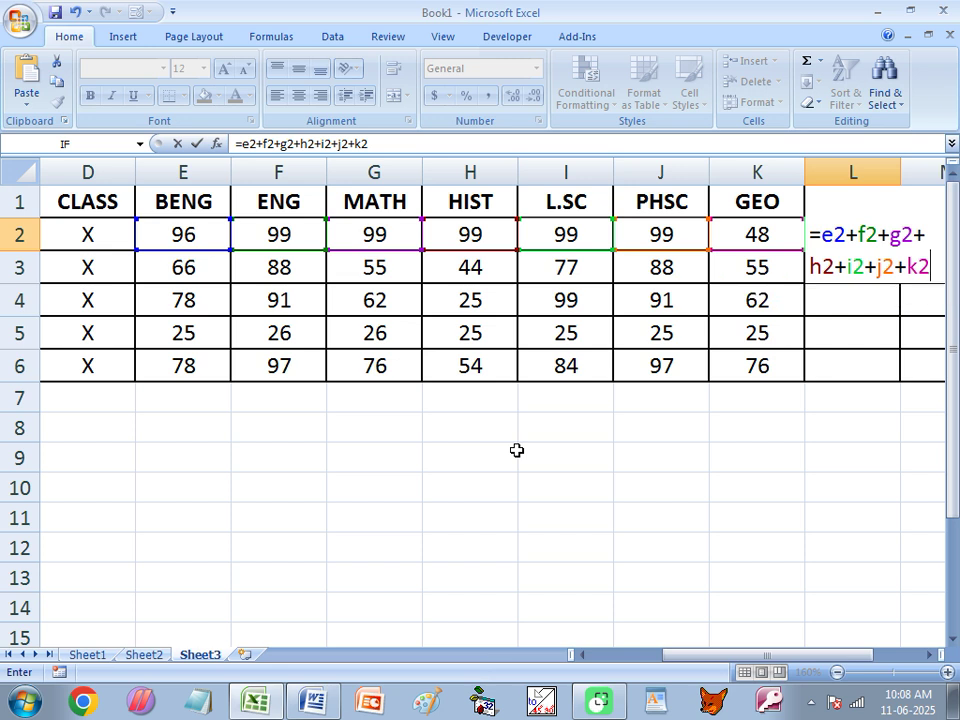
key(Return)
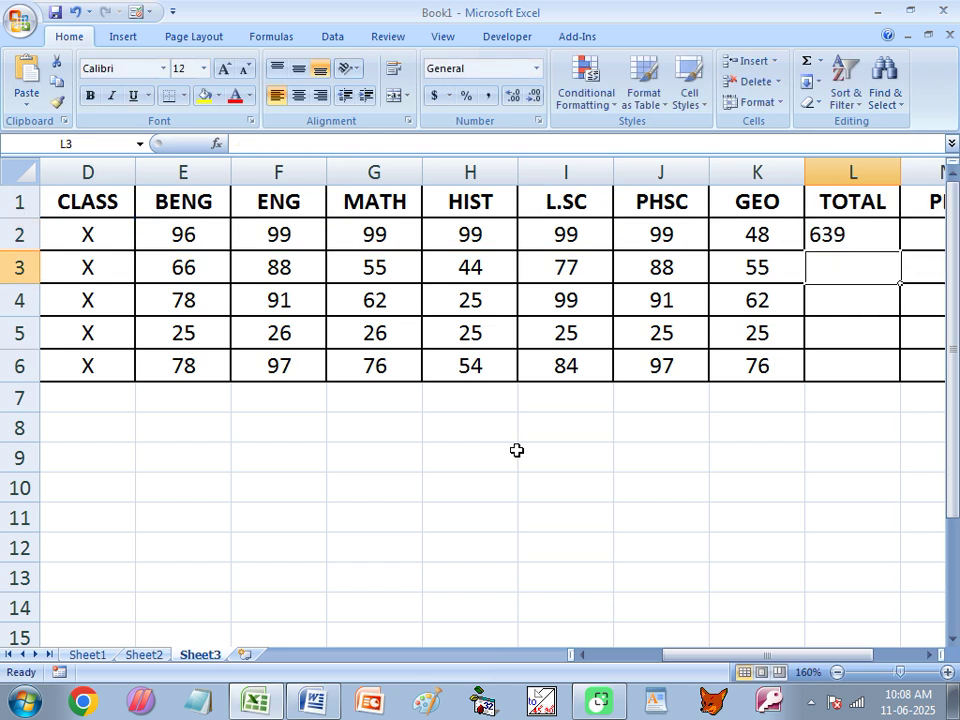
- Copy the L2 total formula down to L6 and check the adjusted references in L3 and L6
click(840, 226)
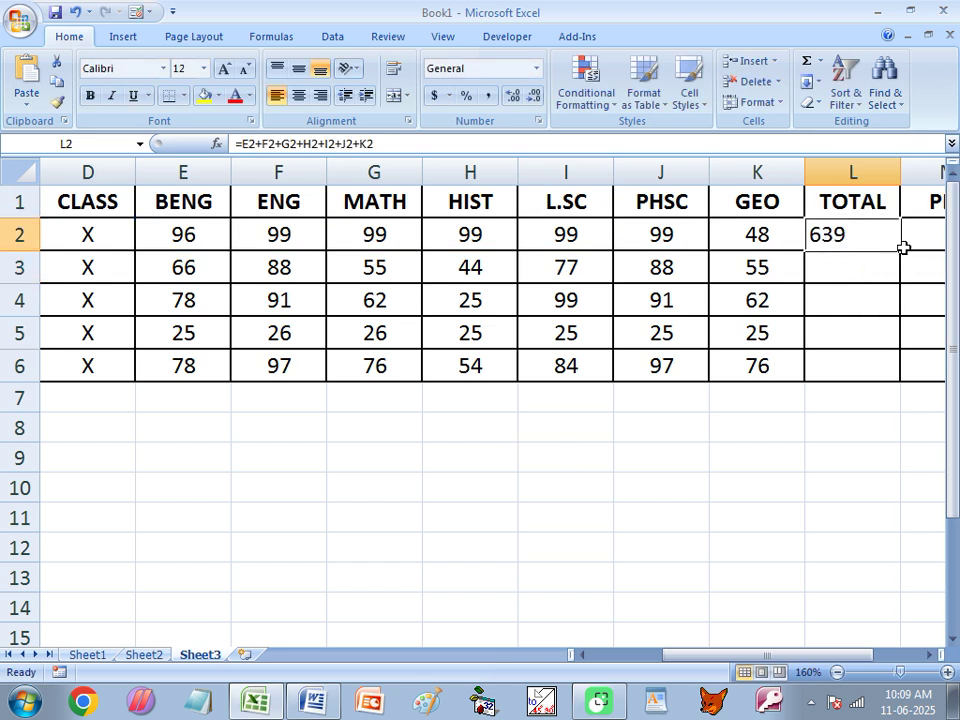
double_click(900, 250)
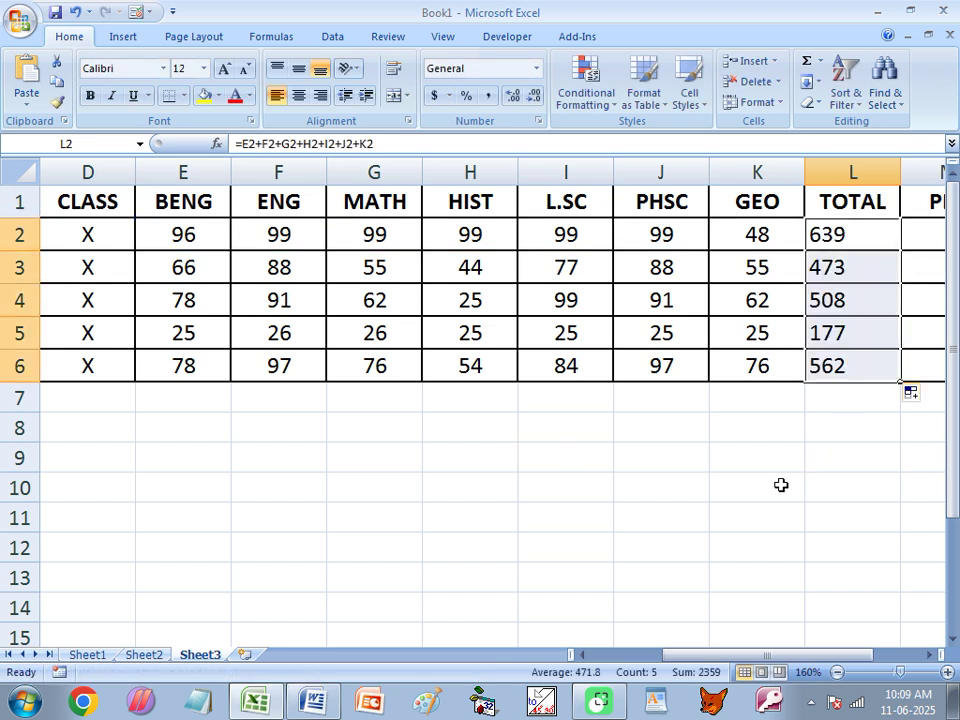
click(814, 368)
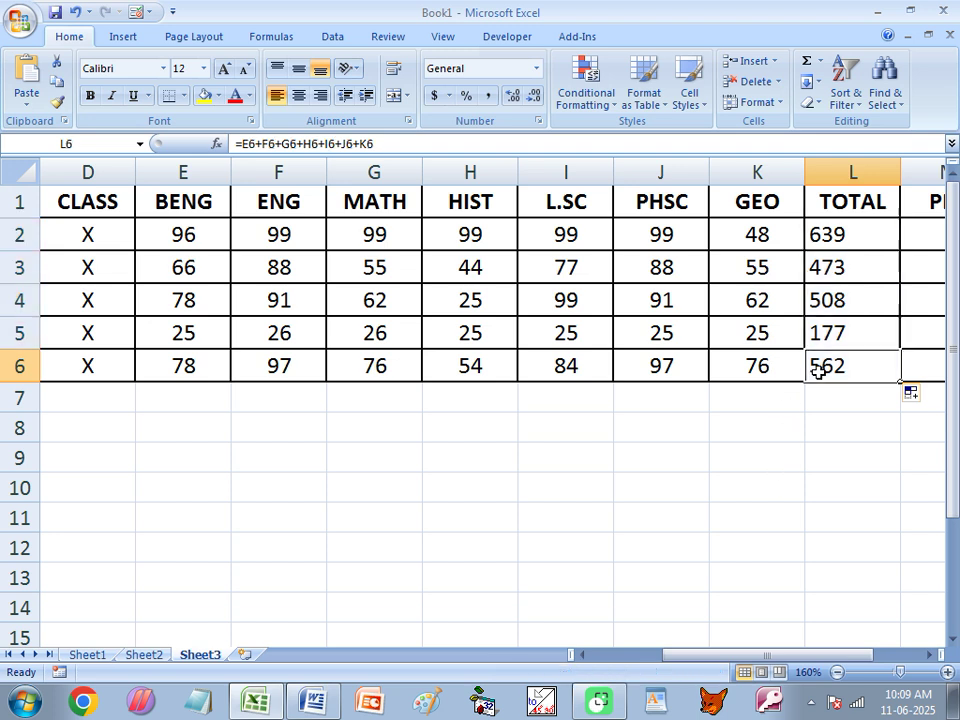
click(831, 272)
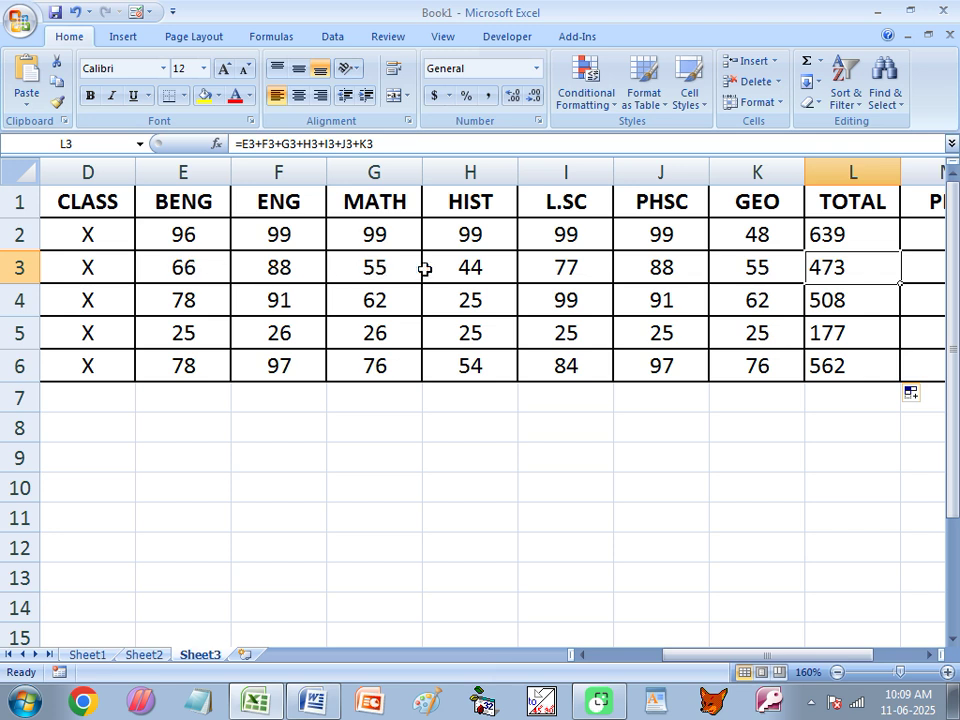
double_click(821, 270)
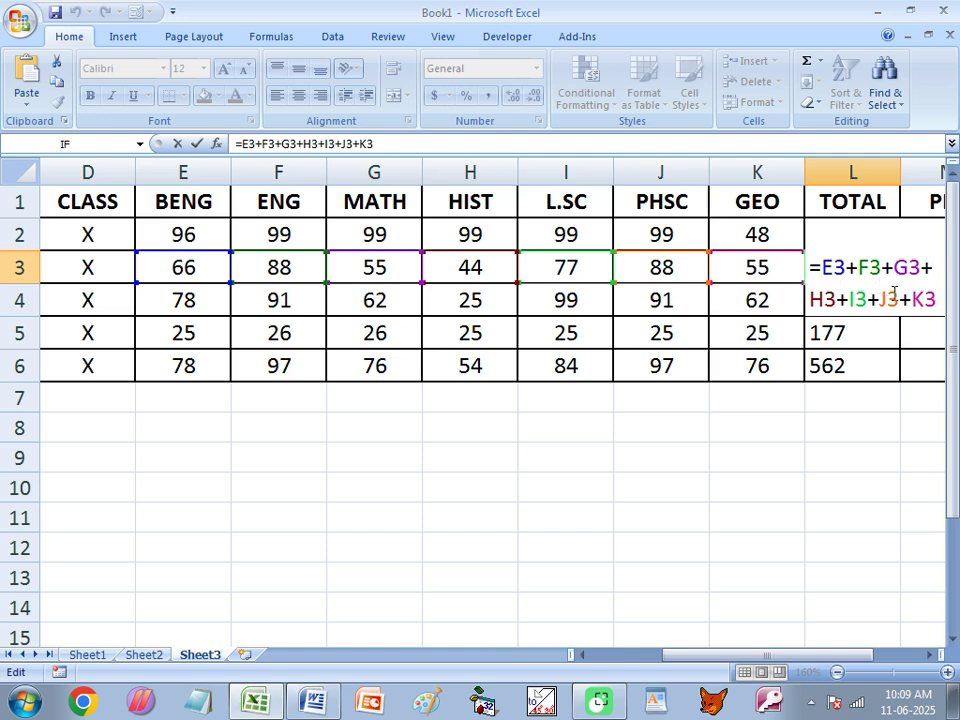
key(Return)
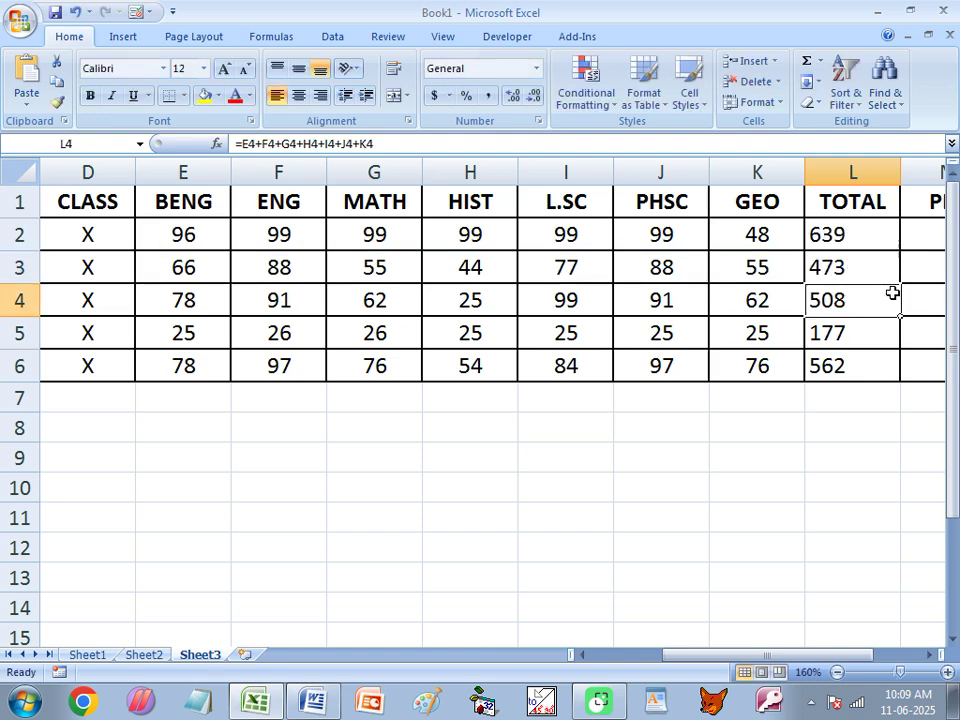
double_click(846, 366)
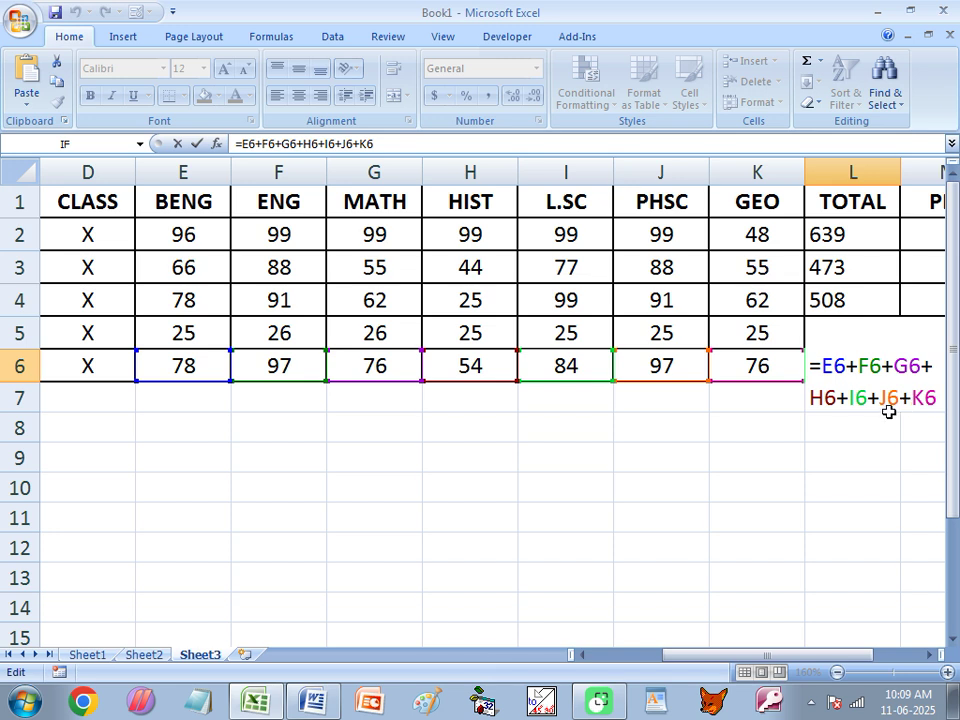
key(Return)
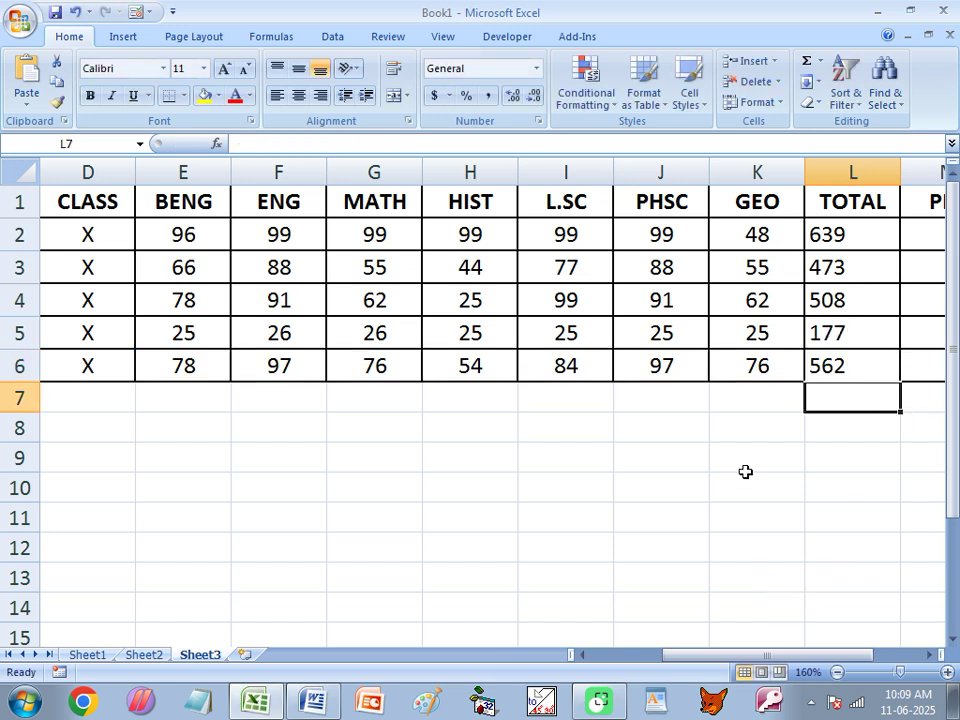
- Calculate the first student's percentage in M2 with the fixed-number formula =639/7
ctrl+scroll(495, 341, down, 1)
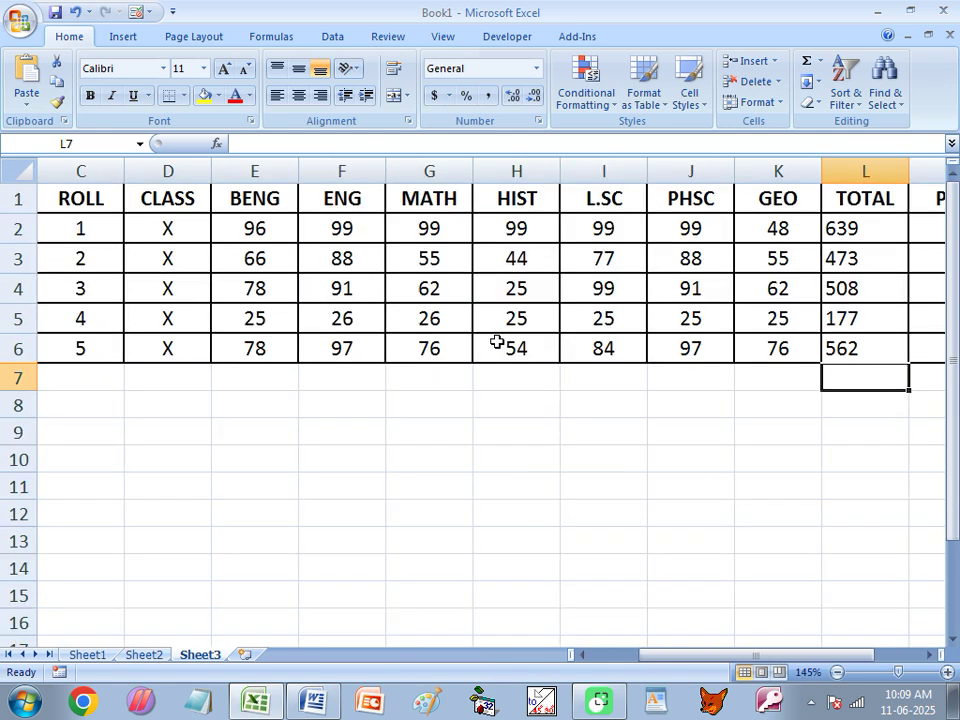
ctrl+scroll(422, 433, down, 1)
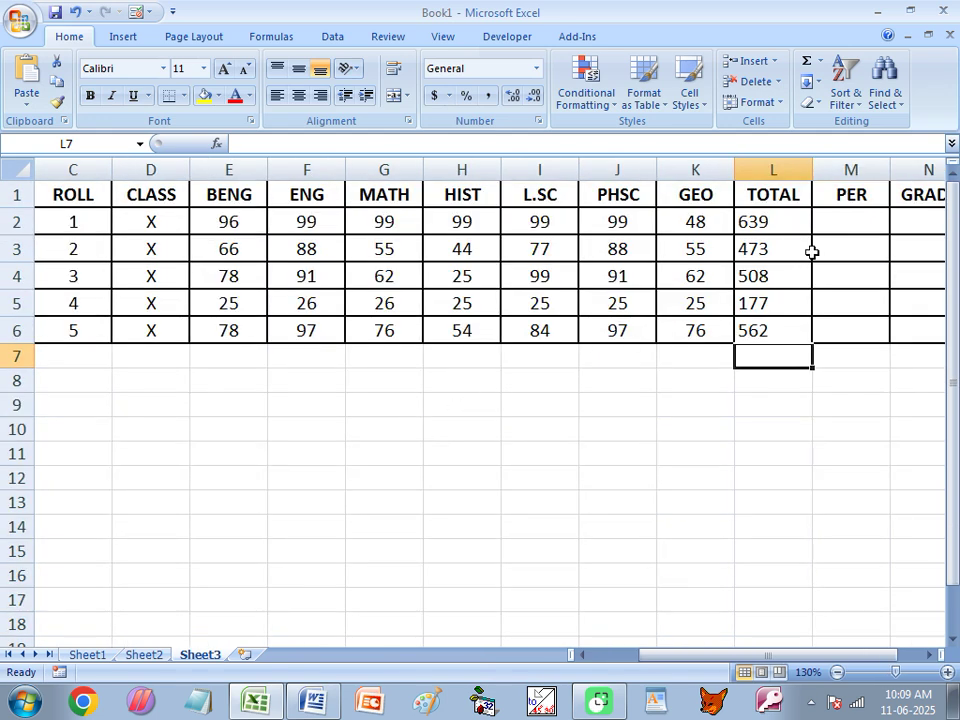
click(841, 226)
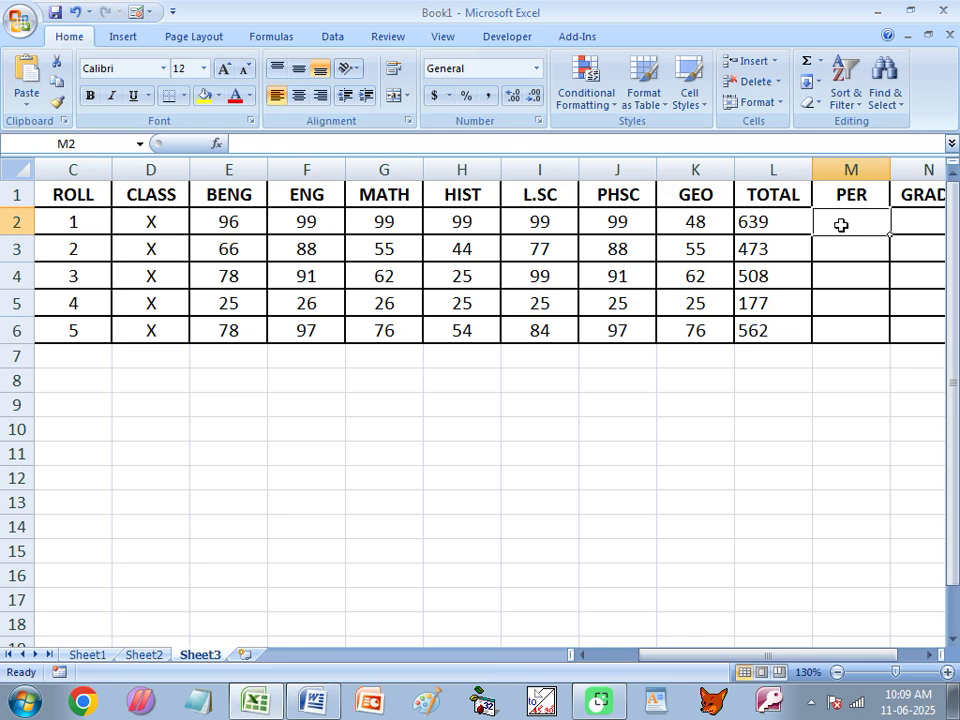
click(772, 227)
click(830, 228)
click(773, 225)
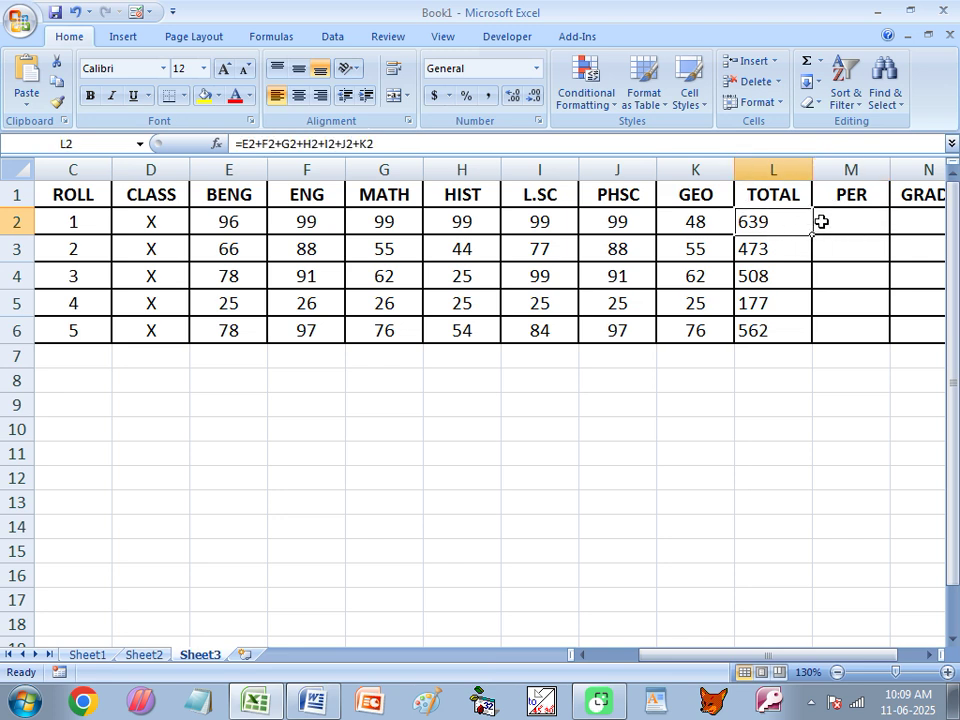
click(821, 222)
text(=)
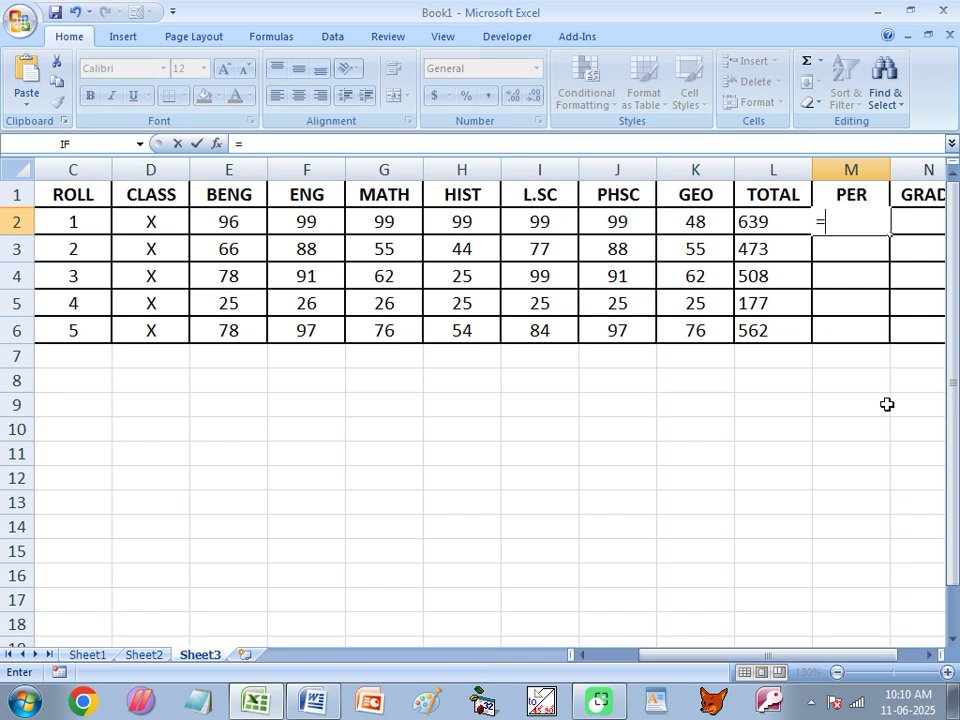
text(639/)
text(7)
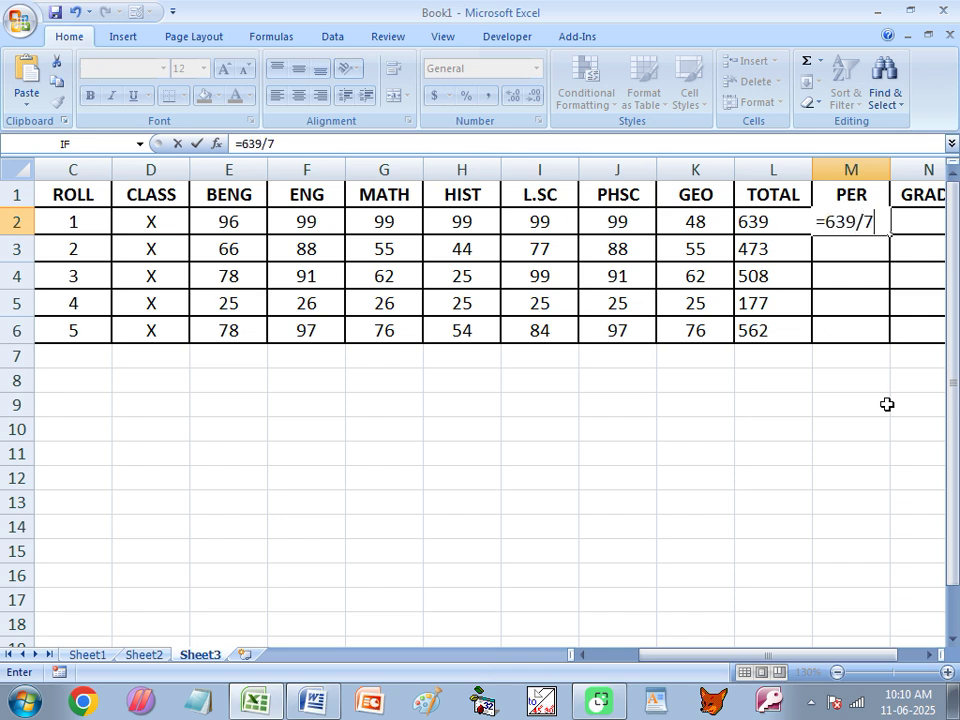
key(Return)
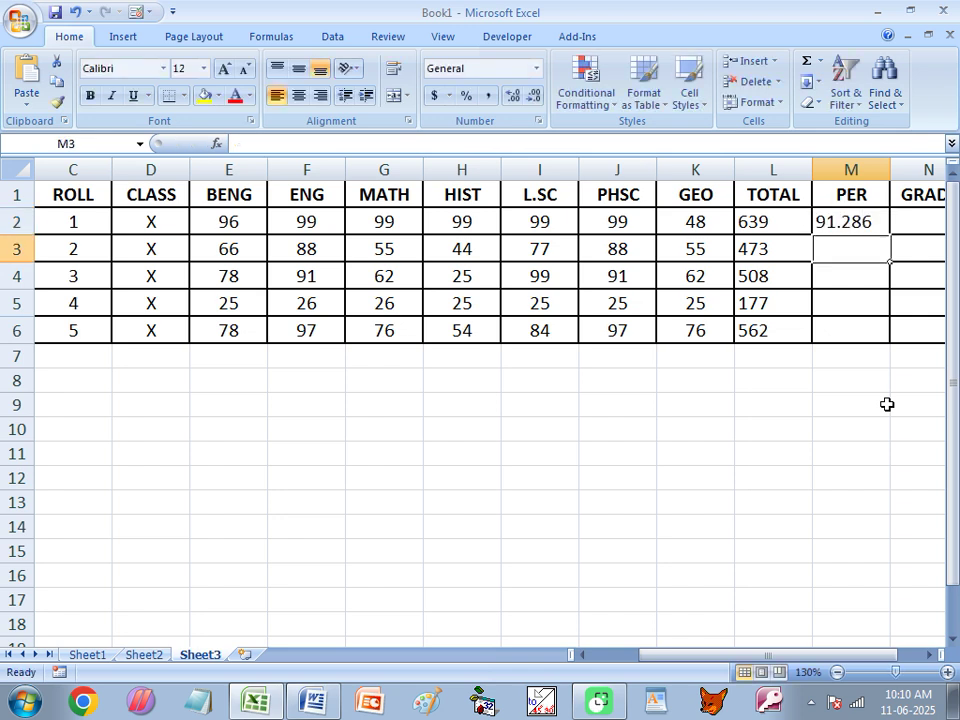
- Try copying the fixed-number percentage formula from M2 down to M5, and clear M2:M5
click(864, 221)
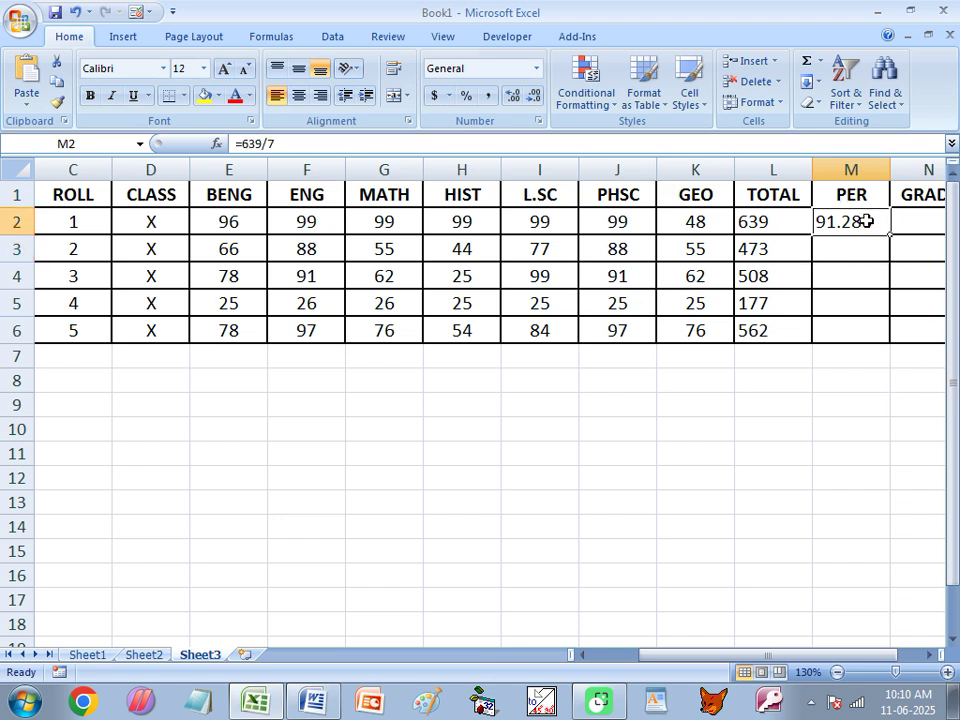
drag(889, 235, 872, 305)
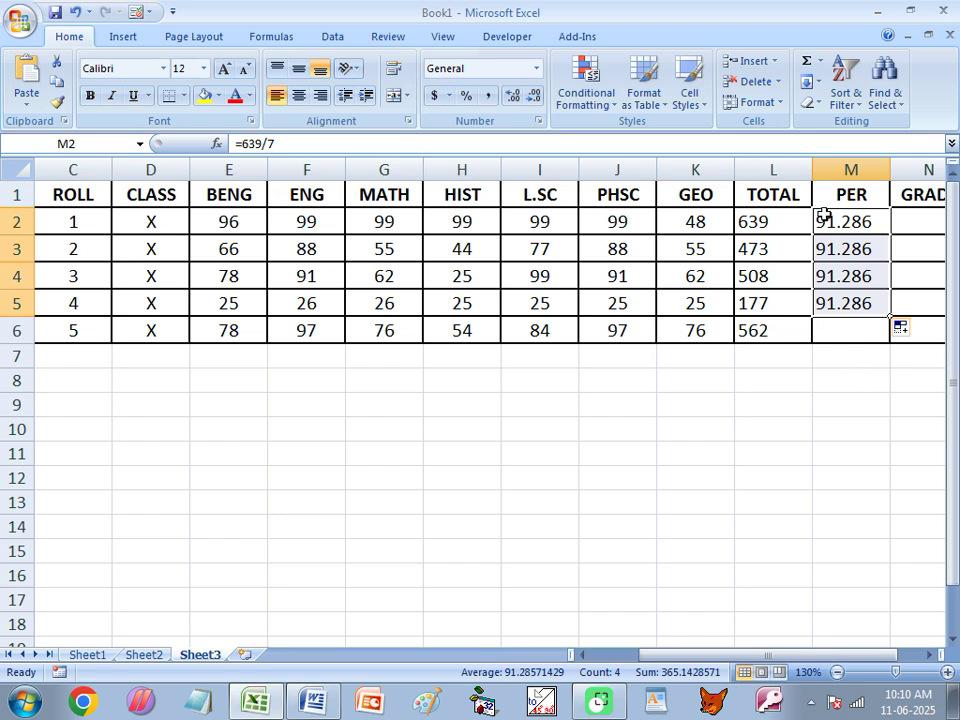
key(Delete)
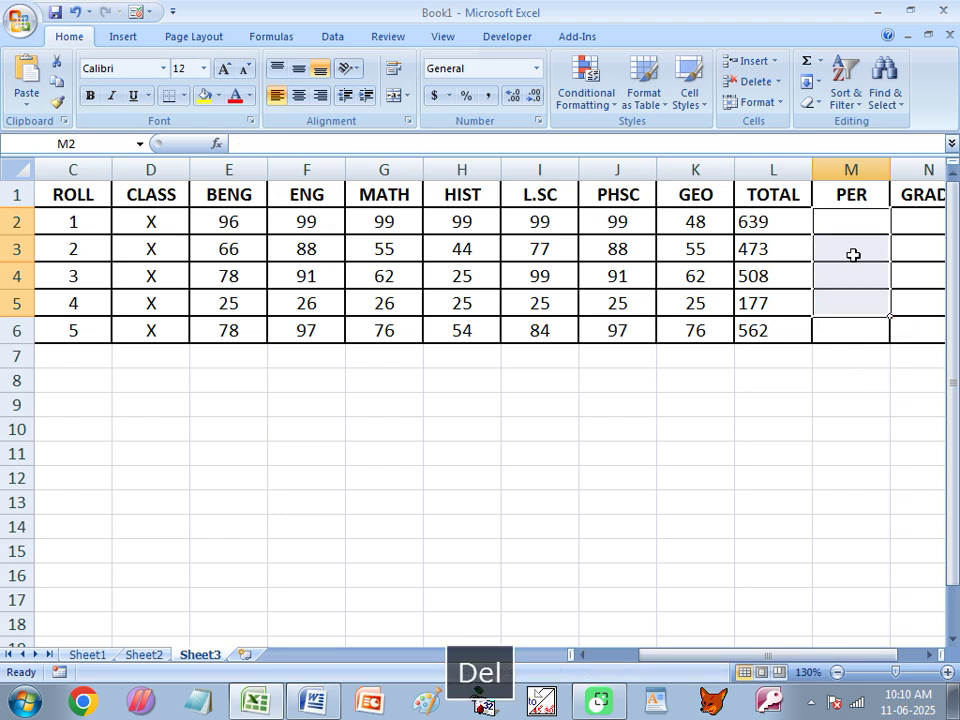
- Calculate the first student's percentage in M2 with the cell-reference formula =L2/7 and copy it down to M6
click(855, 231)
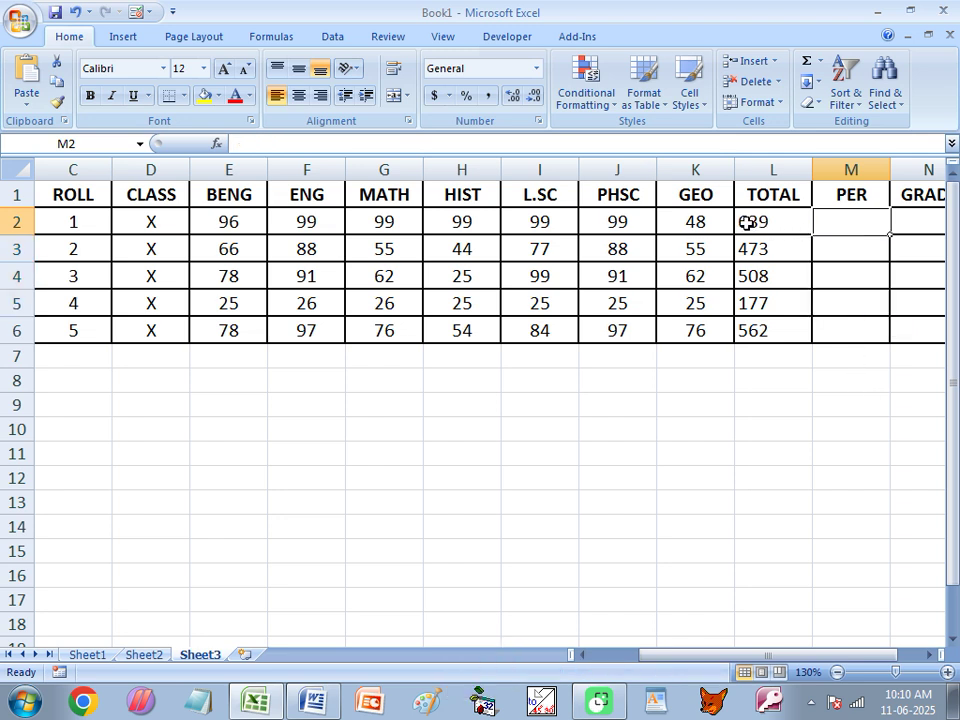
click(860, 269)
click(857, 232)
text(=)
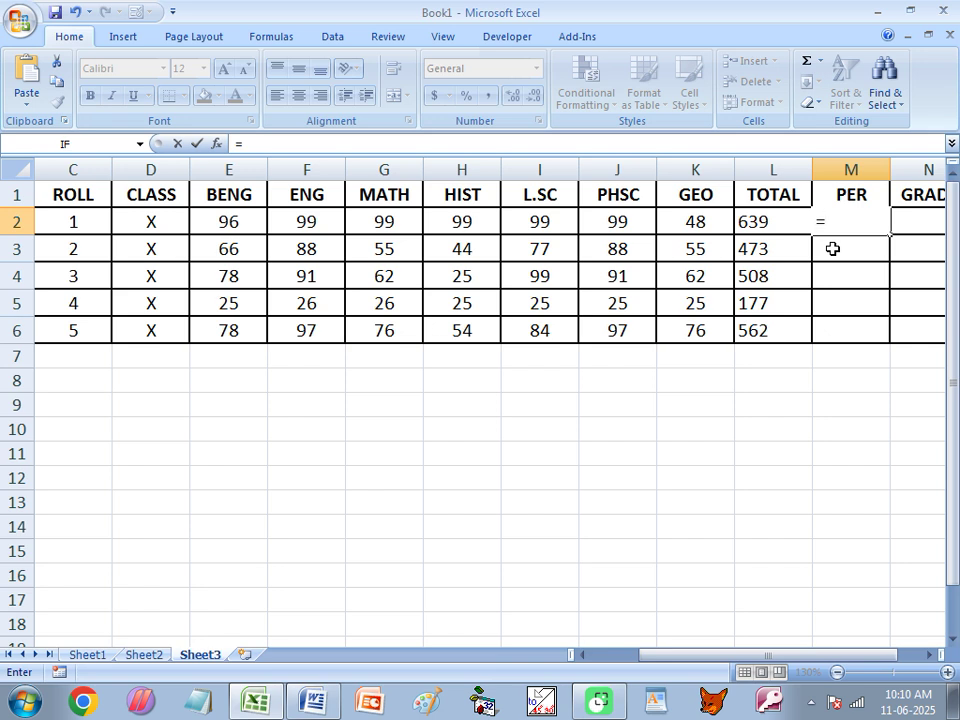
key(Left)
text(/)
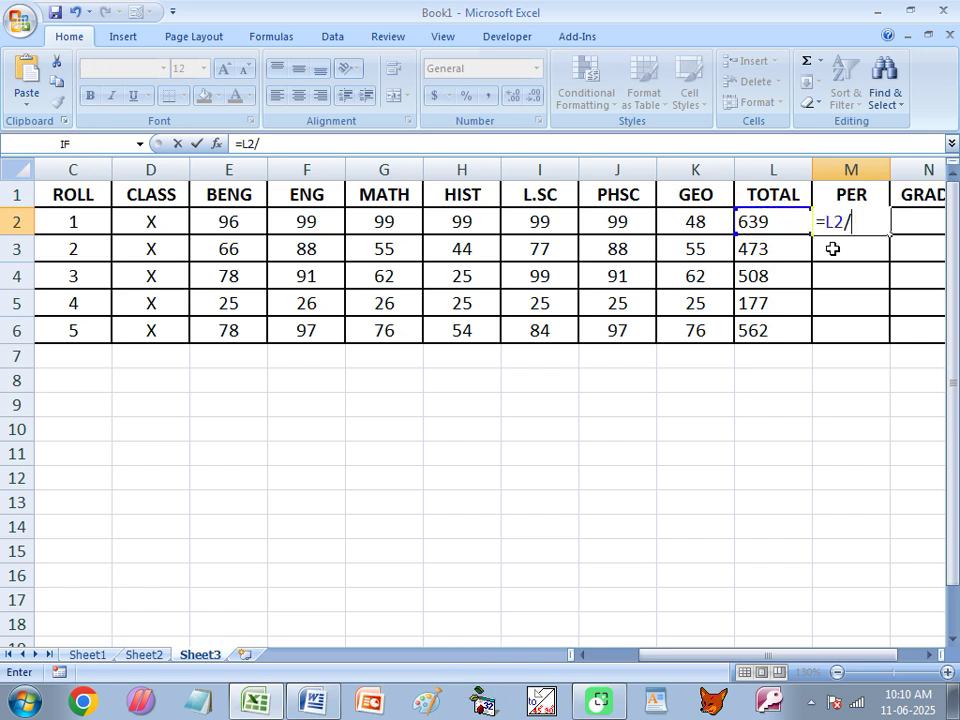
text(7)
key(Return)
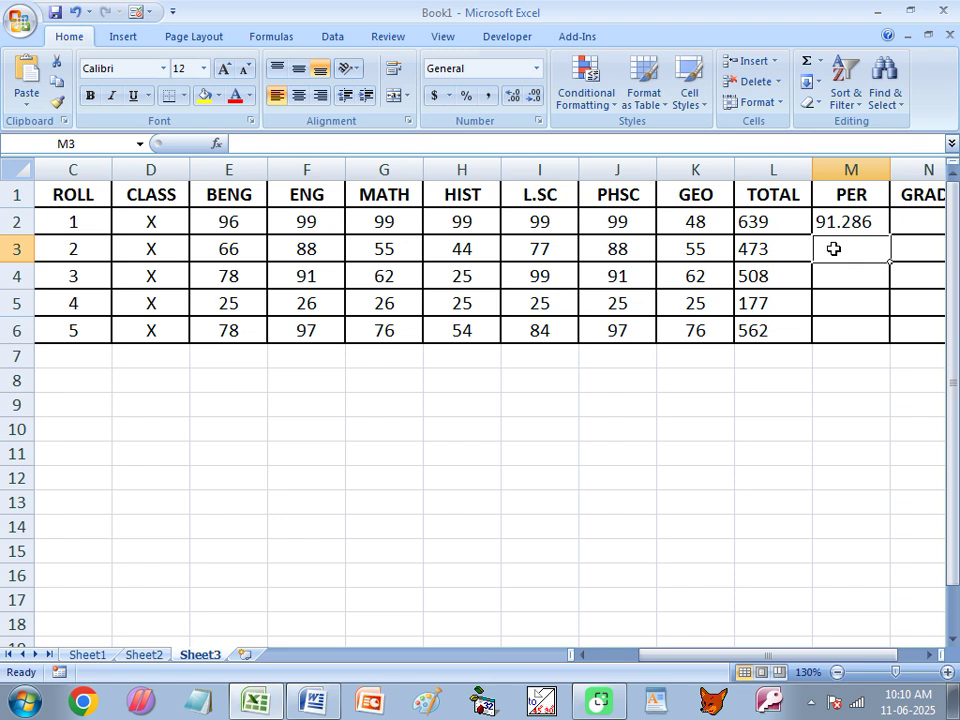
click(868, 218)
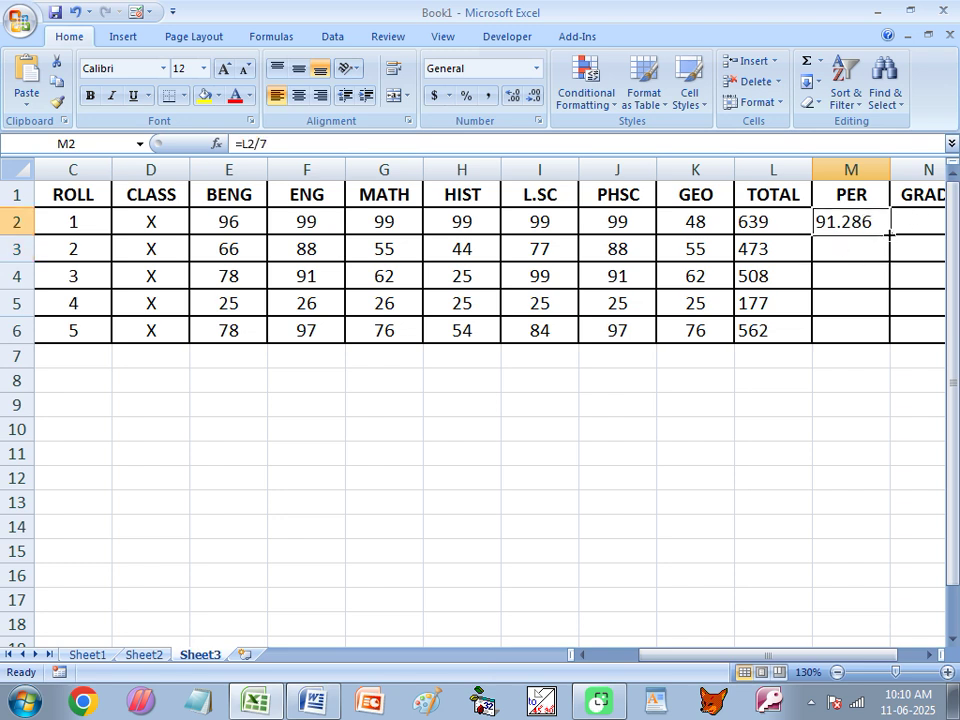
drag(889, 234, 889, 336)
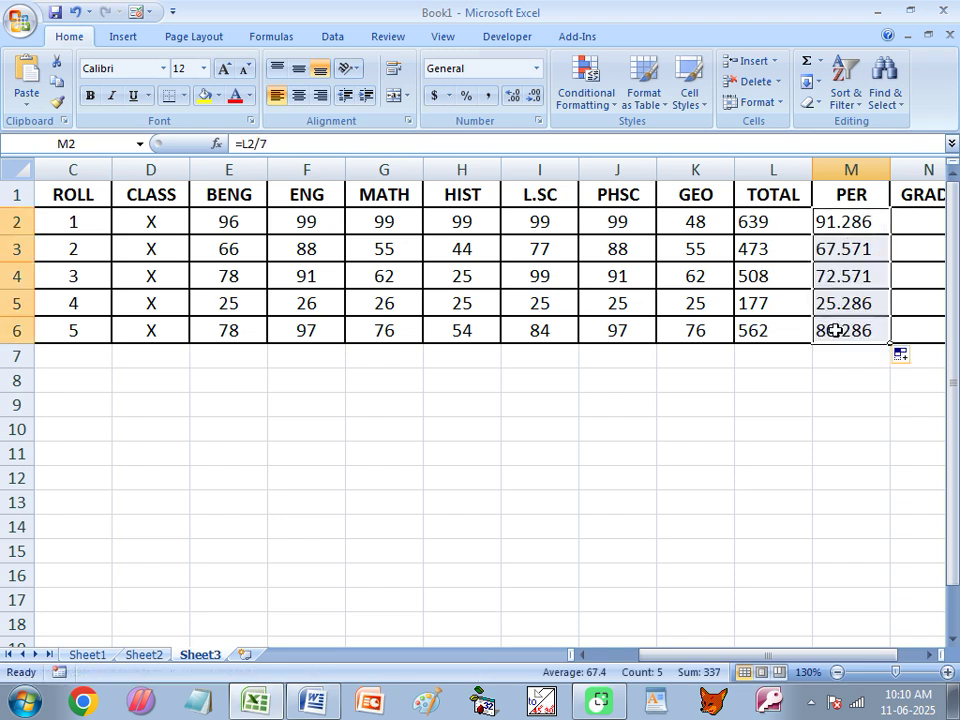
- Copy the full text of the nested IF grade formula from cell B2 on Sheet2
click(905, 221)
key(Right)
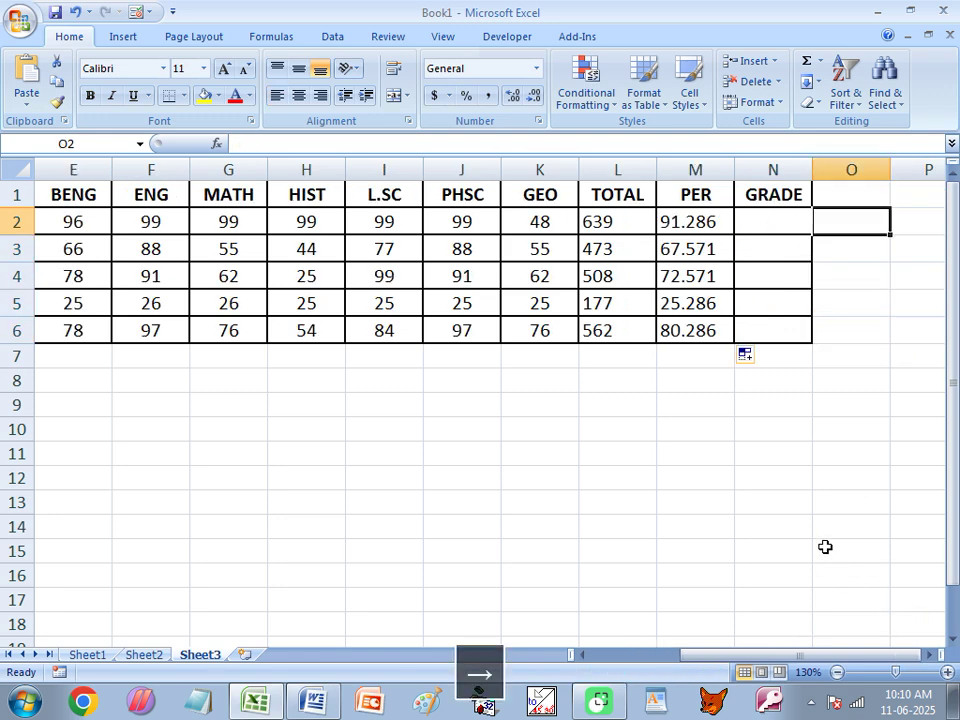
key(Left)
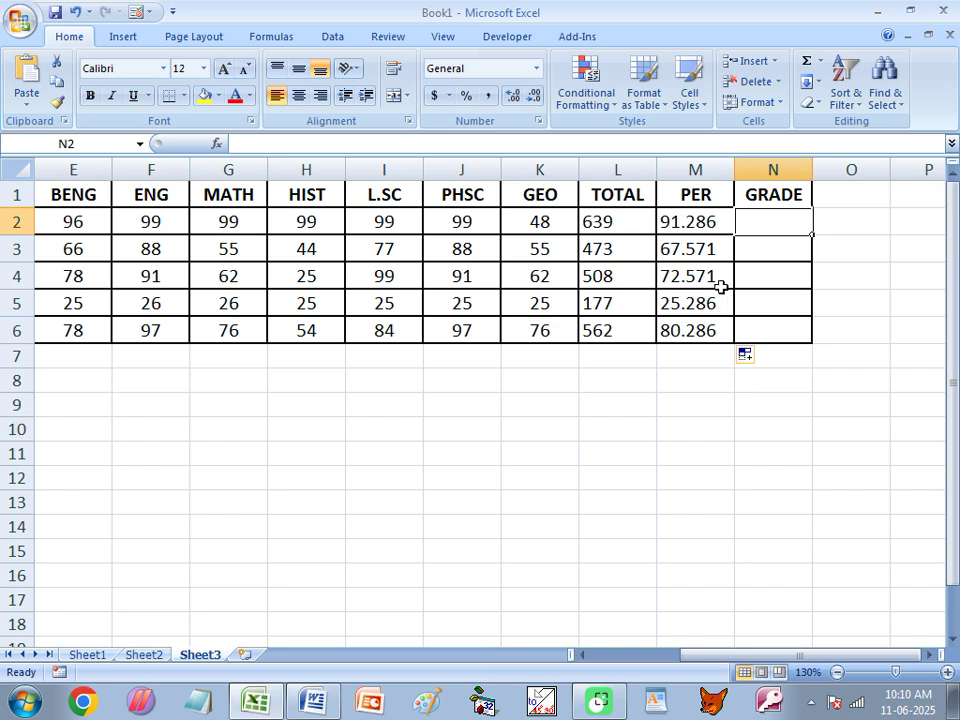
click(697, 224)
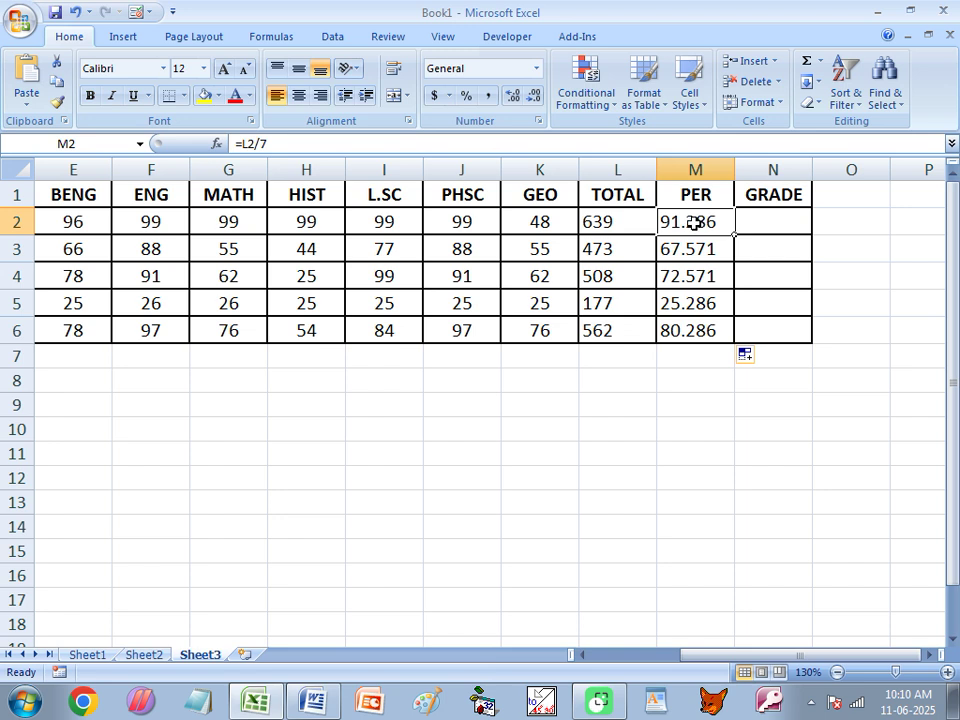
click(787, 219)
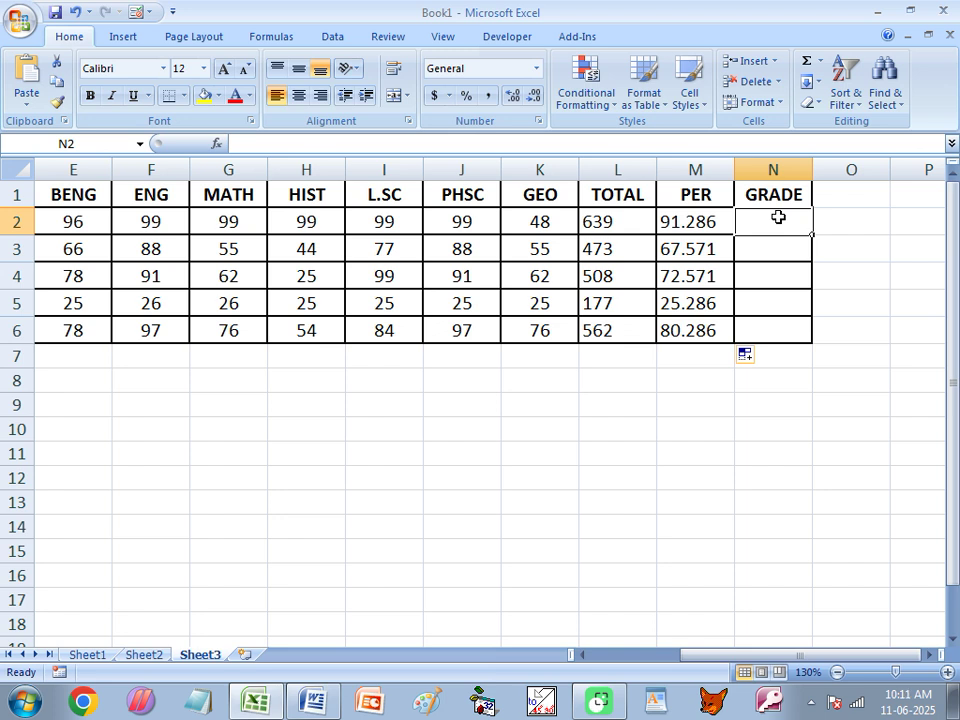
click(144, 655)
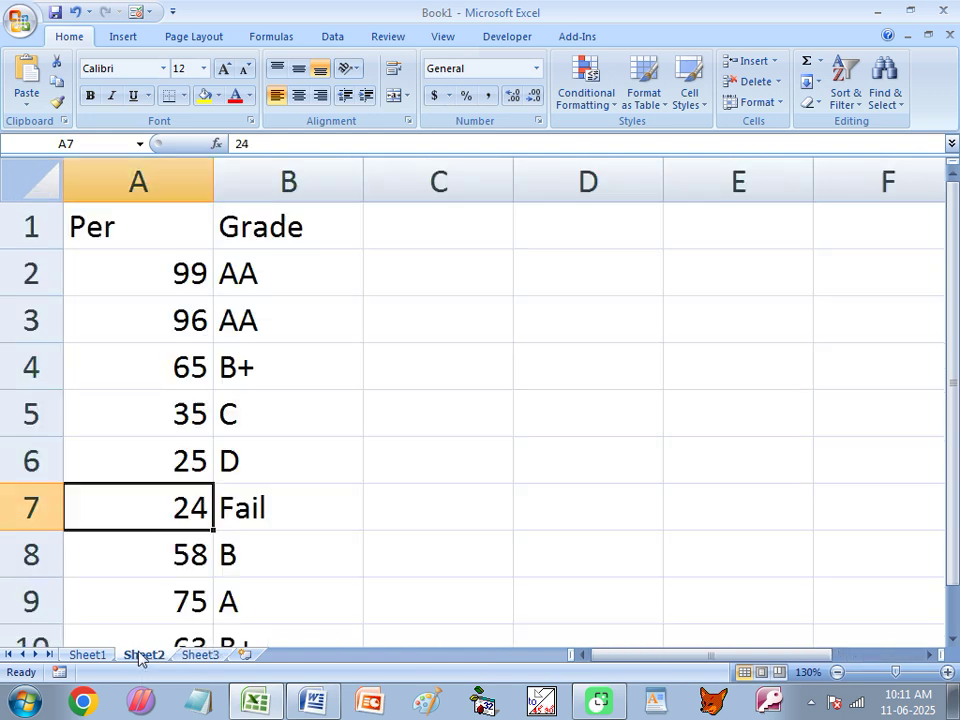
click(148, 272)
click(296, 268)
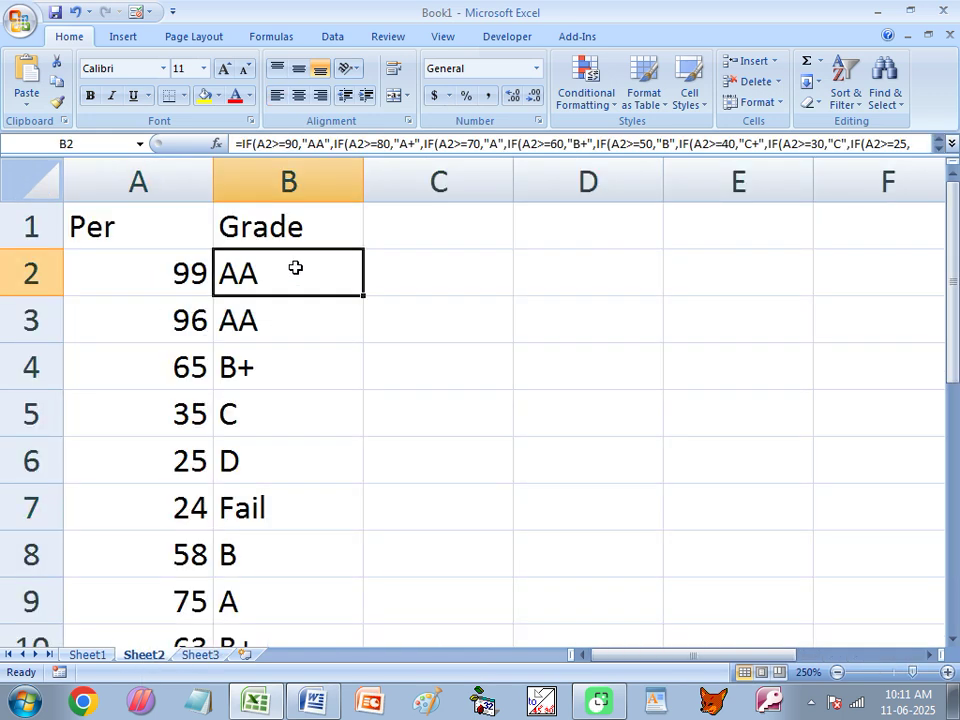
double_click(290, 270)
drag(221, 272, 690, 357)
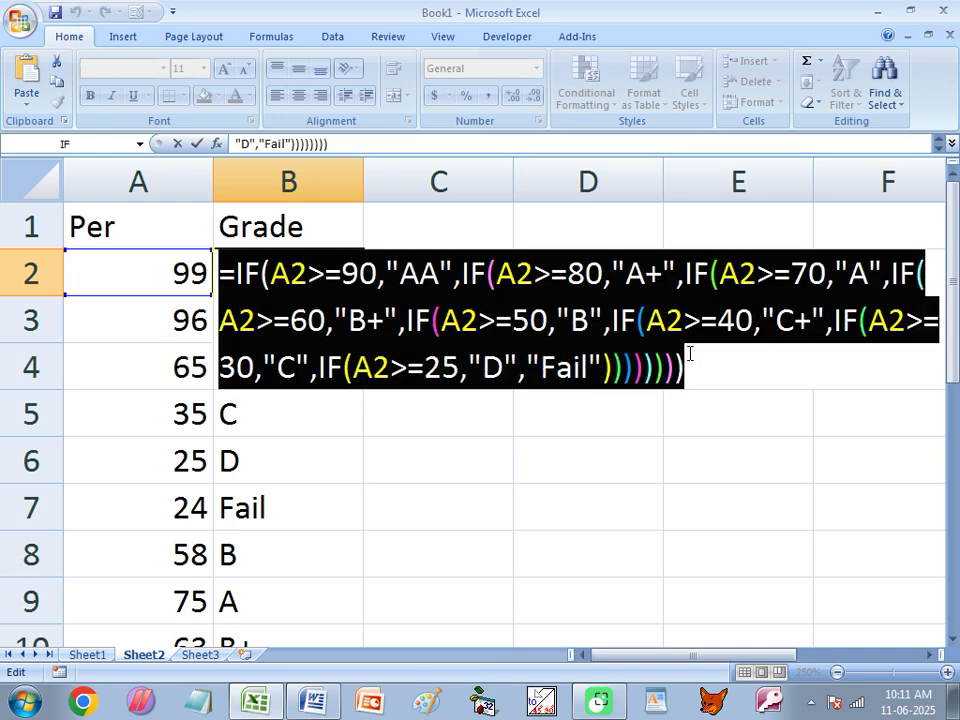
key(ctrl+c)
key(Return)
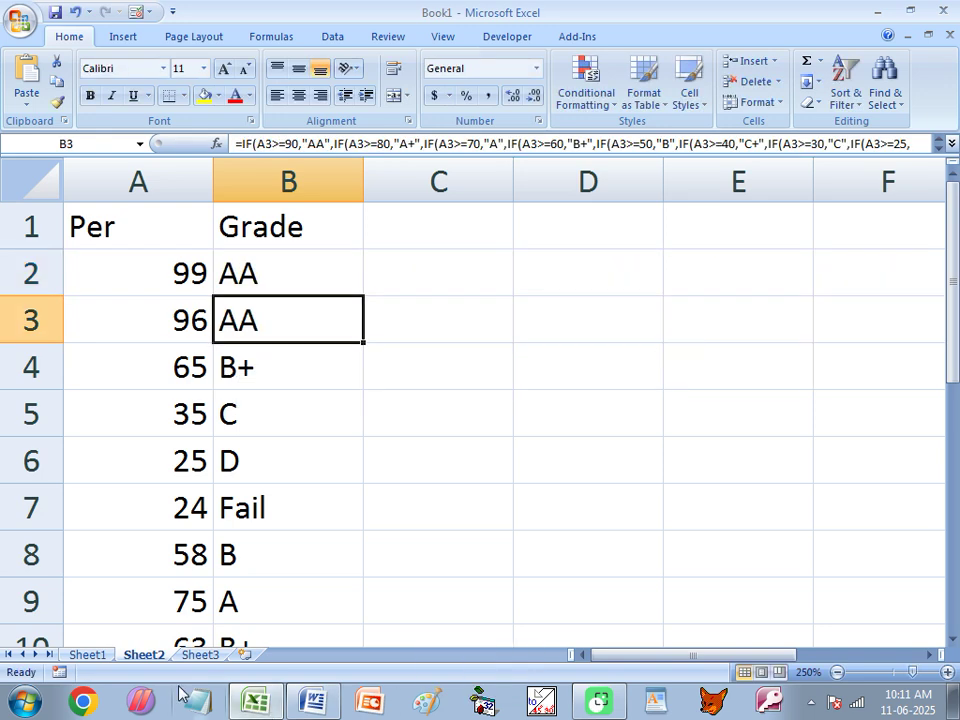
- Paste the copied nested IF grade formula into the first student's grade cell N2 on Sheet3
click(199, 655)
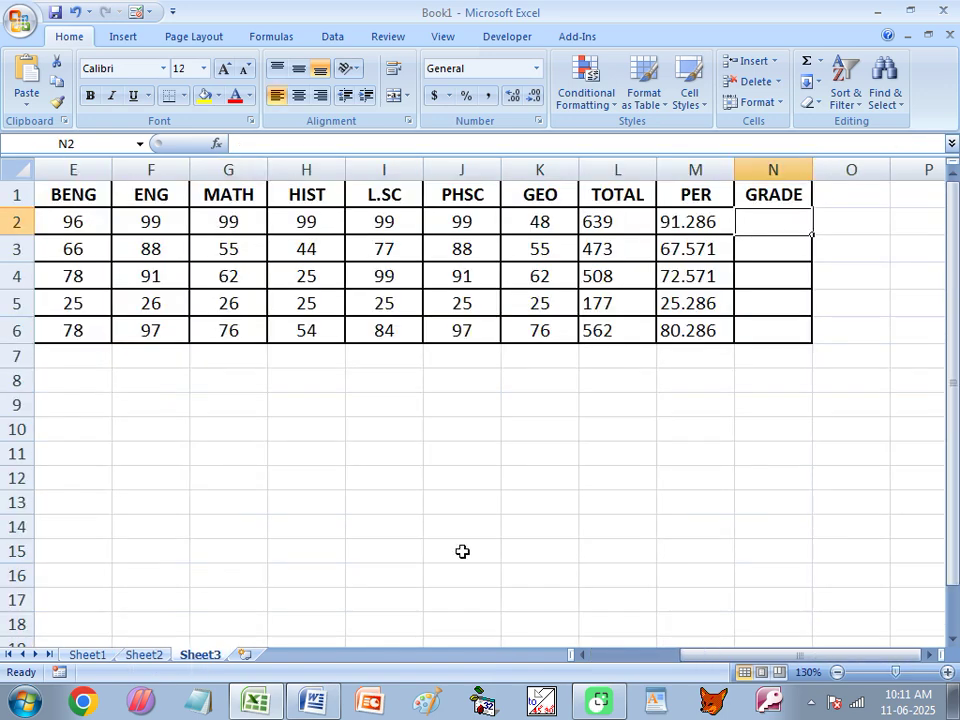
double_click(774, 226)
key(ctrl+v)
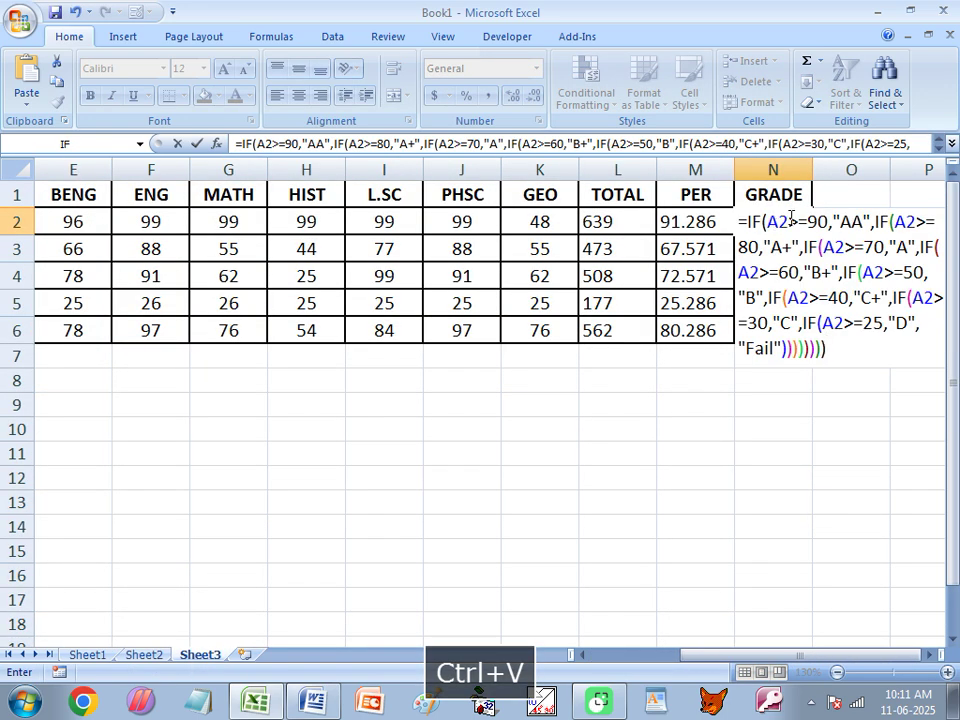
- Replace every A2 reference in the N2 grade formula with M2 and commit the formula
click(772, 221)
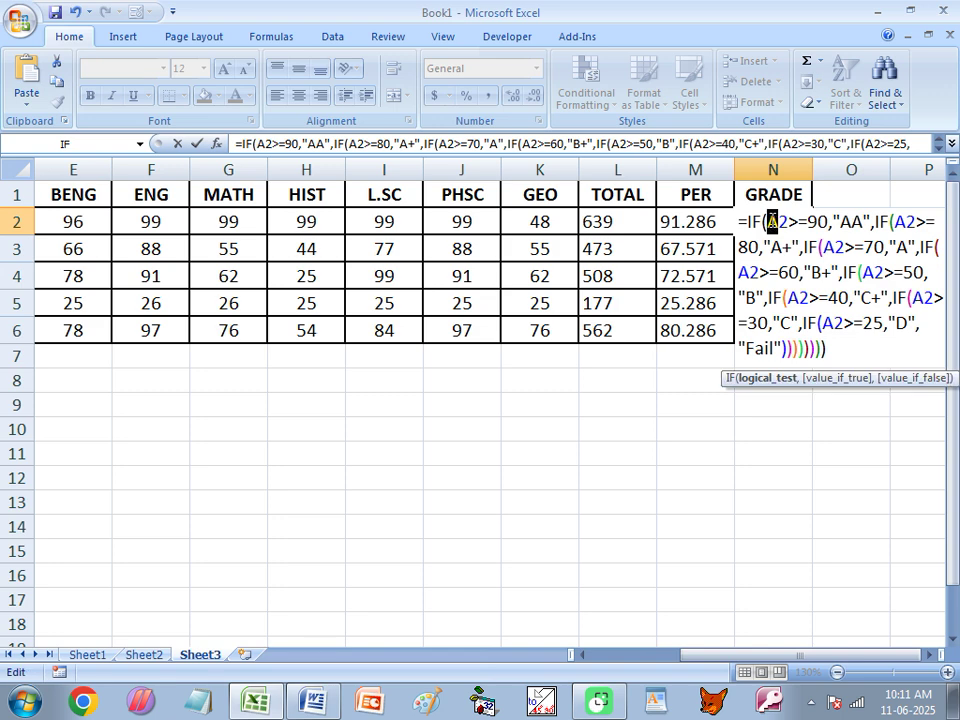
text(m)
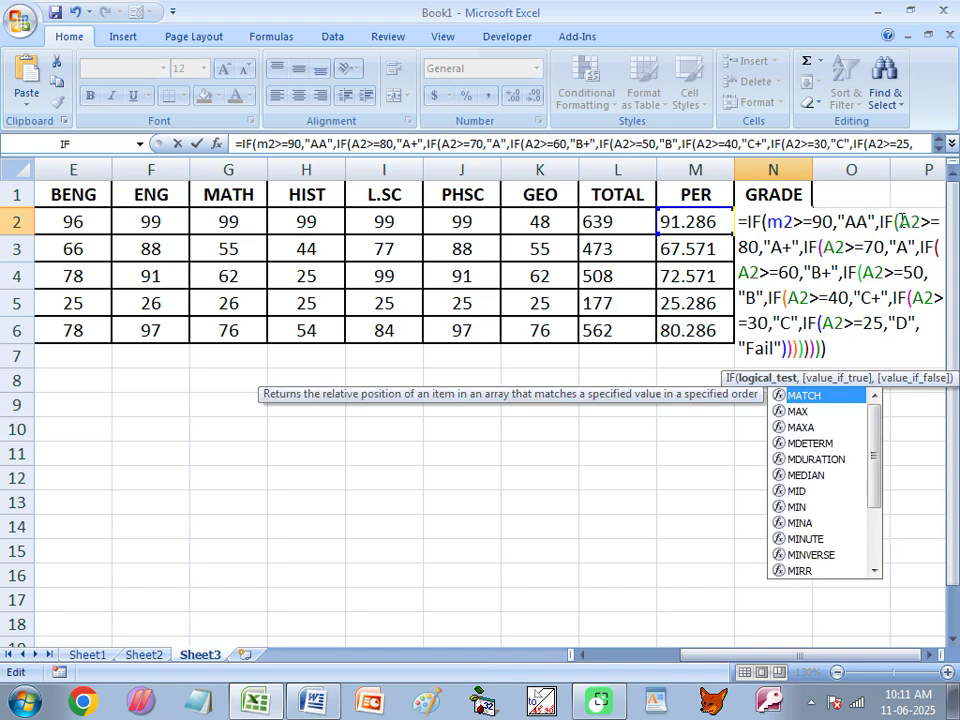
drag(897, 221, 908, 221)
text(m)
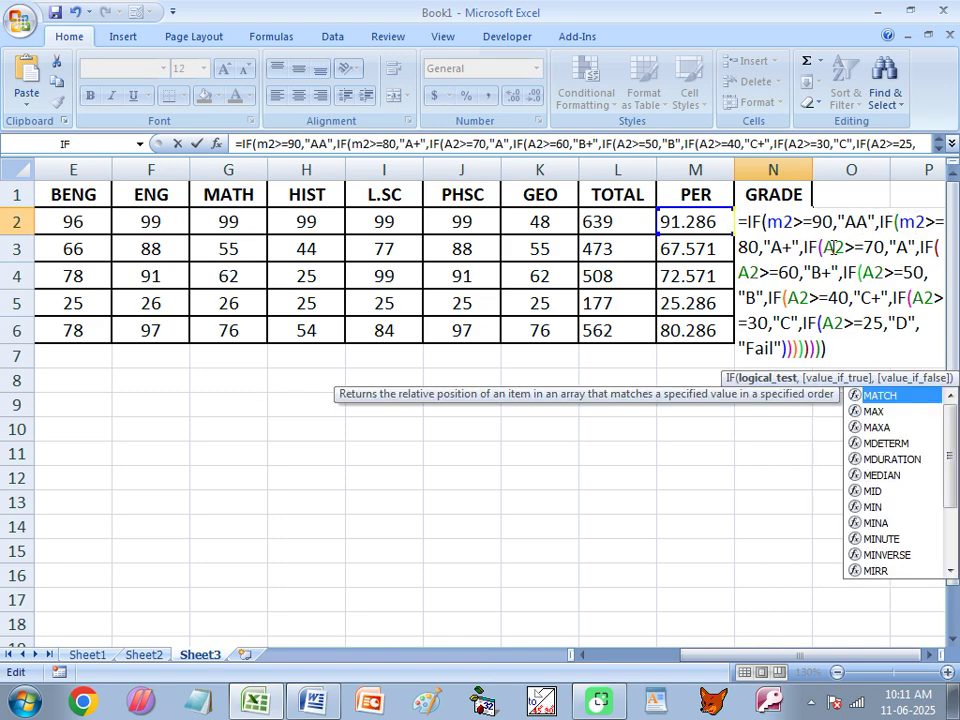
drag(837, 246, 826, 246)
text(m)
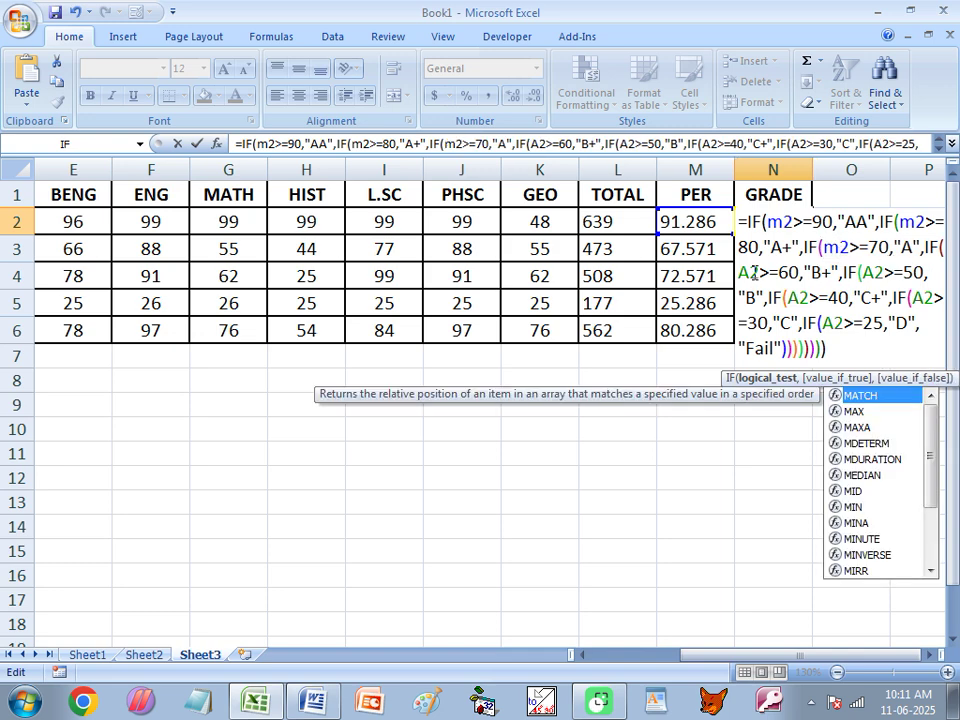
drag(751, 272, 738, 272)
text(m)
drag(880, 271, 866, 271)
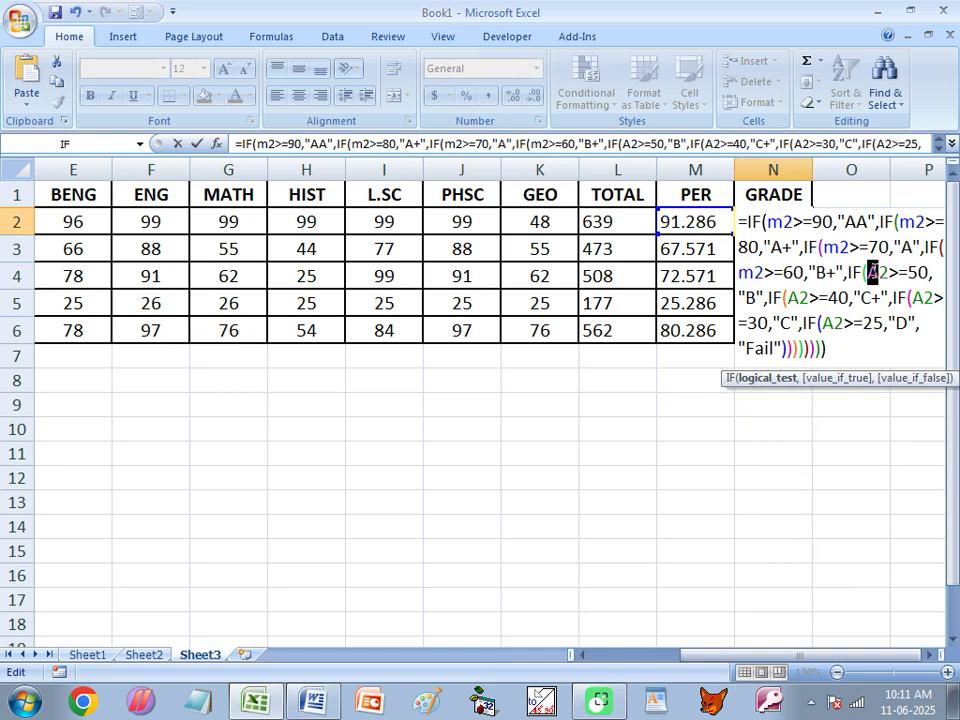
text(m)
drag(802, 297, 738, 323)
text(m)
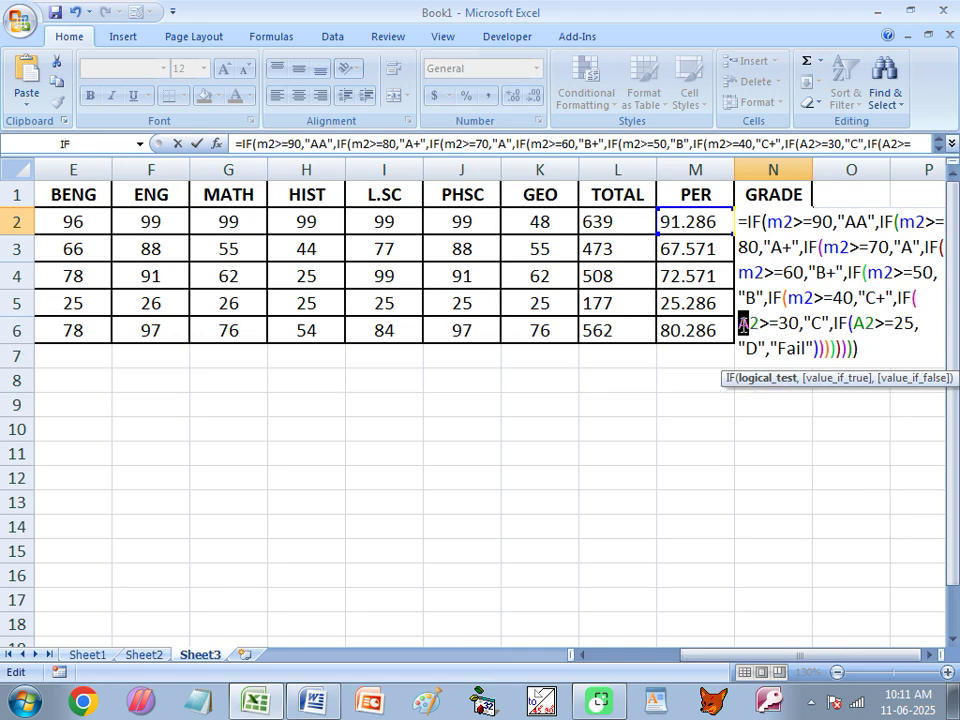
text(m)
drag(872, 323, 859, 323)
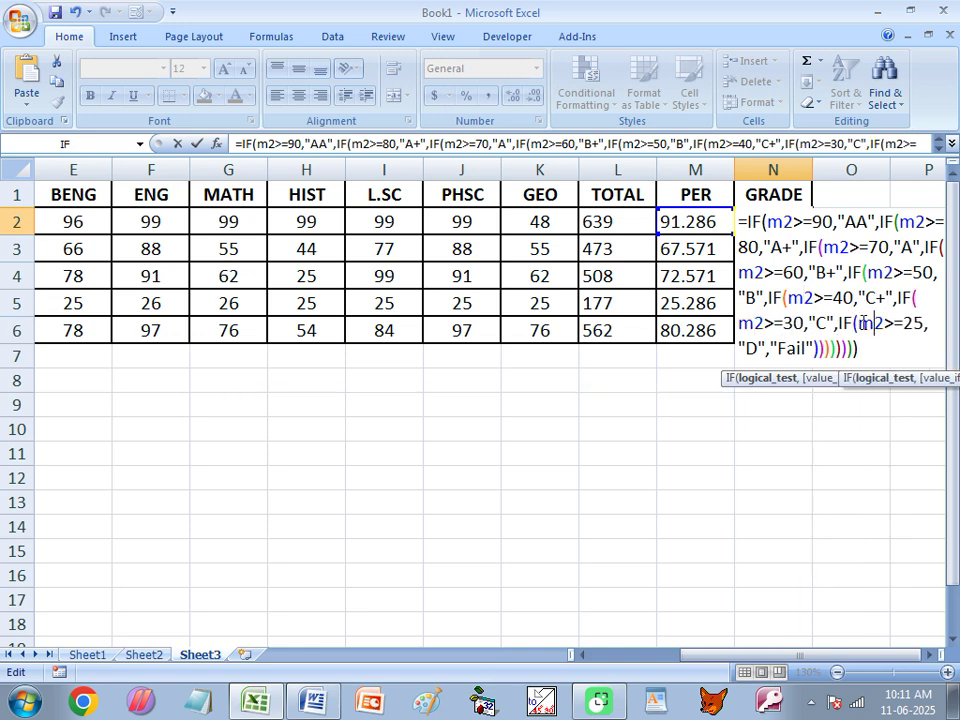
text(m)
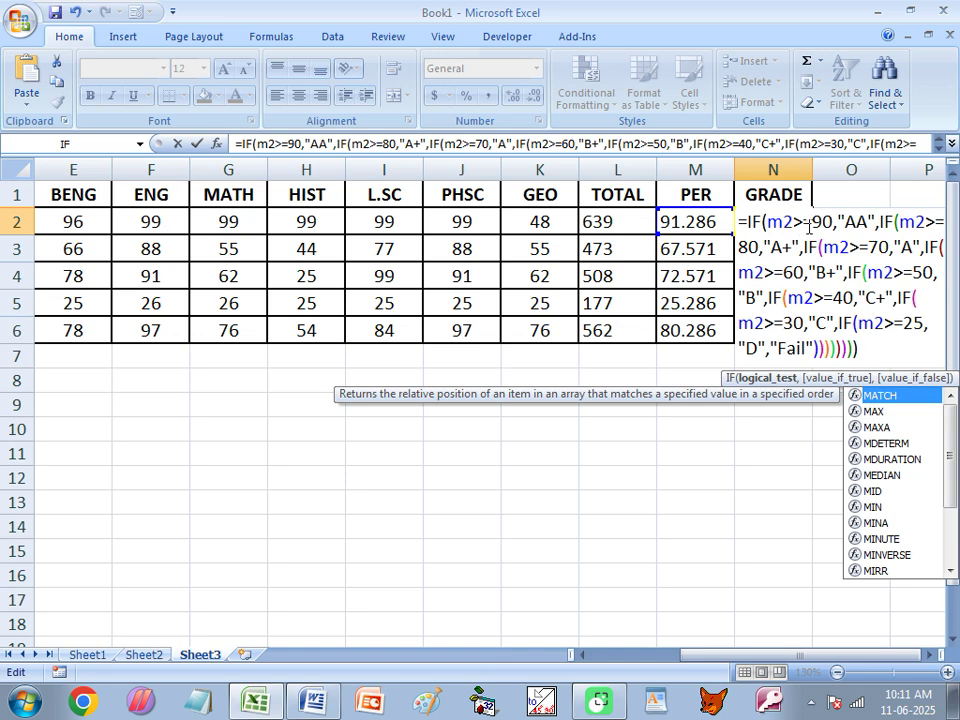
key(Return)
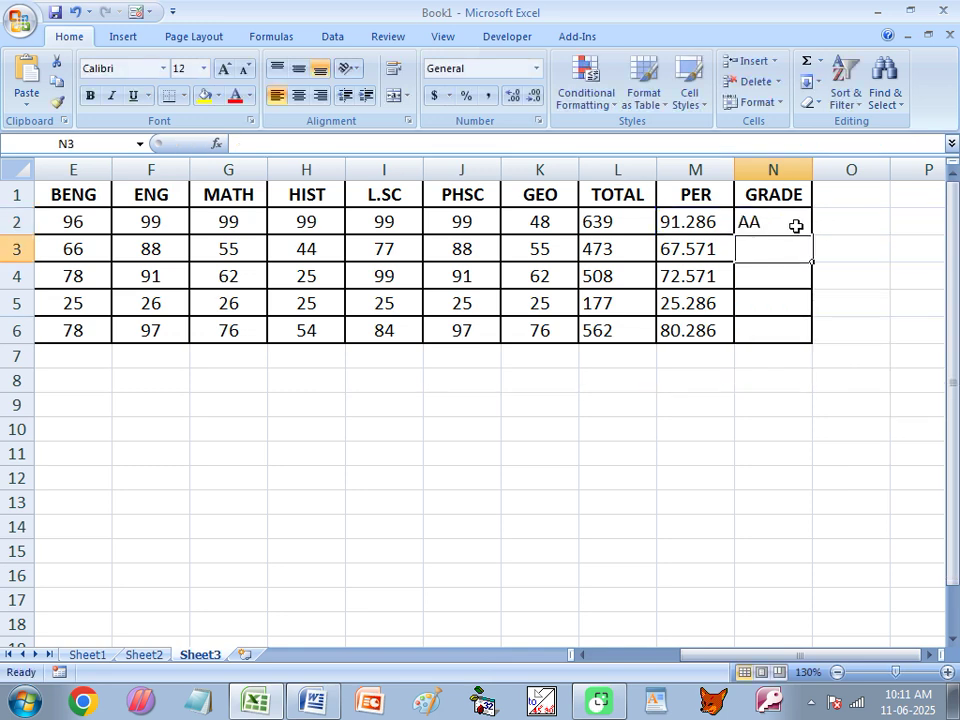
- Copy the nested IF grade formula from N2 down to N6 for the remaining students
click(795, 223)
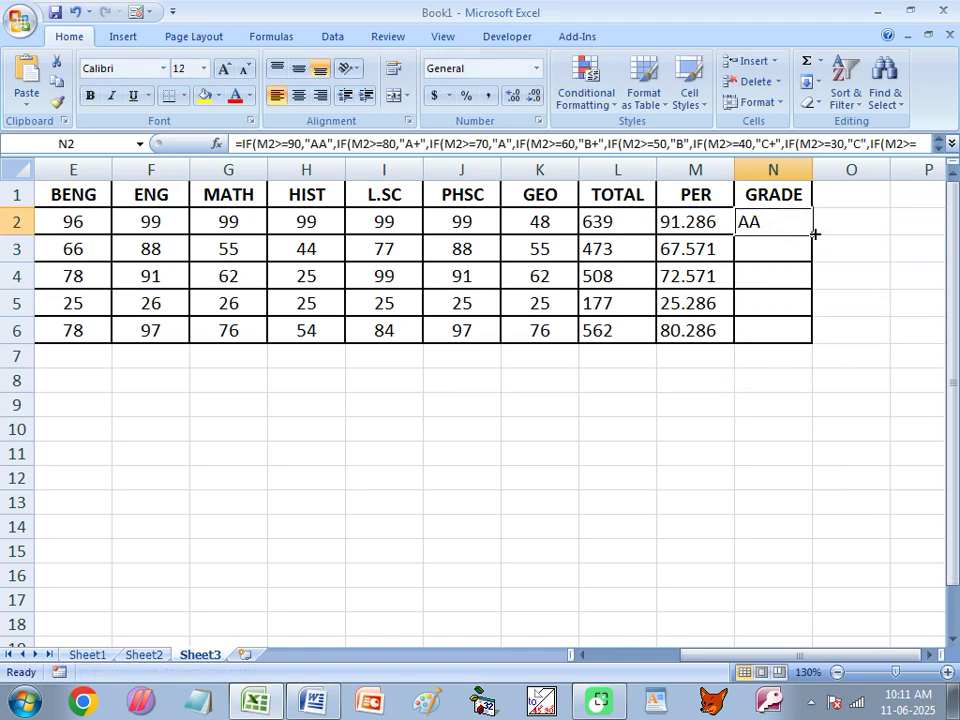
double_click(815, 239)
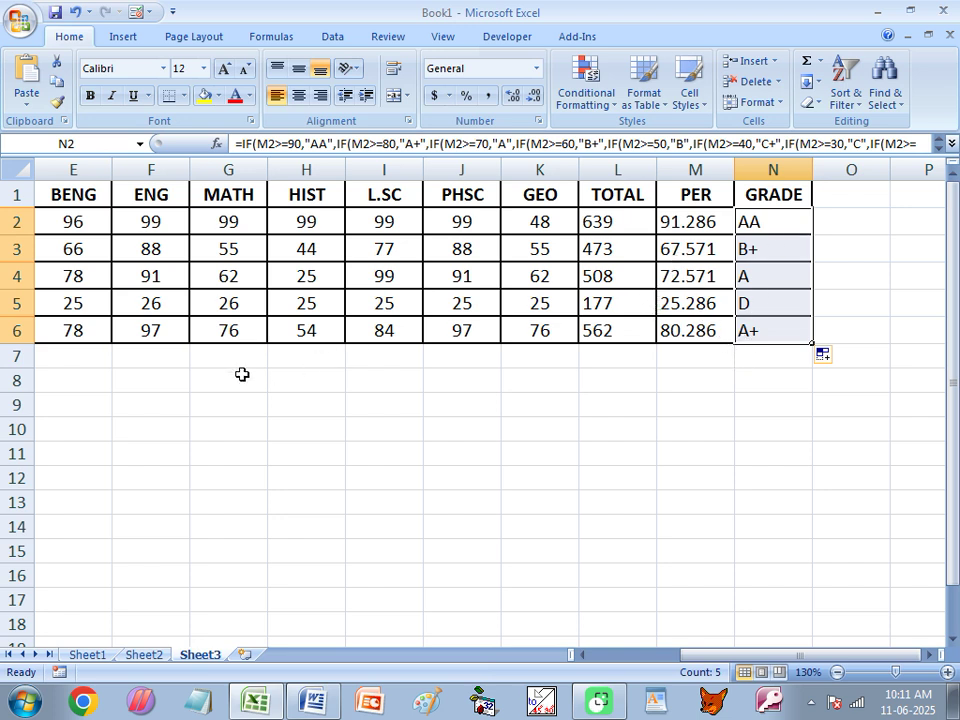
- Test the grade formula by setting the fourth student's ENG mark in F5 to 13 and checking the grade in N5
click(166, 303)
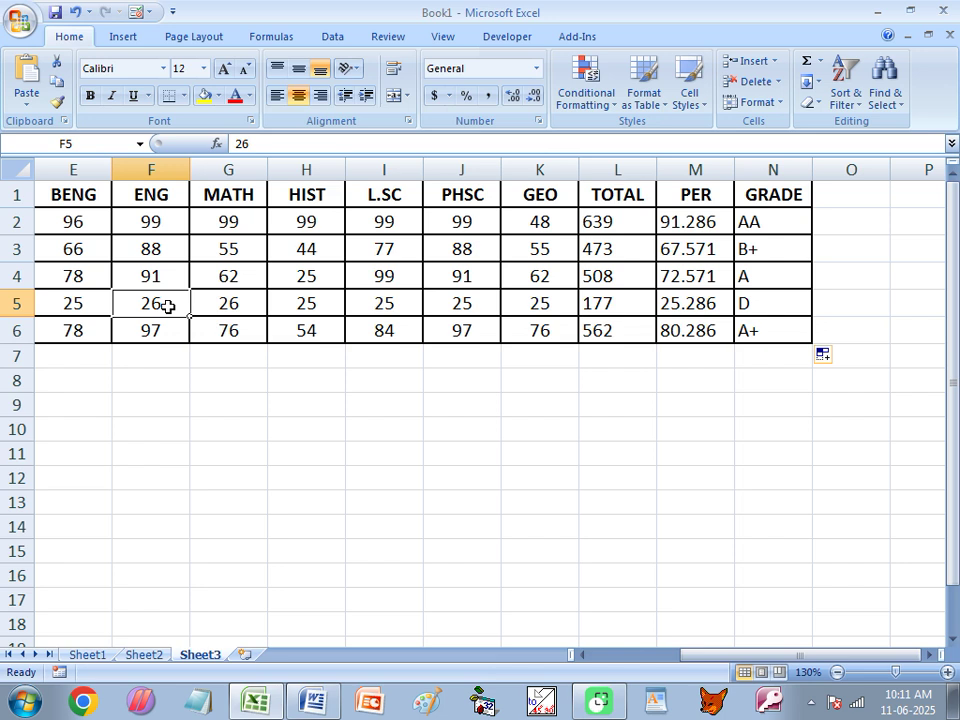
text(13)
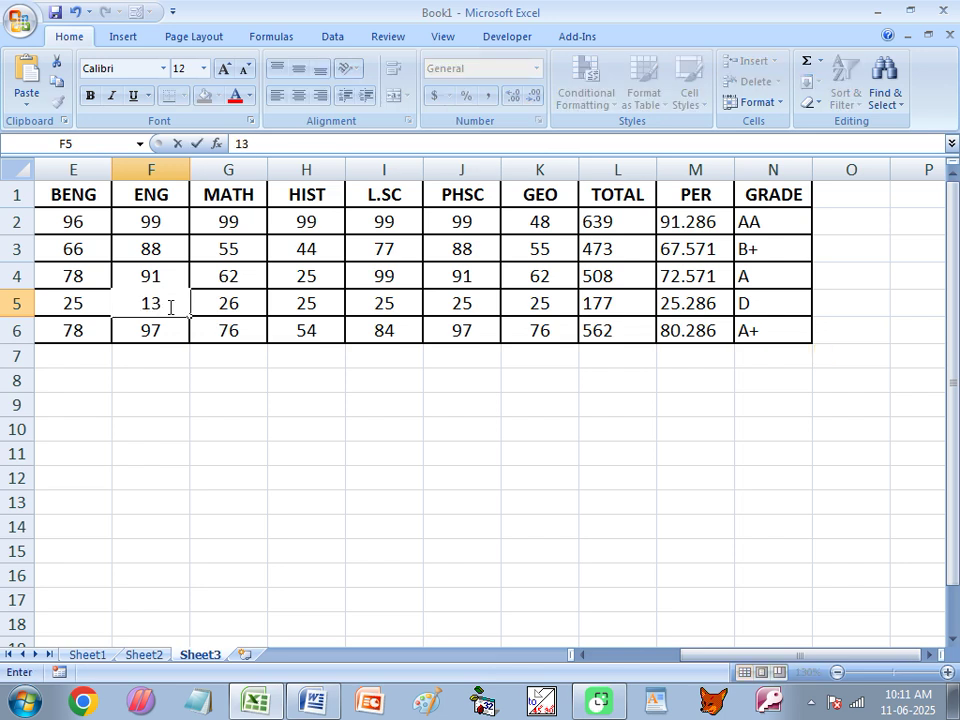
key(Right)
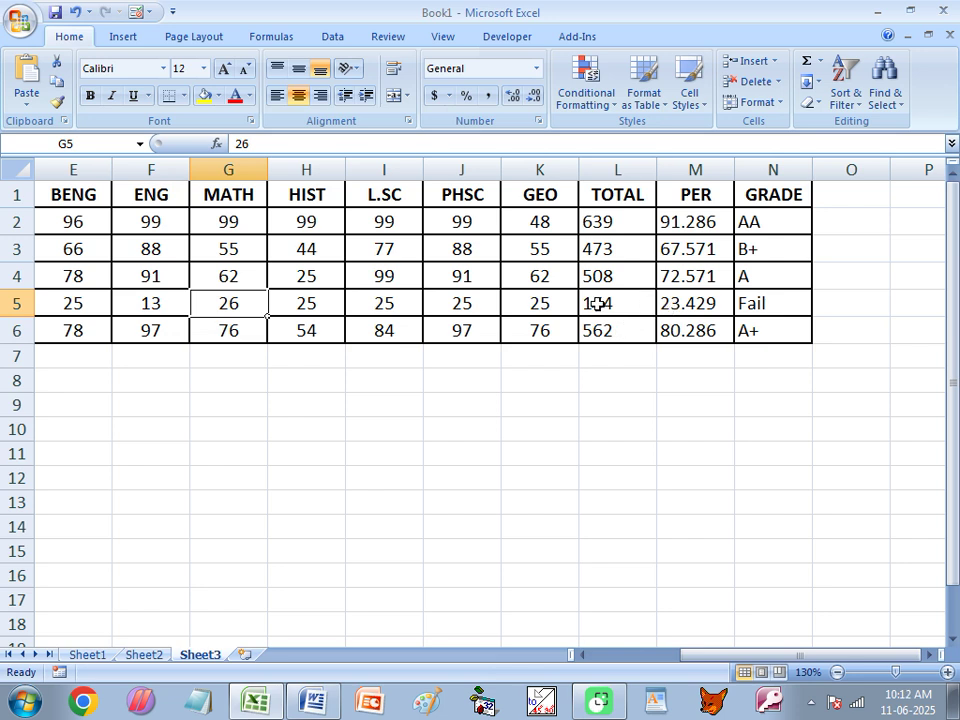
click(757, 303)
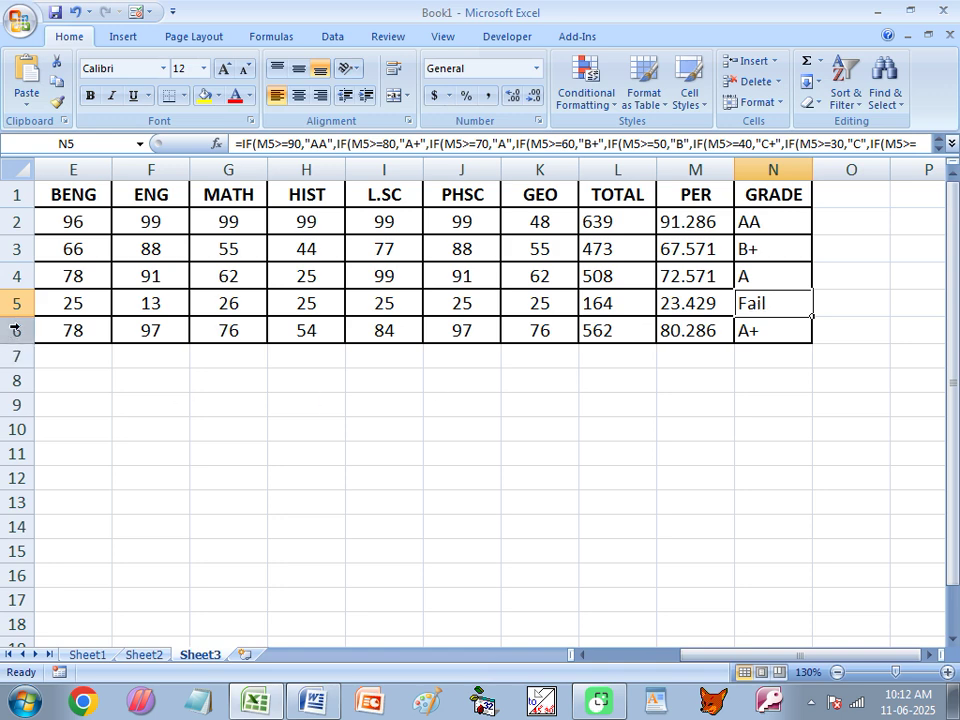
- Replace the fourth student's marks in E5 through K5 with 98, 98, 58, 77, 87, 88 and 77
click(78, 306)
text(98)
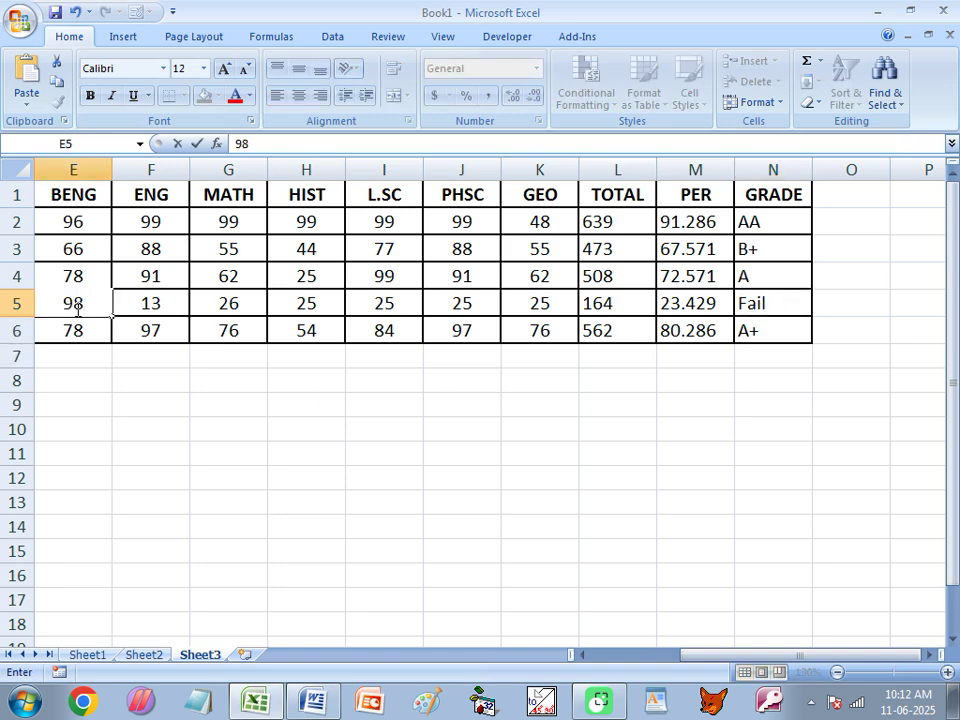
key(Tab)
text(98)
key(Tab)
text(58)
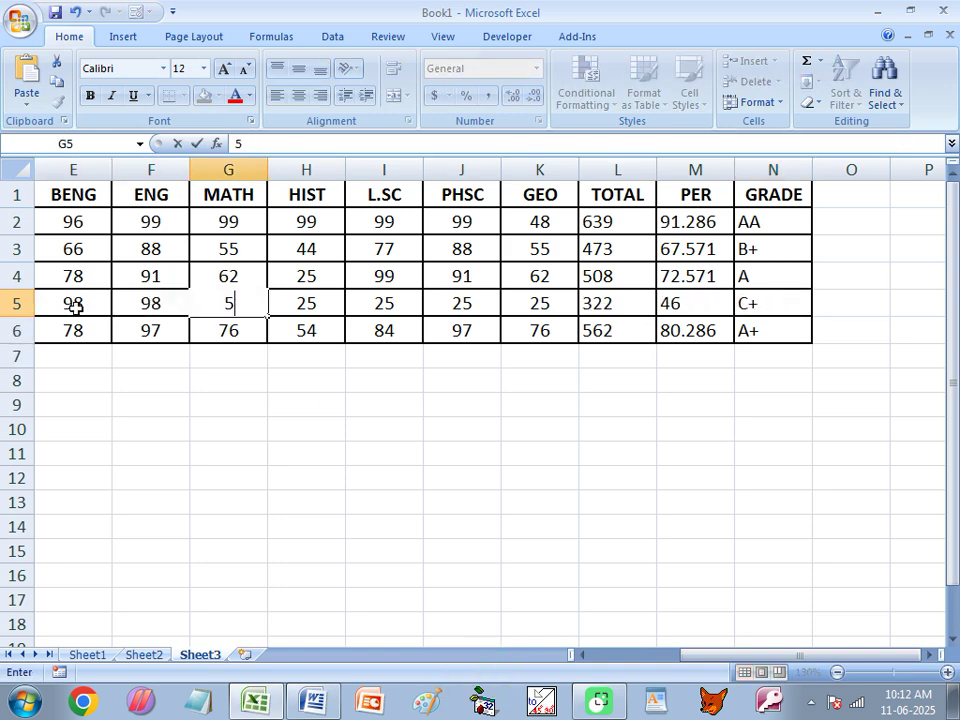
key(Tab)
text(77)
key(Tab)
text(87)
key(Tab)
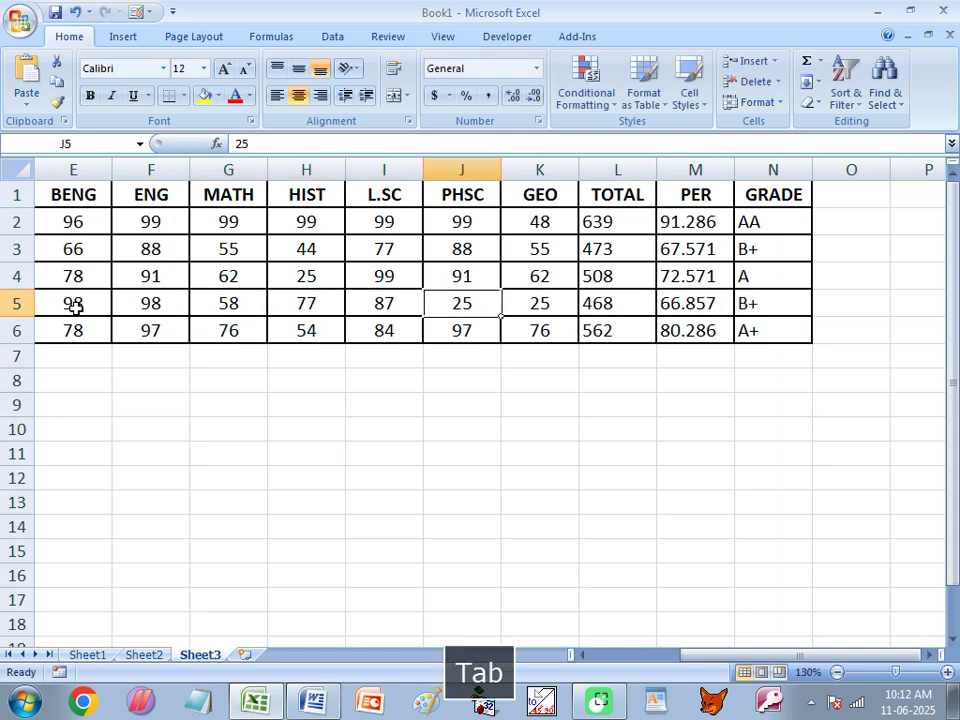
text(88)
key(Tab)
text(77)
key(Tab)
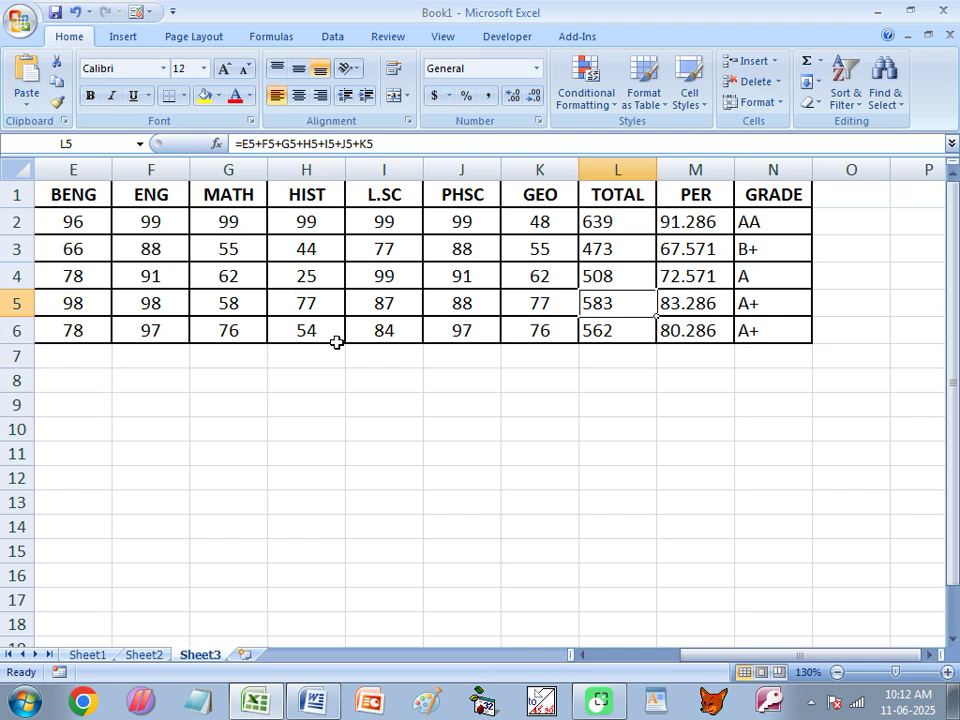
- Review the grades in N2:N6, return to the start of the table and select the student records in B2:K6
drag(778, 228, 765, 327)
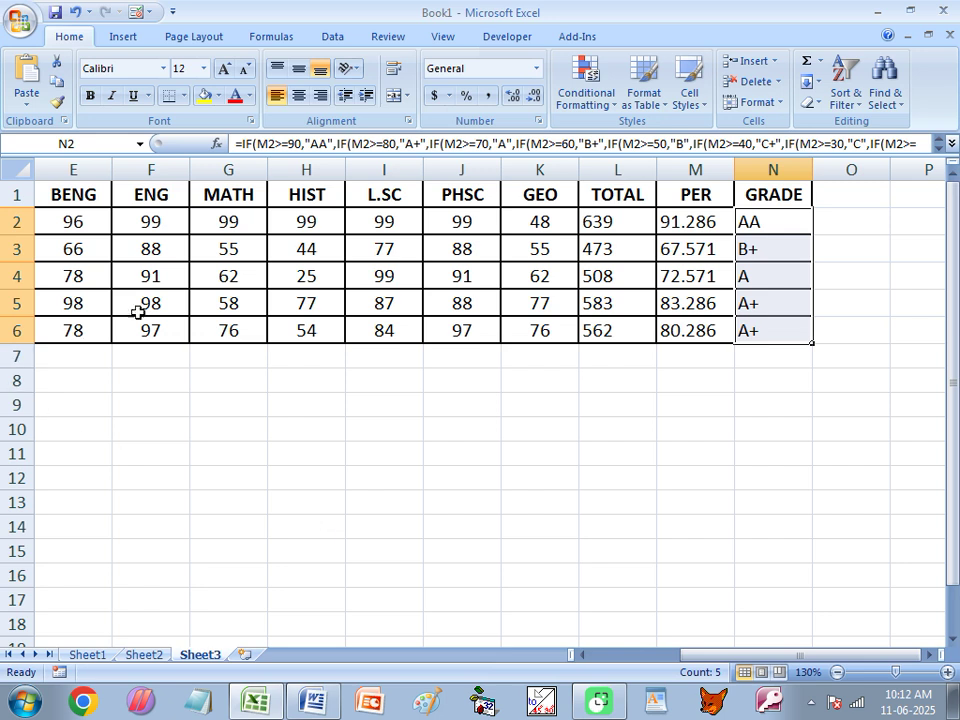
click(160, 278)
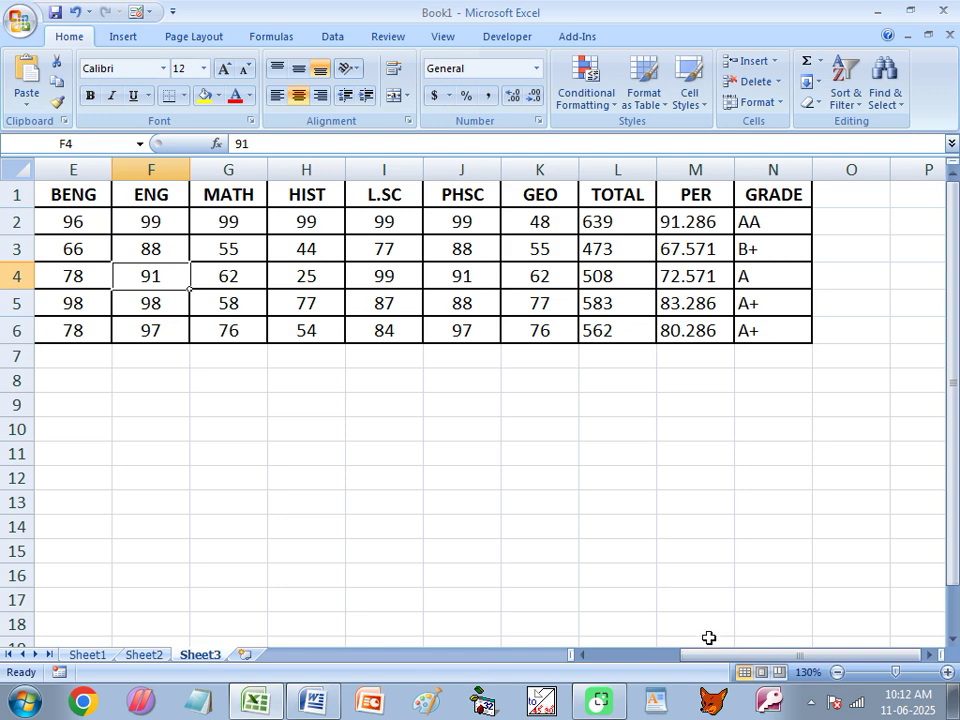
click(228, 303)
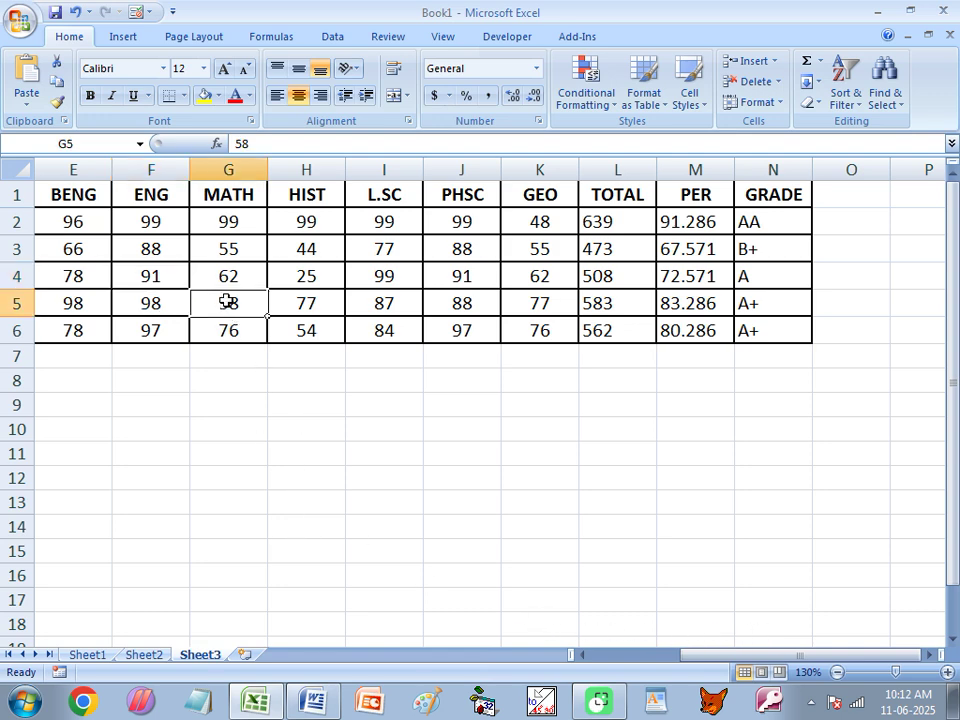
key(Left)
key(Left)
key(Left)
key(Left)
key(Left)
key(Left)
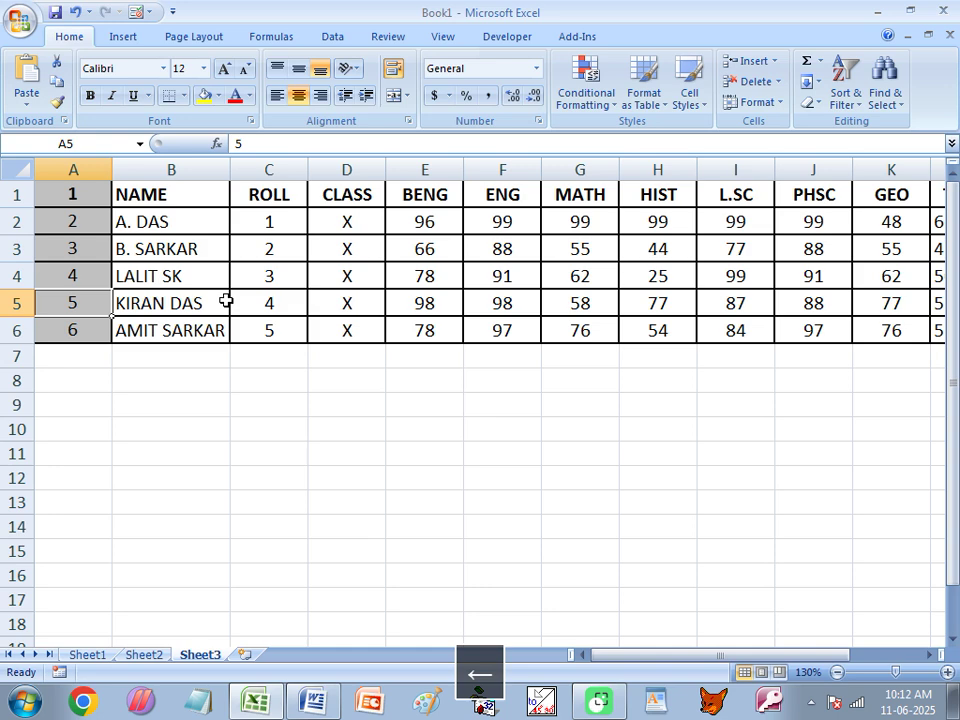
drag(154, 221, 881, 332)
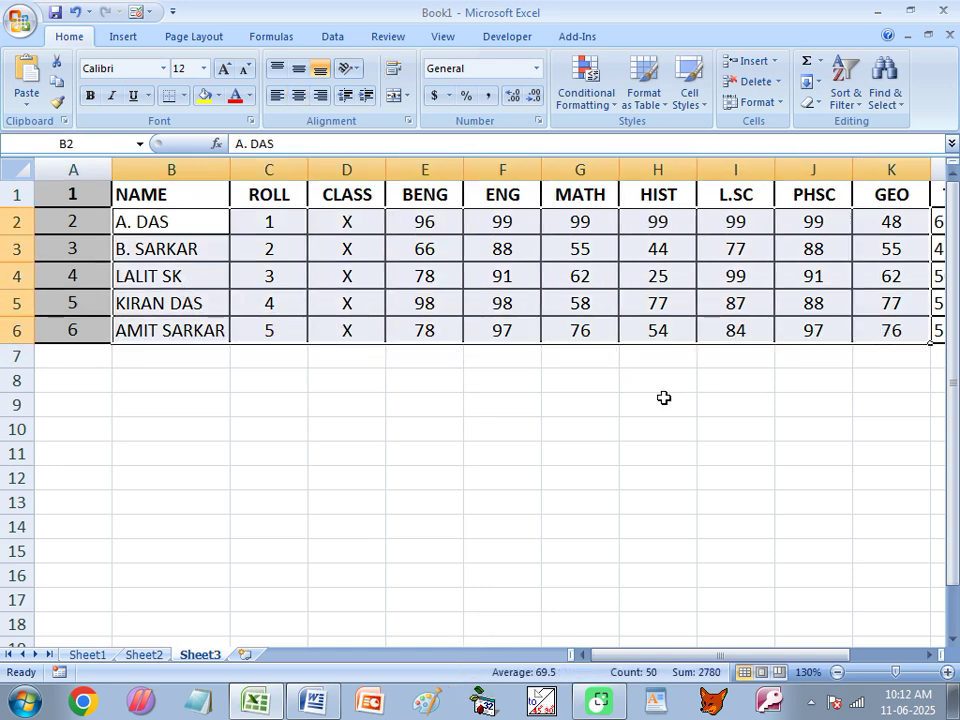